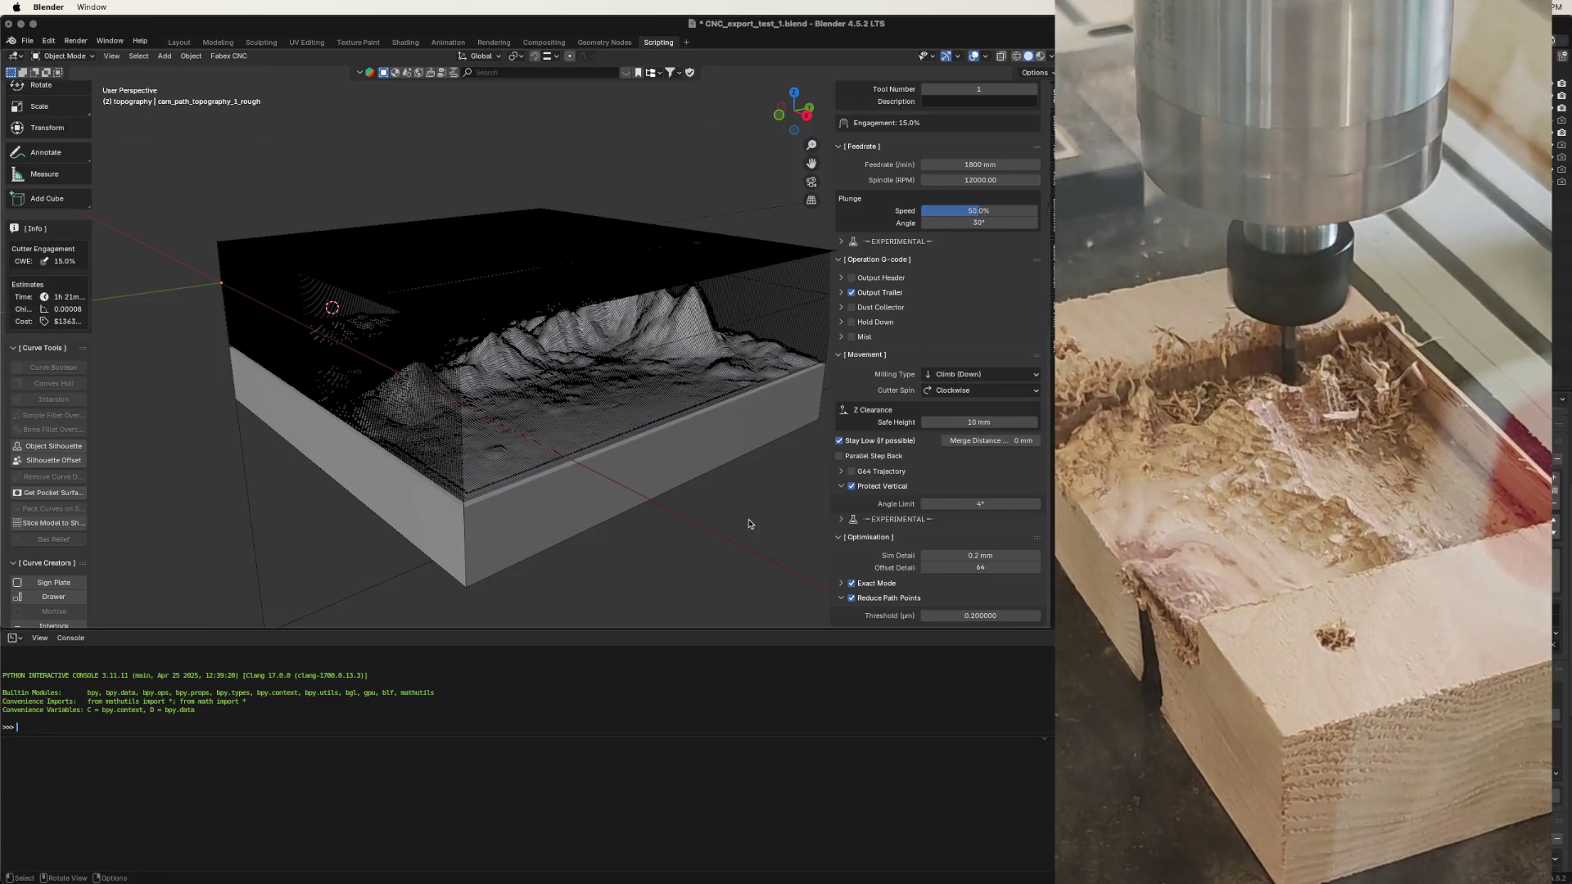
- Inspect the roughing toolpath over the topography model and hide it so only the terrain relief shows
middle_drag(745, 524, 517, 543)
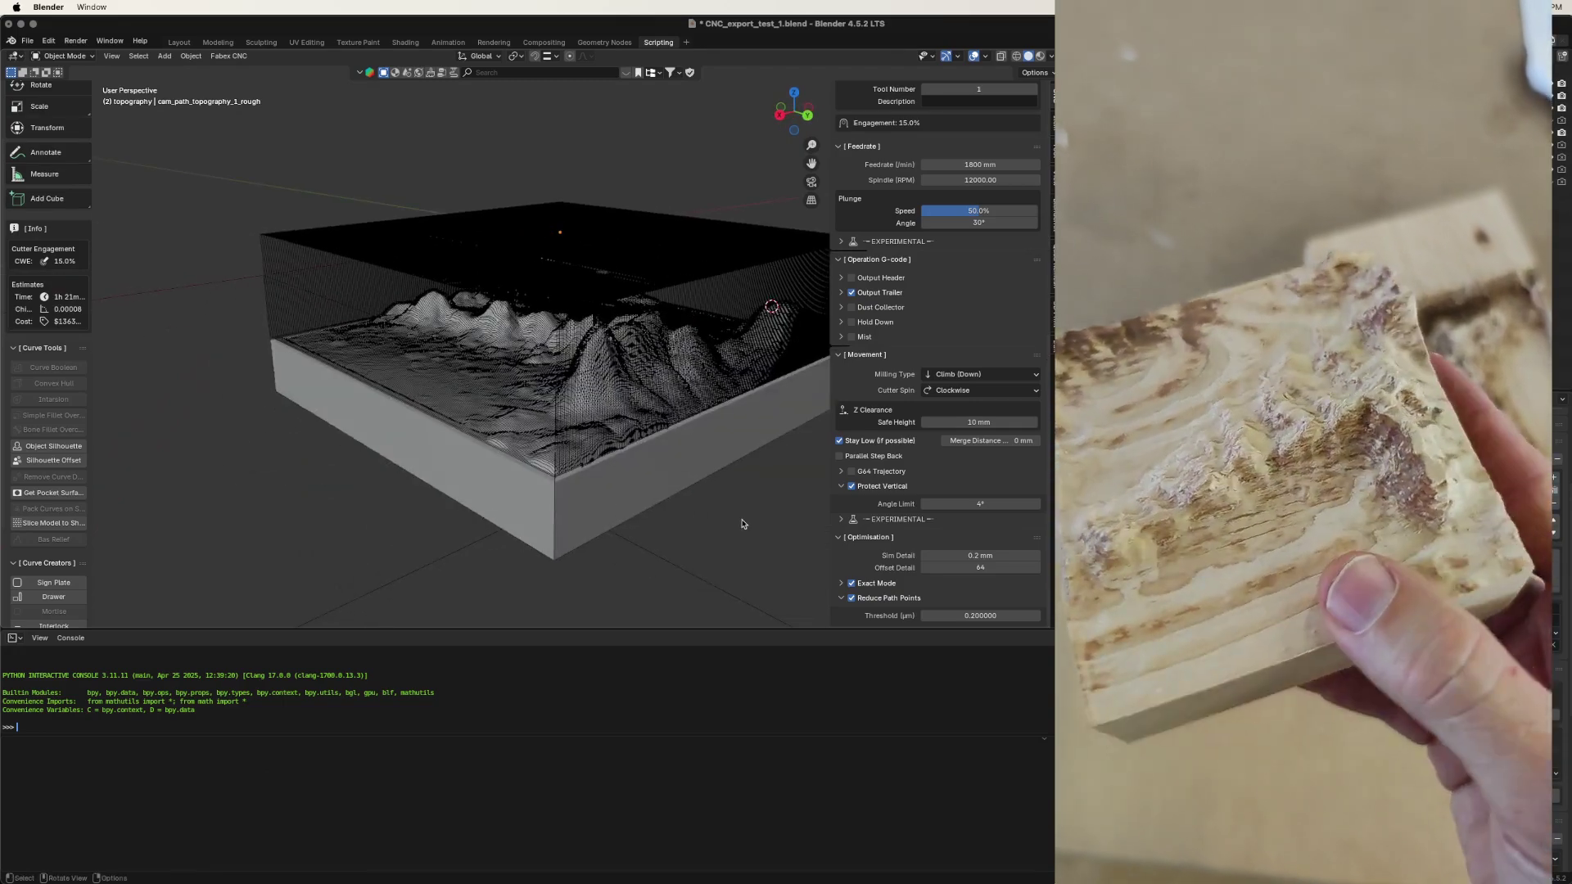
middle_drag(743, 524, 668, 521)
key(a)
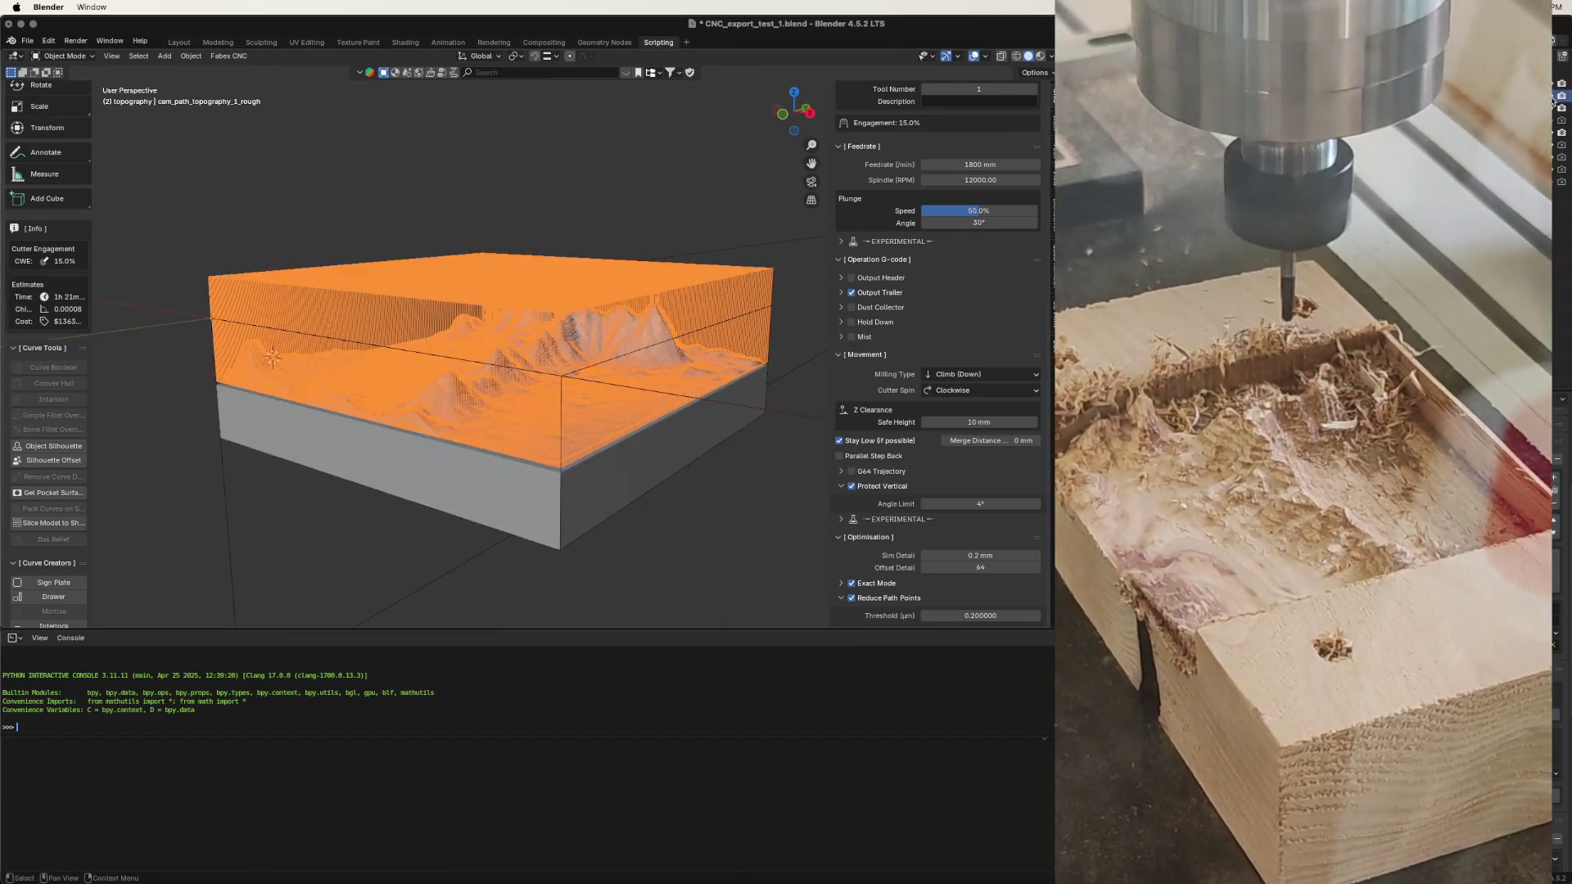
key(alt+a)
mouse_move(384, 377)
middle_down()
mouse_move(301, 380)
mouse_move(407, 398)
middle_up()
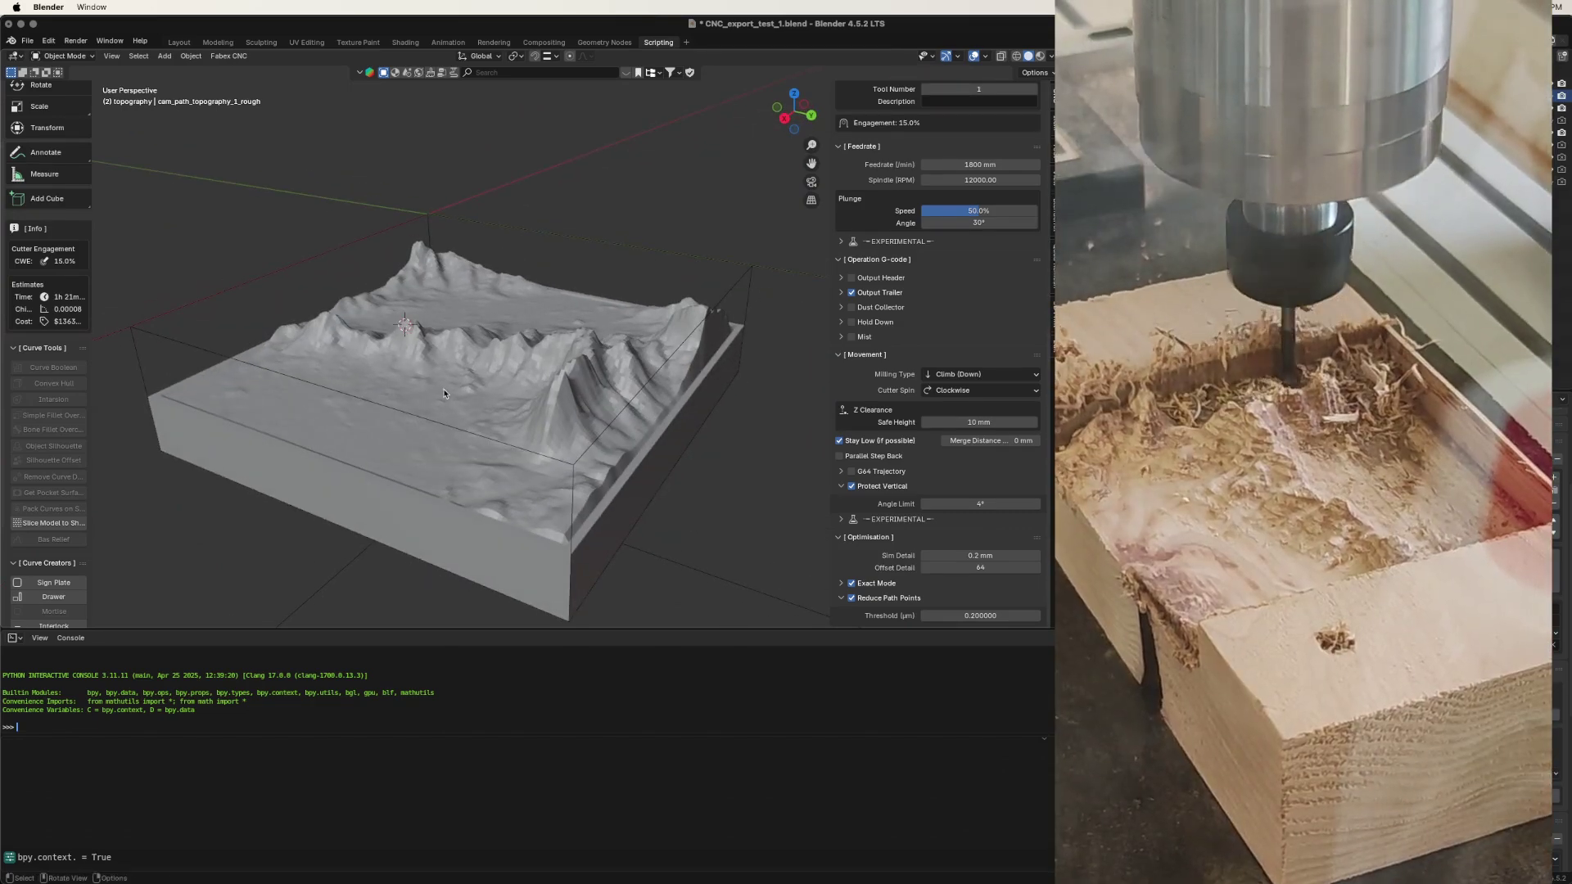
- Examine the topography relief from several sides, placing the 3D cursor on the flat area in front of the mountains
middle_drag(422, 379, 339, 355)
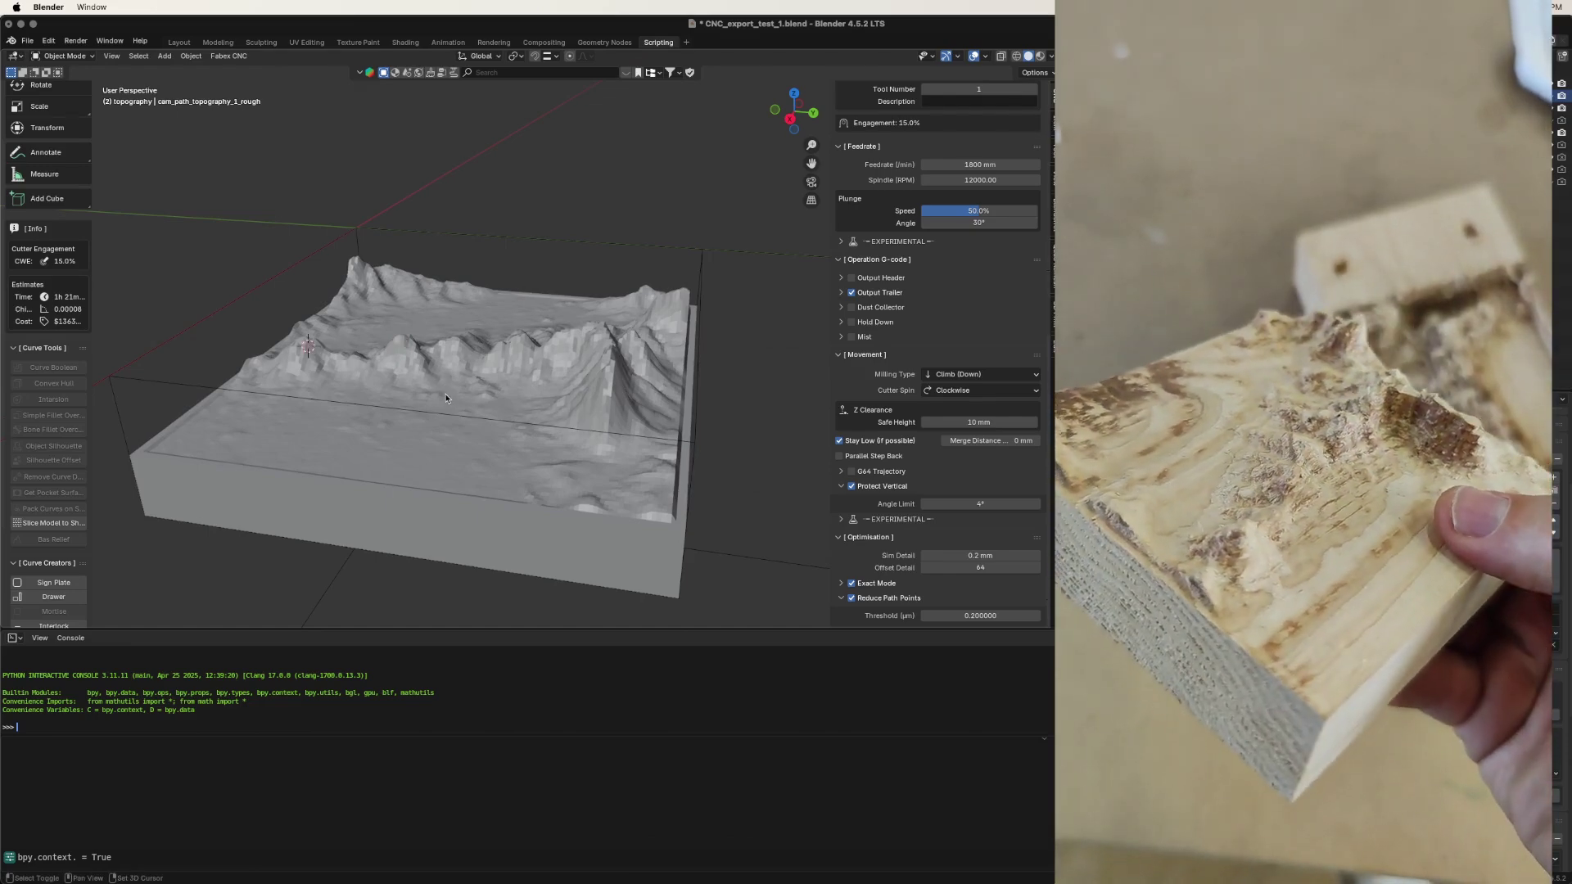
shift+right_click(443, 402)
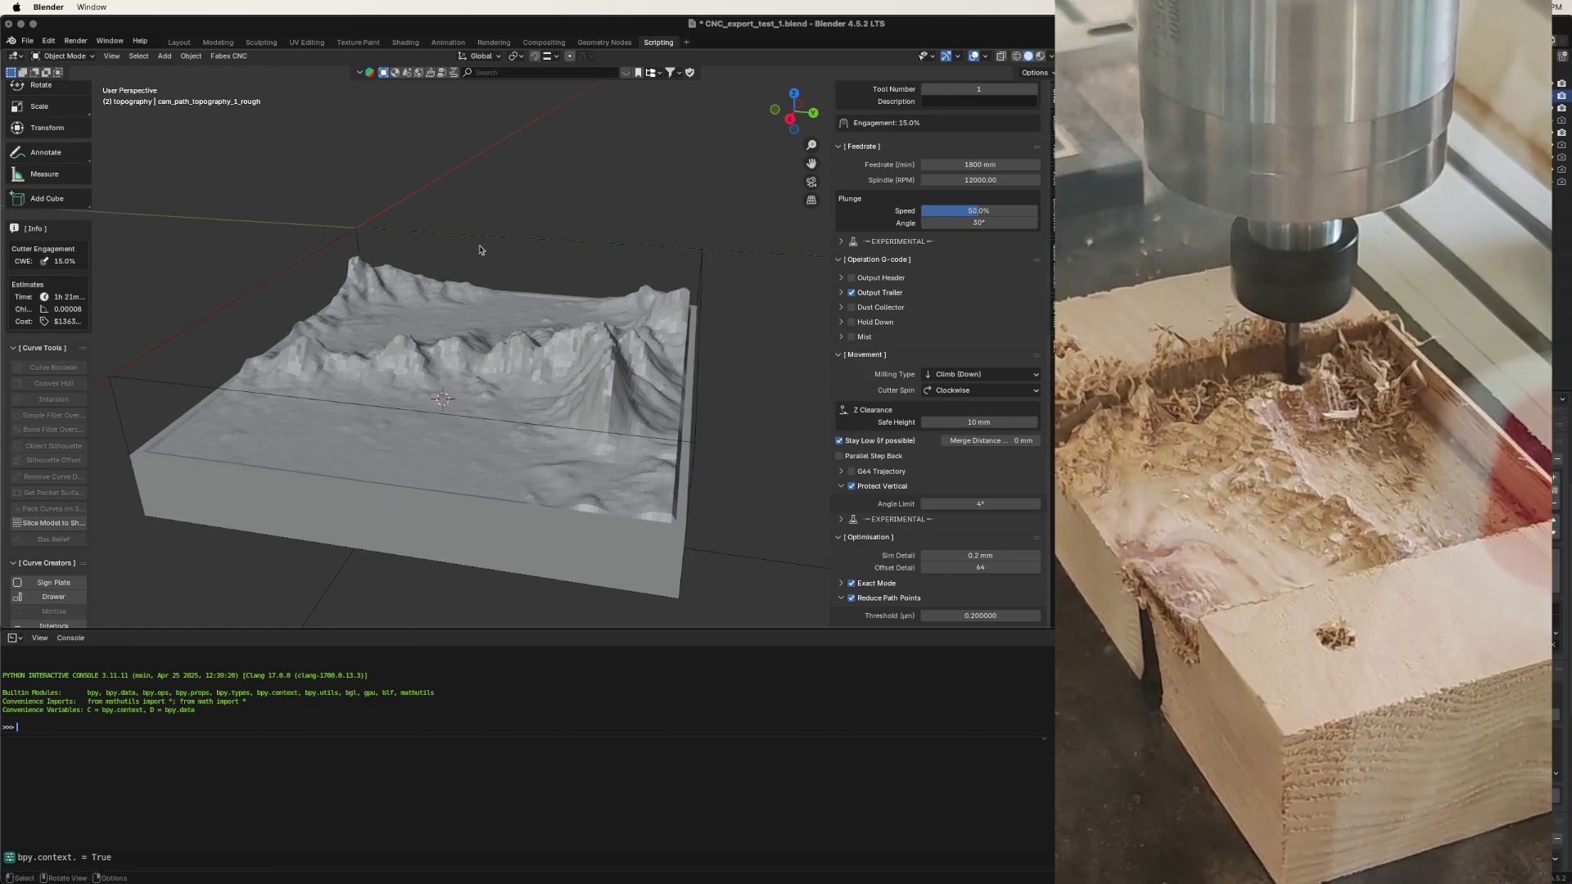
middle_drag(473, 309, 490, 303)
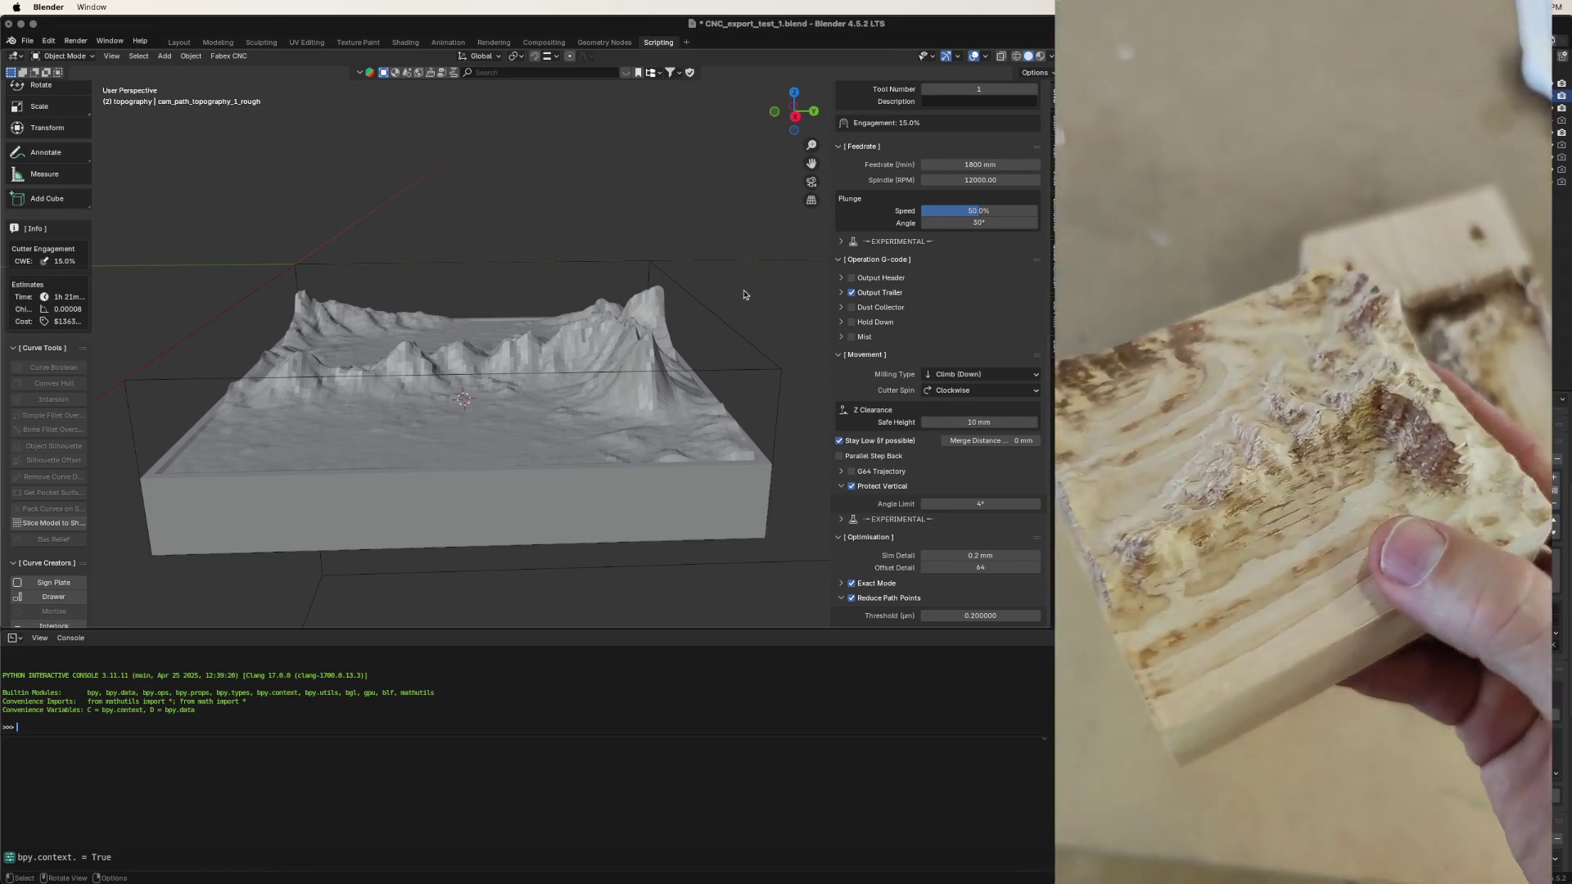
middle_drag(745, 295, 615, 288)
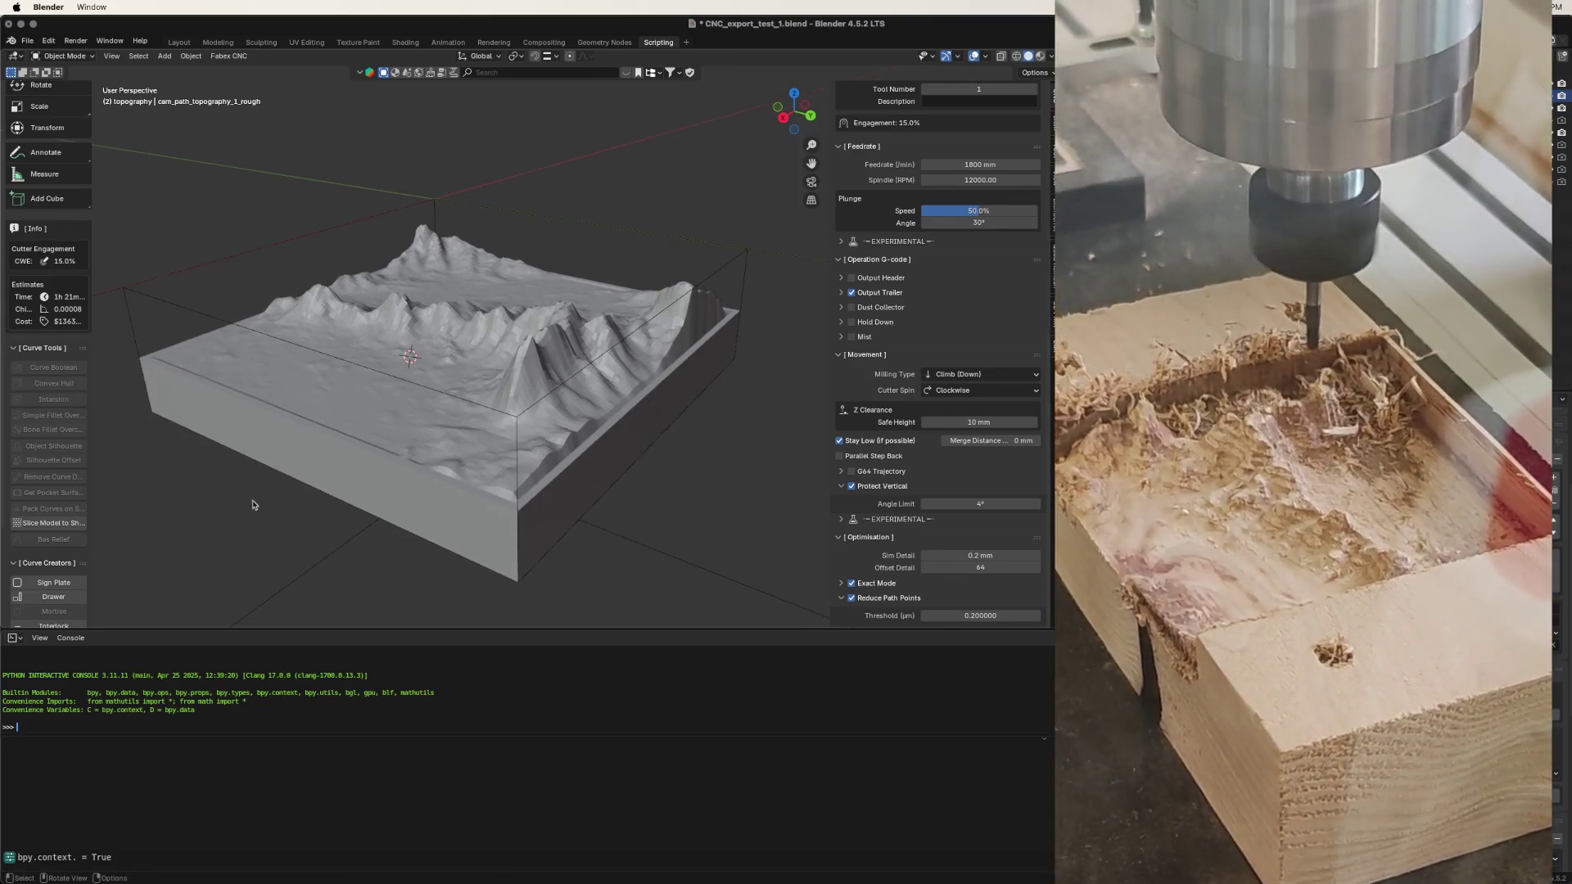
middle_drag(254, 505, 347, 497)
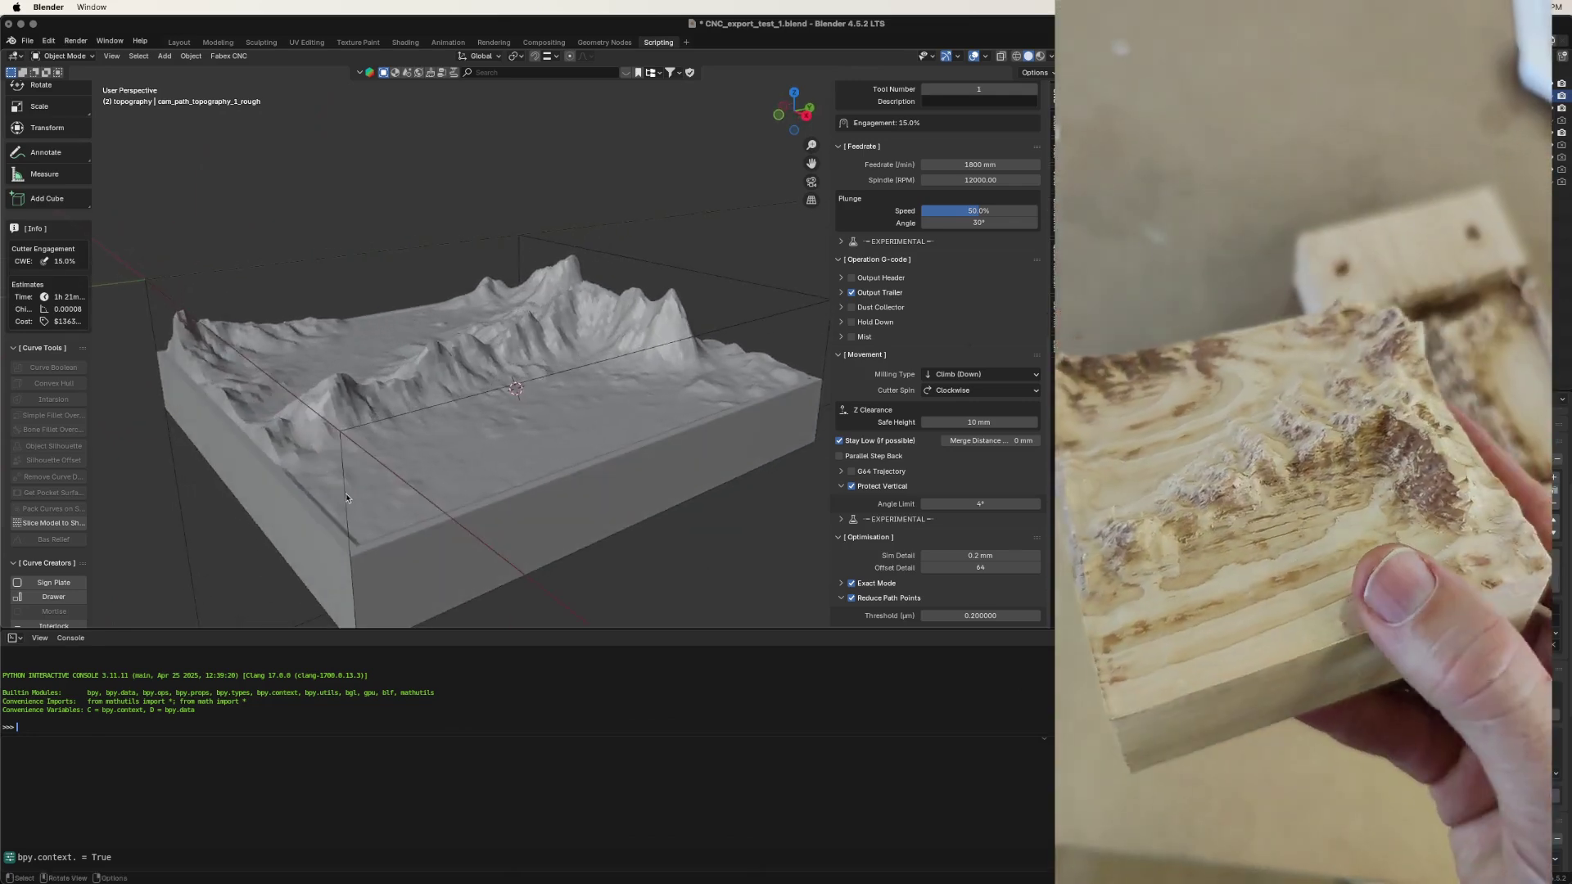
scroll(350, 498, down, 3)
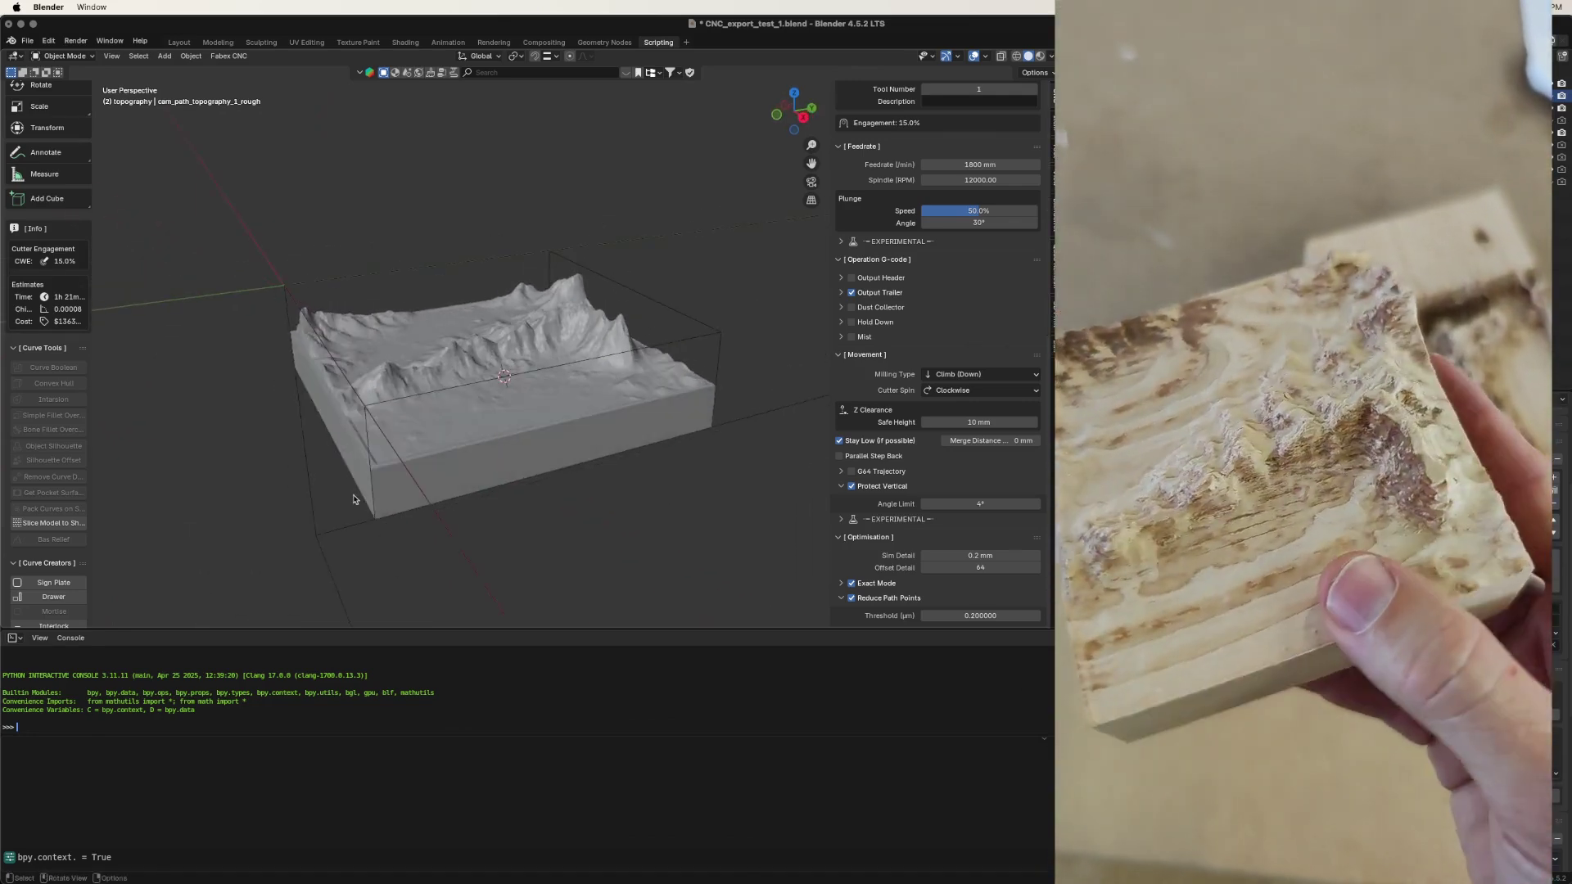
- Switch to Chrome, load the blendercam.com home page and go to its Download page
key(super+Tab)
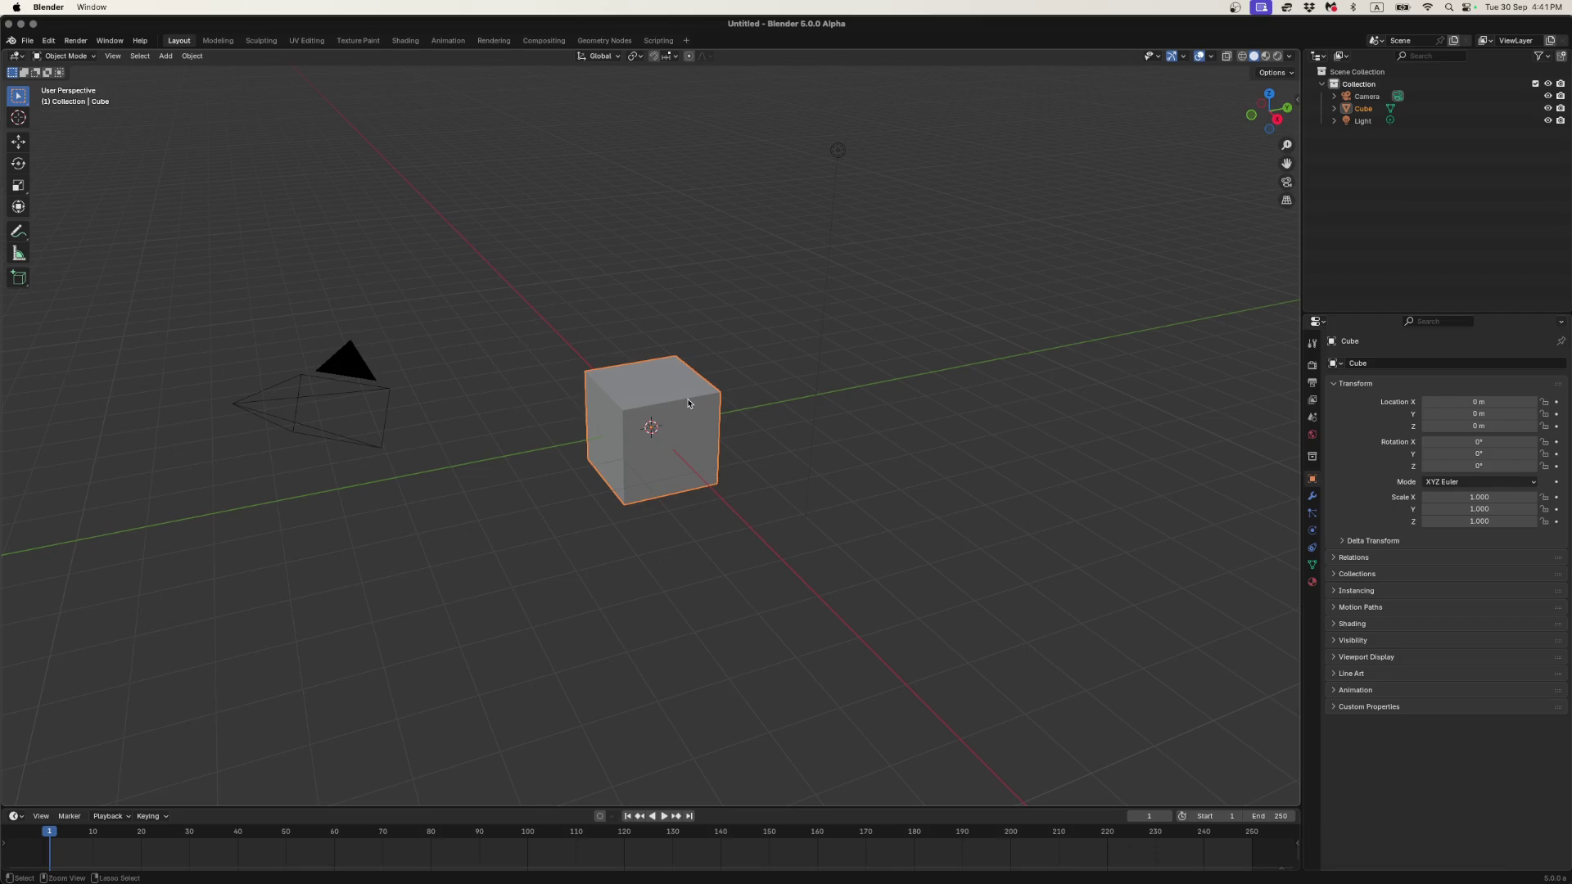
key(super+Tab)
key(super+Tab)
key(super+Tab)
key(super+Tab)
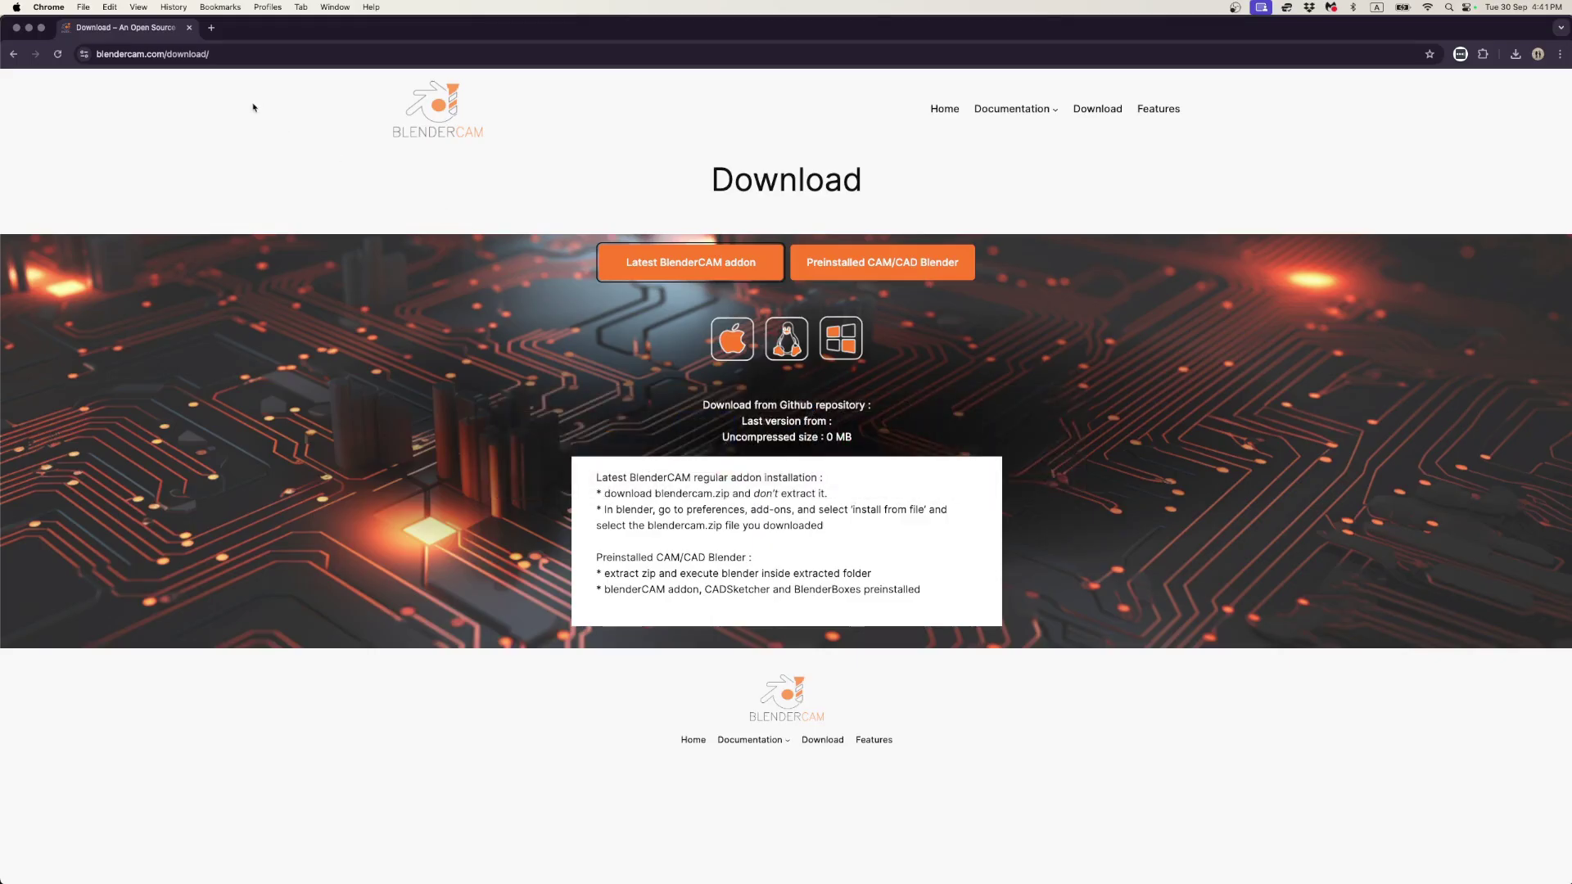
drag(165, 53, 228, 51)
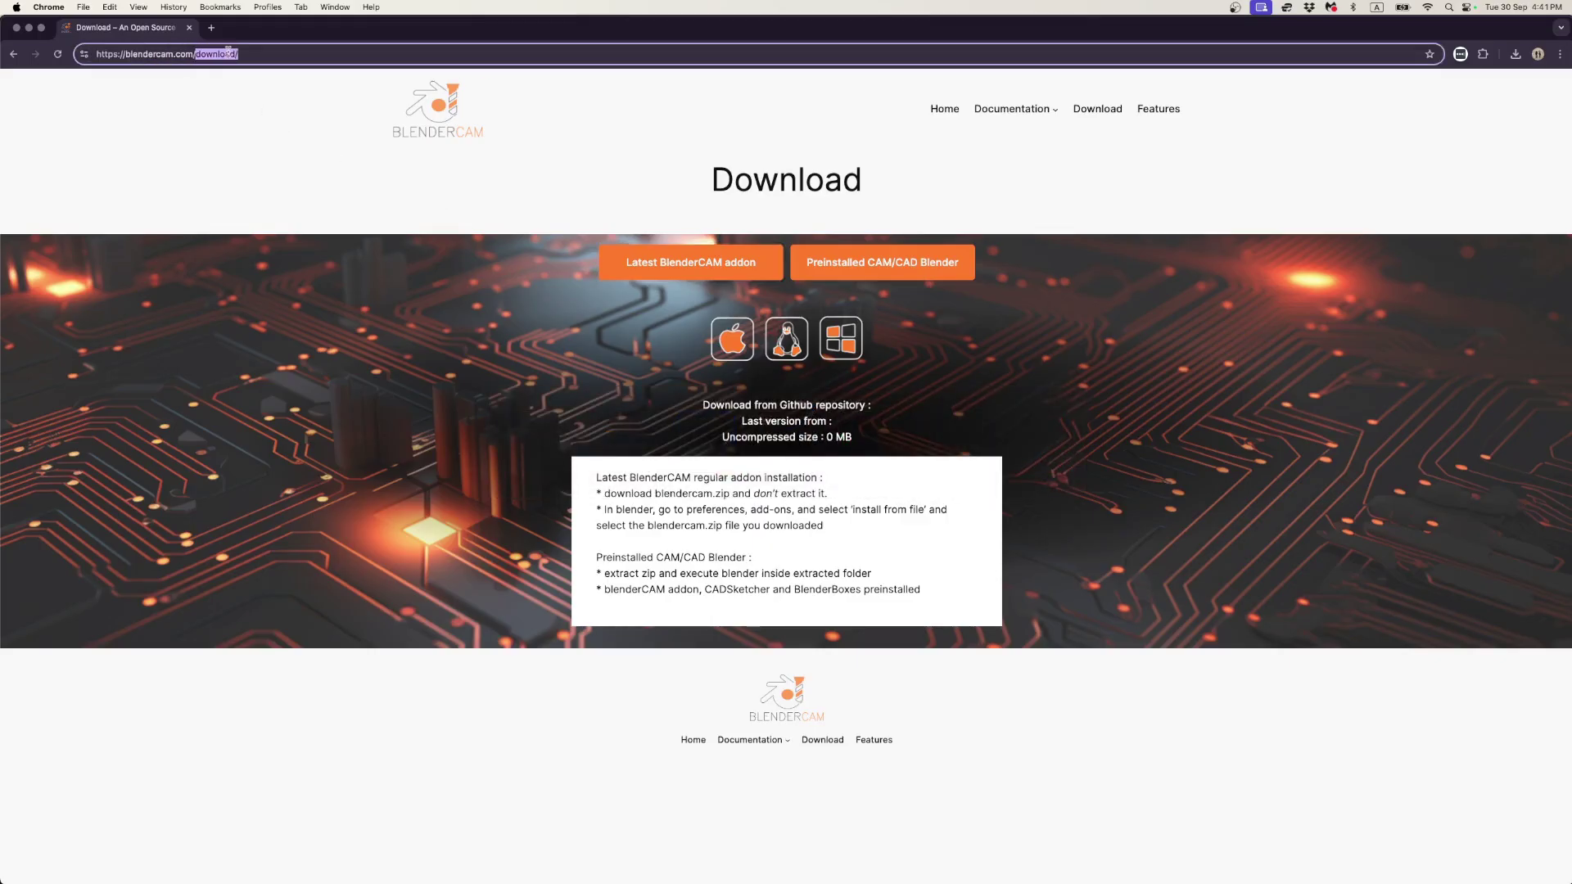
key(BackSpace)
key(Return)
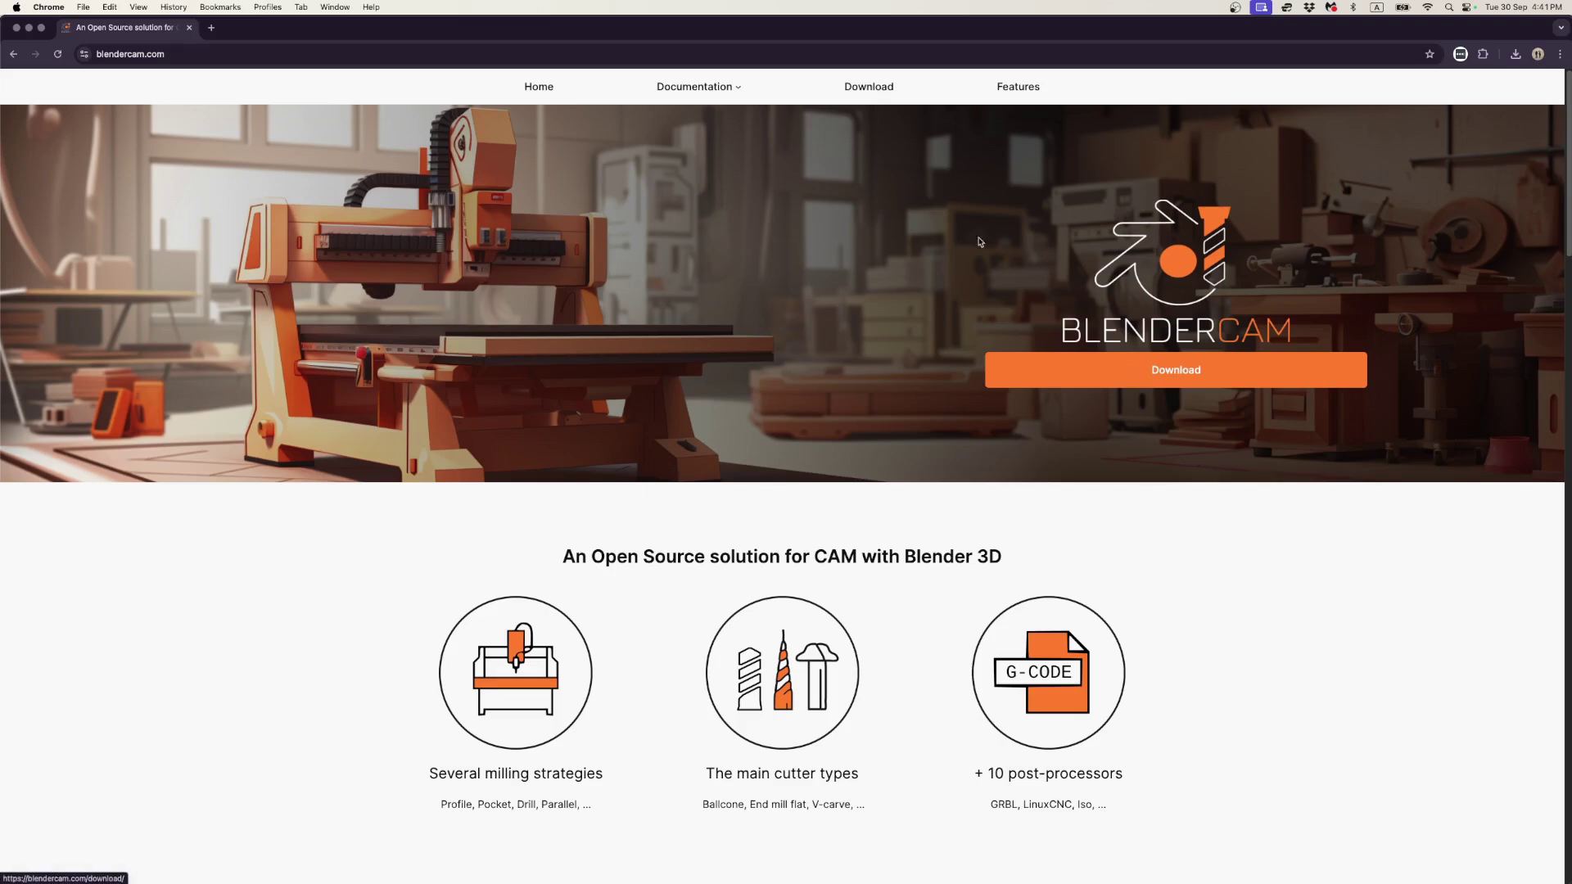
click(1158, 370)
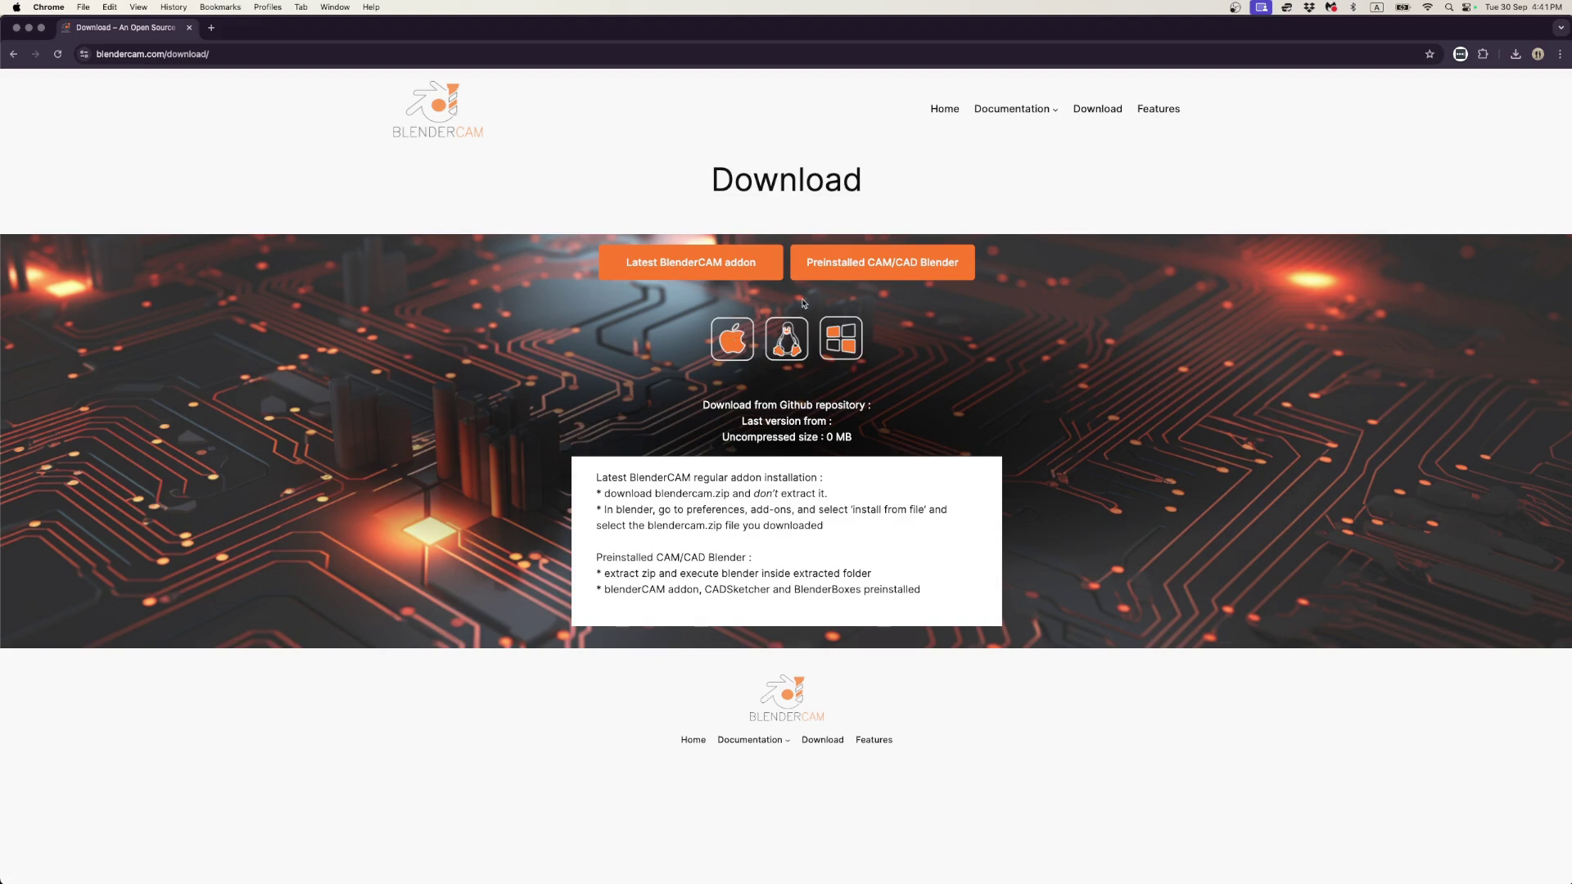
- Show the downloaded fabexcnc.zip in Finder and locate its copy in the Art_Applications/blender/addons_backup folder
click(1516, 54)
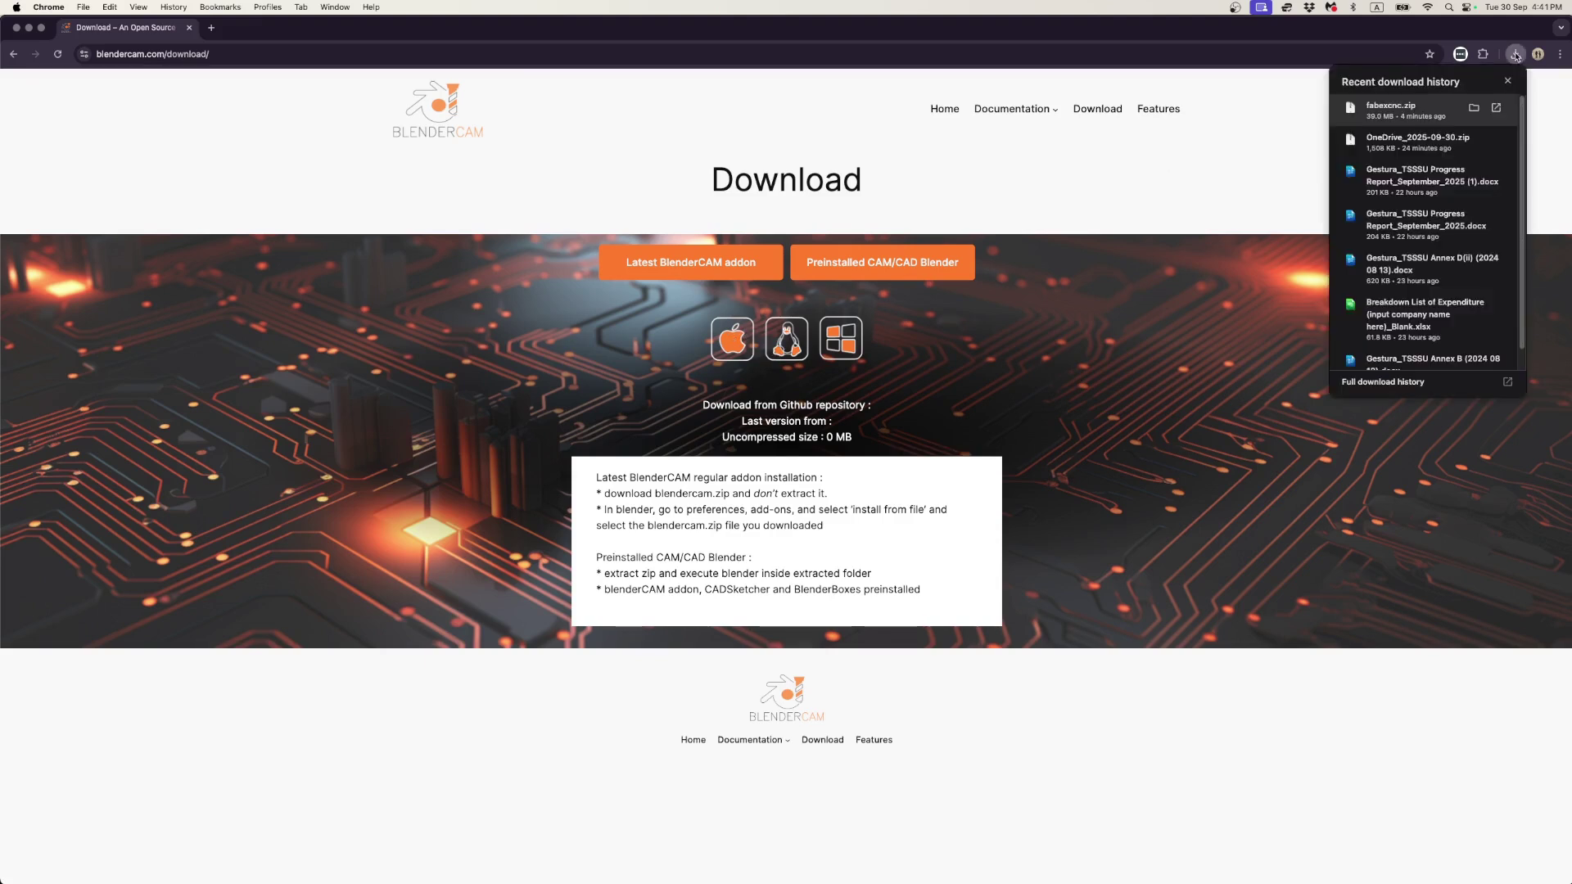
click(1474, 107)
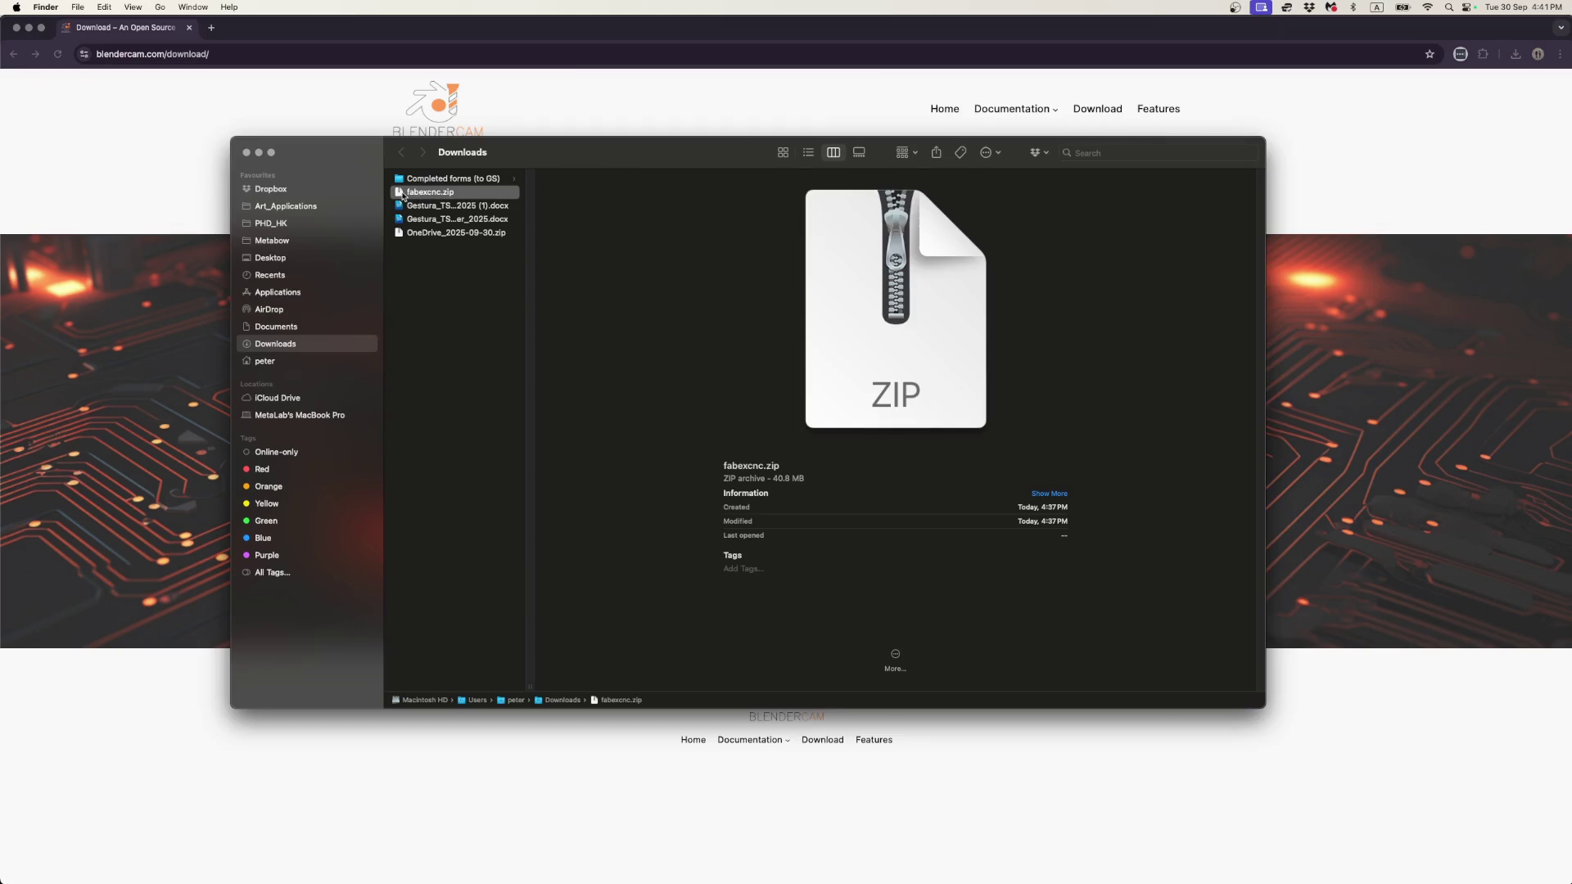
click(281, 208)
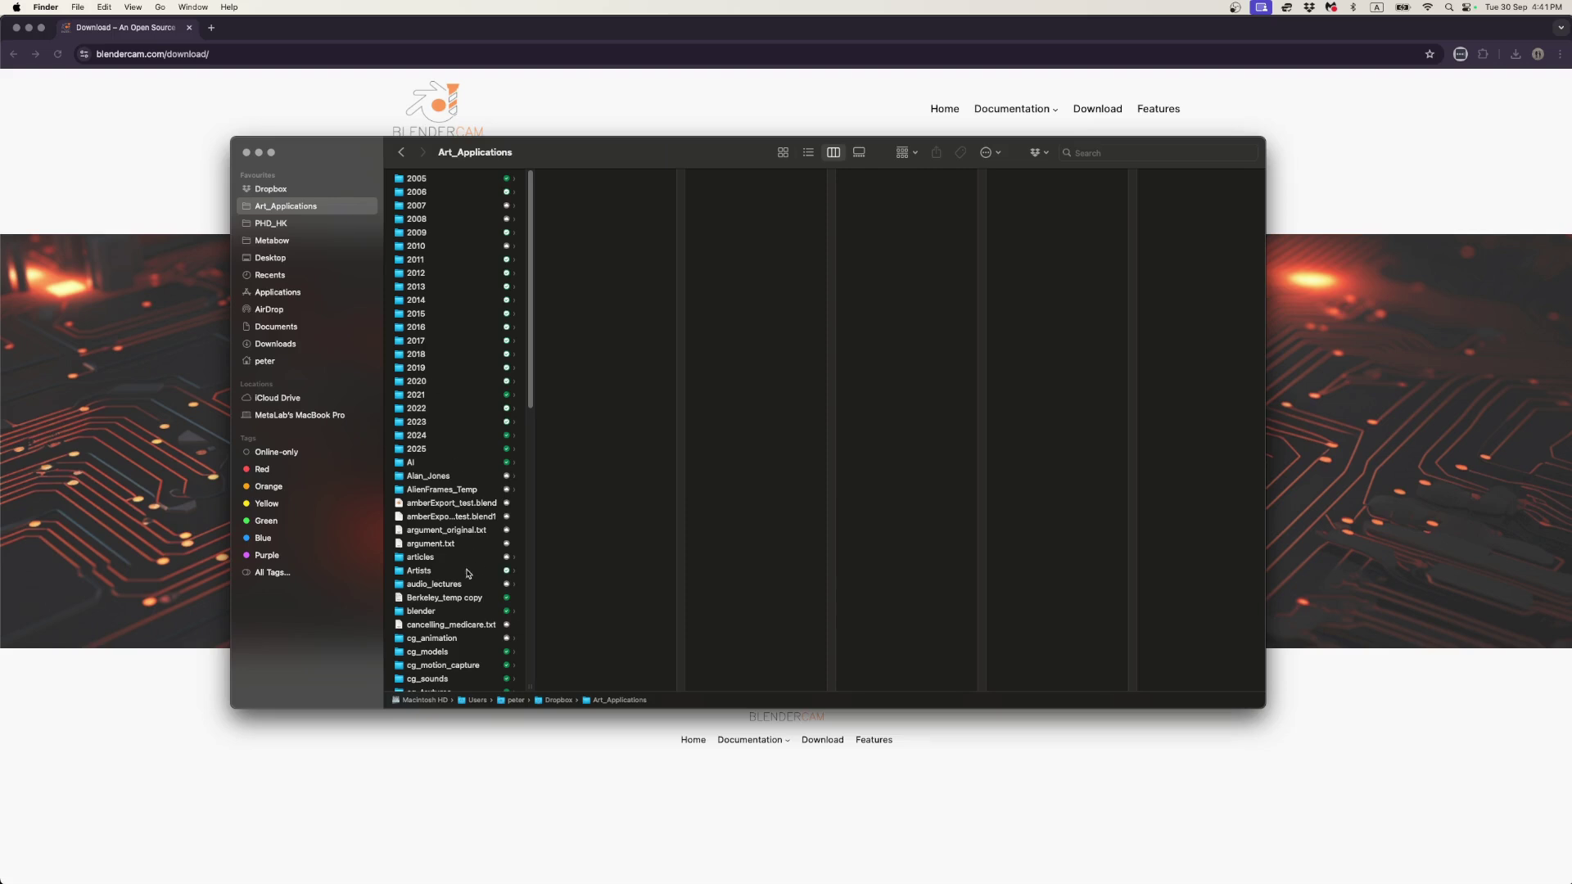
click(466, 612)
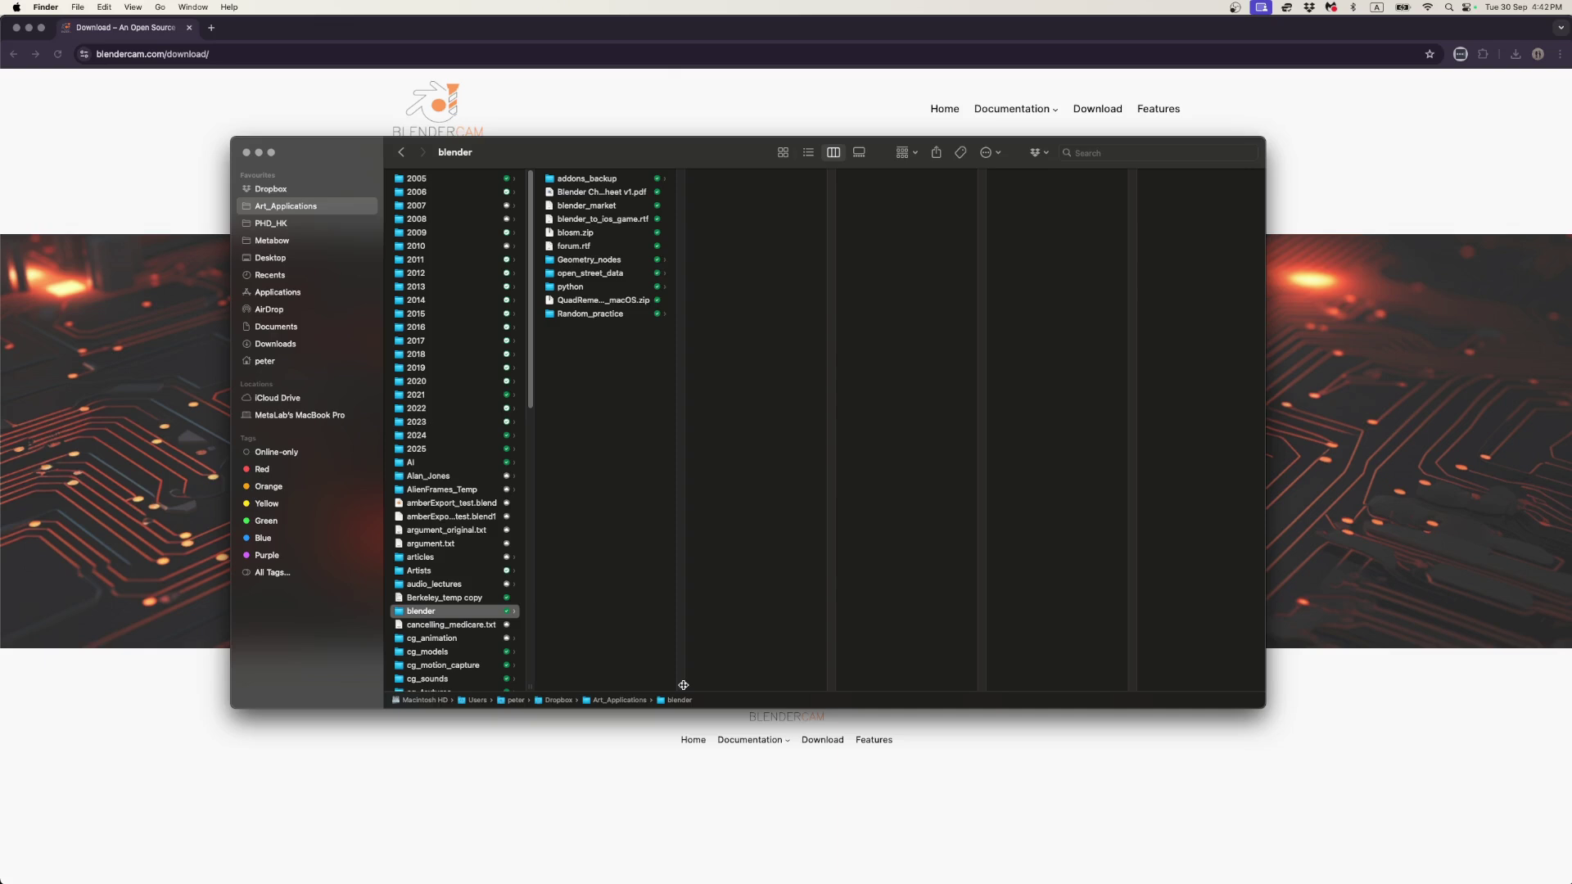
drag(683, 686, 797, 656)
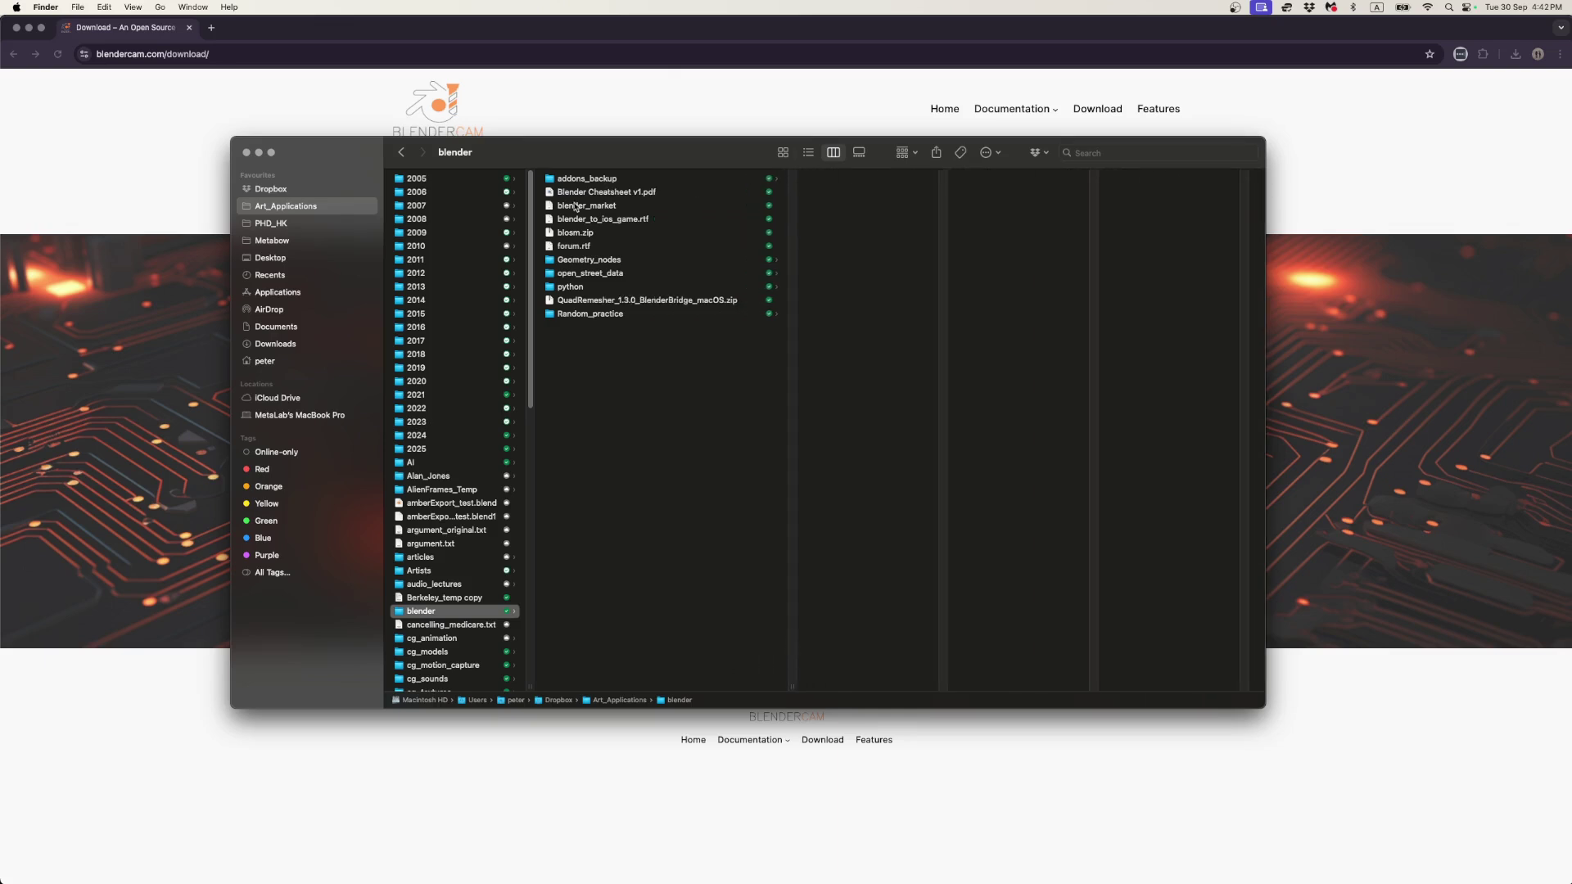
click(591, 180)
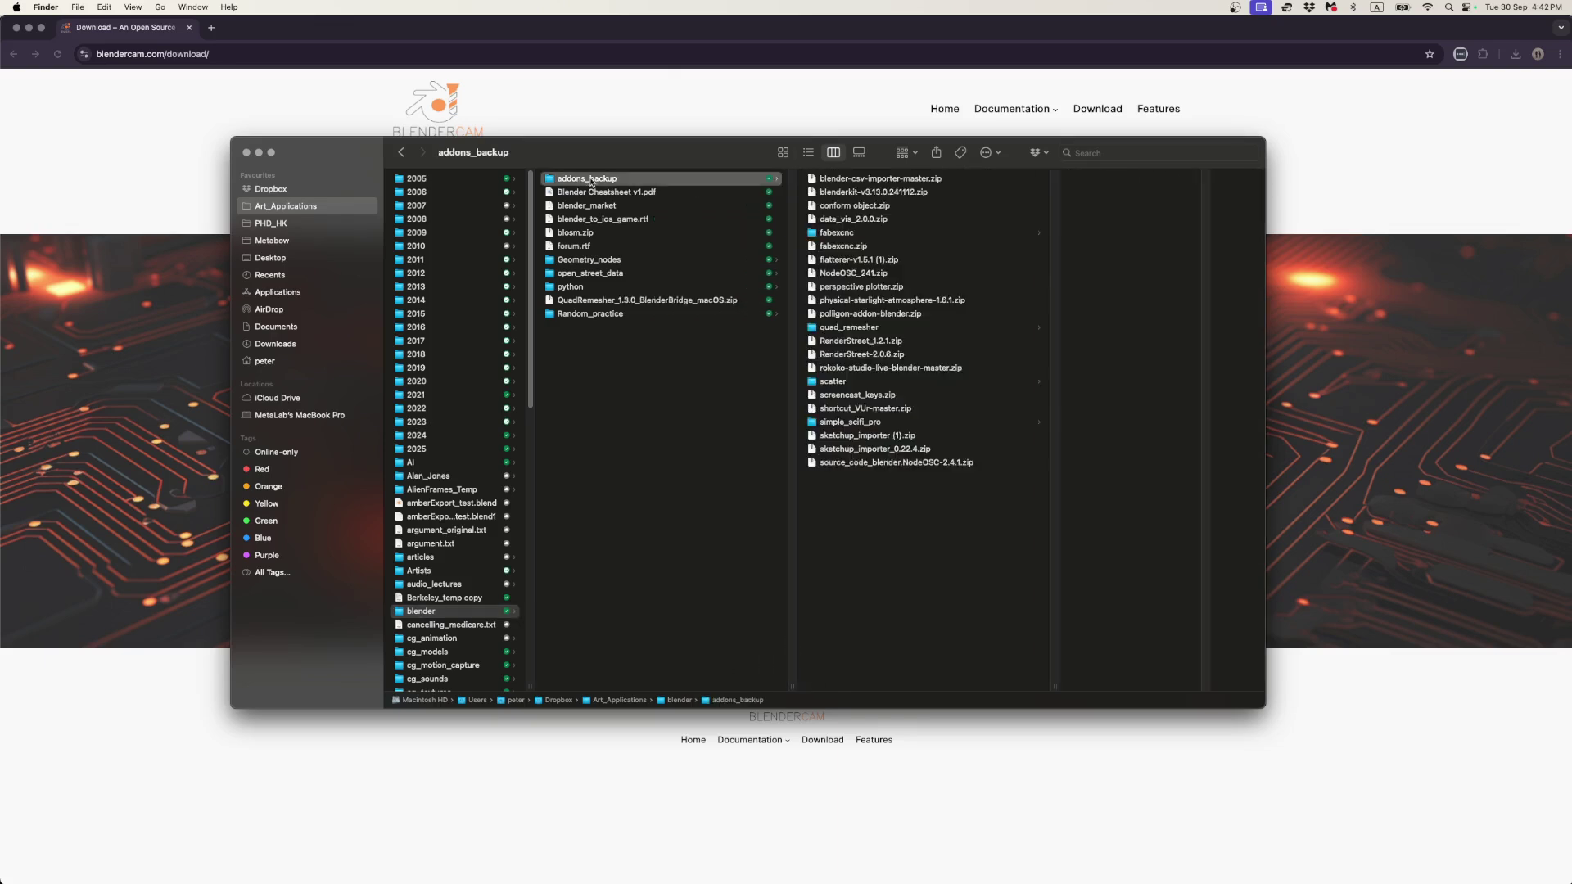
click(857, 248)
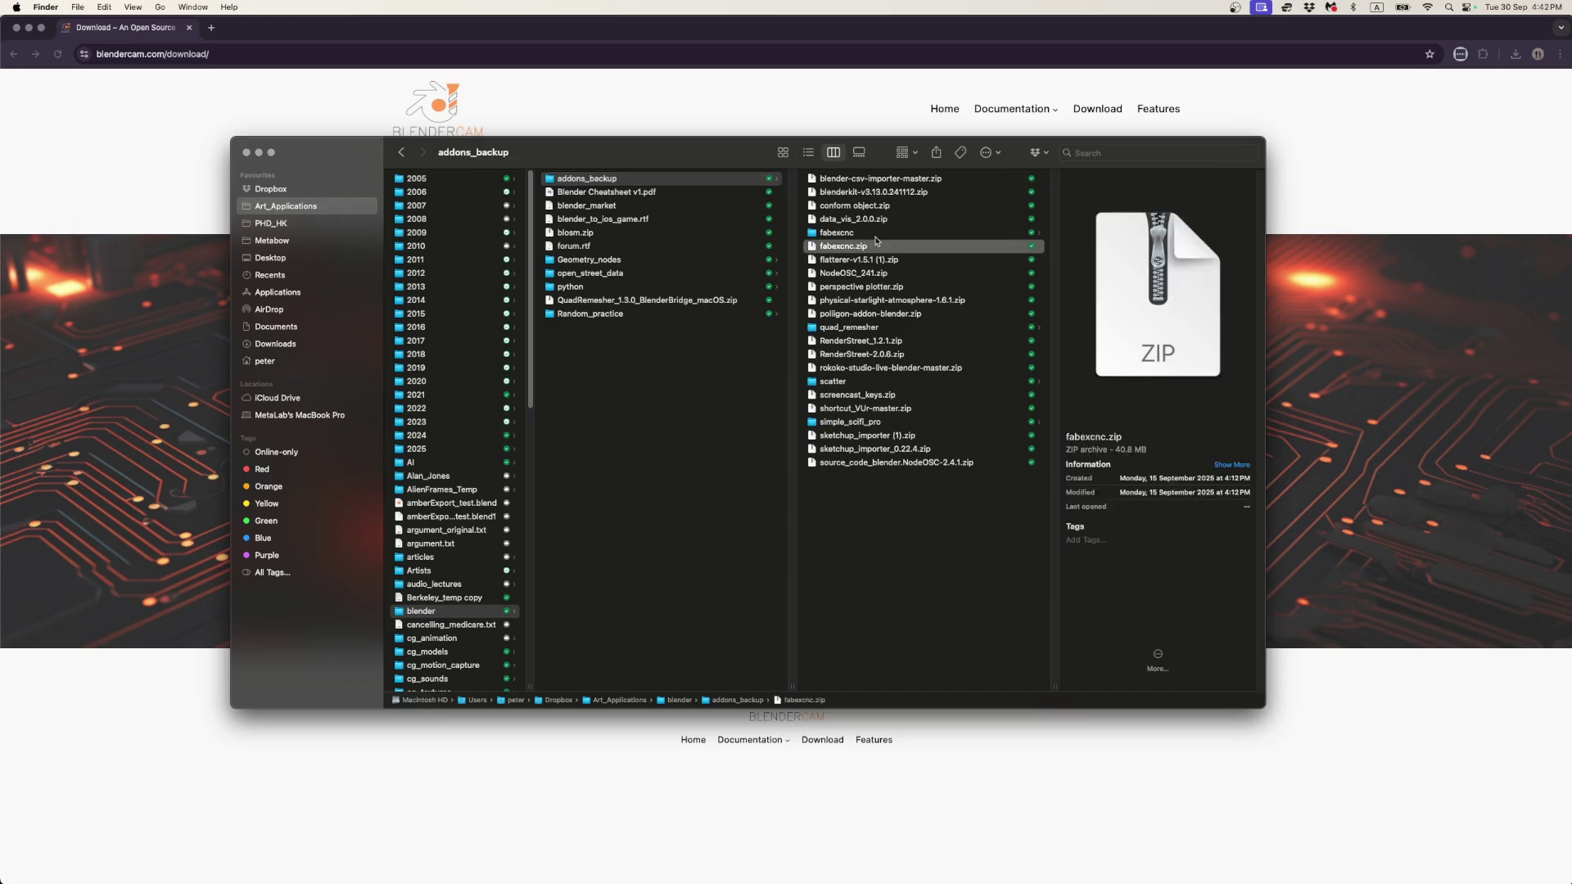
scroll(875, 241, right, 2)
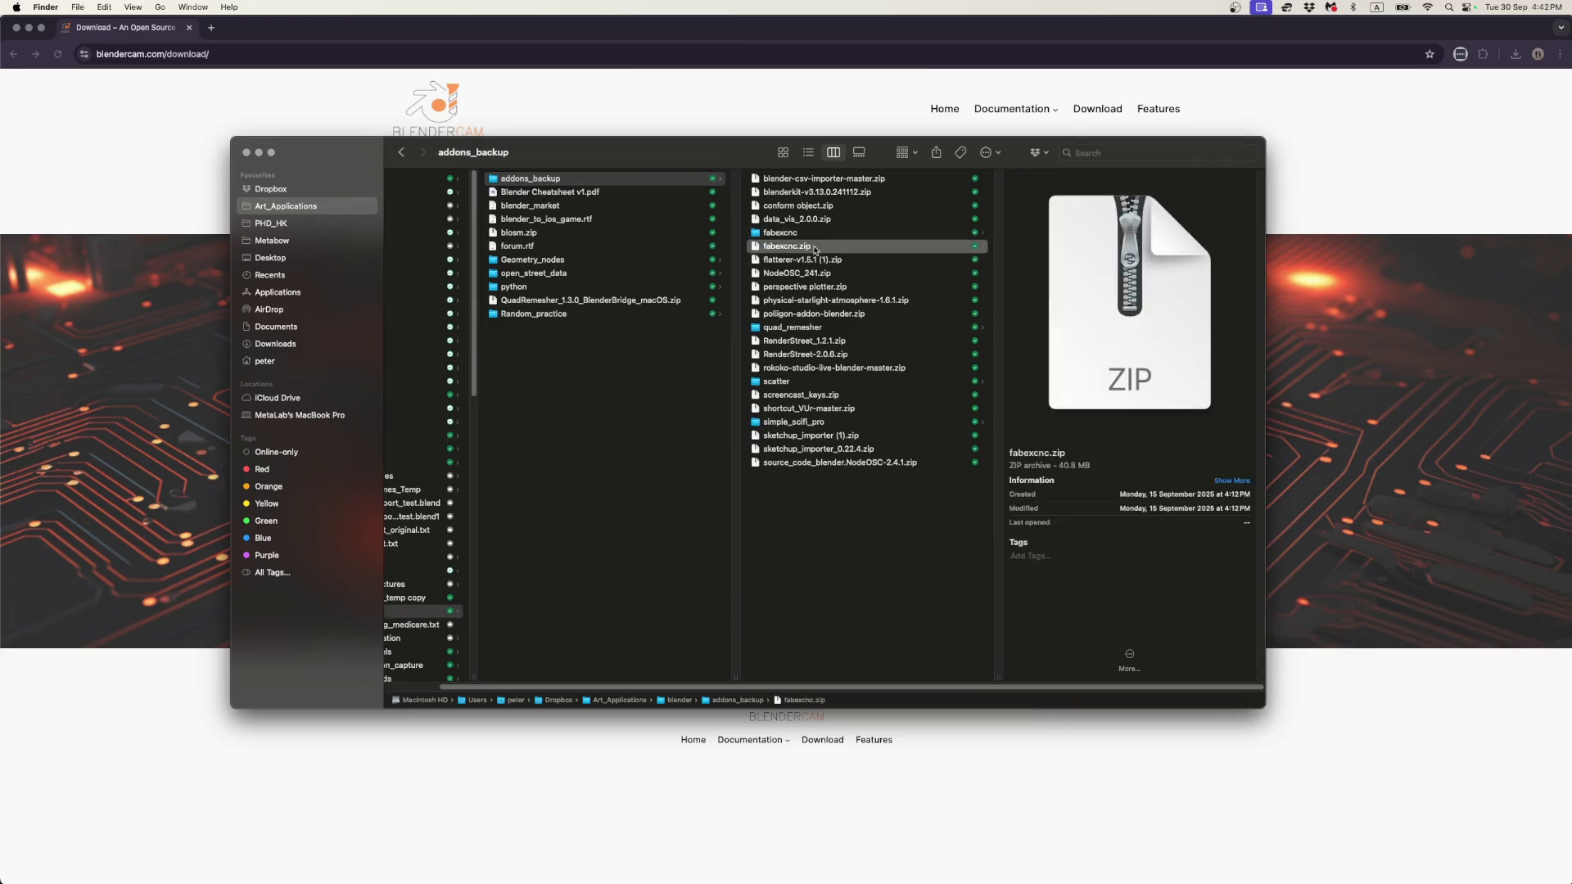
- Switch to Blender and start an Install from Disk in the Get Extensions section of the preferences
key(super+Tab)
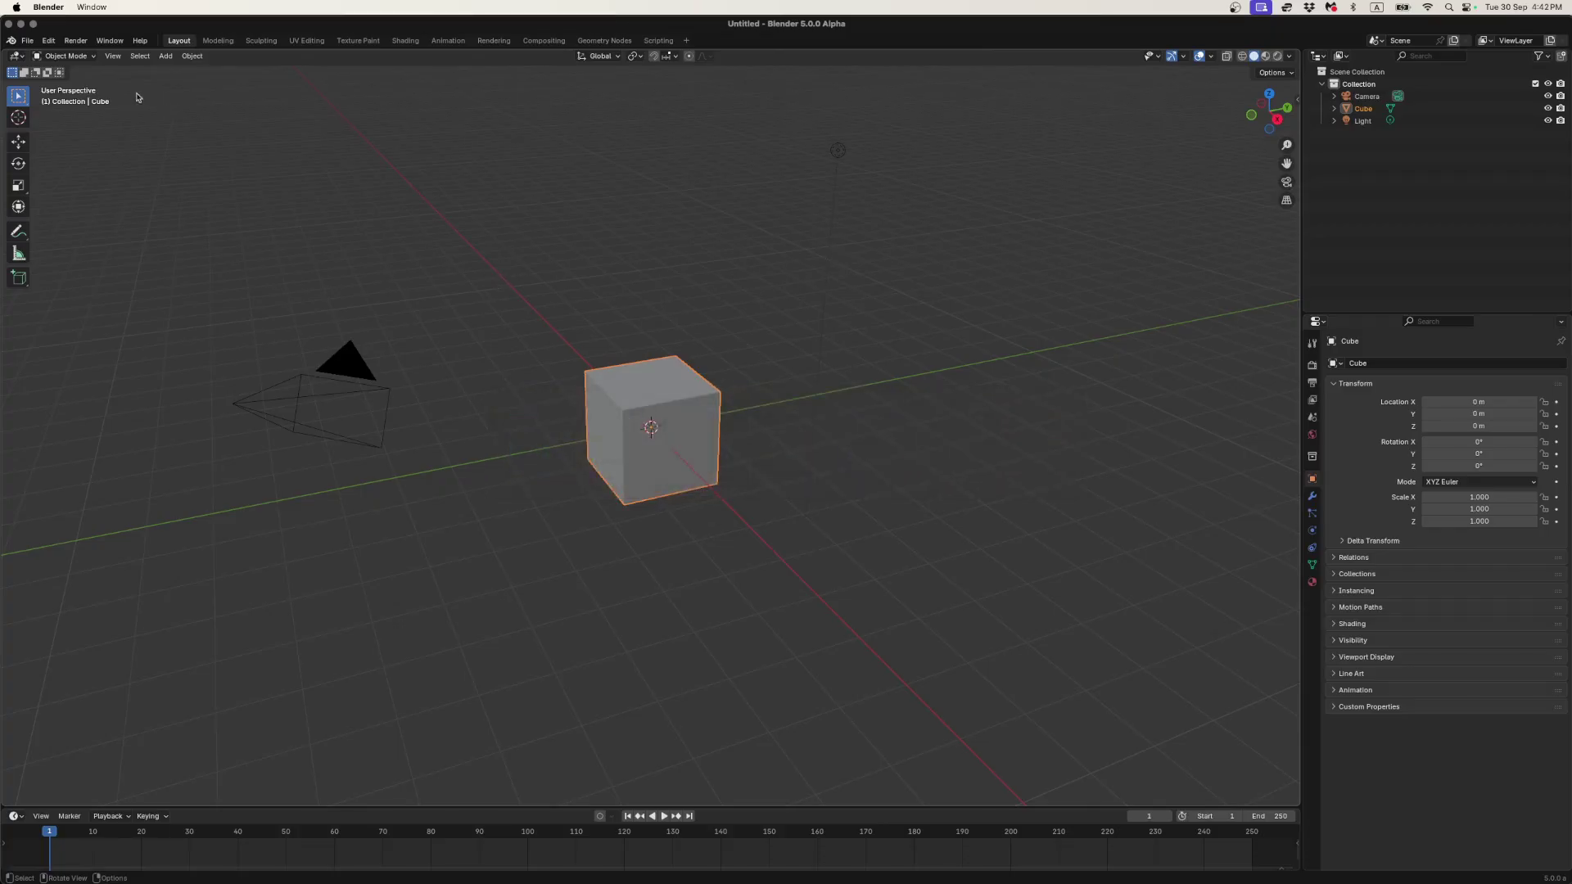
click(48, 40)
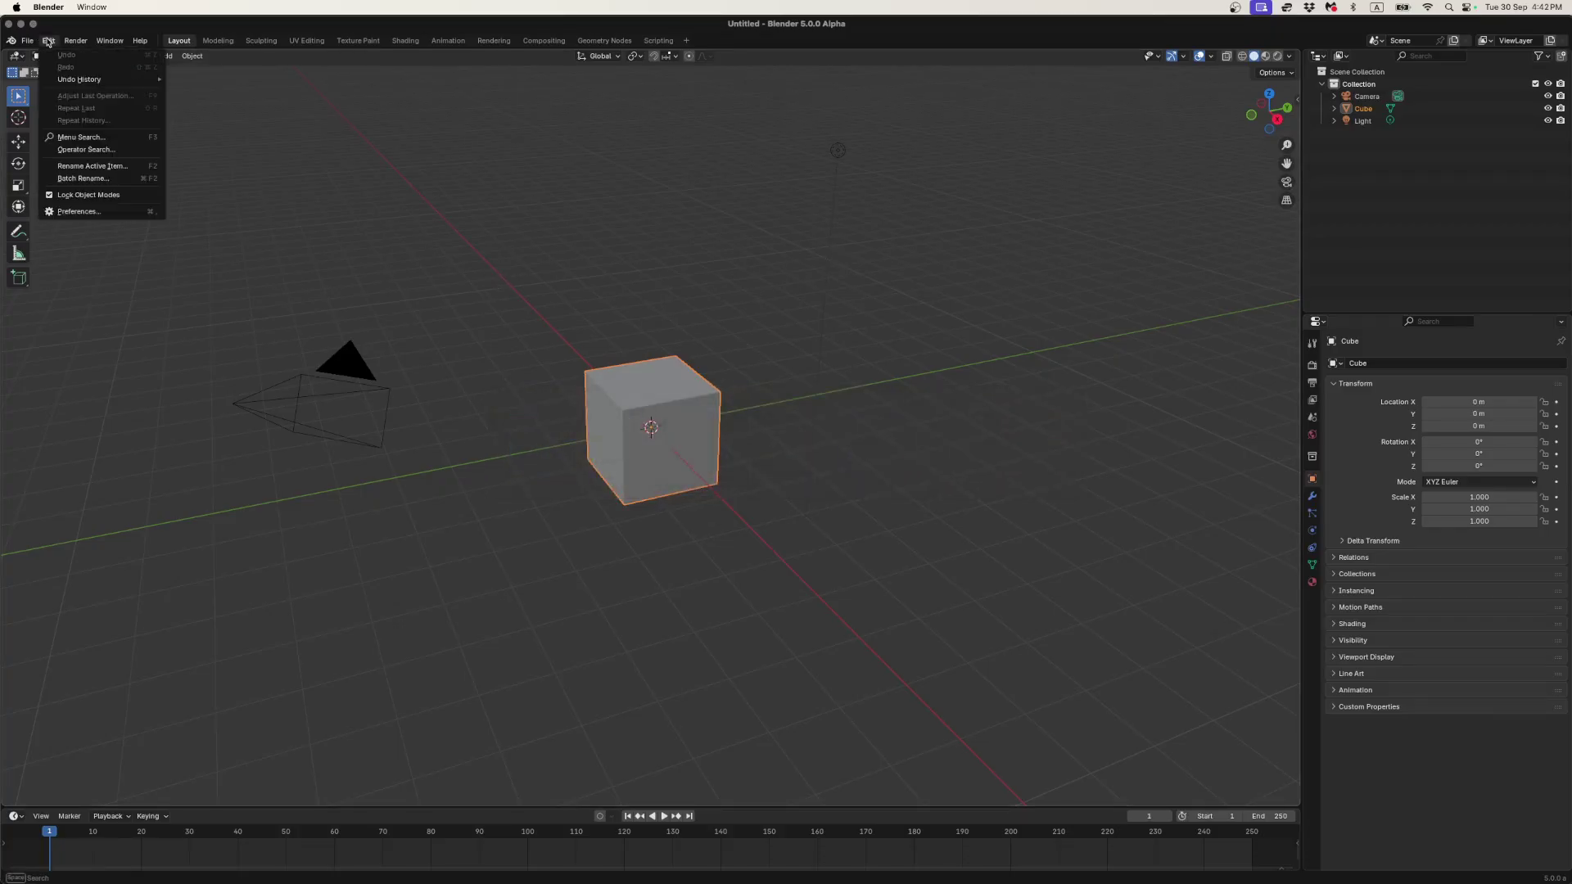
click(79, 212)
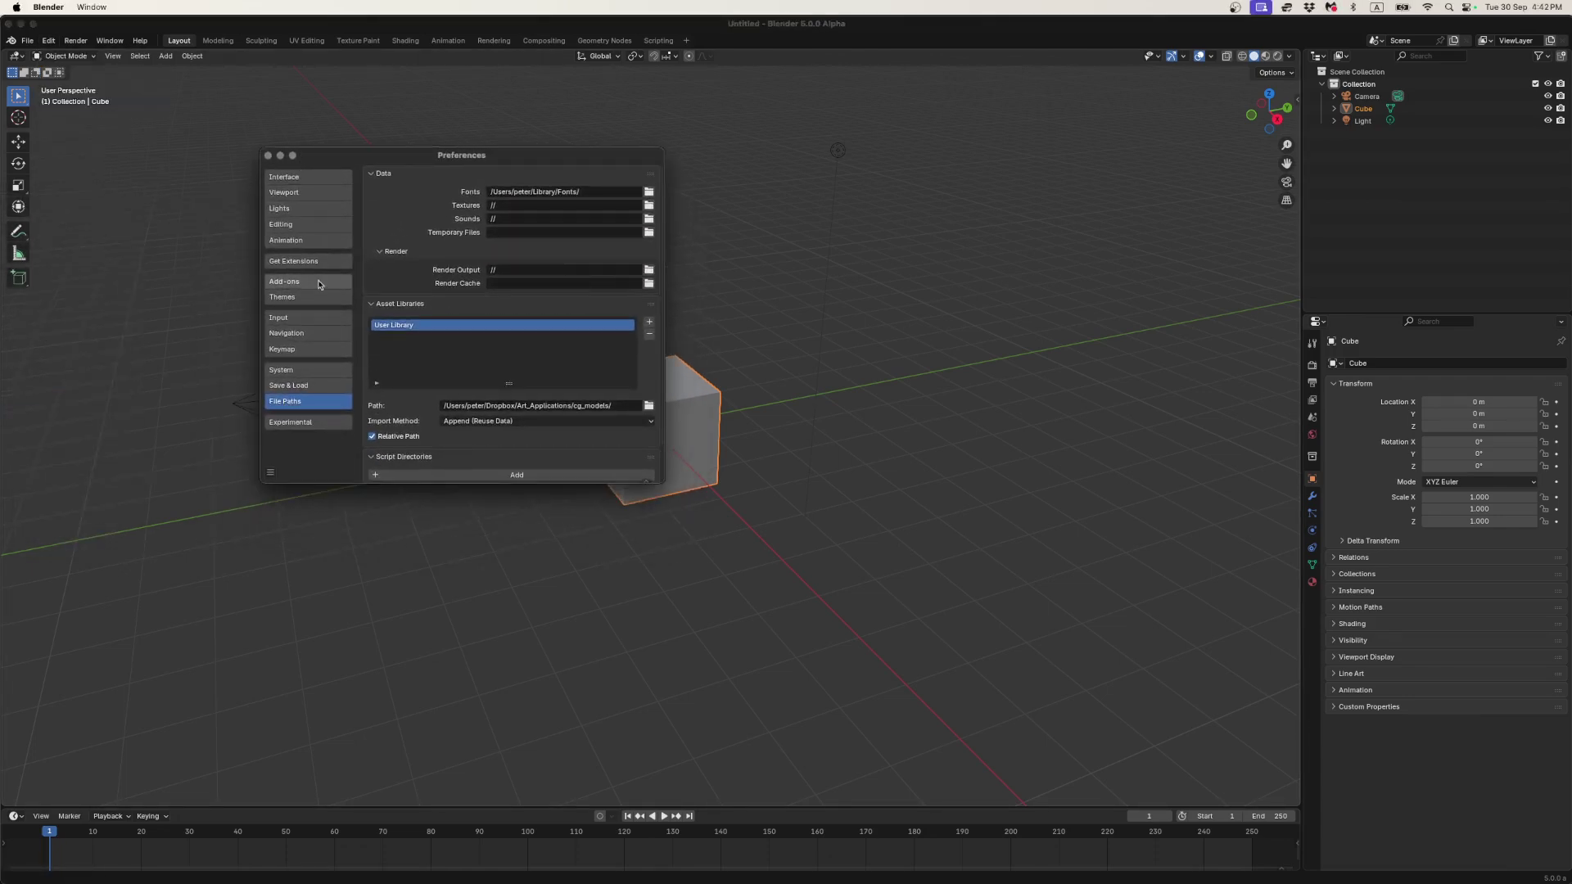
click(319, 261)
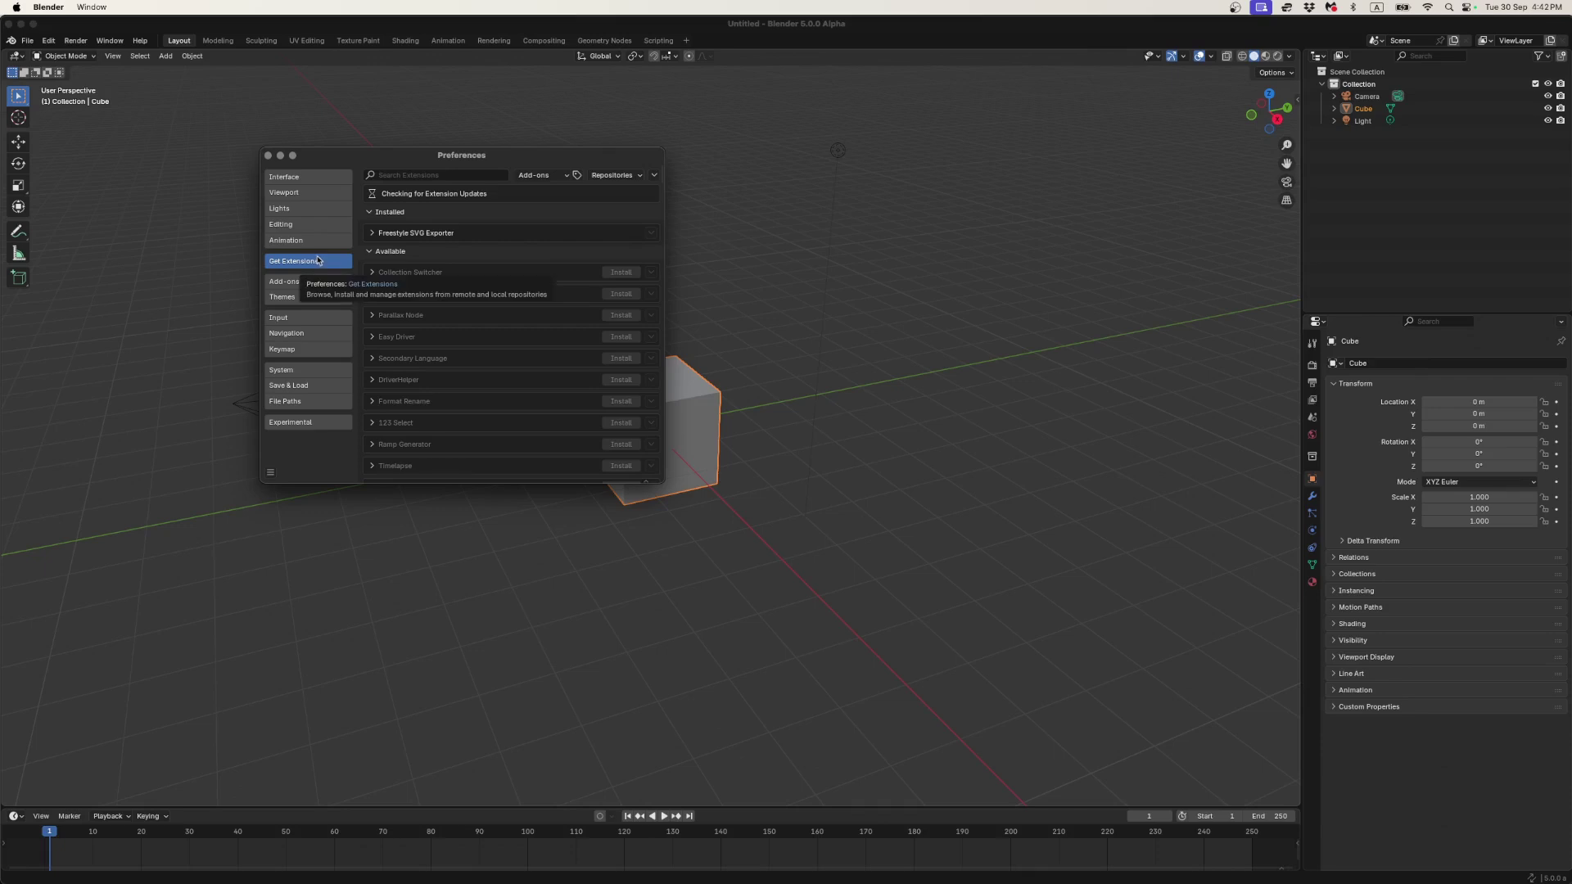
click(612, 175)
click(548, 177)
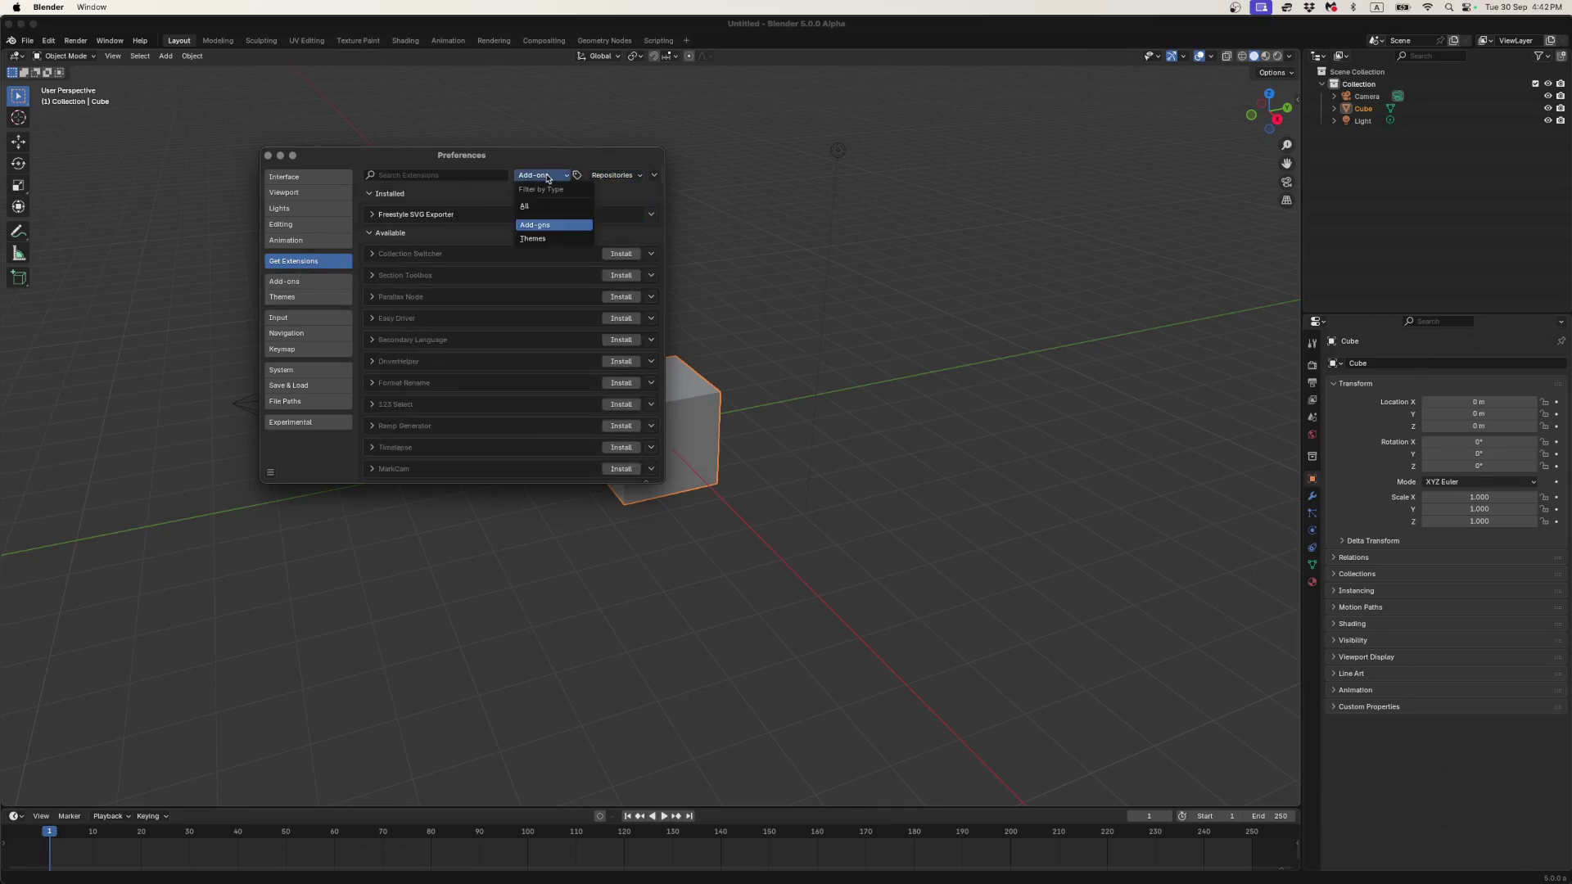
mouse_move(655, 177)
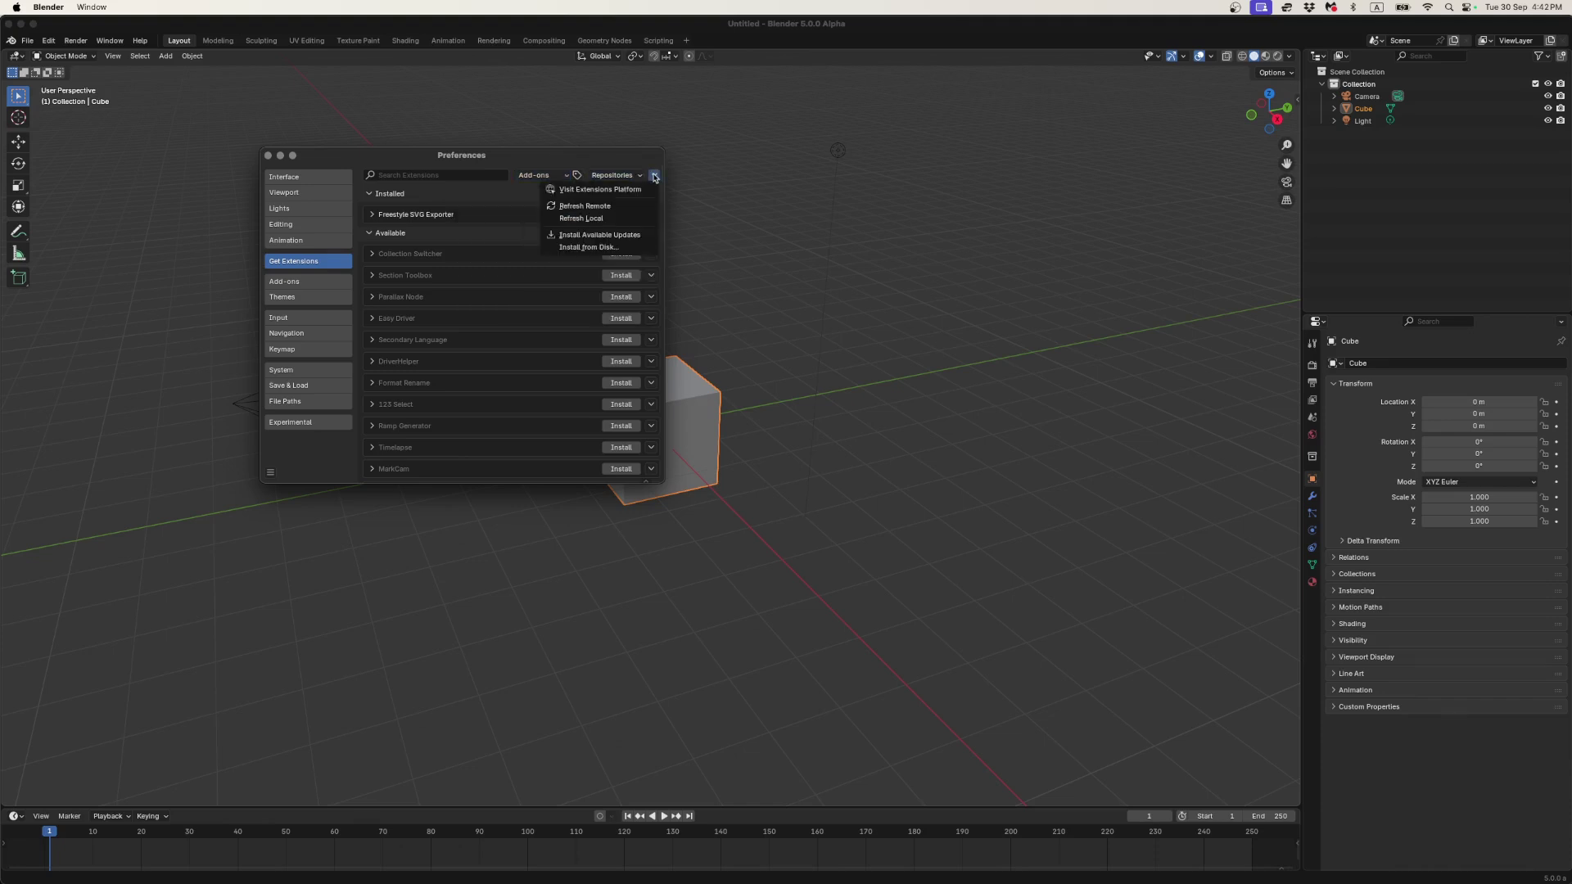
click(631, 248)
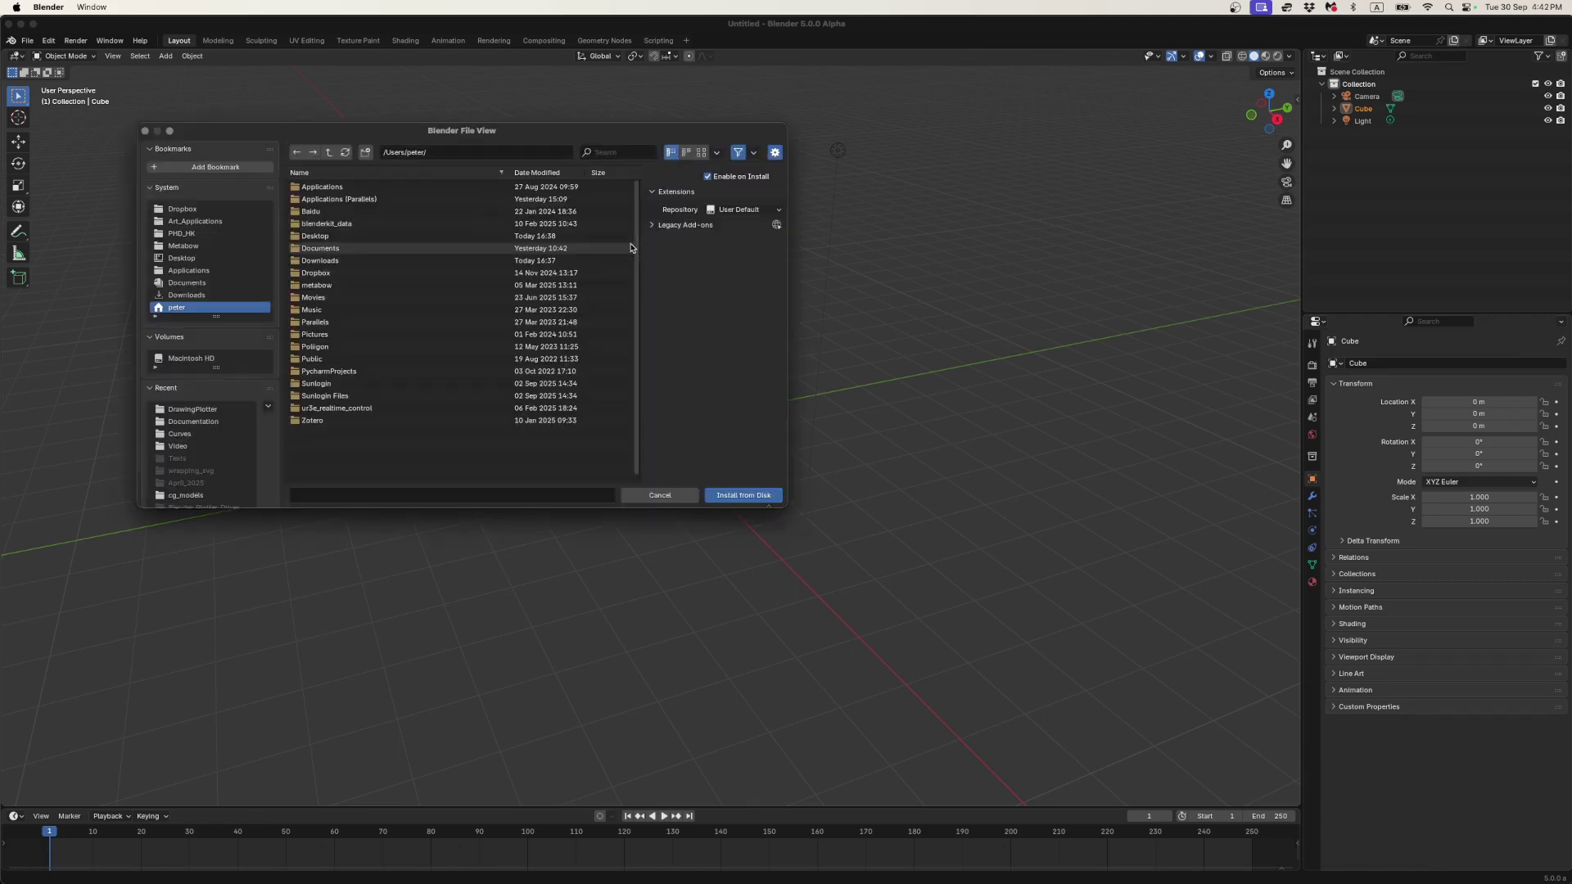
- Install the add-on from fabexcnc.zip in the Art_Applications/blender/addons_backup folder
click(220, 222)
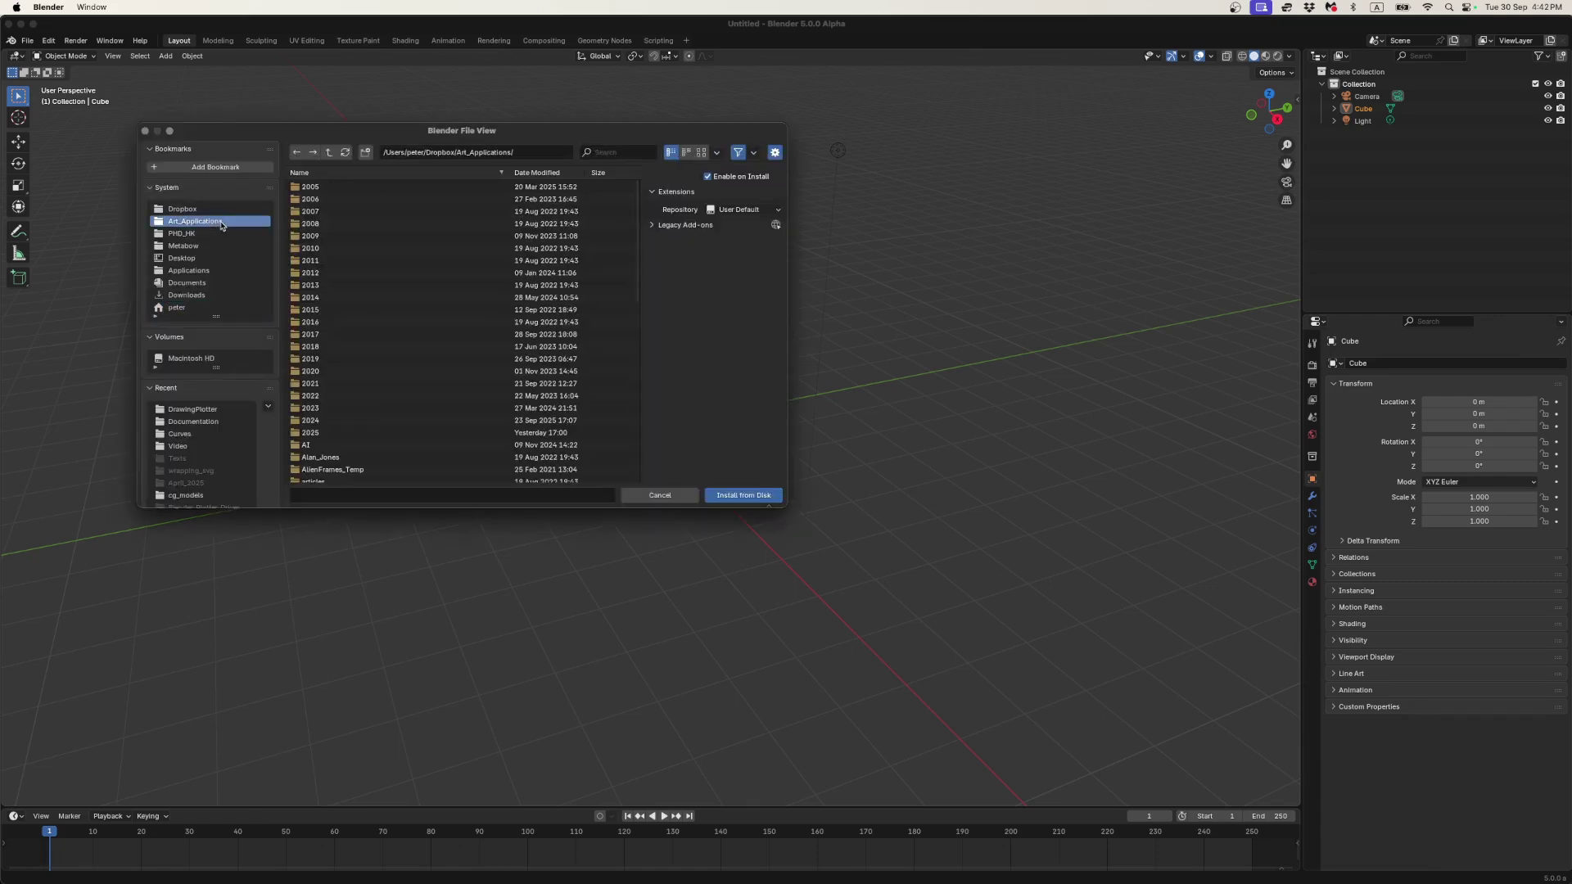
double_click(341, 440)
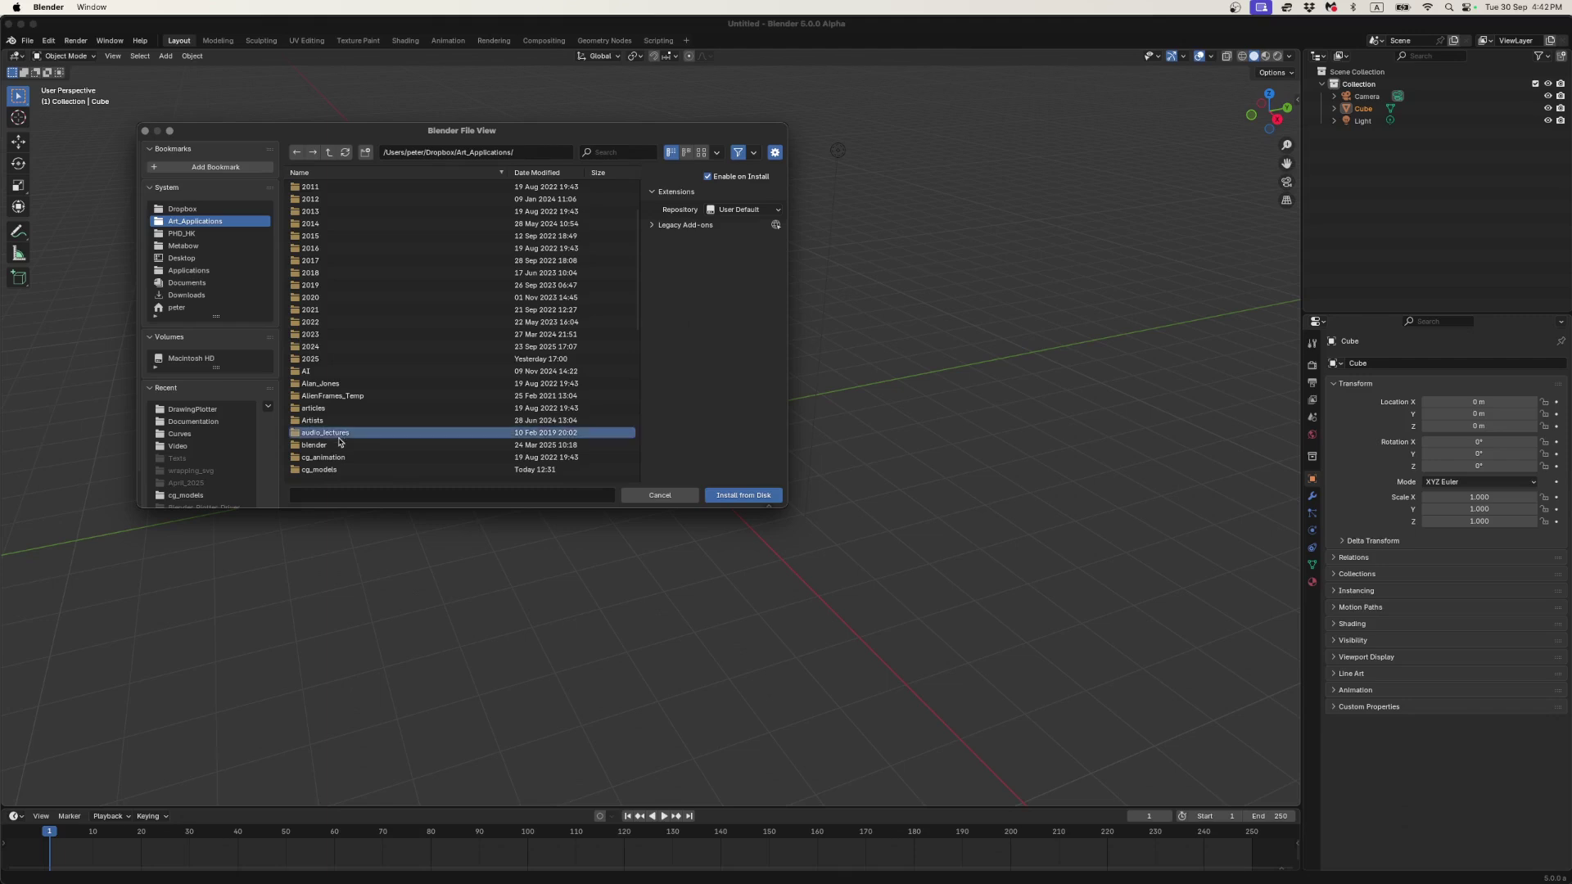
click(328, 152)
scroll(352, 417, down, 3)
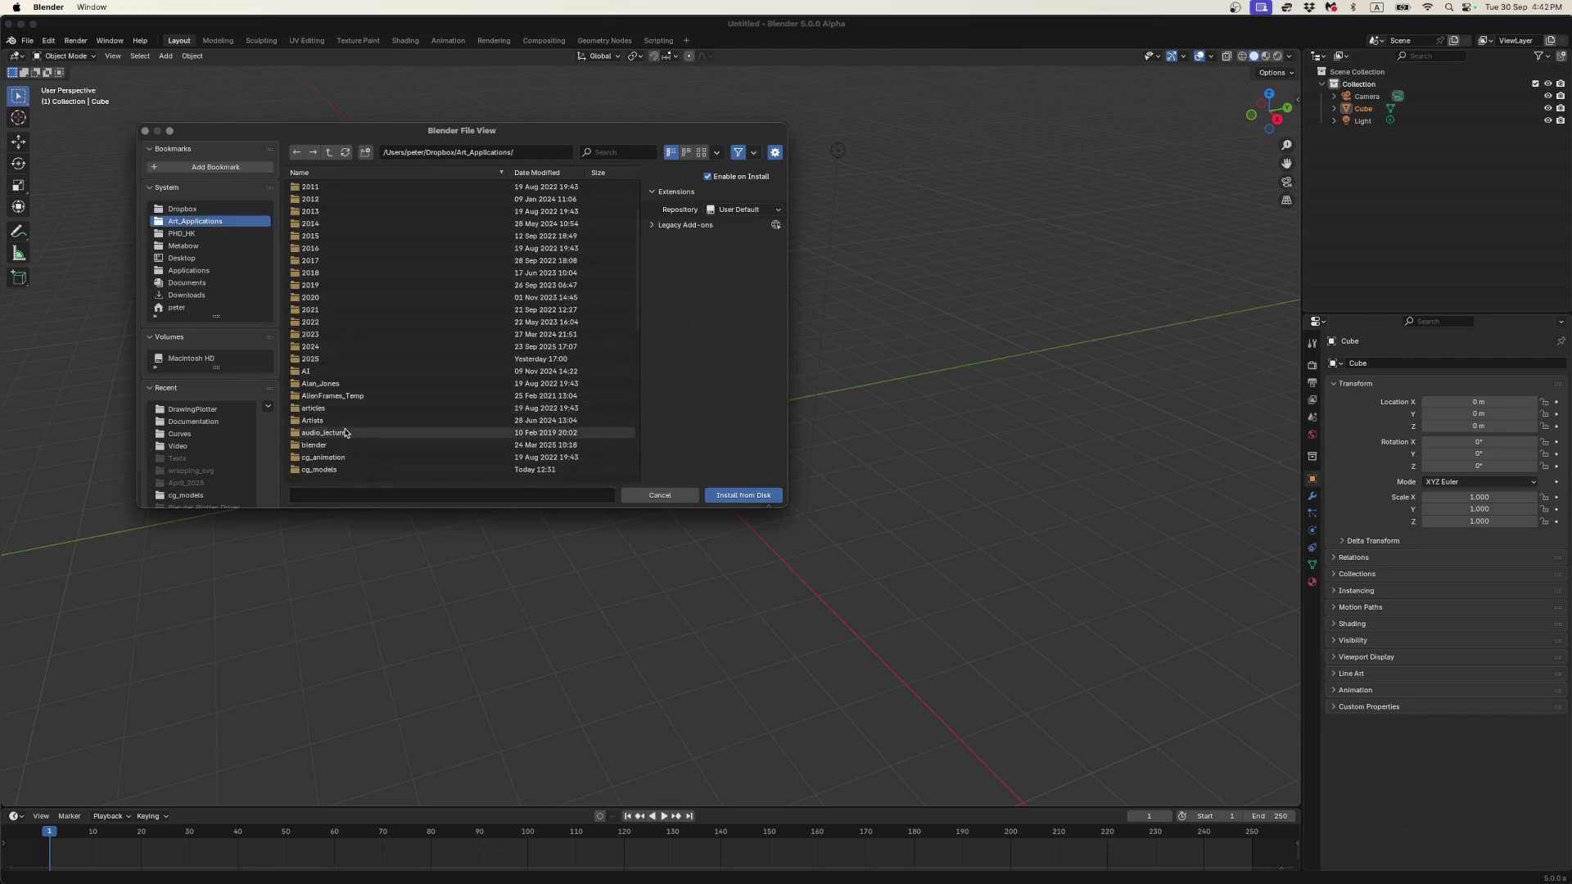
double_click(344, 445)
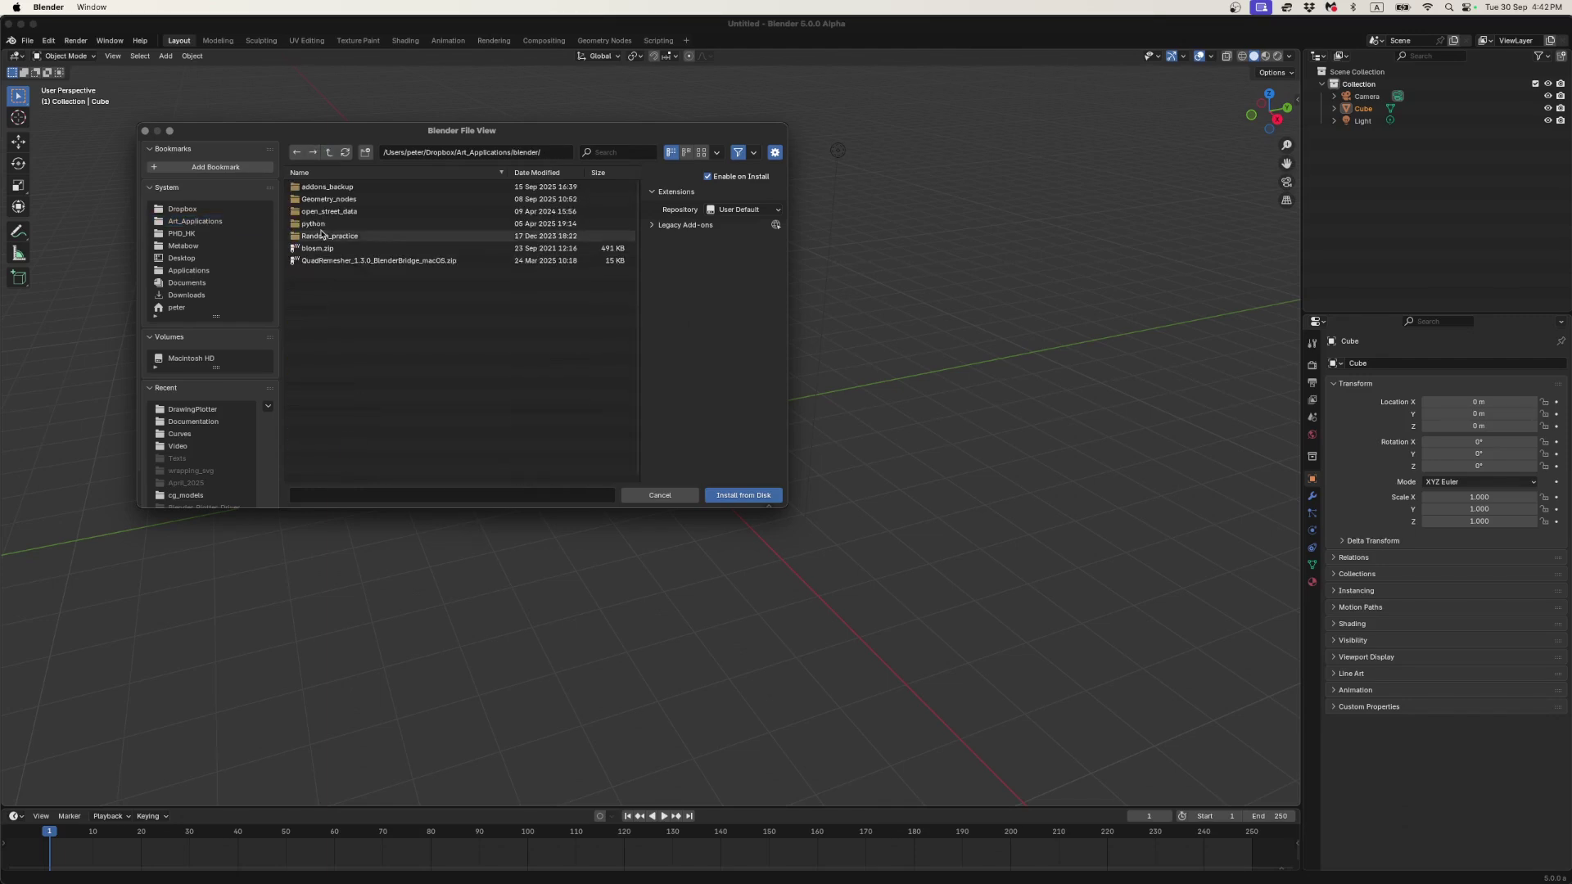
double_click(332, 186)
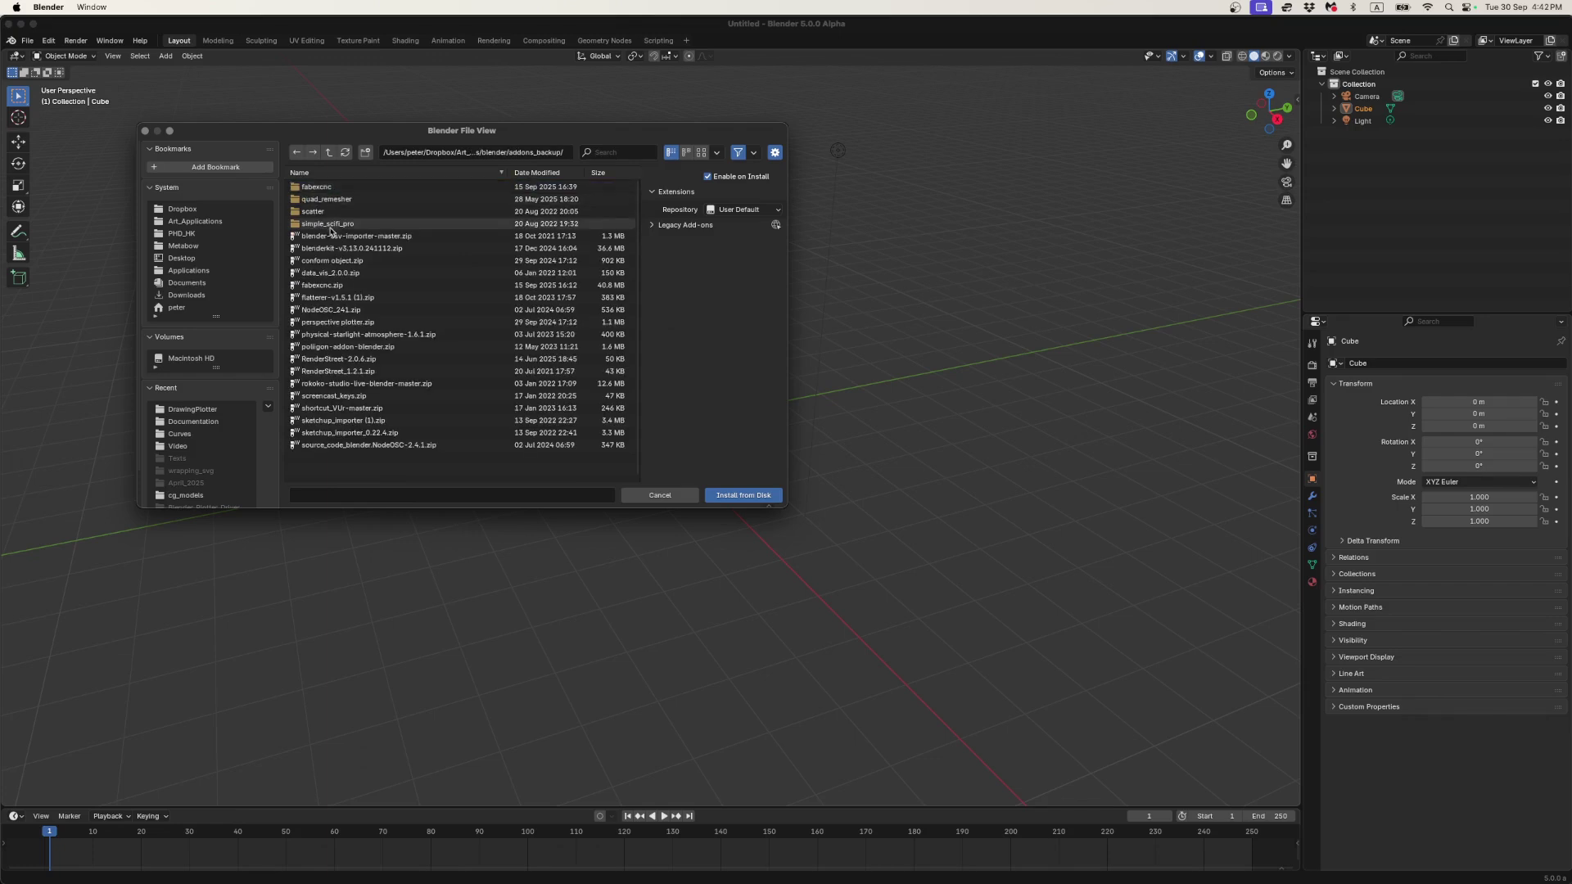
click(323, 287)
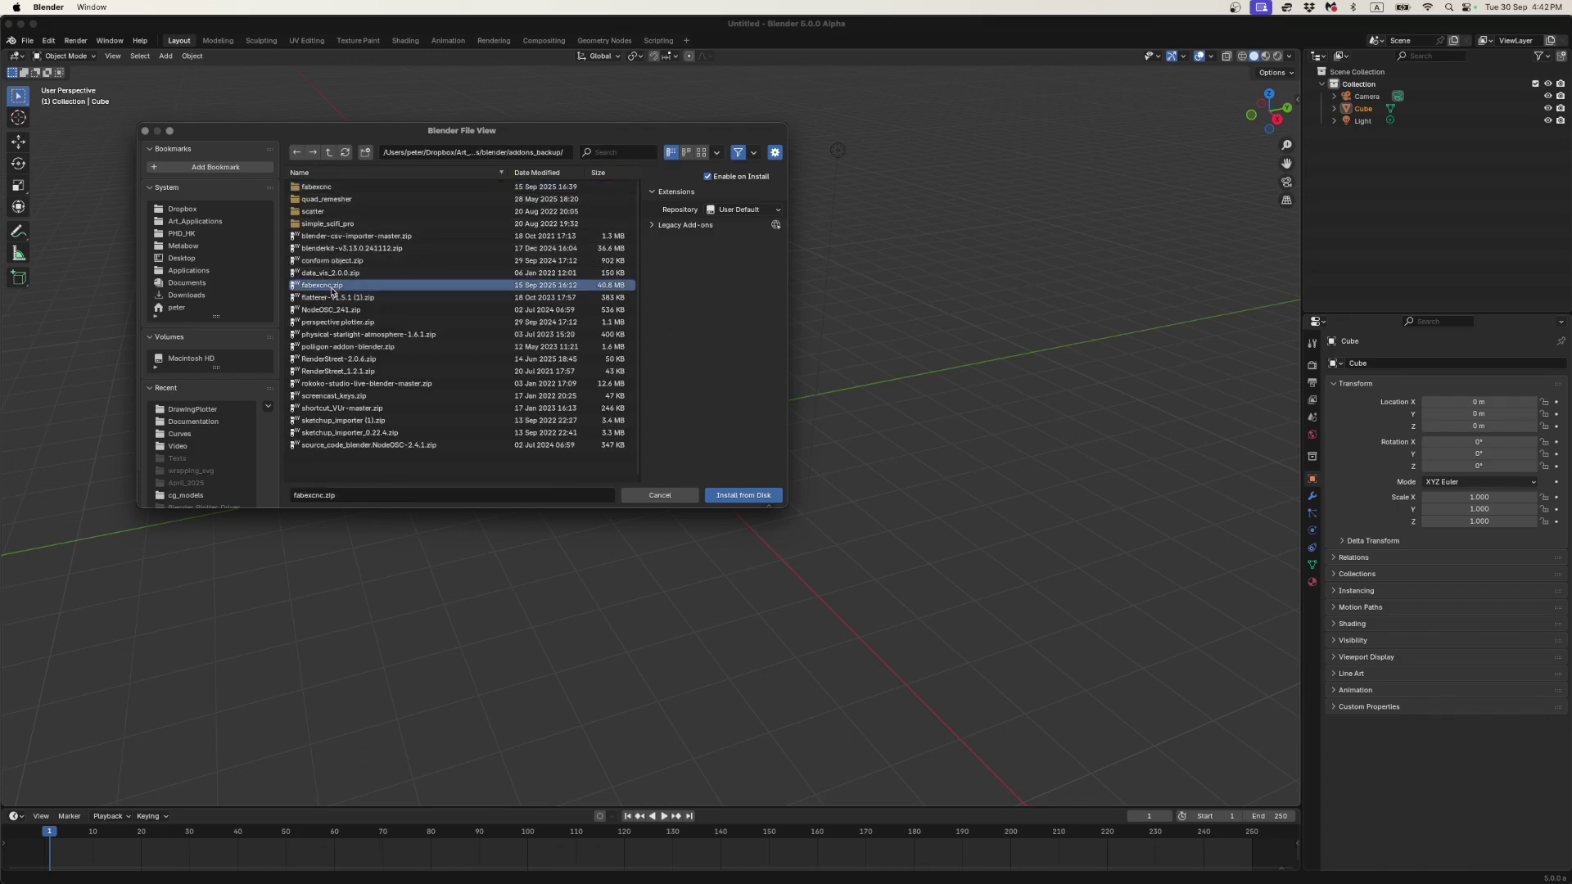
click(741, 498)
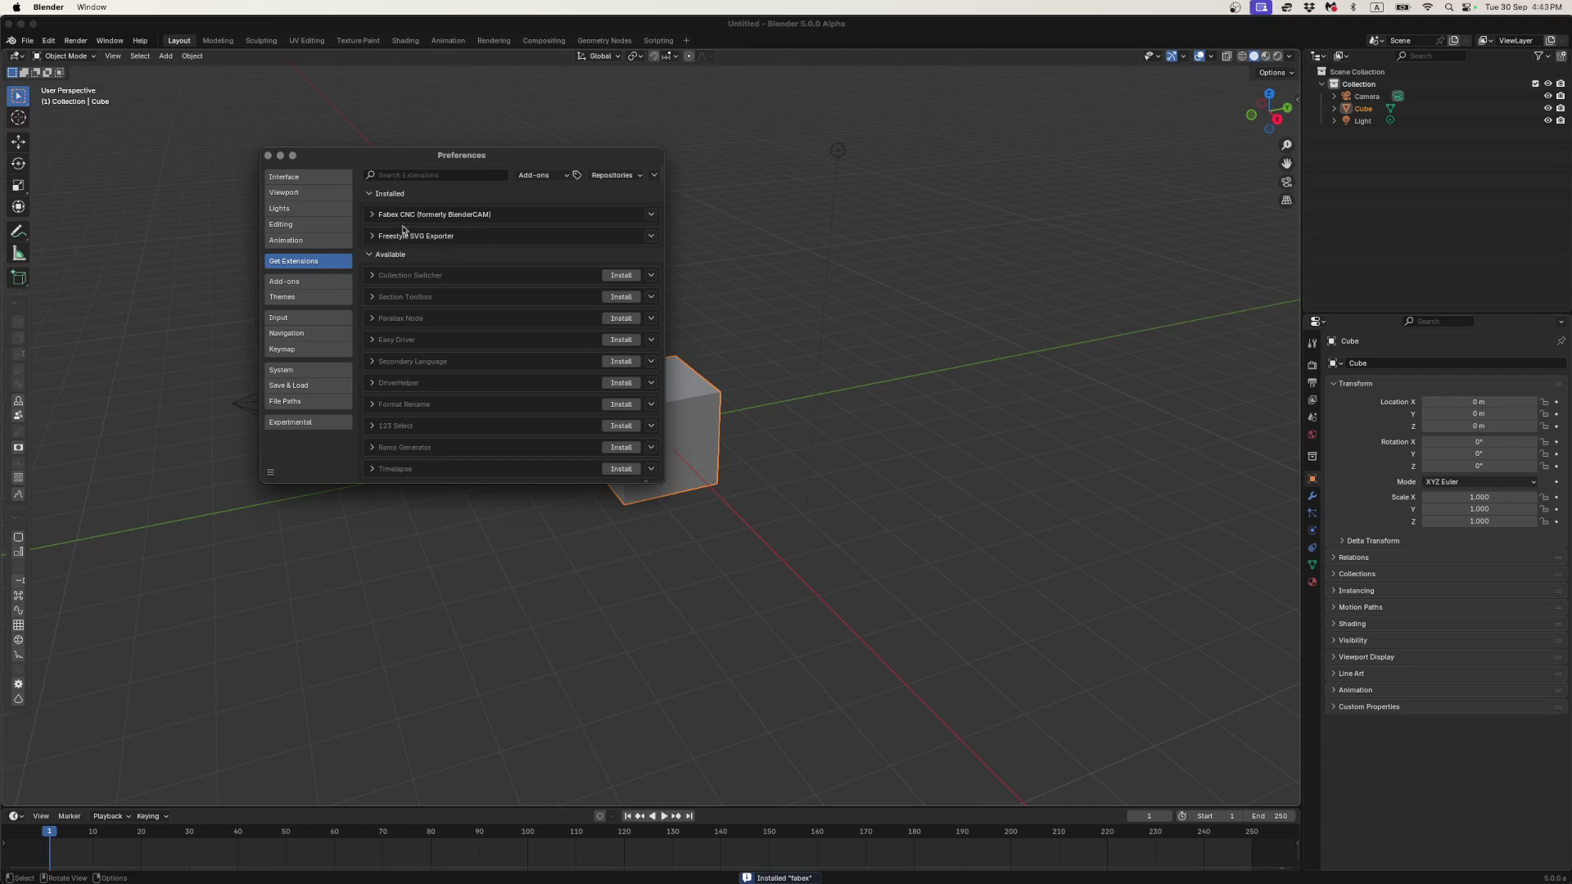
- Search the installed add-ons in the preferences for "fab"
click(303, 282)
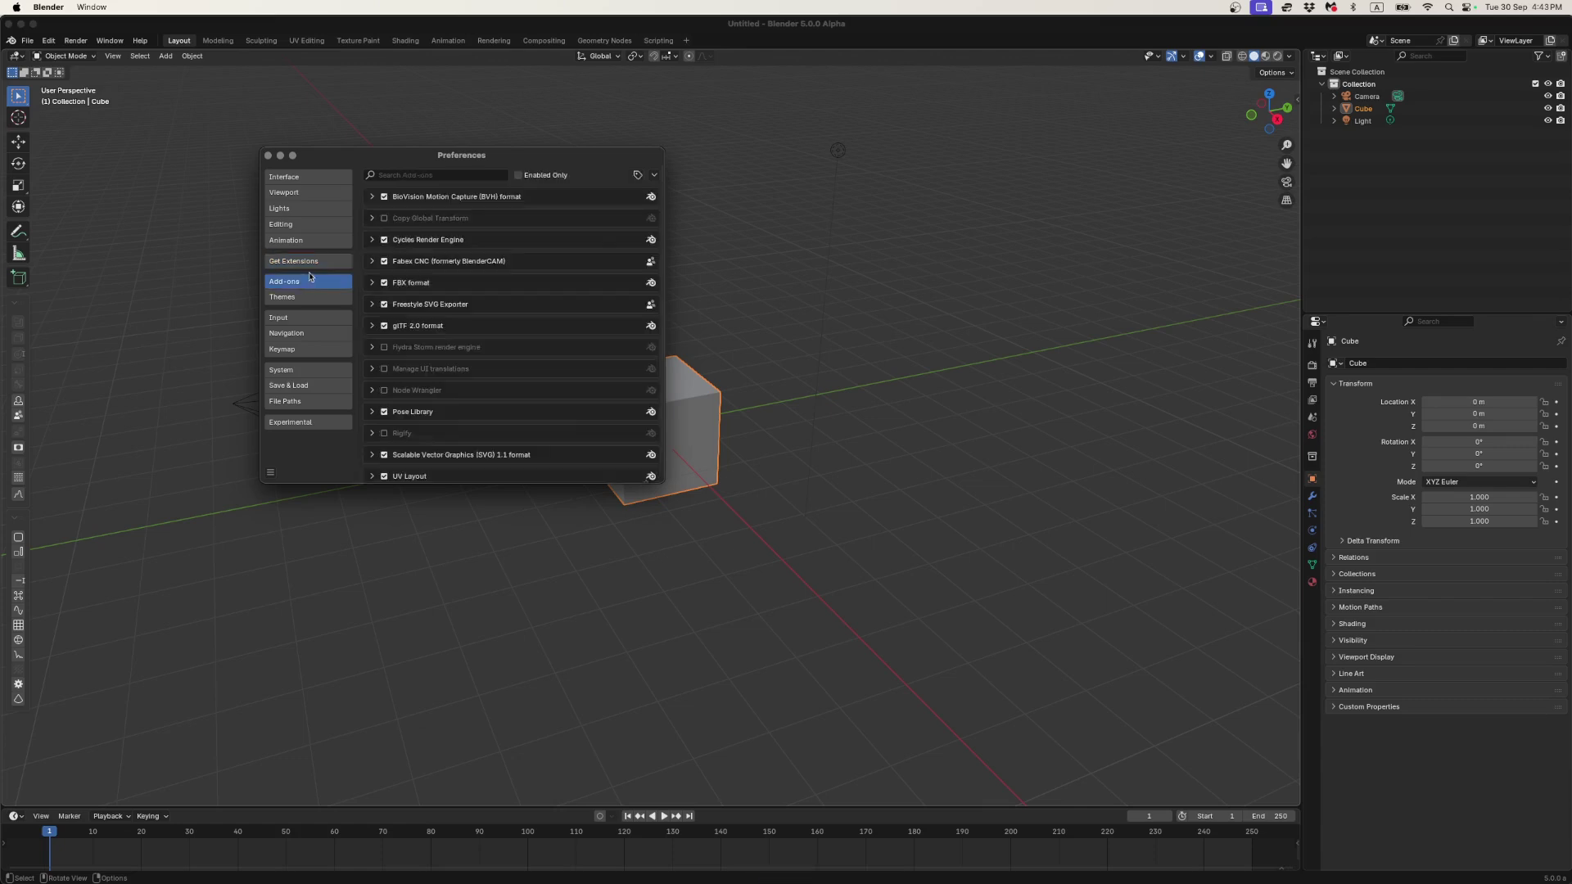
click(417, 175)
text(fab)
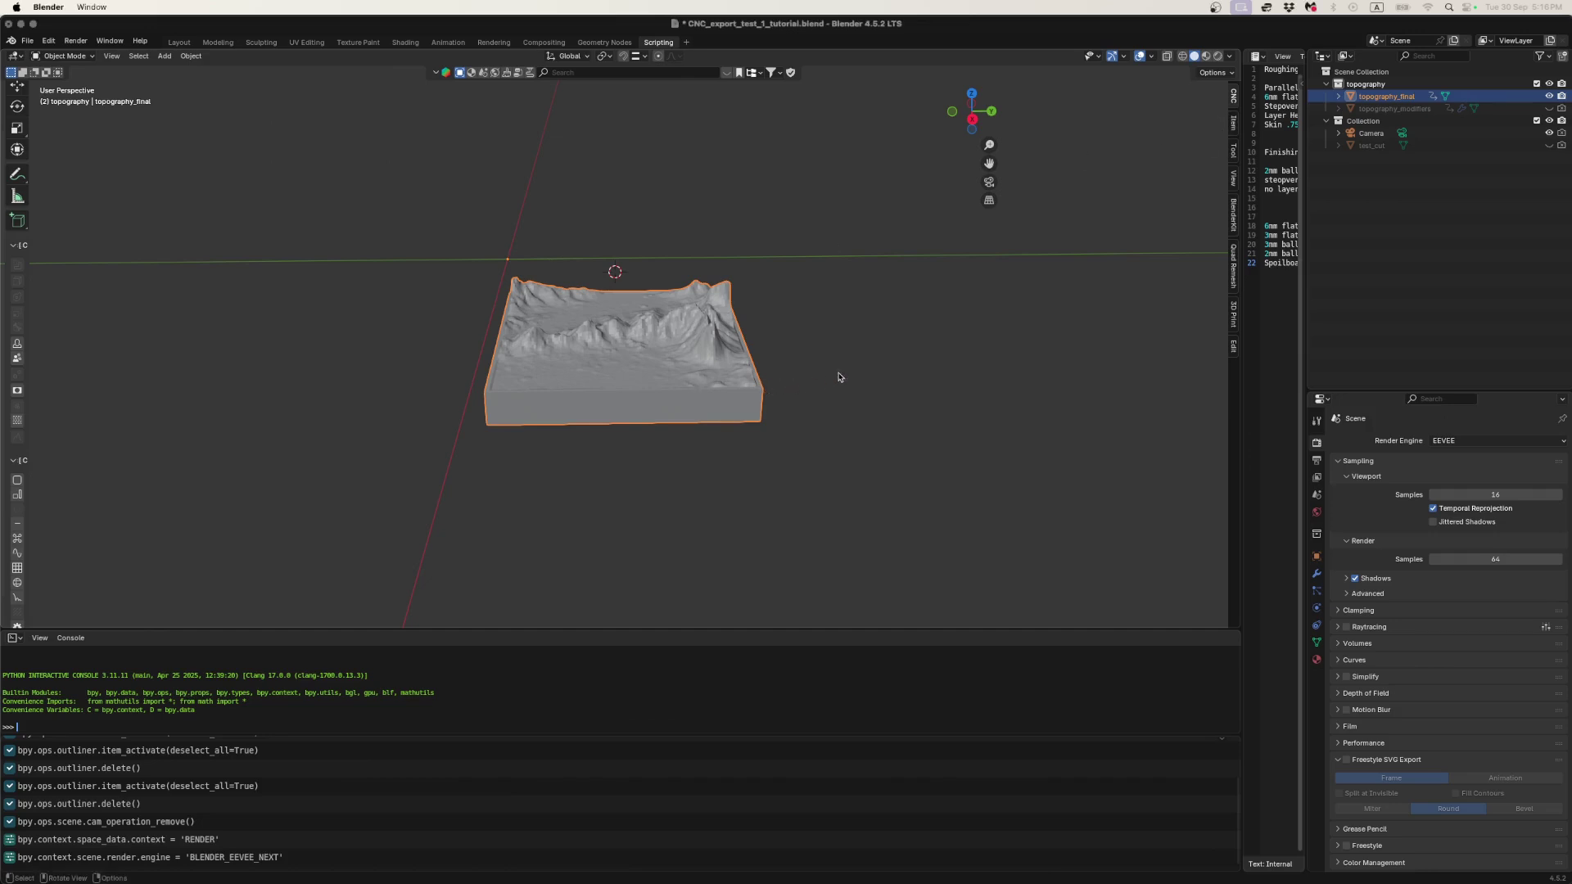
- In the CNC_export_test_1_tutorial file, check the topography model's transform and dimensions and the add-on's CNC section in the viewport sidebar
click(774, 394)
click(767, 374)
click(1234, 122)
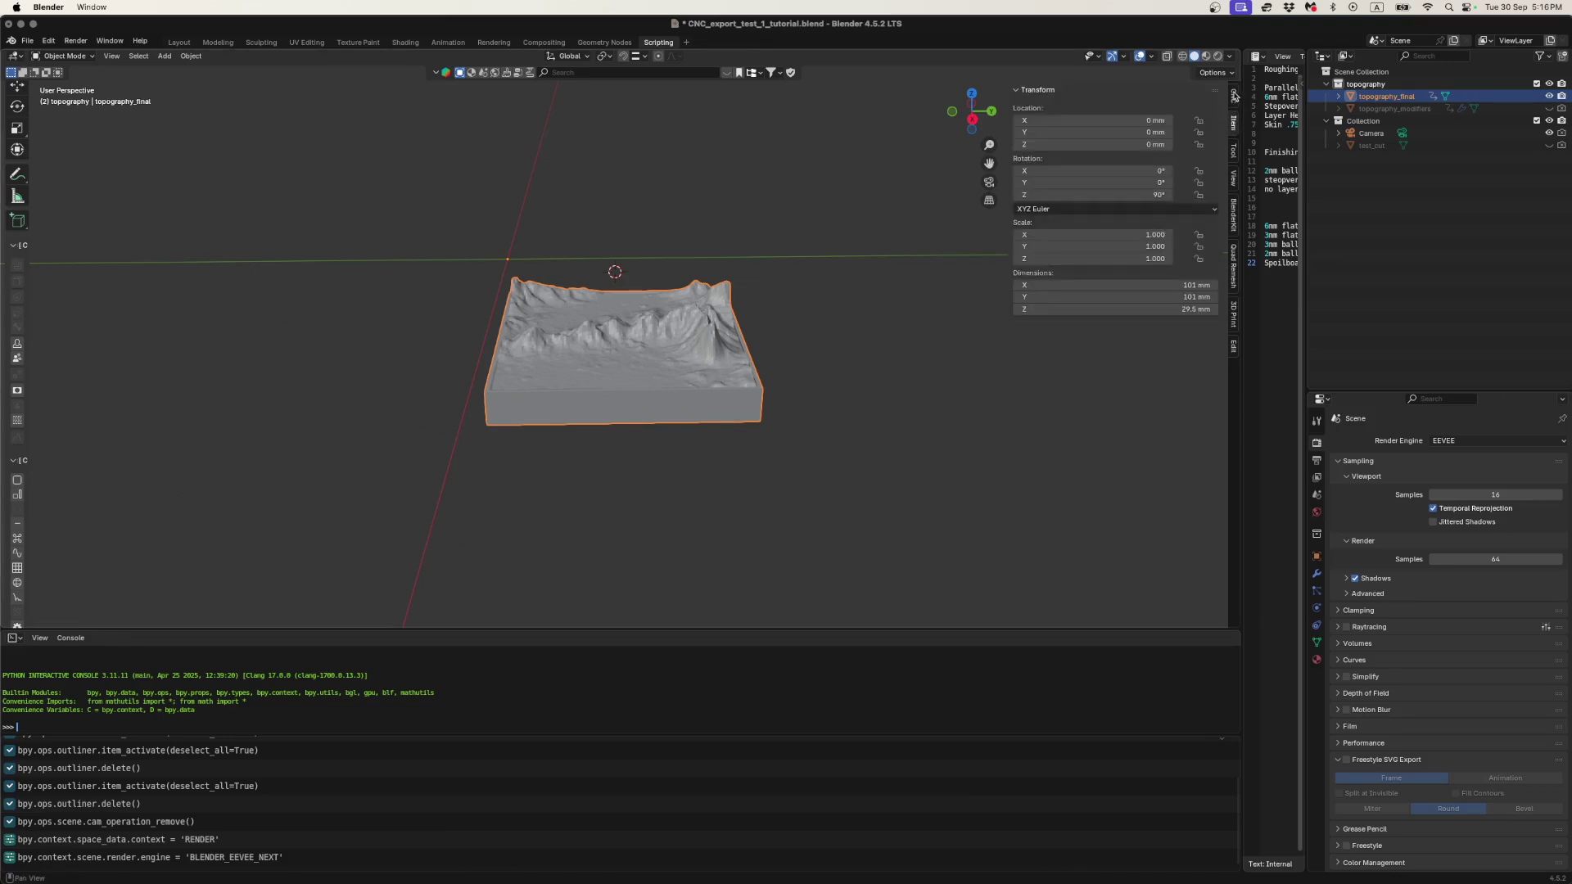
click(1236, 99)
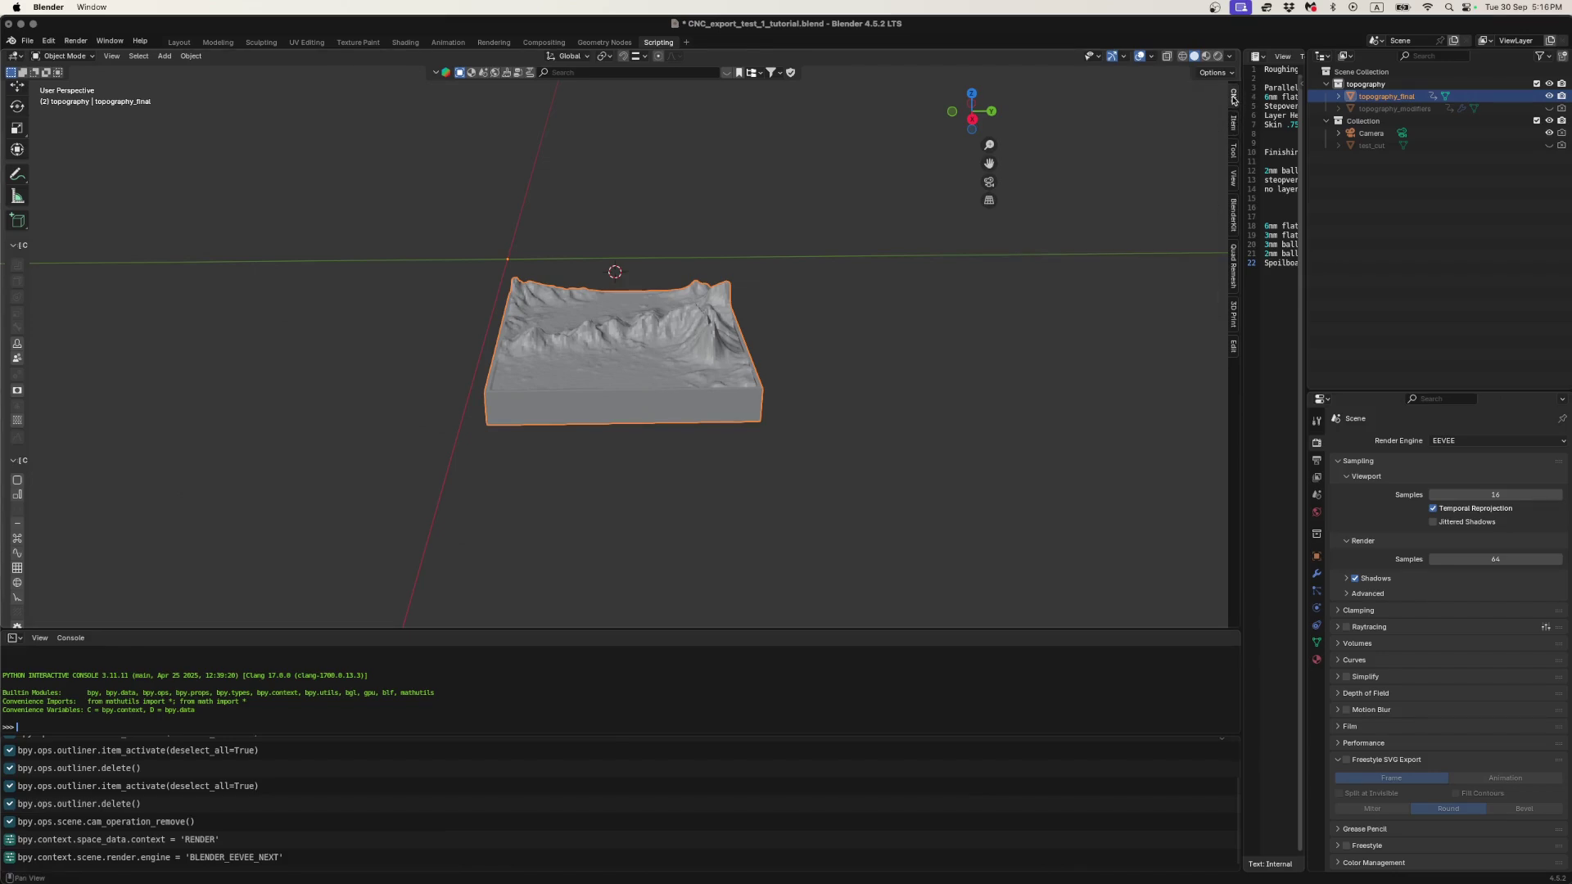
click(1235, 122)
click(1234, 100)
click(1234, 123)
click(1234, 100)
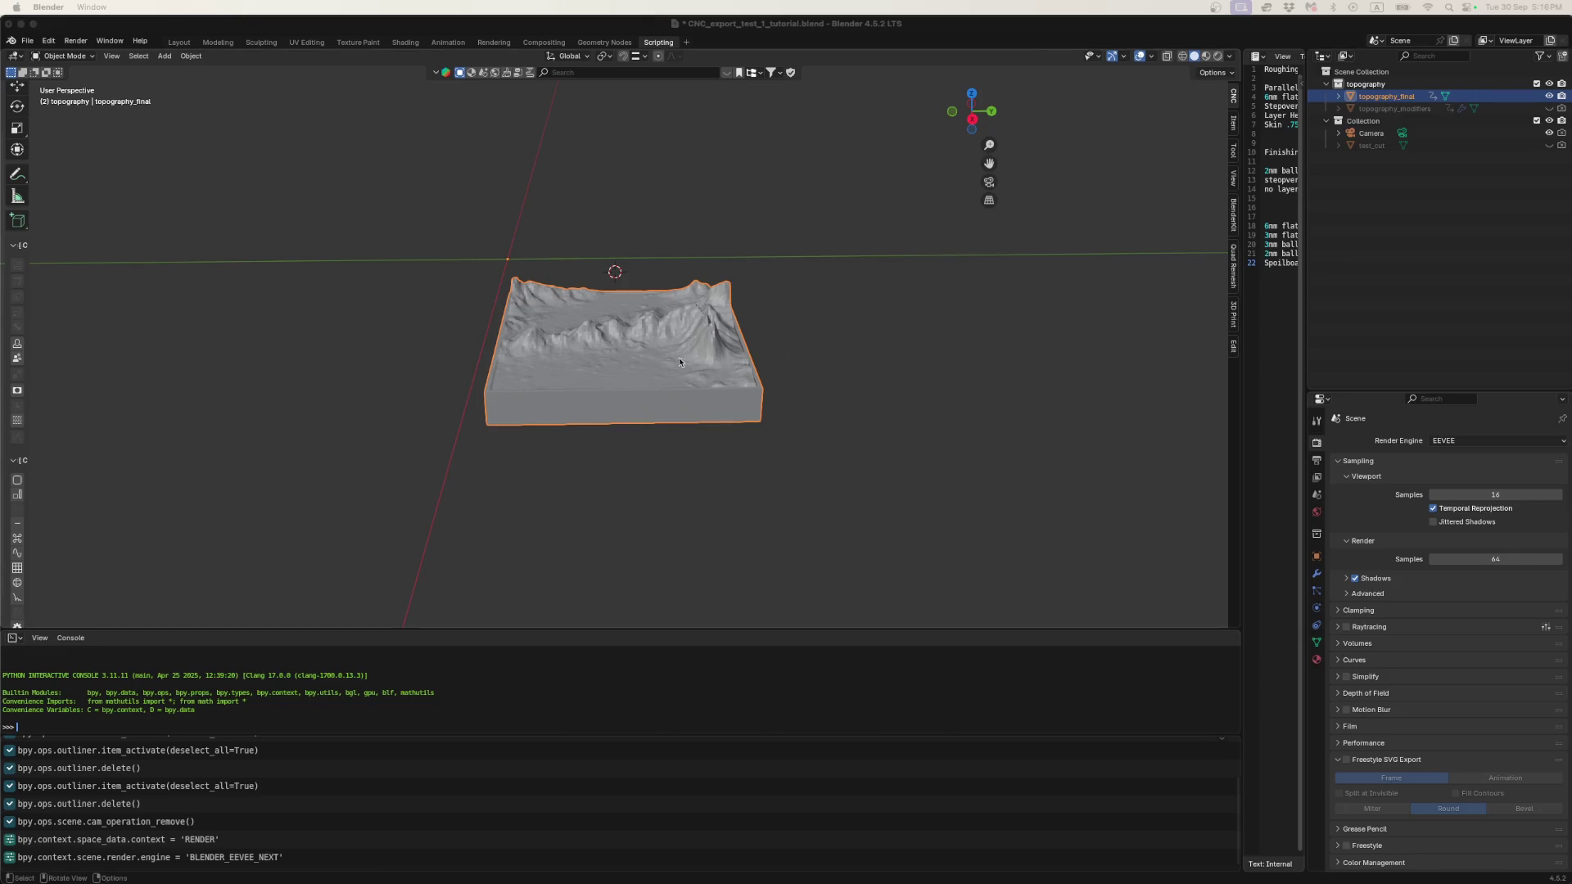
- Examine how the topography model sits relative to the world origin and axes in right, top and perspective views
click(974, 122)
scroll(663, 293, up, 5)
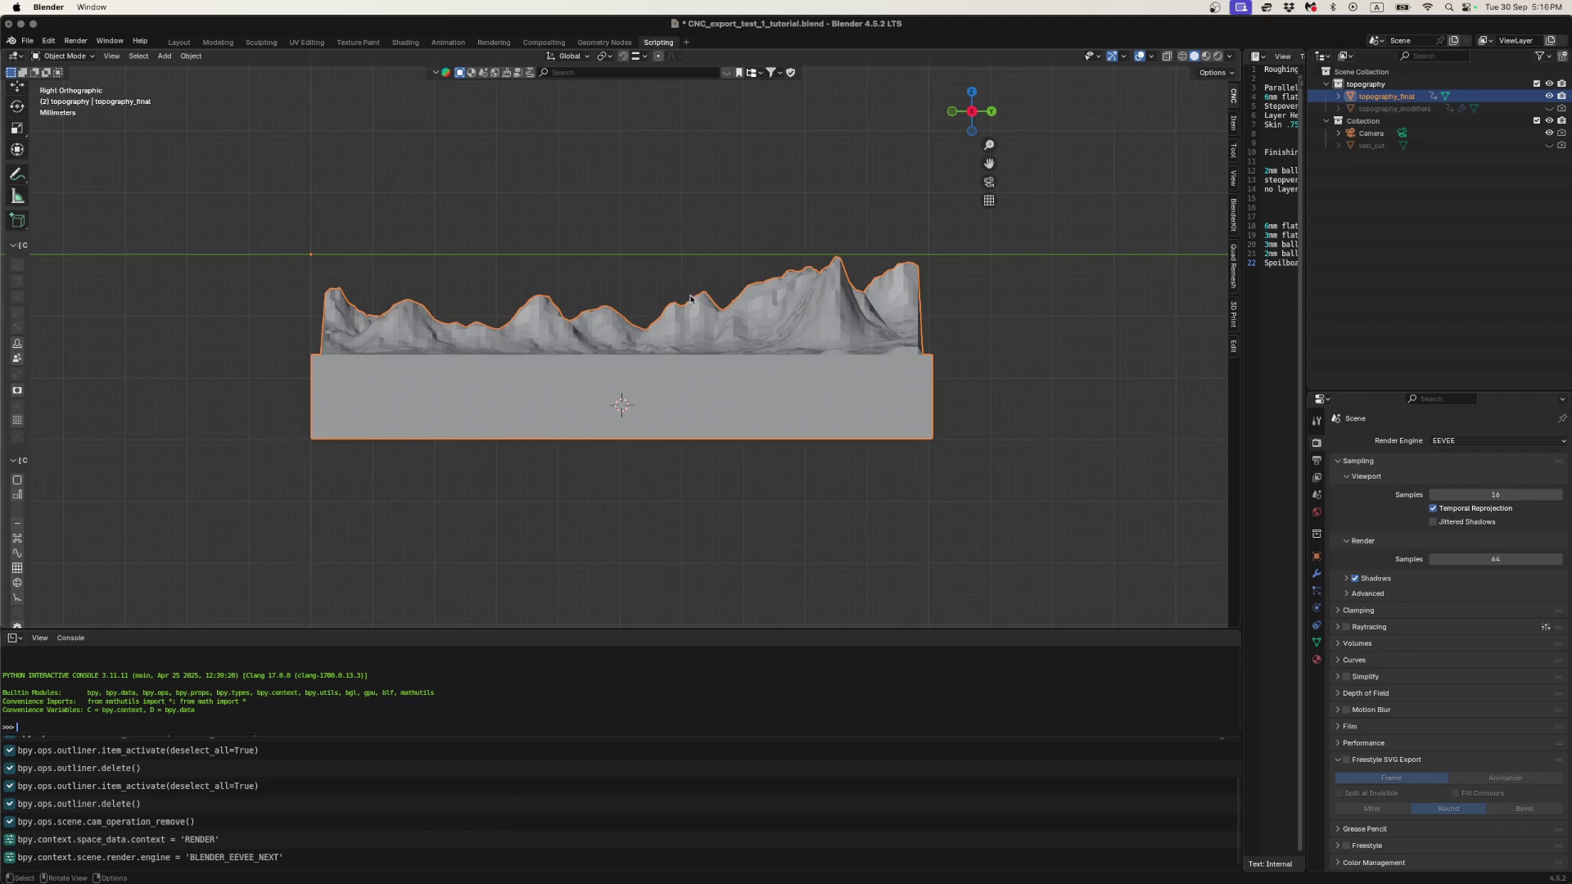
middle_drag(690, 299, 767, 209)
scroll(698, 357, down, 5)
scroll(712, 328, up, 3)
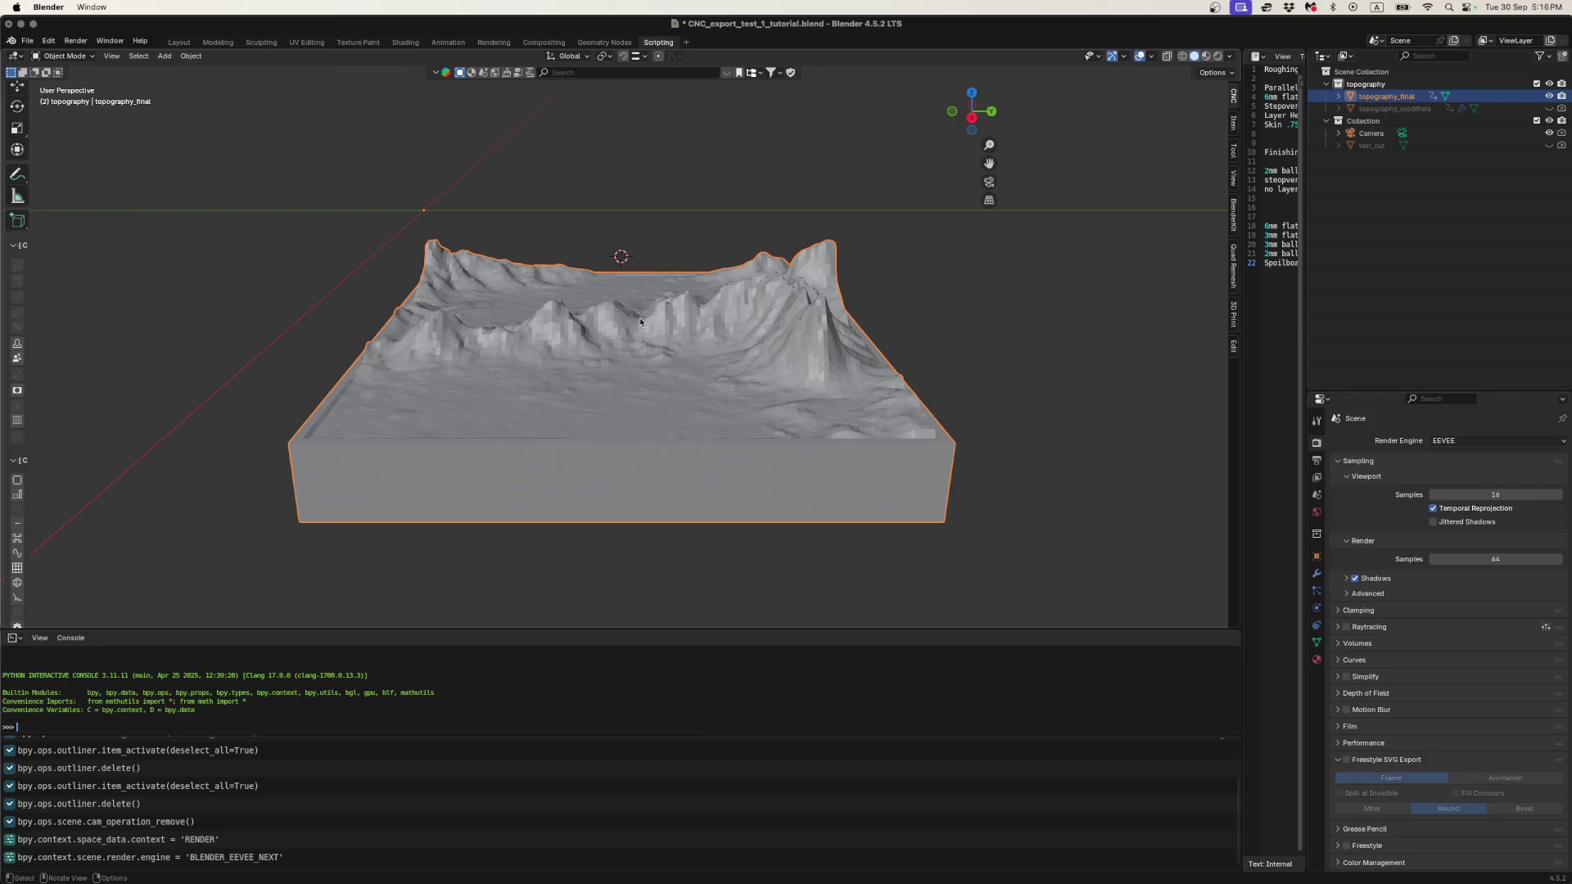
click(972, 119)
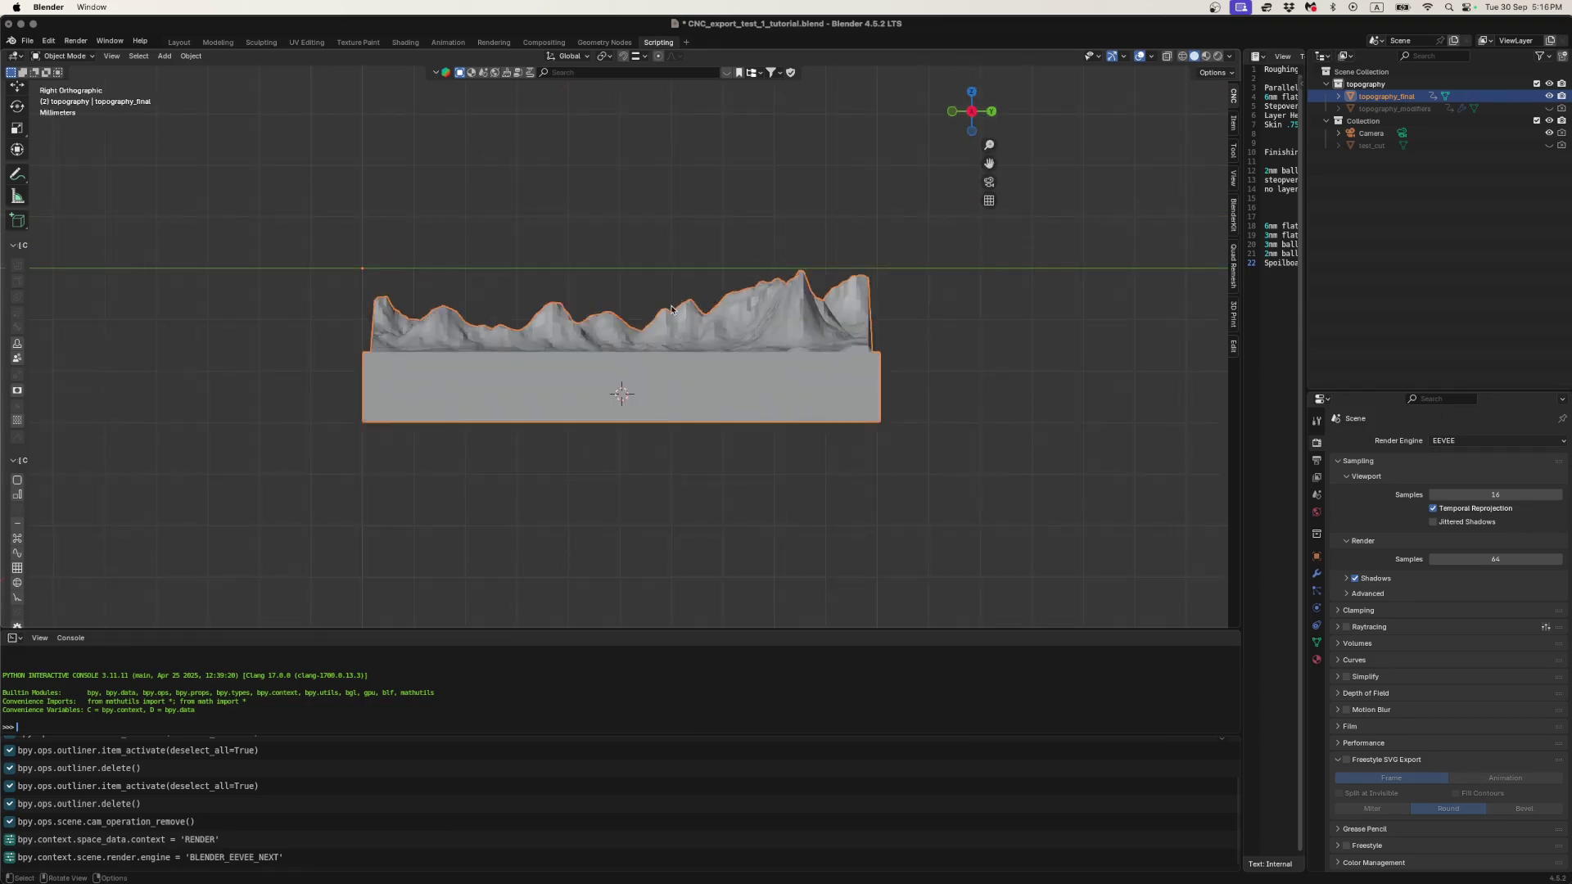
scroll(671, 327, up, 2)
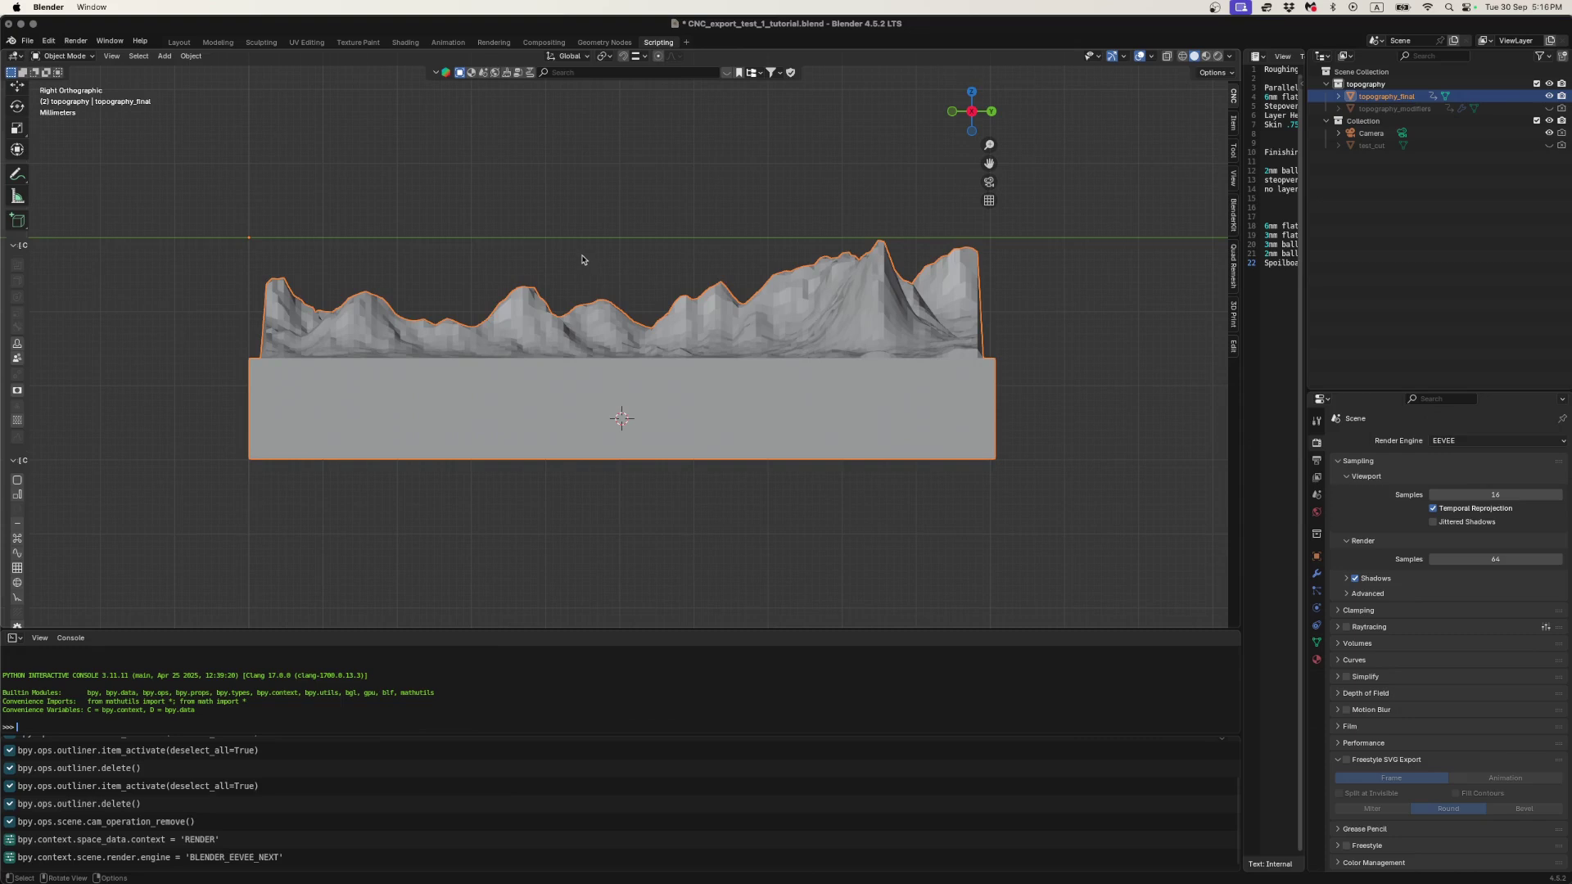
middle_drag(584, 255, 436, 322)
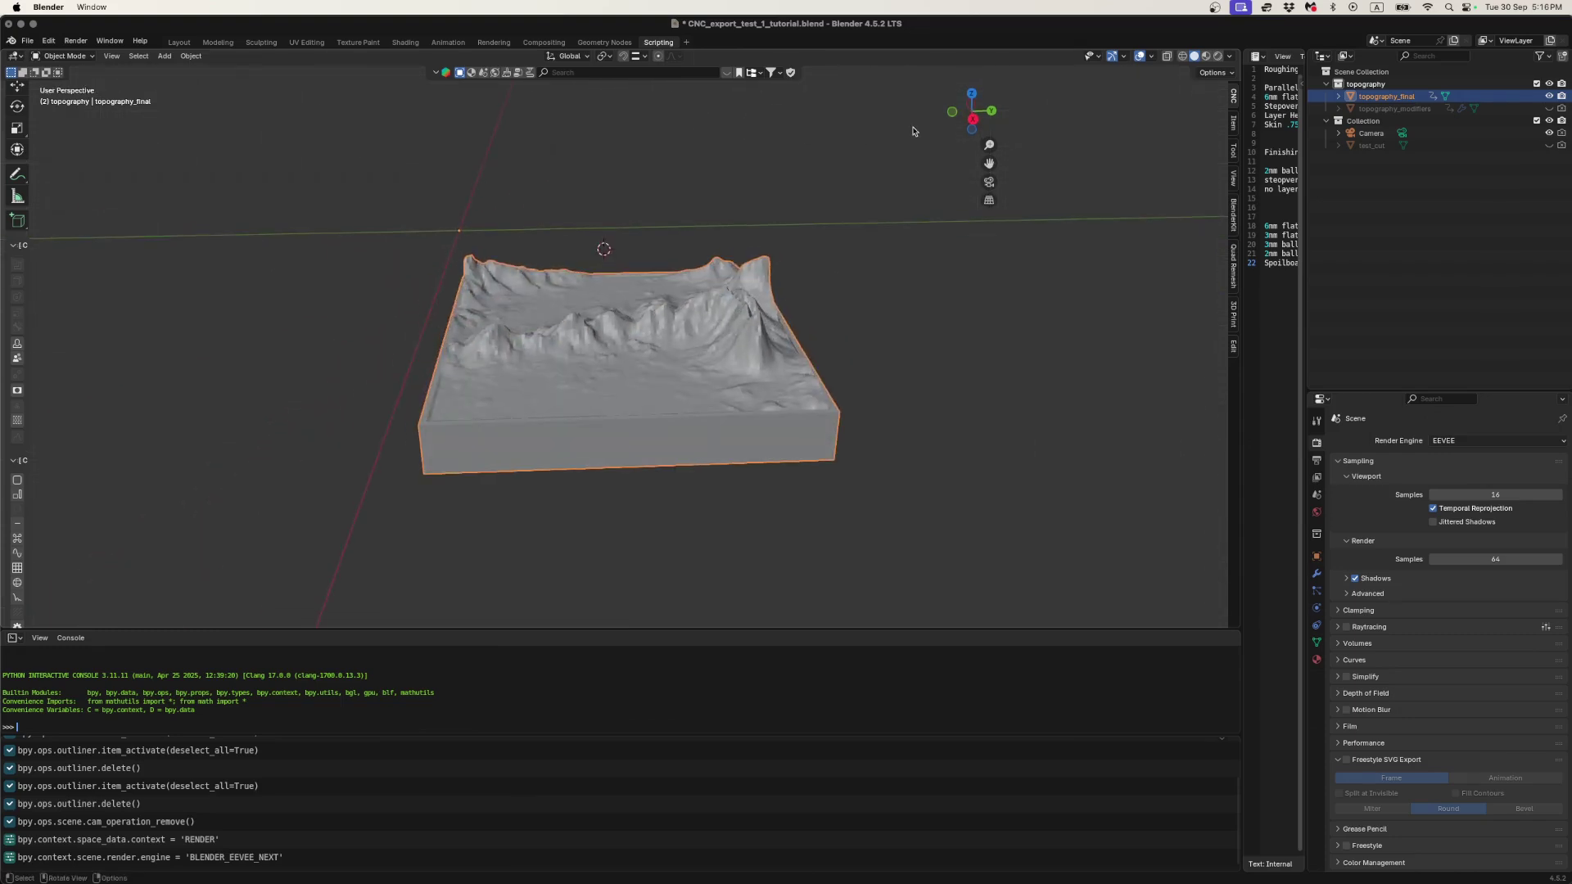
click(973, 119)
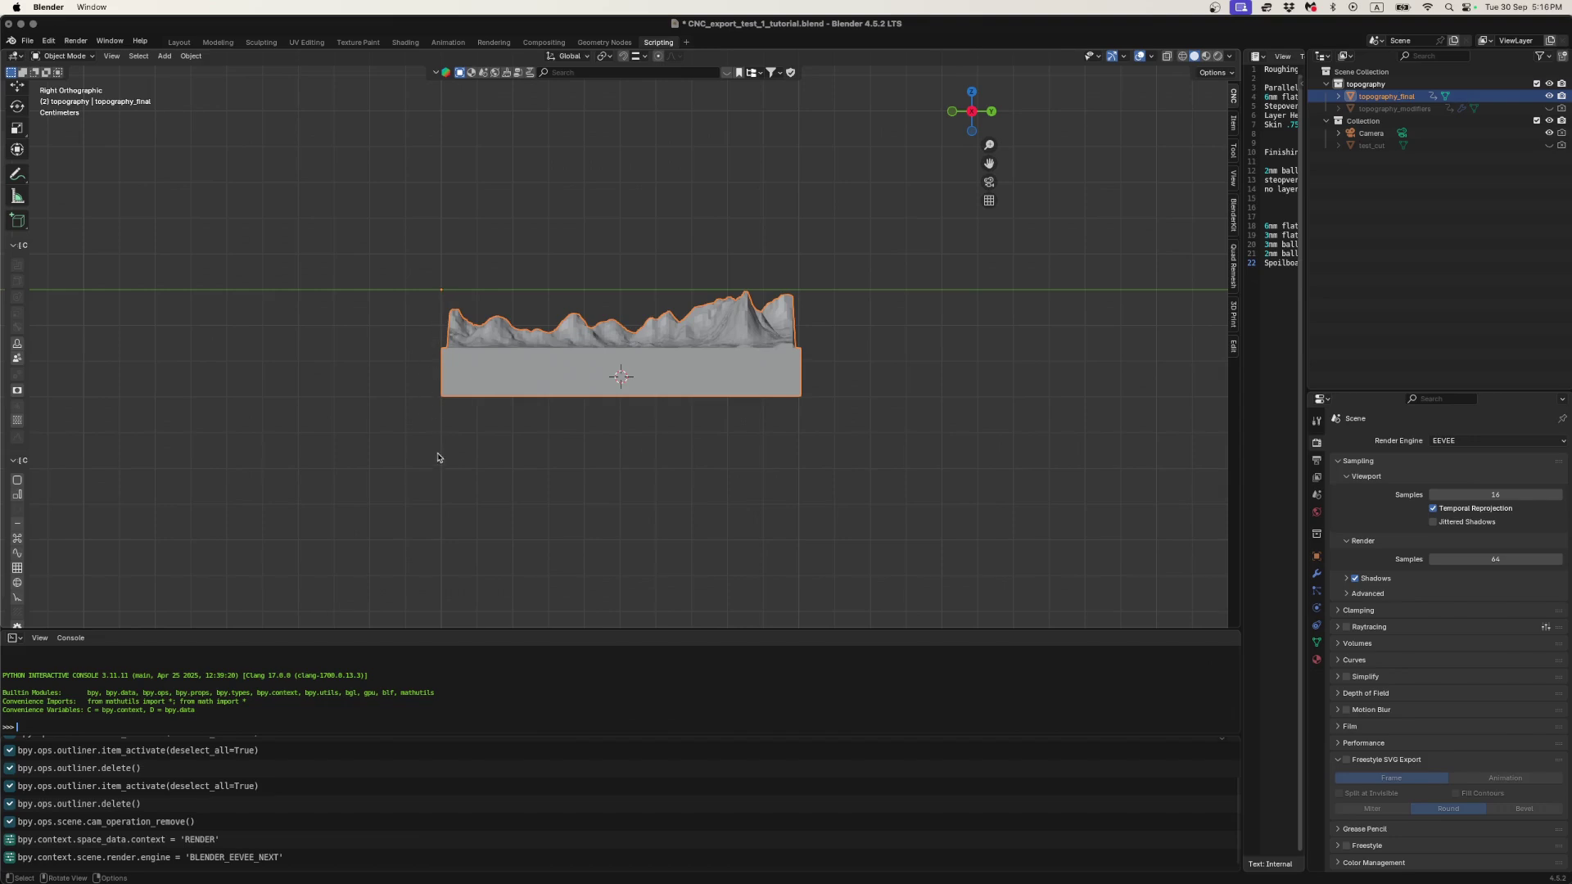
click(971, 92)
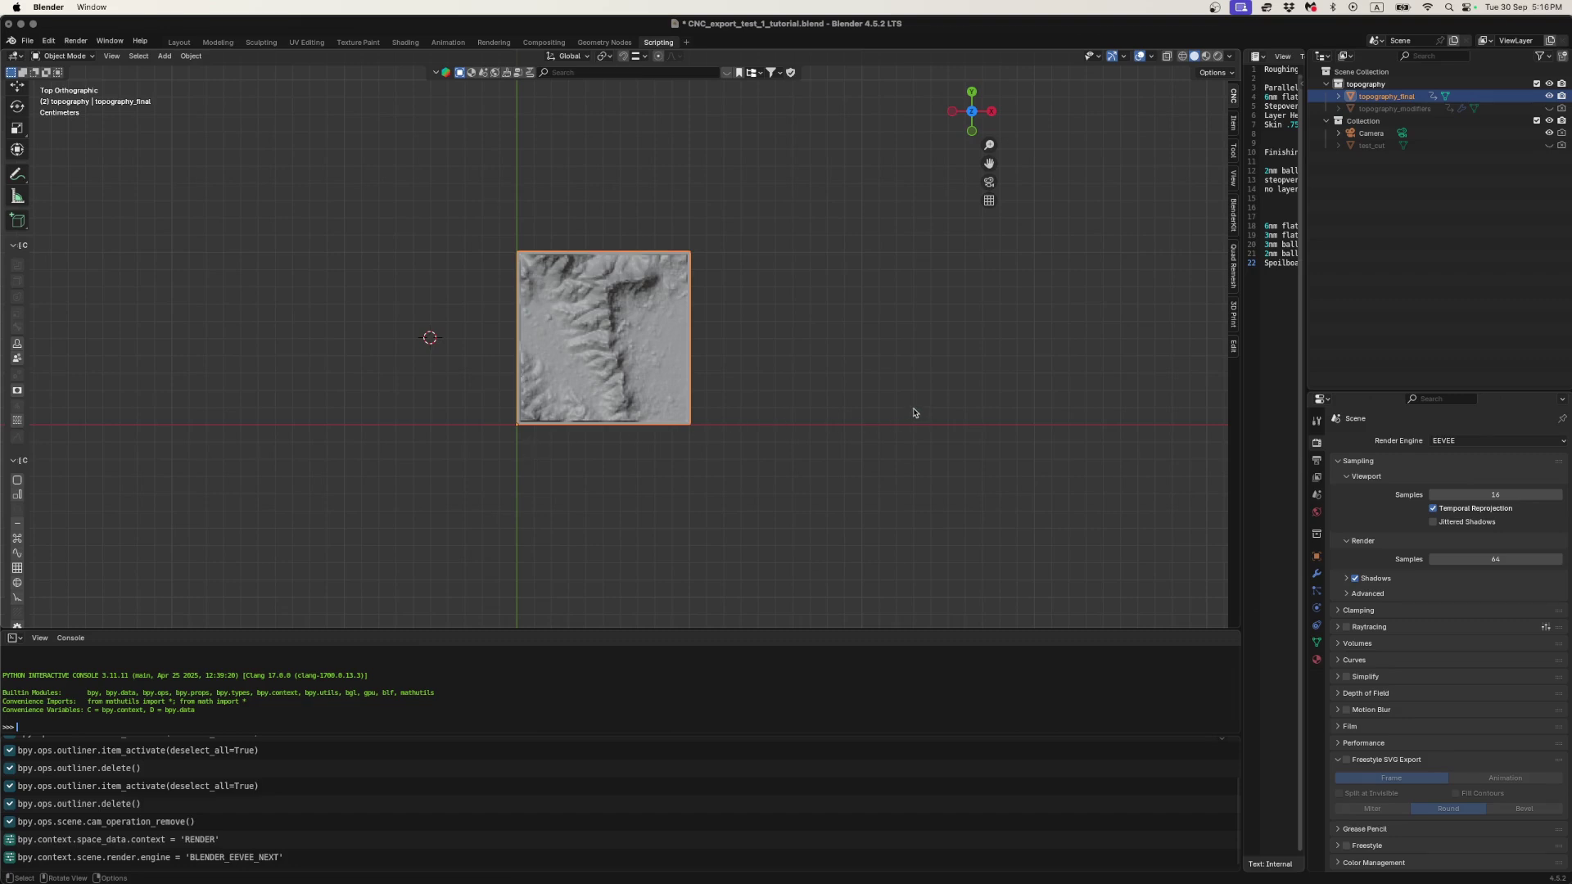
scroll(914, 413, down, 5)
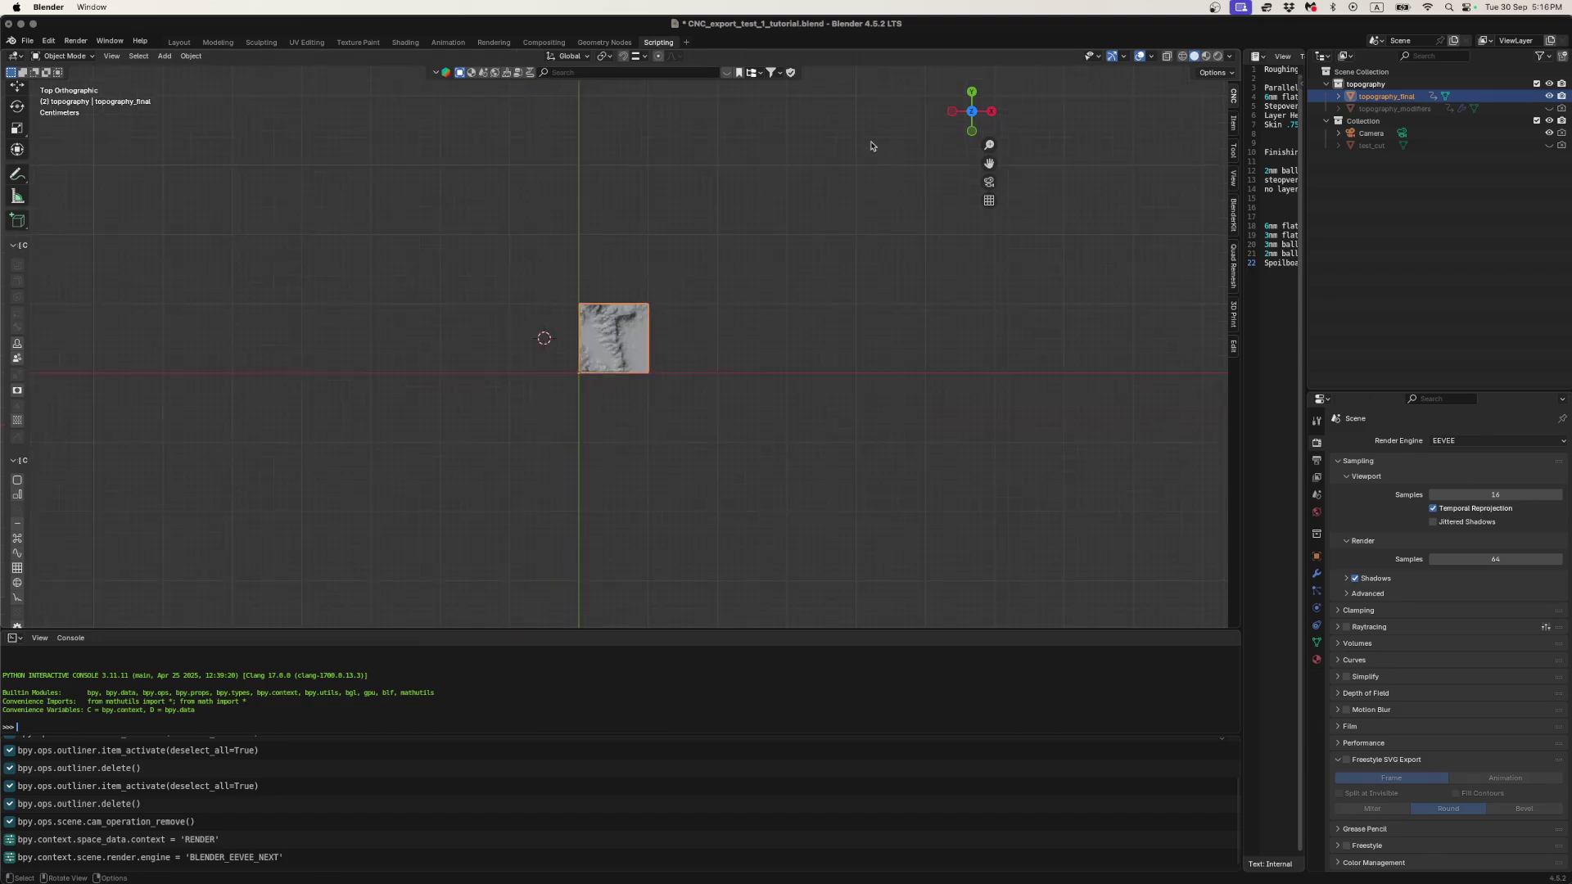
middle_drag(764, 349, 622, 286)
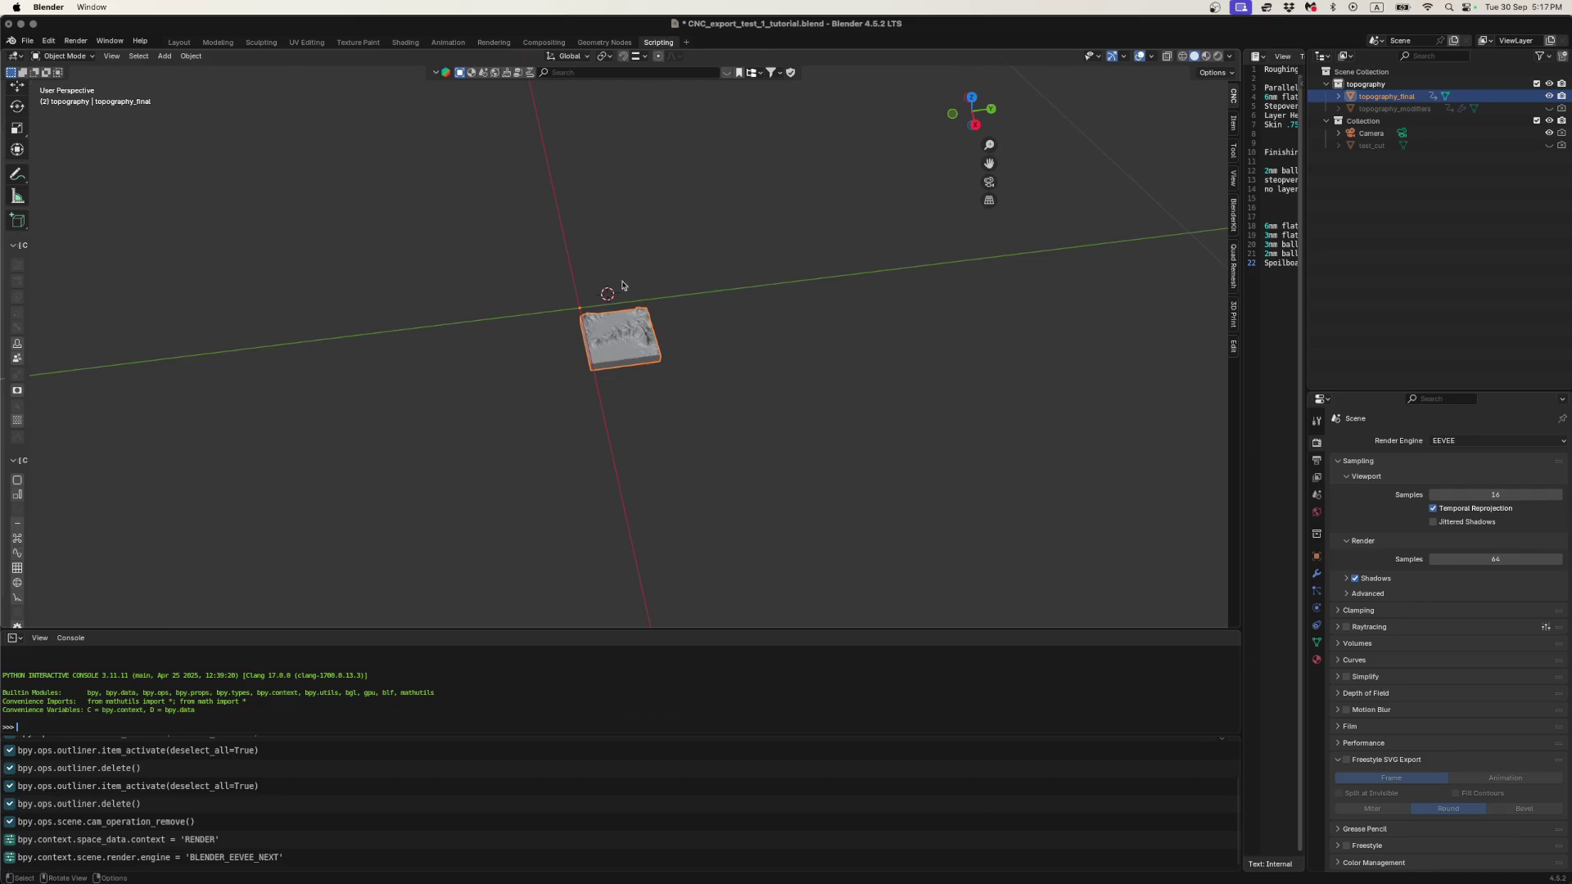
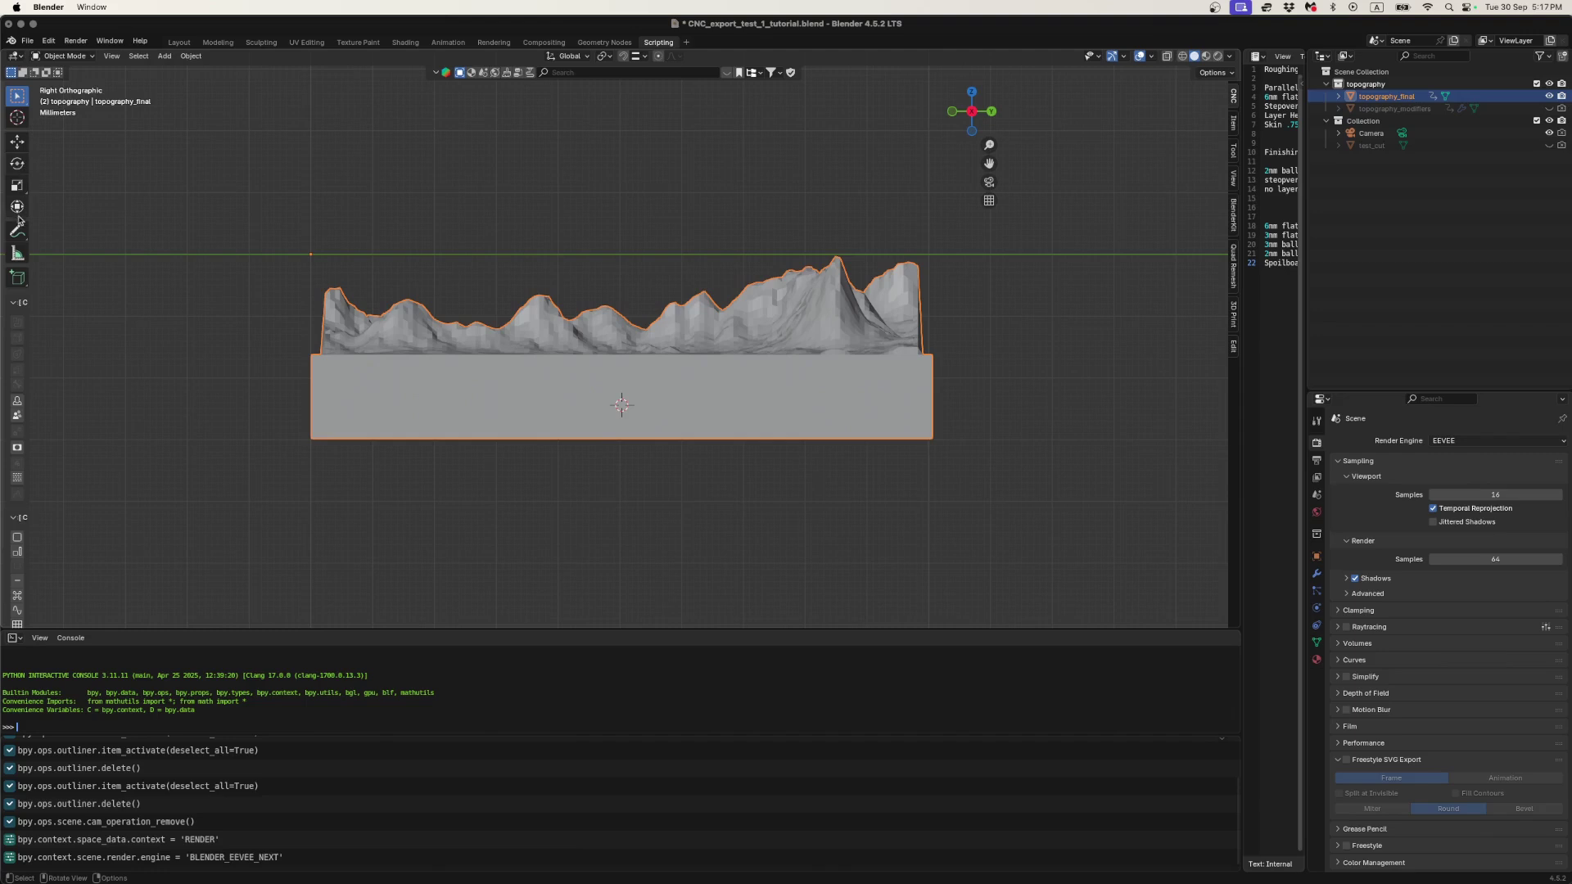
- Sketch freehand annotation strokes around the tallest peaks in the side view, undo them and return to the selection tool
click(17, 232)
mouse_move(842, 144)
mouse_down()
mouse_move(841, 198)
mouse_move(932, 178)
mouse_move(959, 205)
mouse_move(940, 279)
mouse_move(898, 291)
mouse_up()
key(ctrl+z)
mouse_move(997, 232)
mouse_down()
mouse_move(915, 323)
mouse_move(918, 297)
mouse_up()
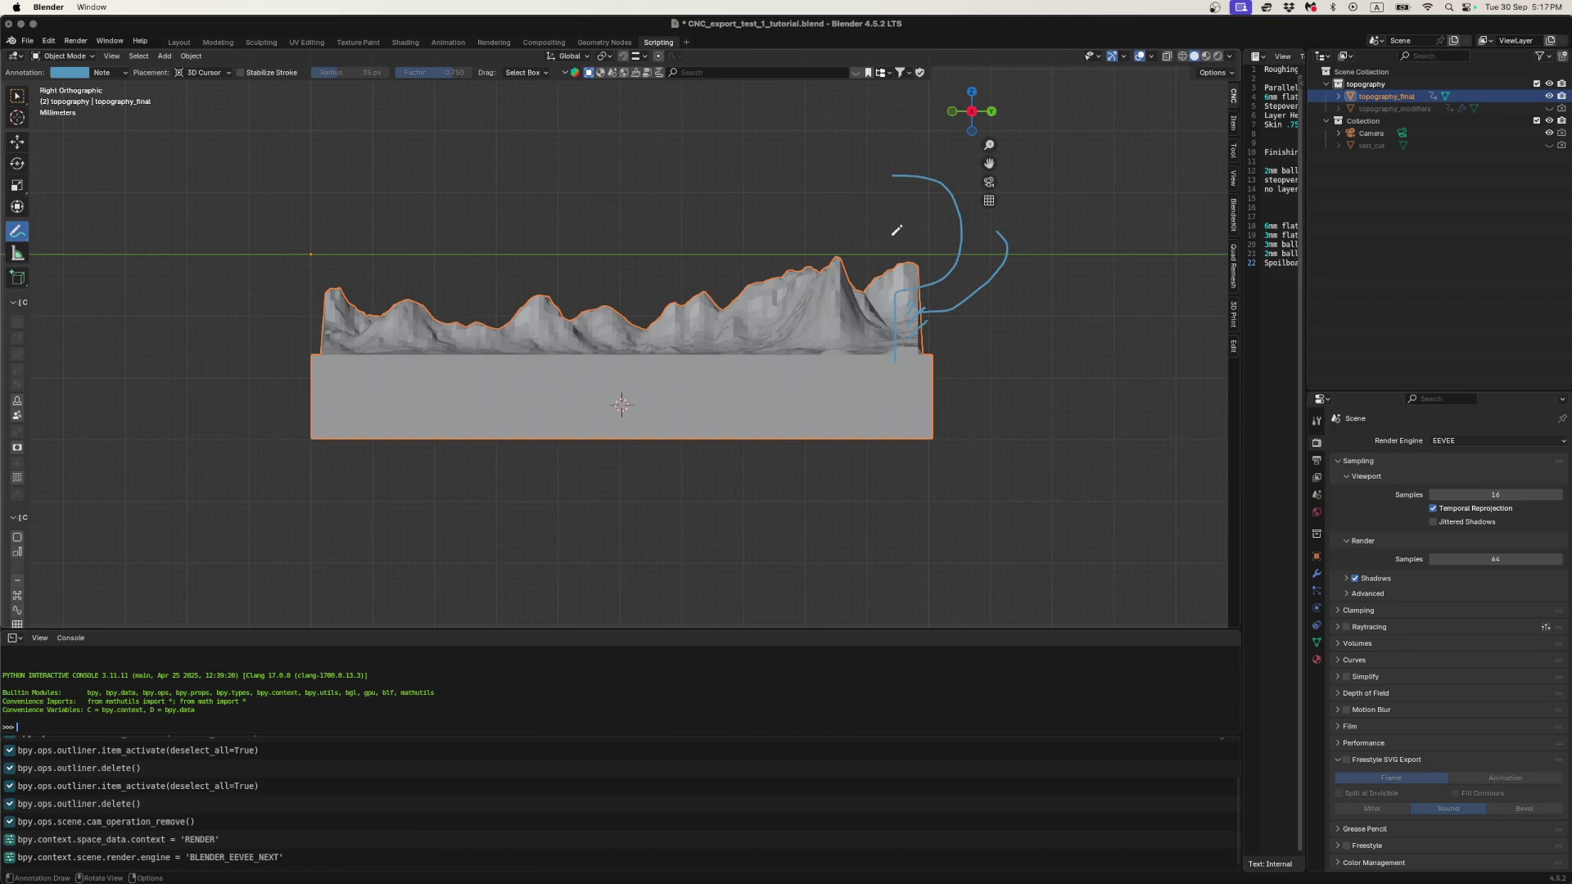
mouse_move(864, 142)
mouse_down()
mouse_move(868, 321)
mouse_move(871, 293)
mouse_up()
key(ctrl+z)
key(ctrl+z)
key(ctrl+z)
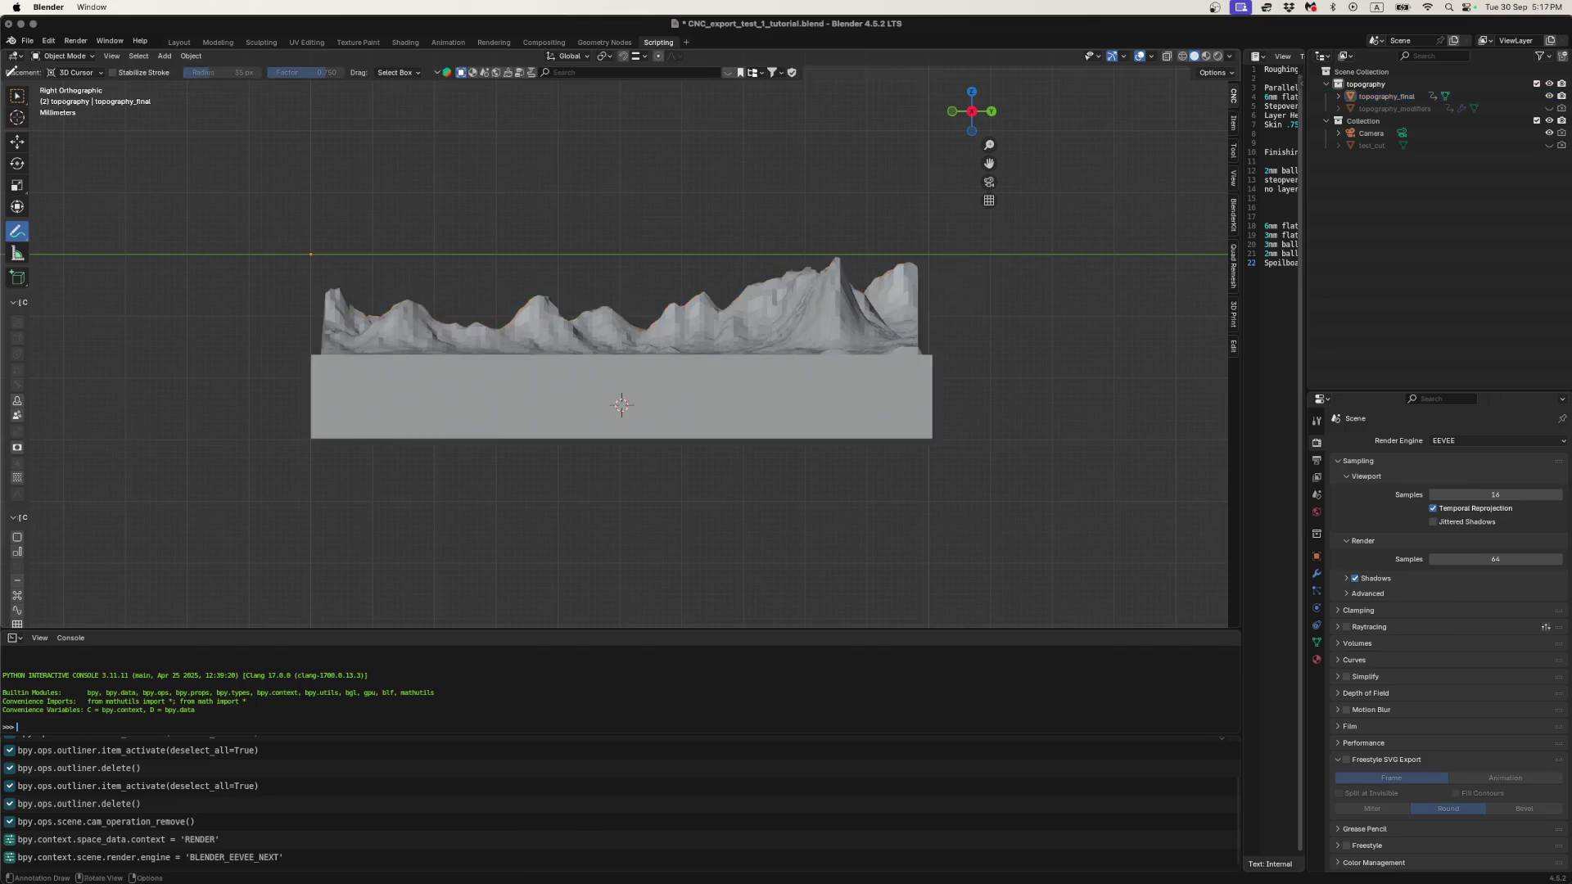
click(17, 96)
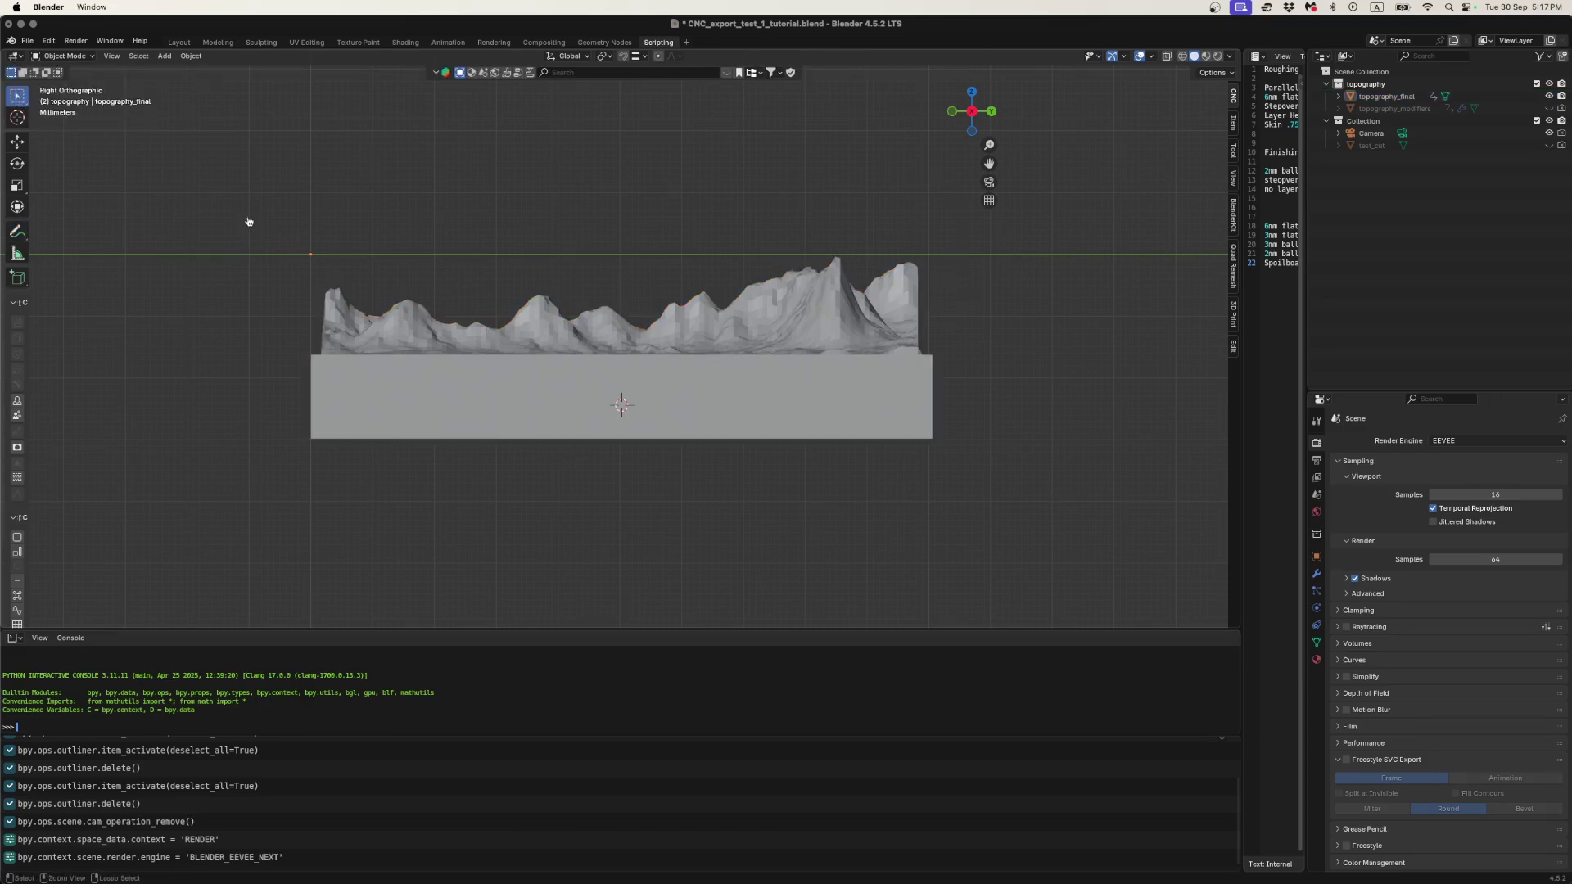
- Switch to Chrome and review the milling strategies, cutter types and post-processors on blendercam.com, ending on the FabEX CNC YouTube tutorial
key(super+Tab)
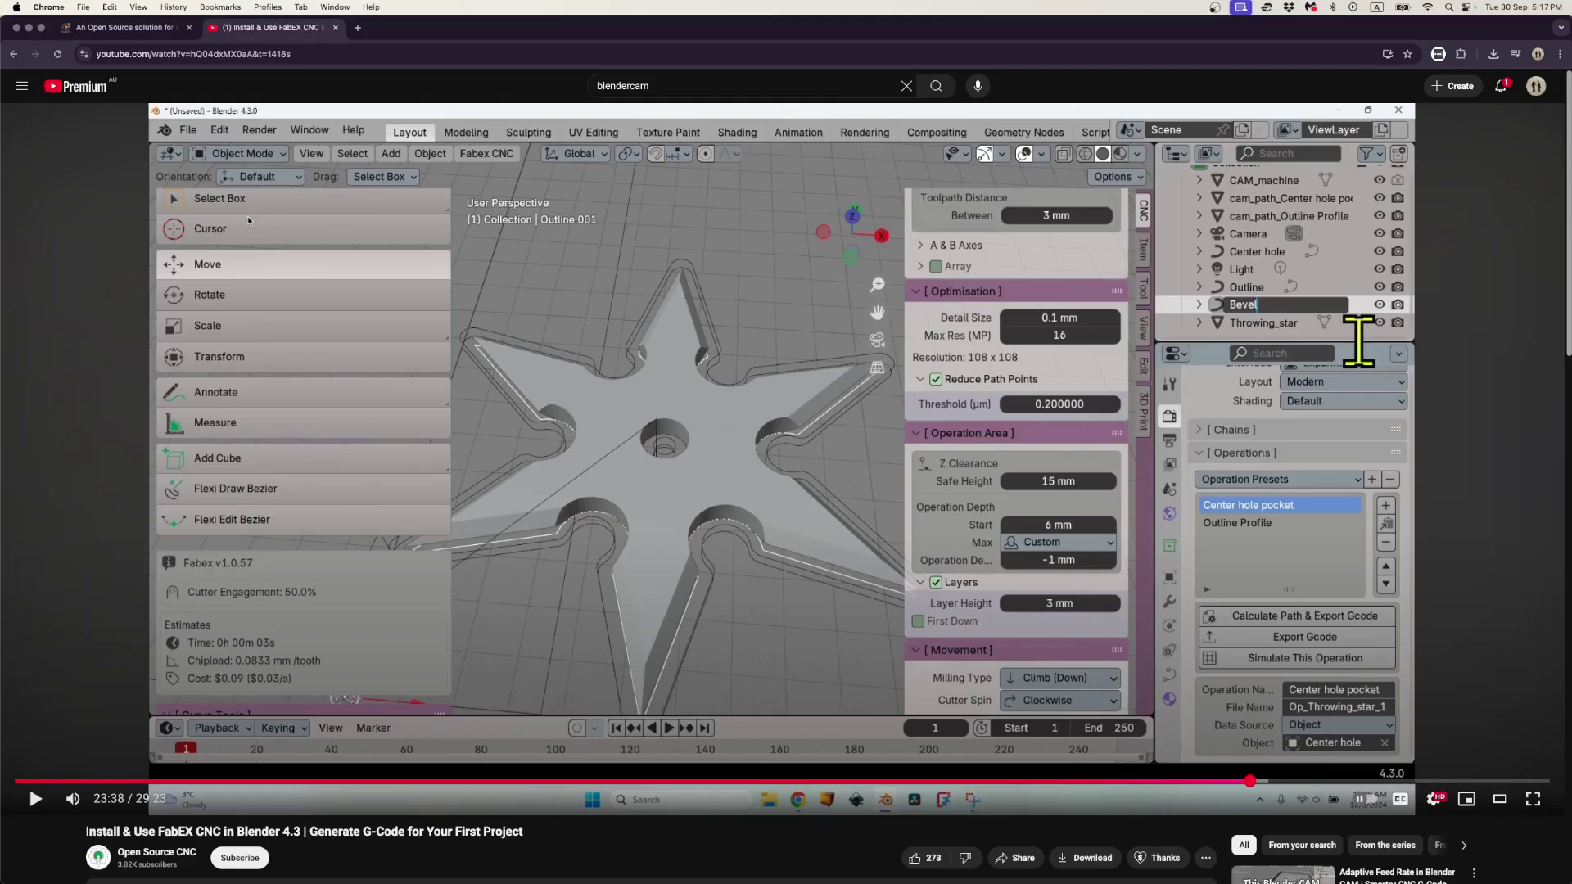
click(124, 28)
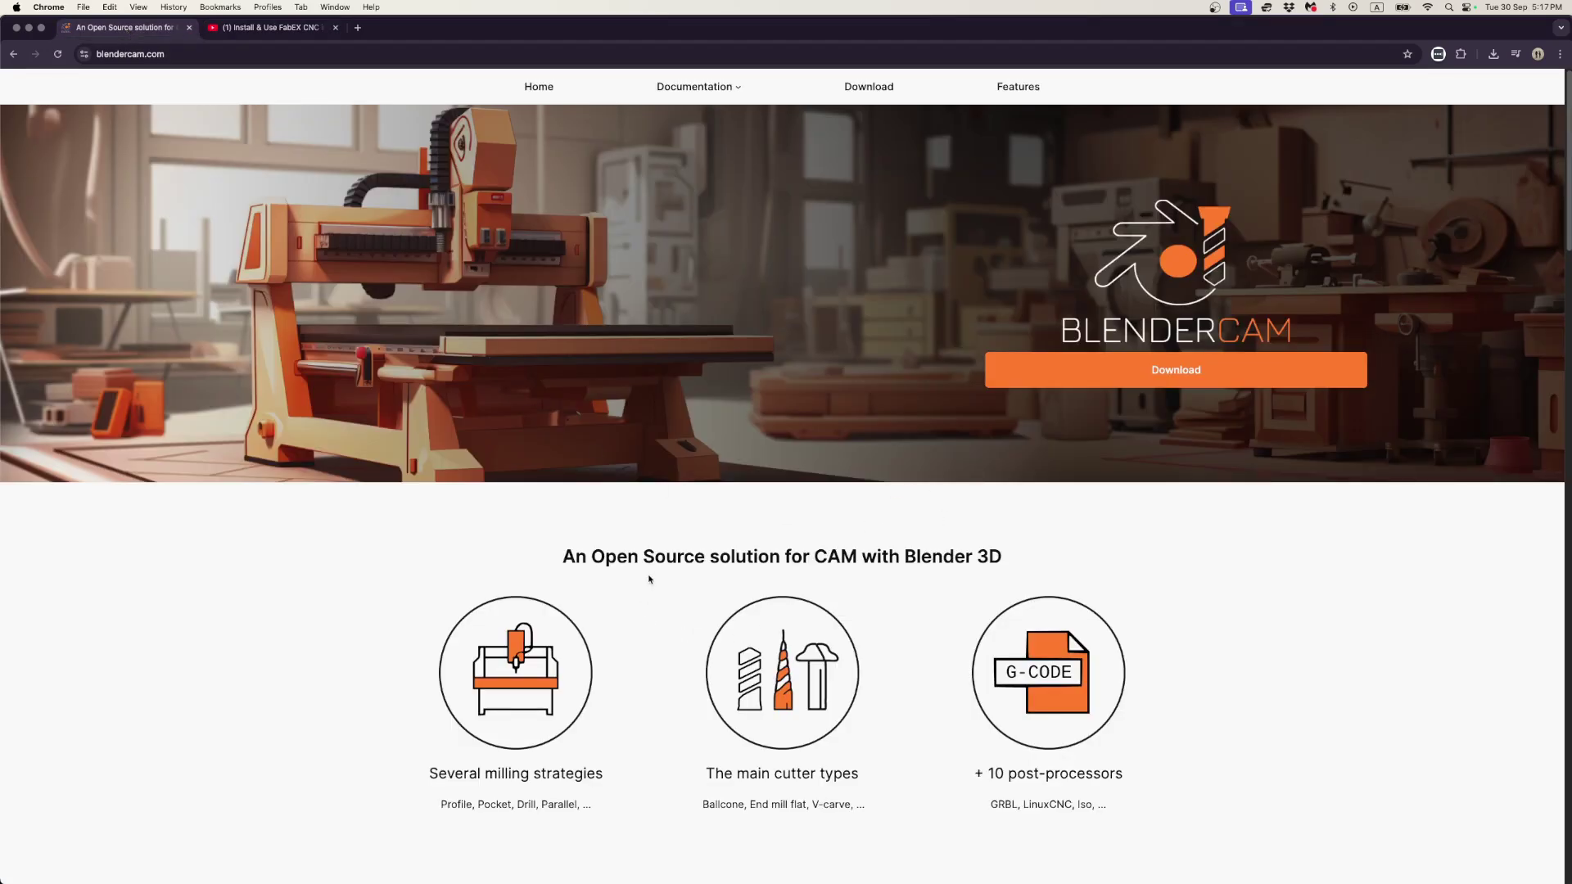
scroll(471, 580, down, 3)
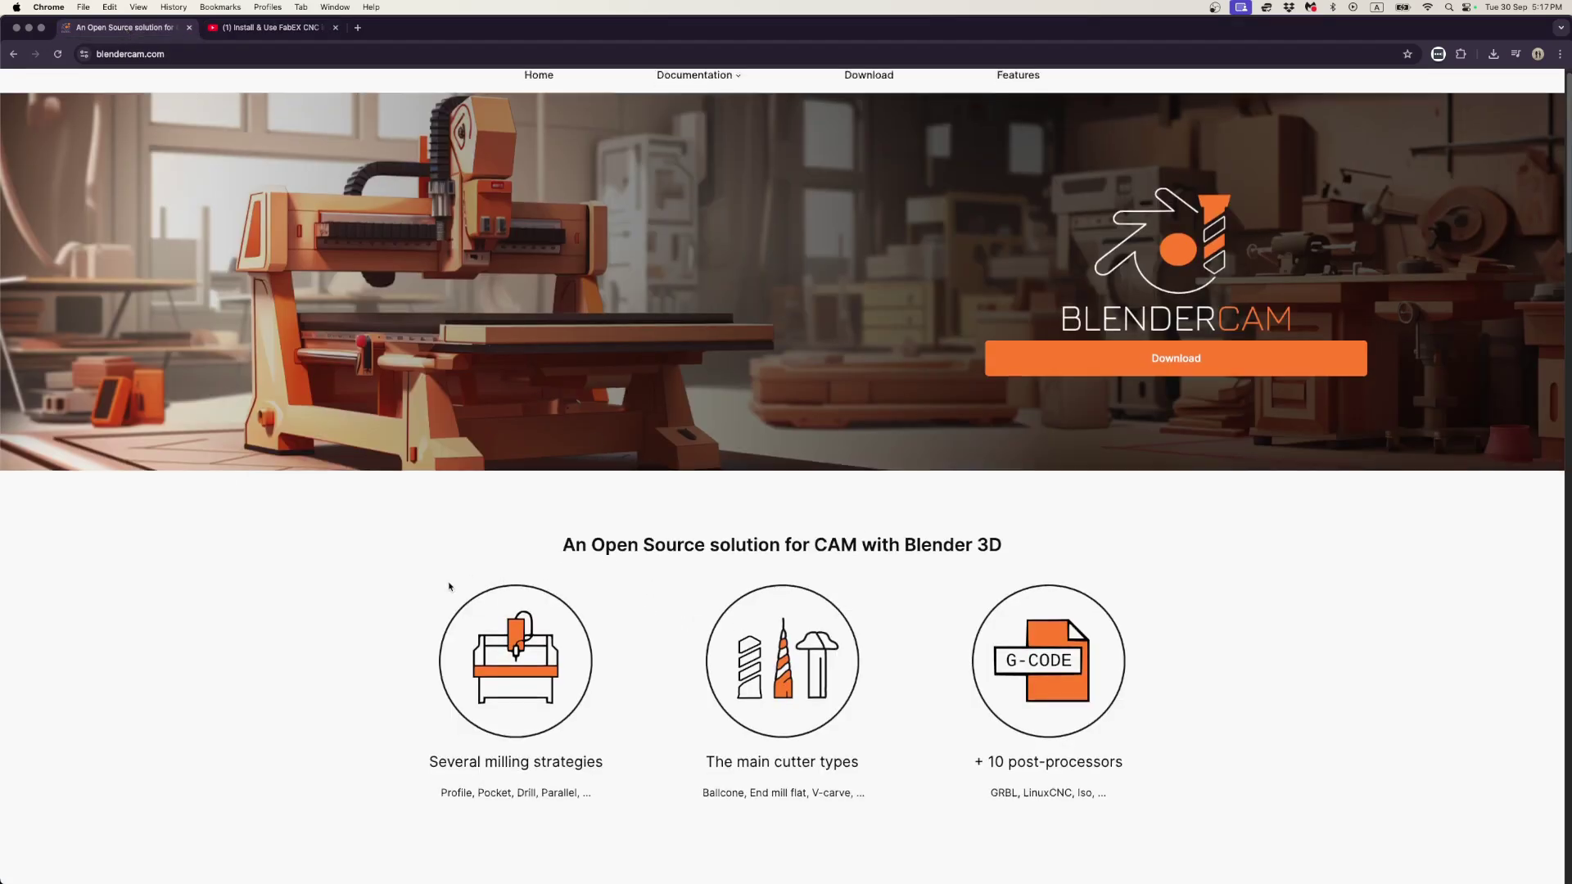
scroll(481, 593, down, 2)
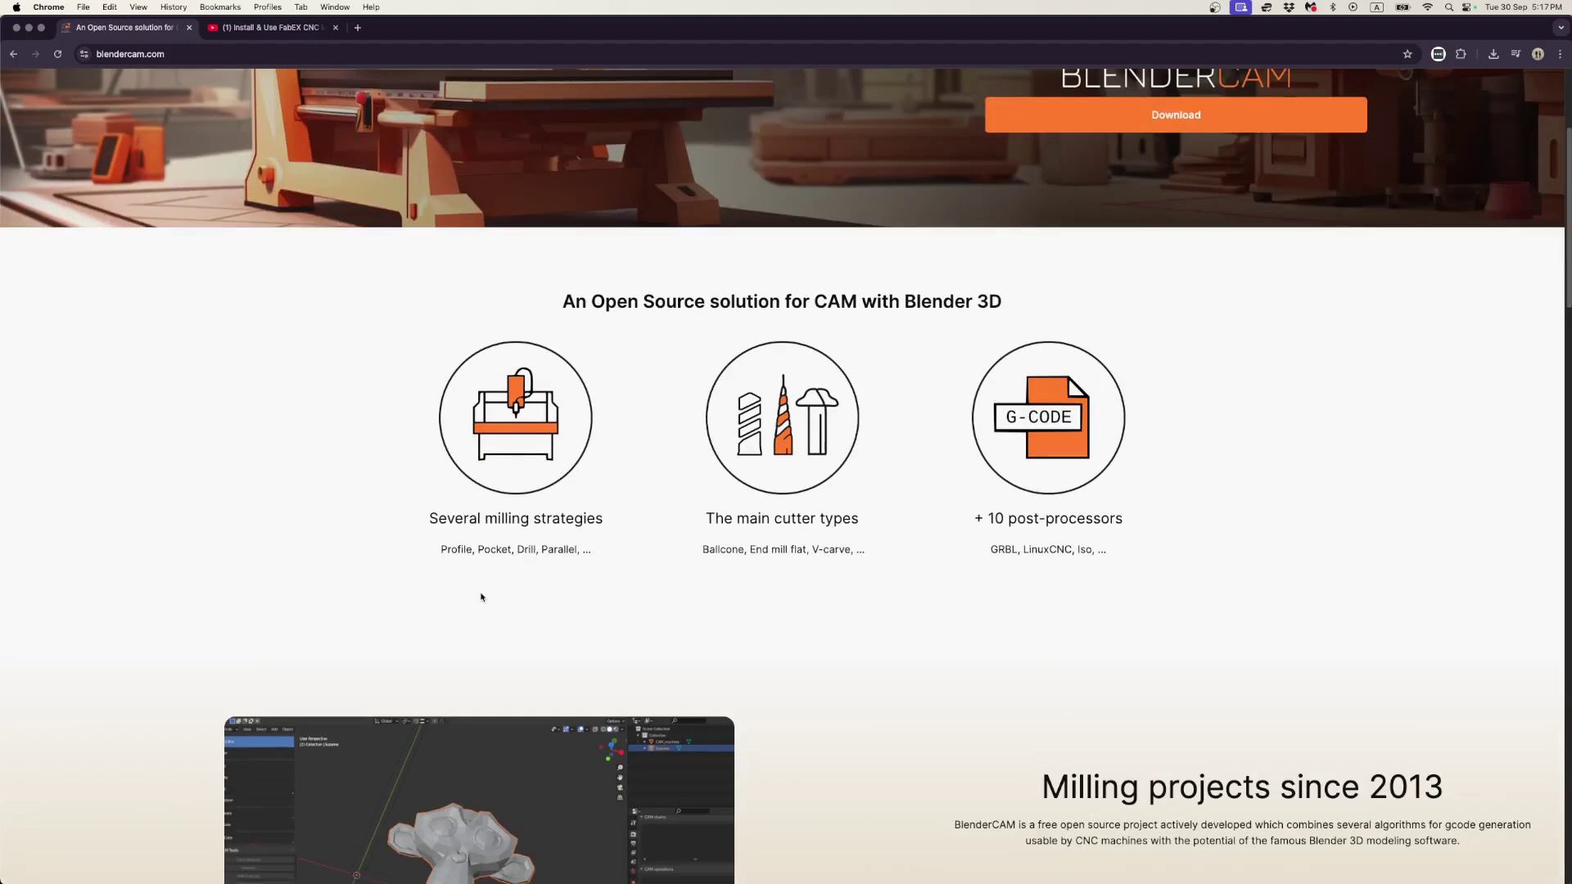
scroll(481, 592, down, 2)
scroll(950, 545, up, 2)
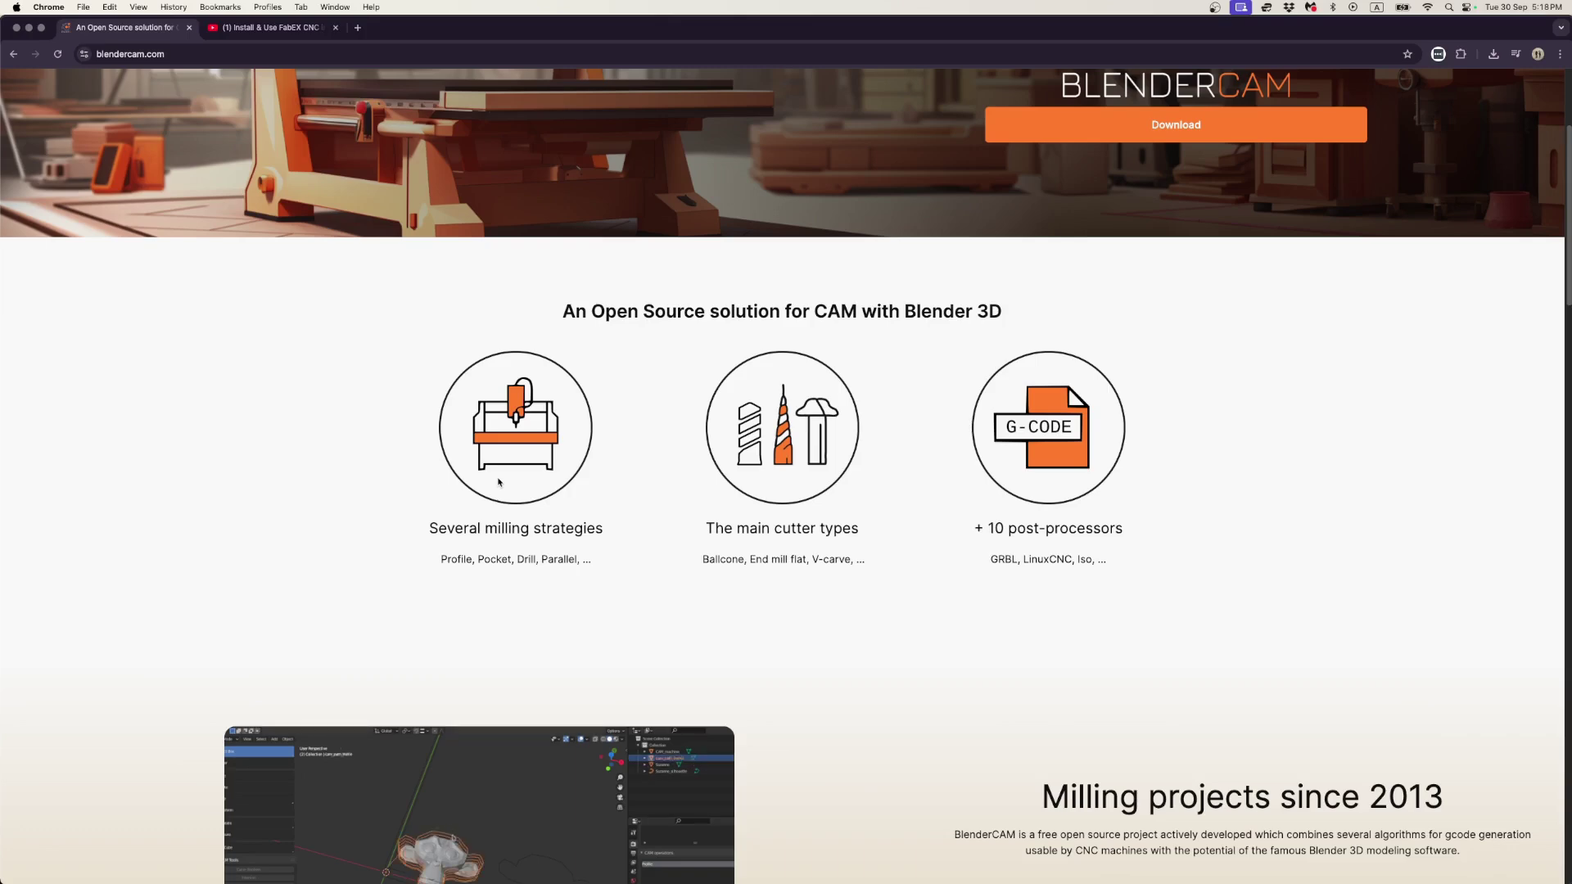
scroll(497, 476, down, 3)
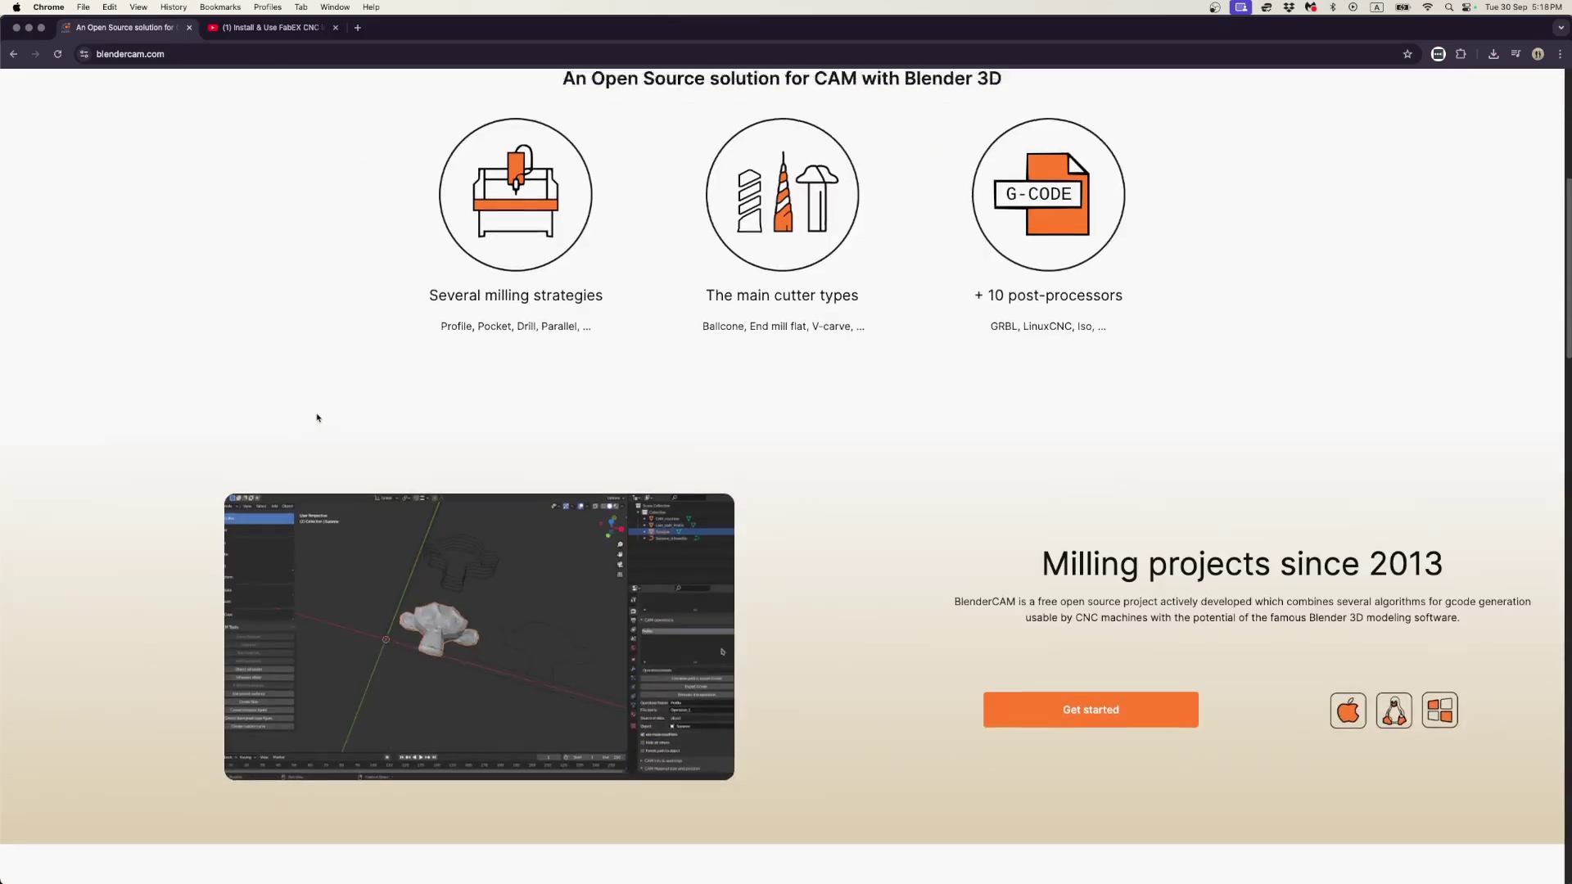
scroll(318, 418, up, 3)
click(280, 28)
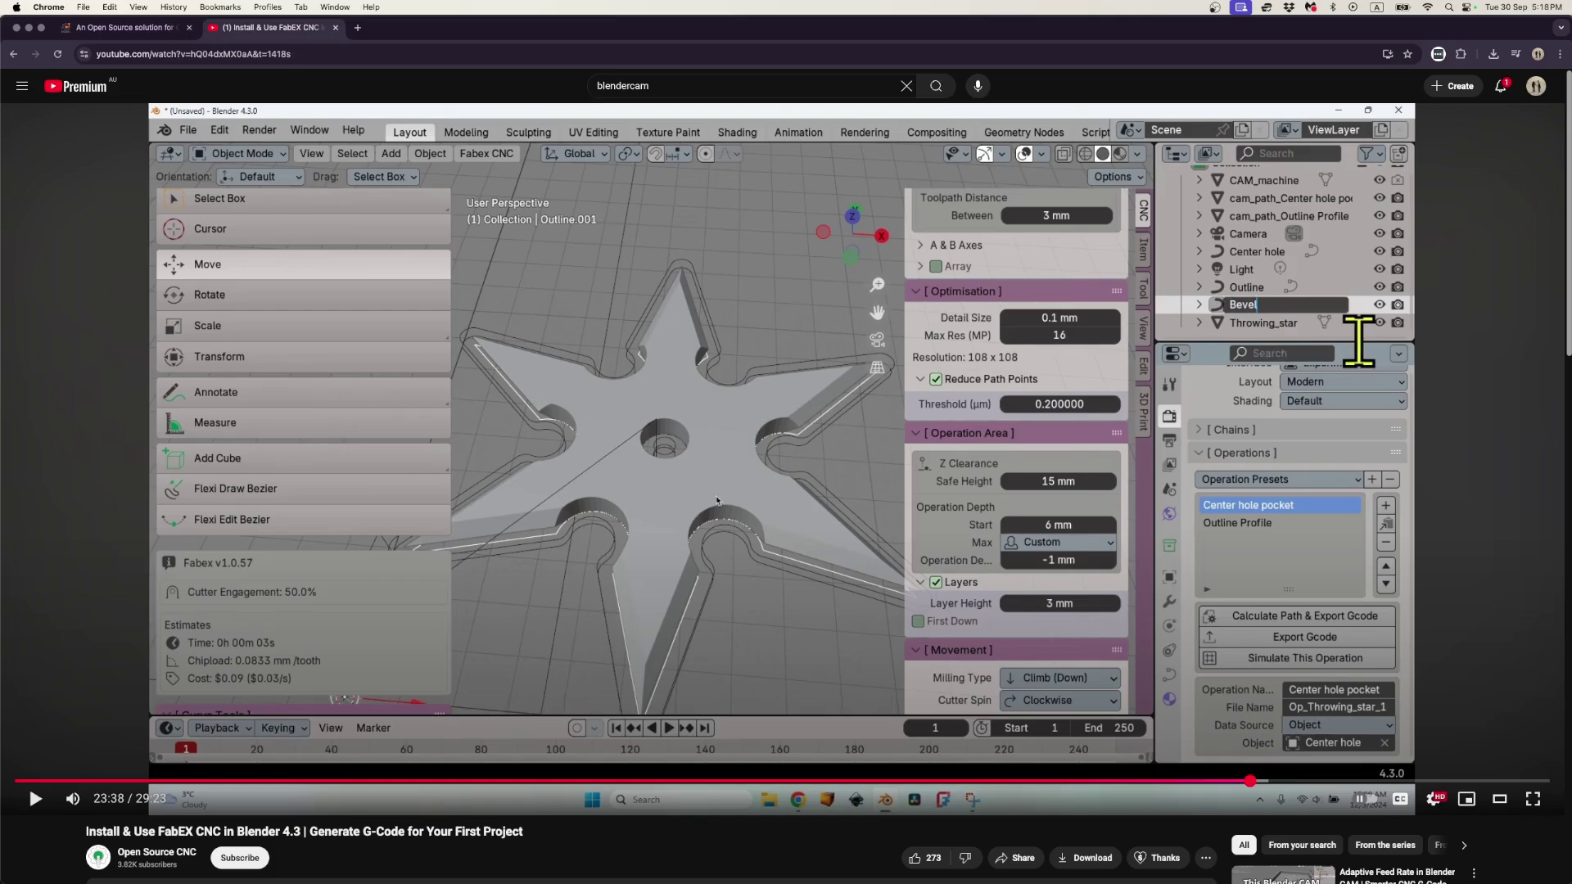
- Switch back to Blender, select the topography model and show it in the right orthographic view
key(super+Tab)
click(542, 401)
middle_drag(542, 401, 599, 413)
scroll(543, 435, down, 4)
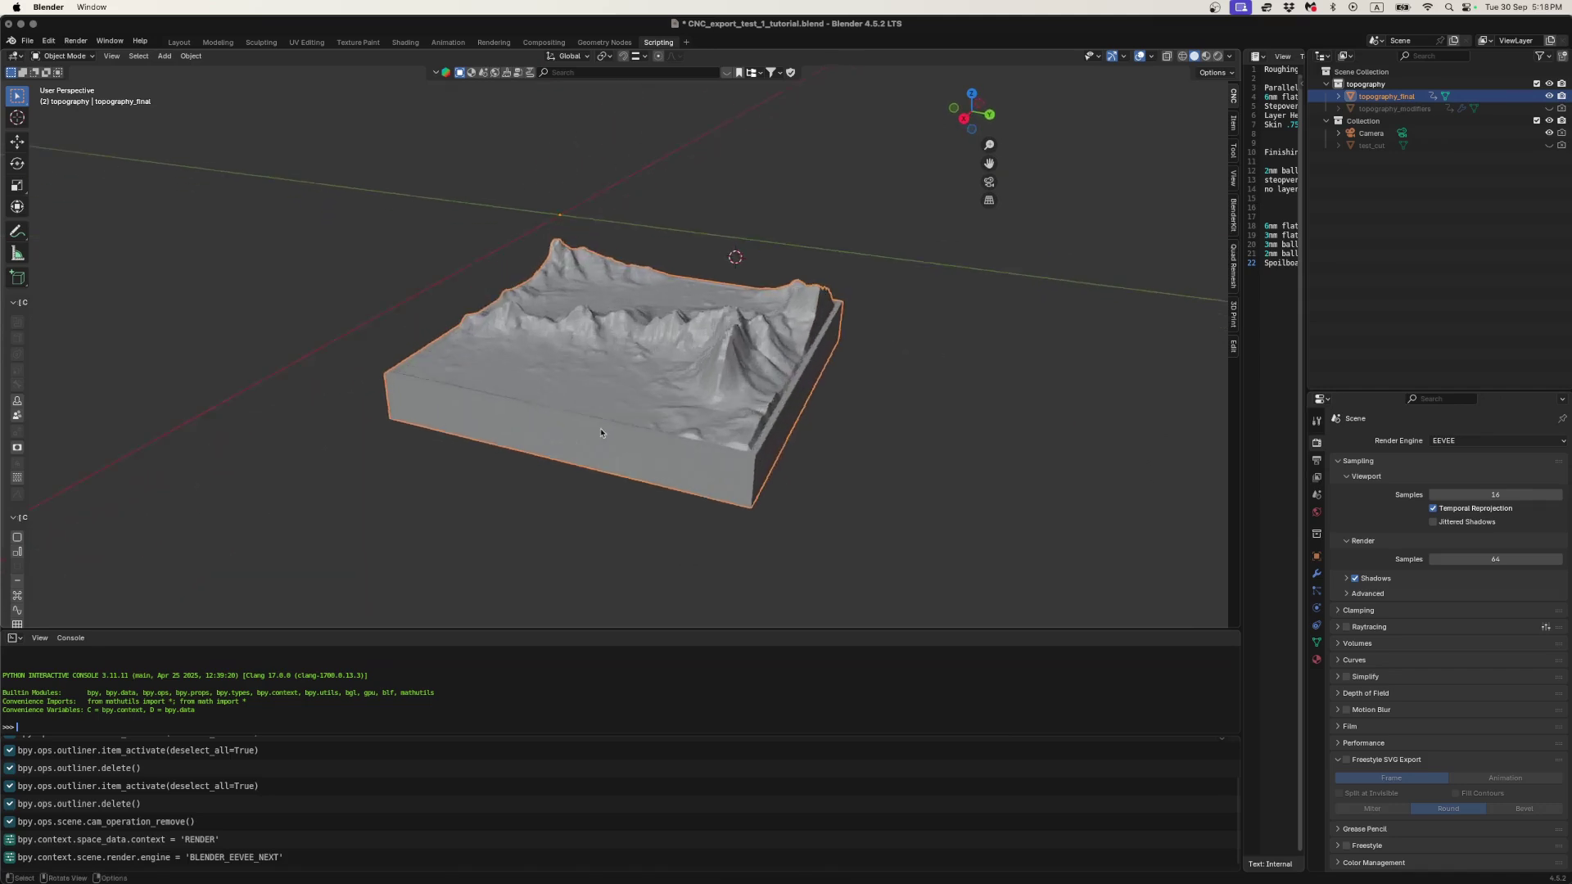
scroll(600, 413, up, 3)
scroll(538, 254, down, 2)
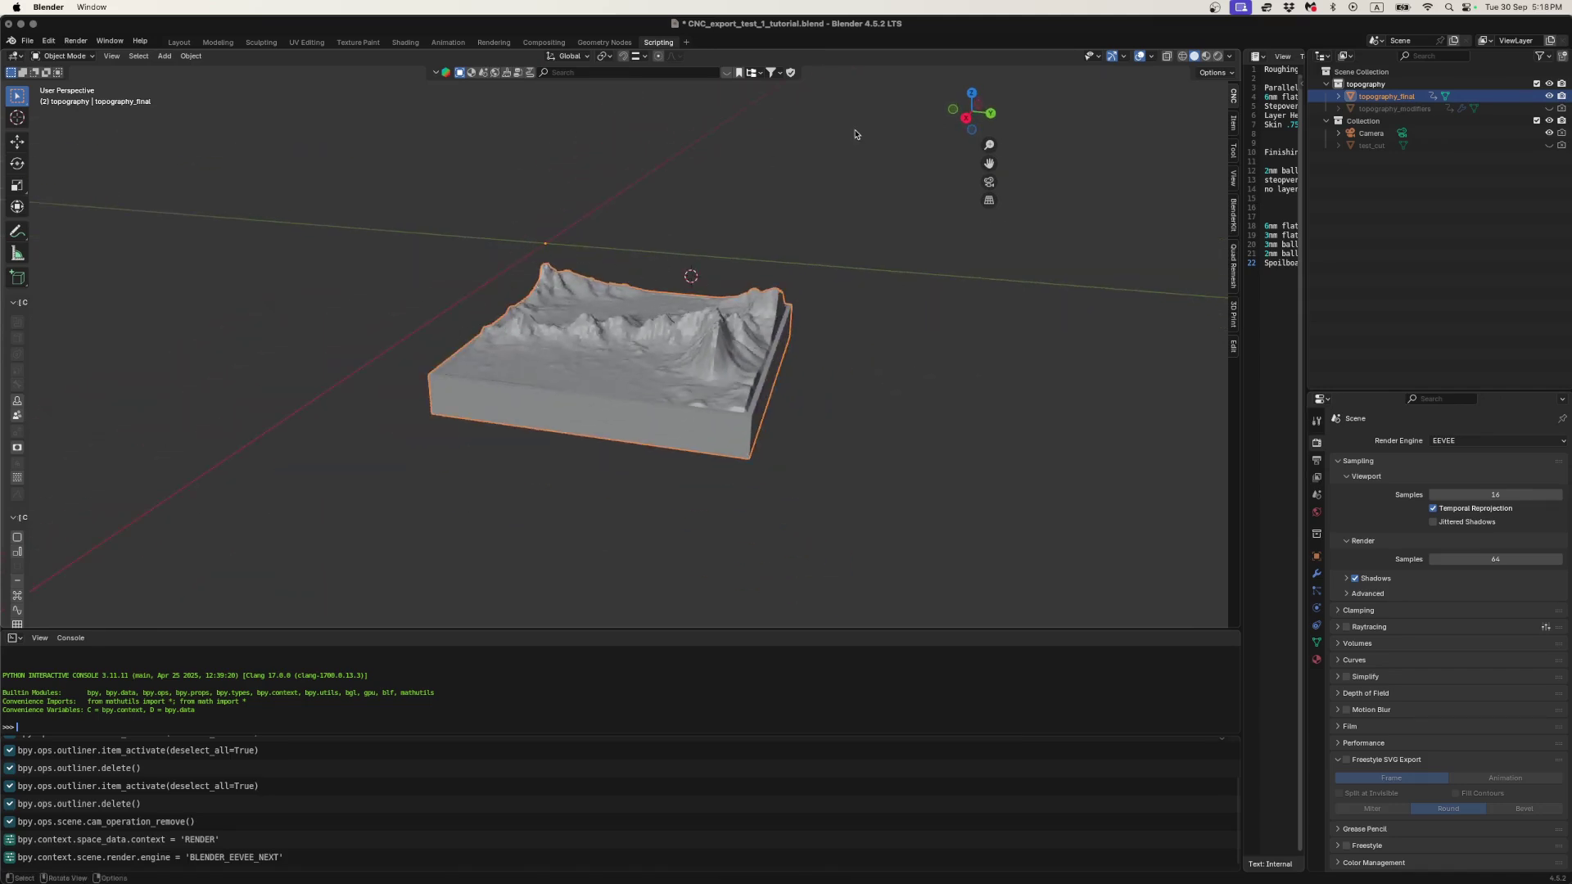
click(966, 118)
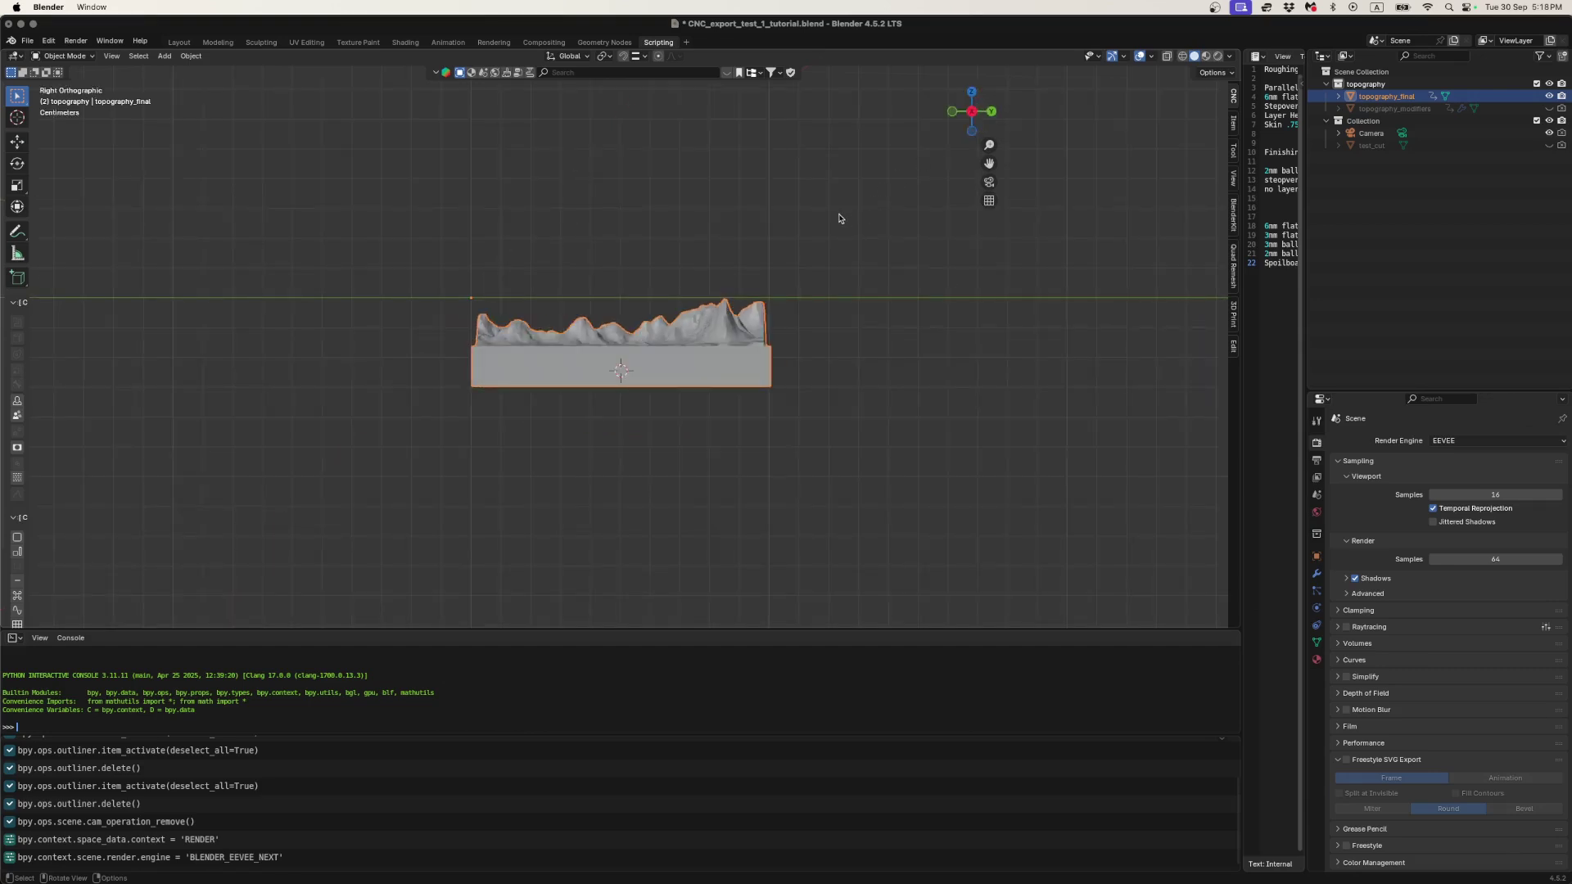
- Open the scene's unit settings and set the length unit to Millimeters
middle_drag(839, 218, 821, 281)
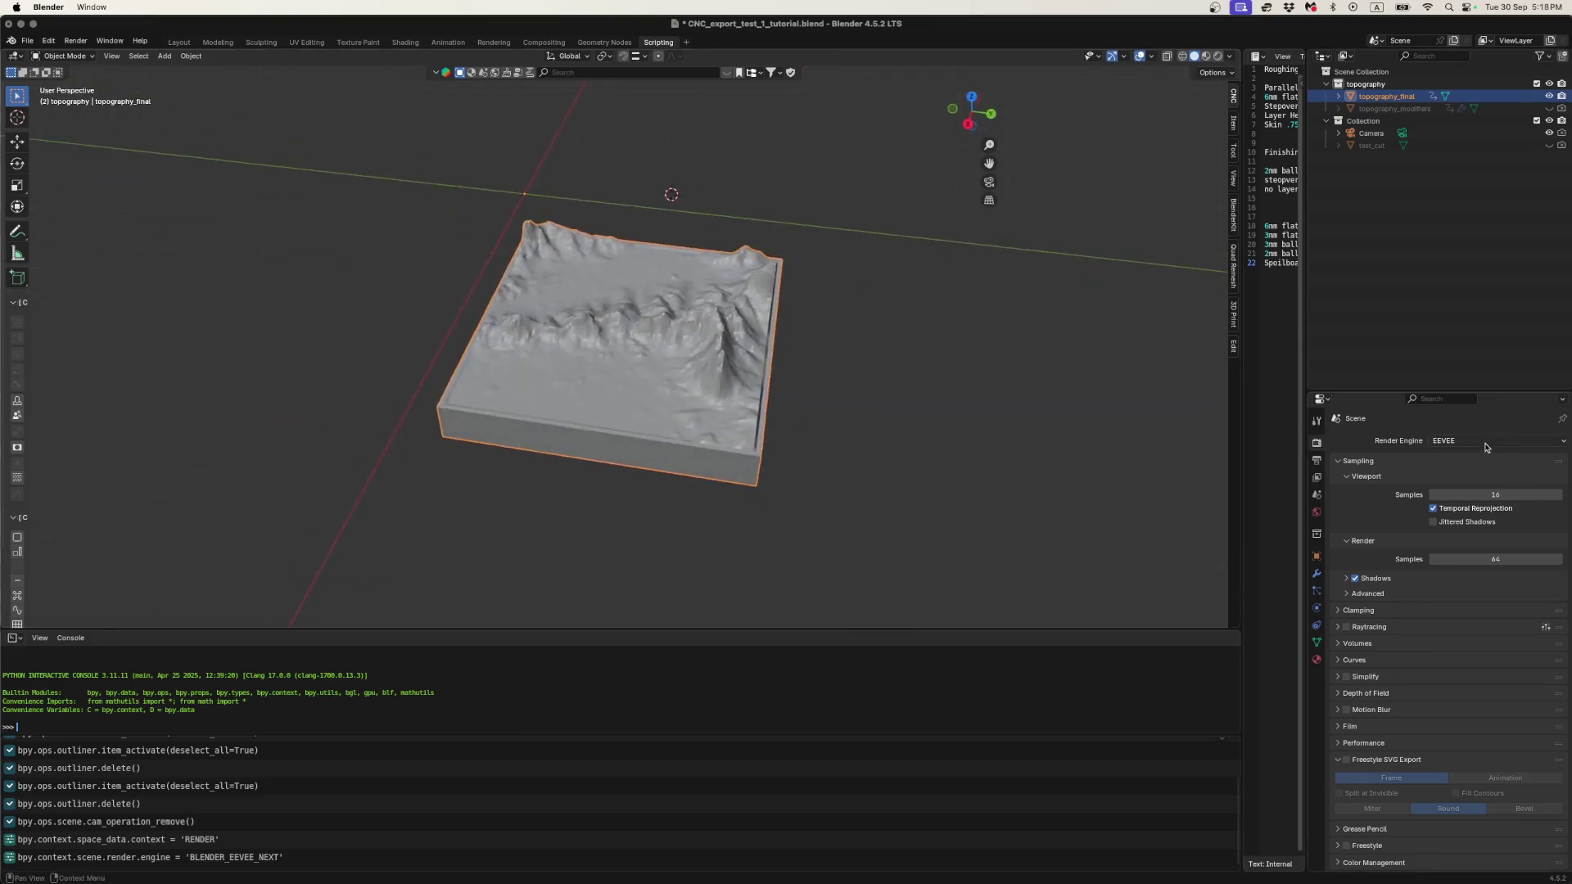
click(1317, 498)
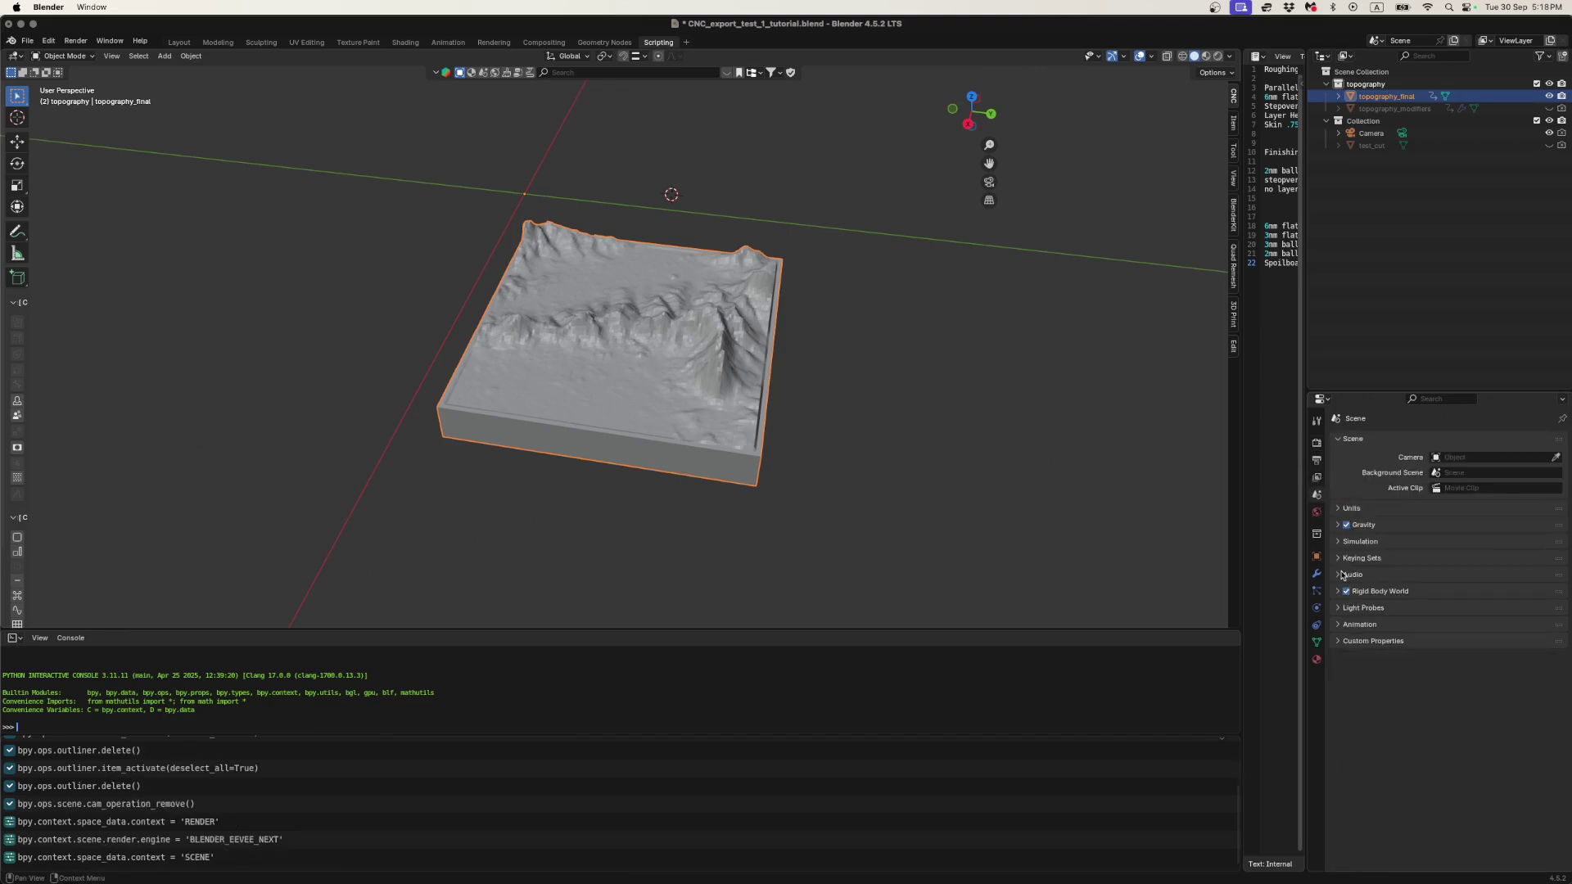
click(1338, 510)
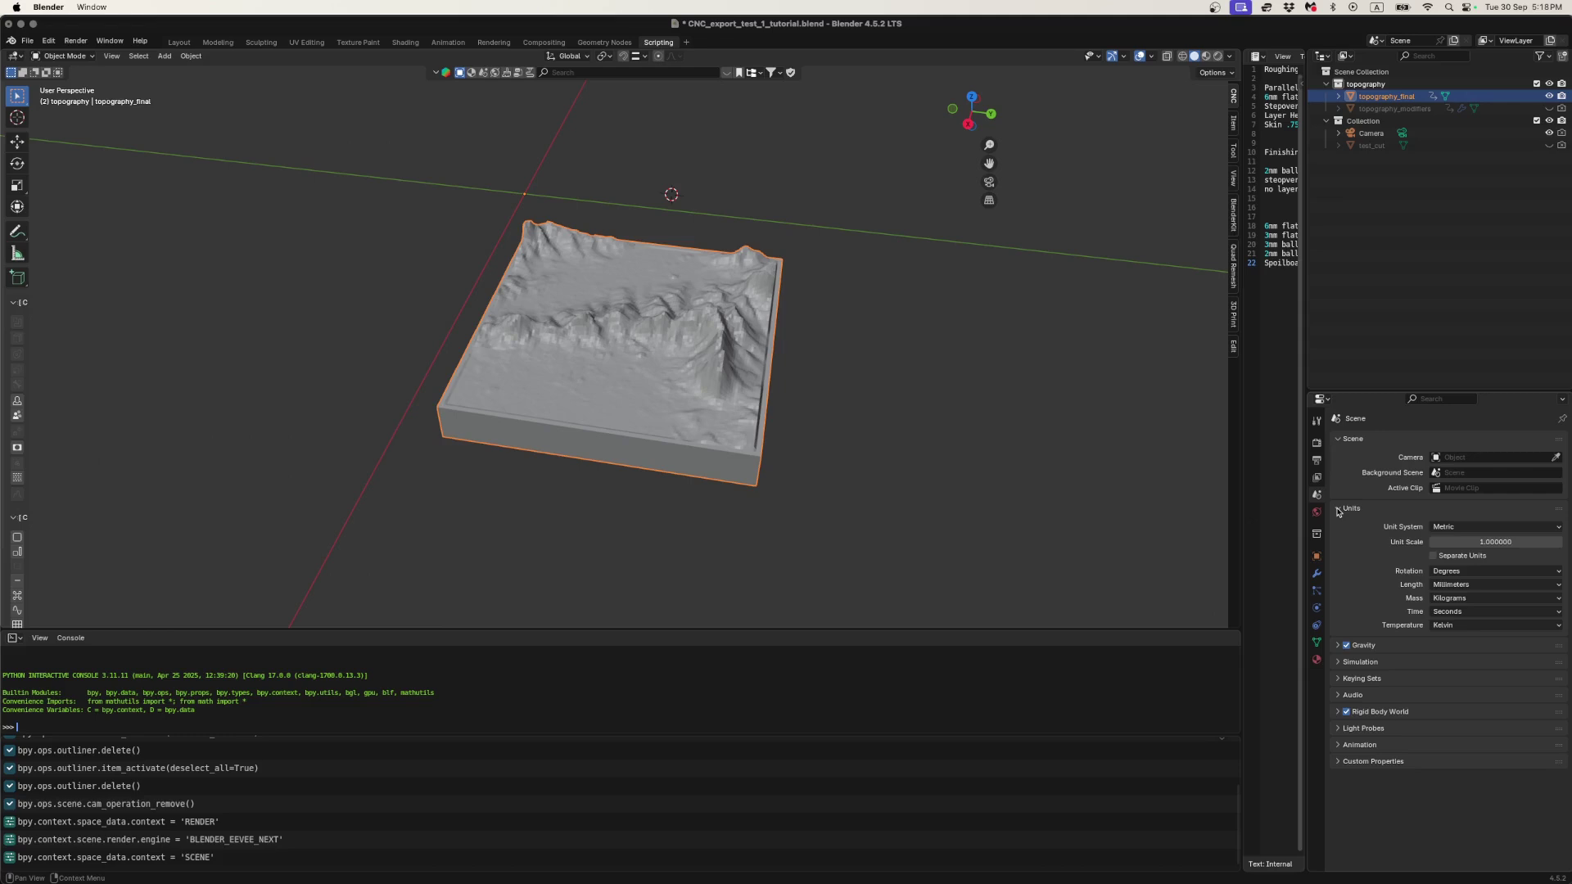
click(1458, 584)
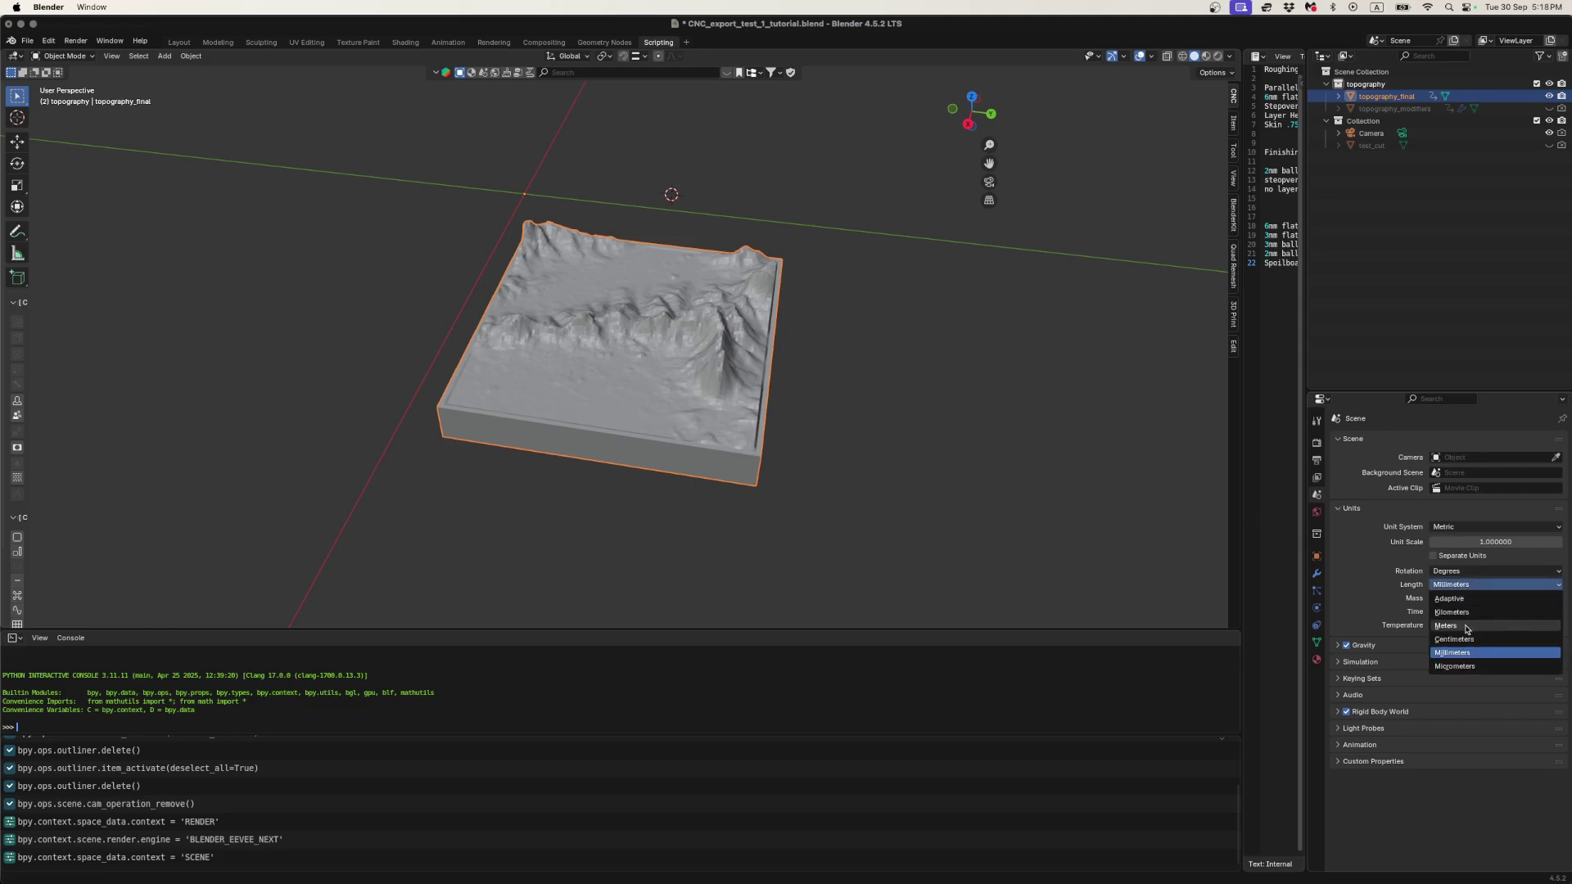
click(1450, 654)
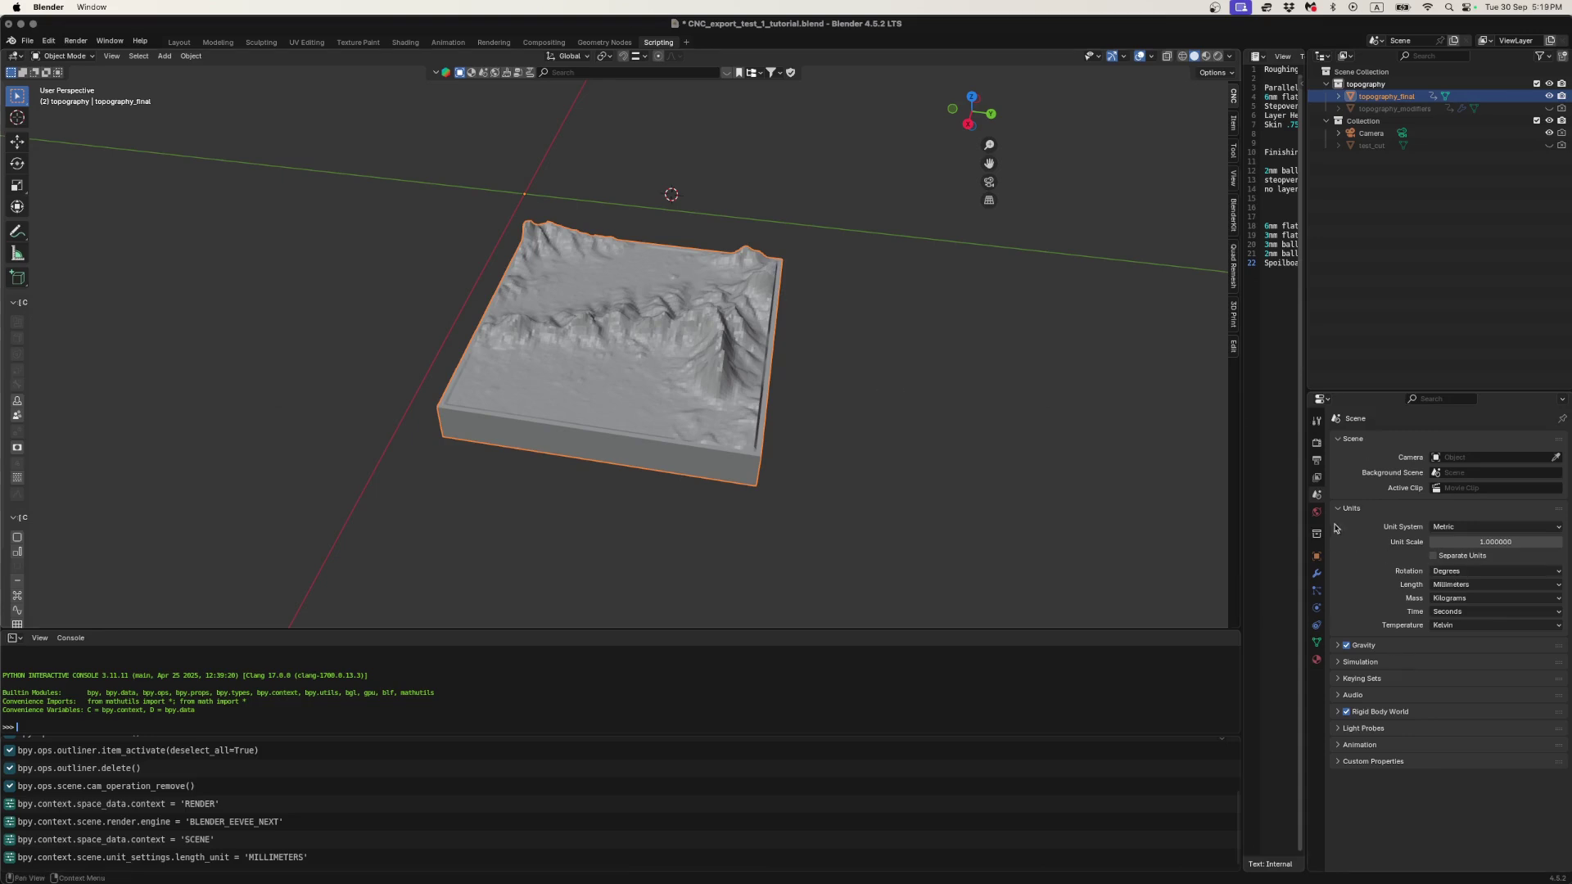
- Set the render engine to Fabex CNC/CAM and add a milling operation for the topography model
click(1318, 444)
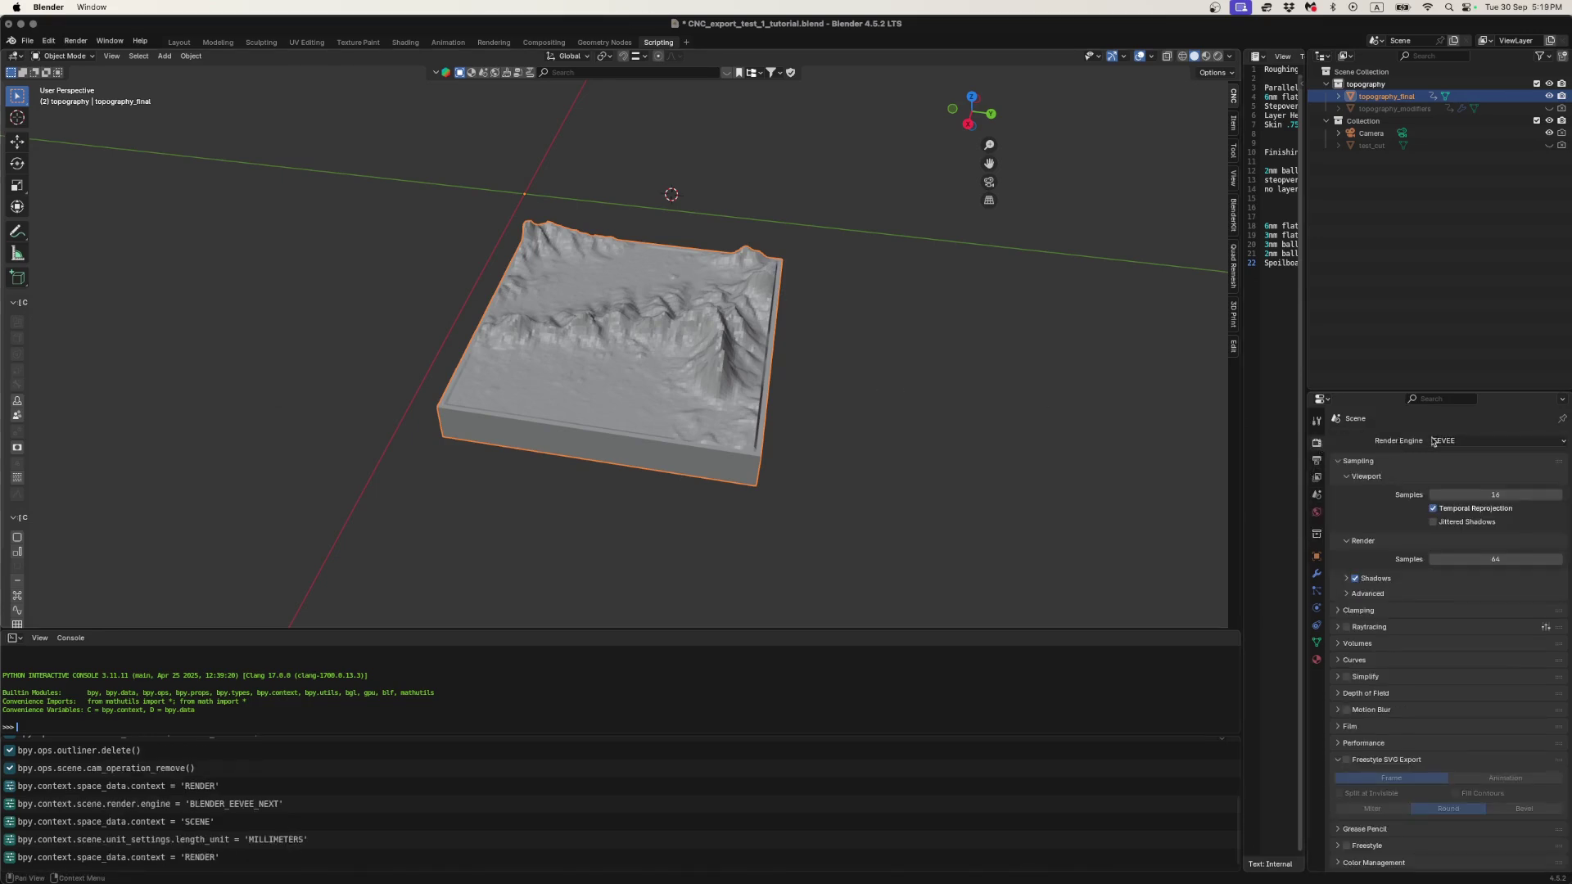
click(1458, 442)
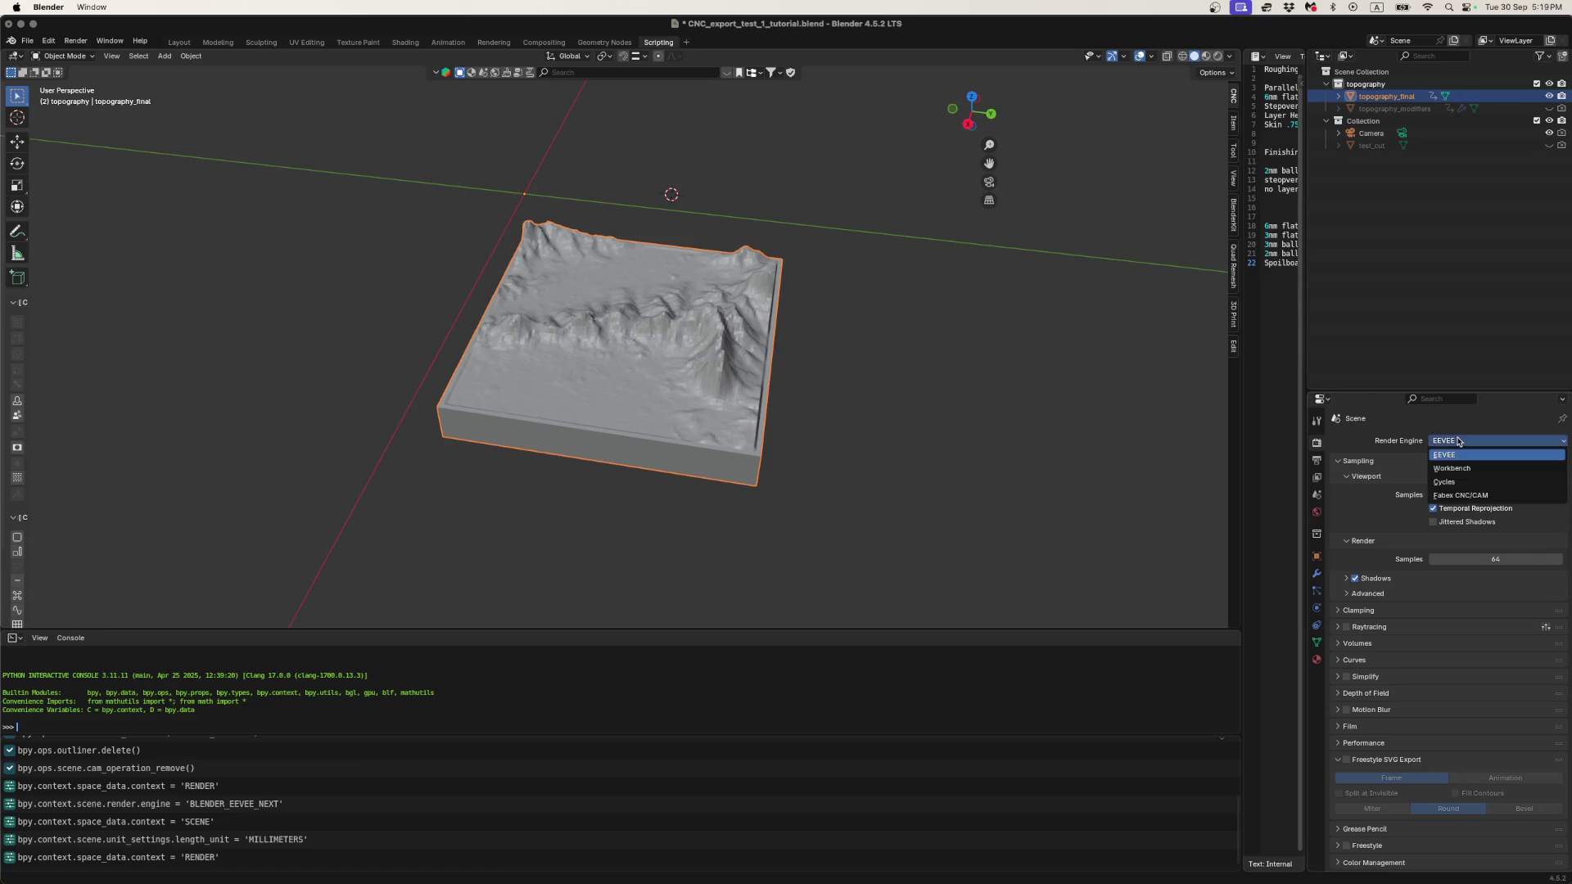
click(1484, 497)
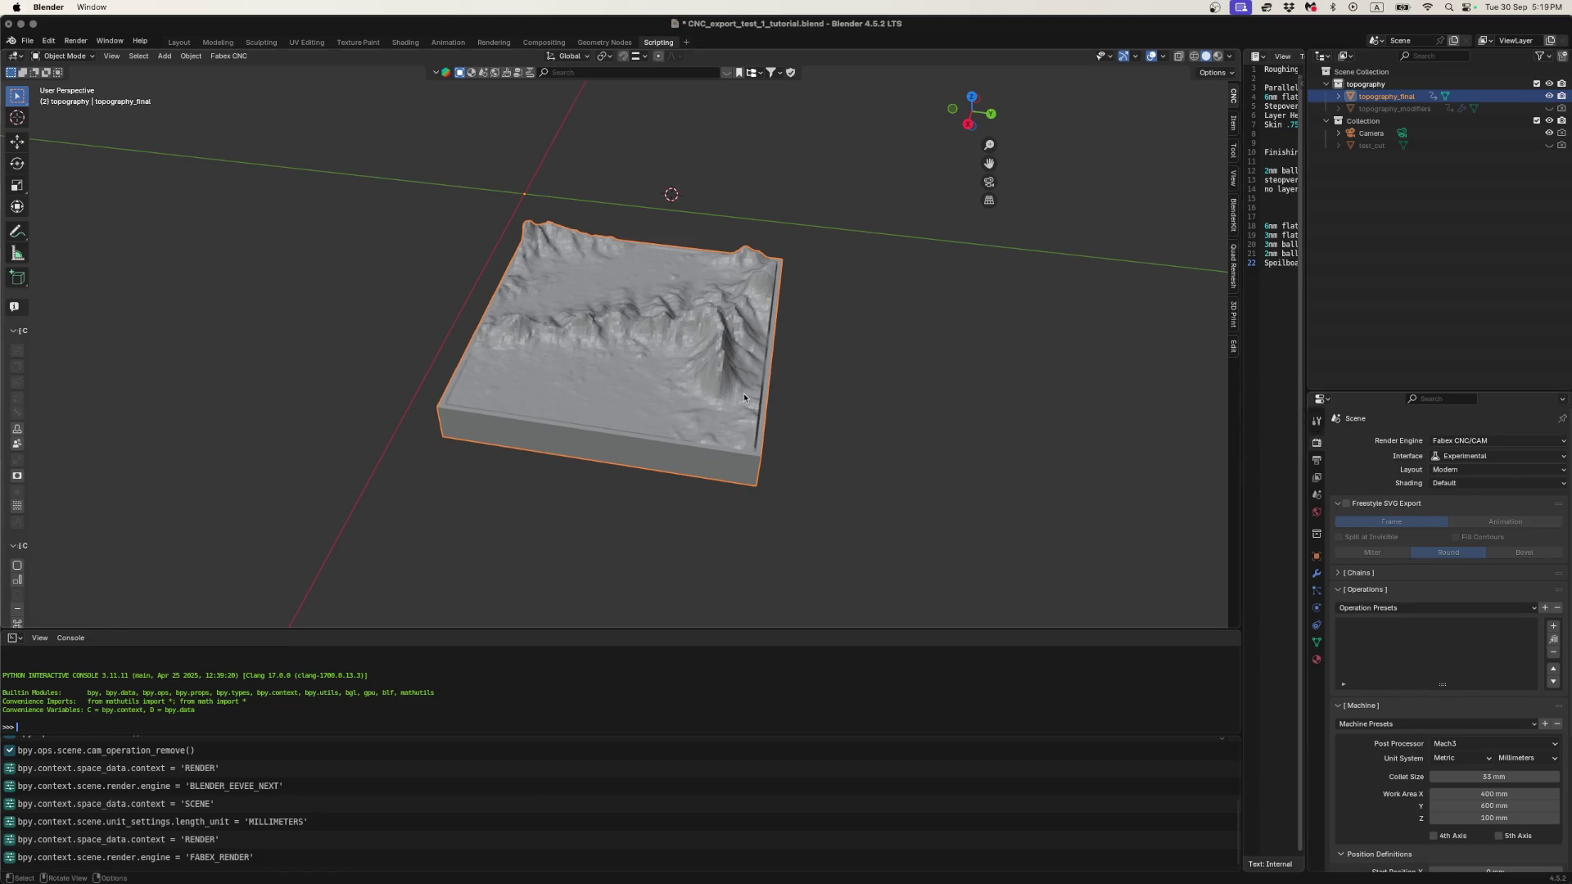
click(1553, 629)
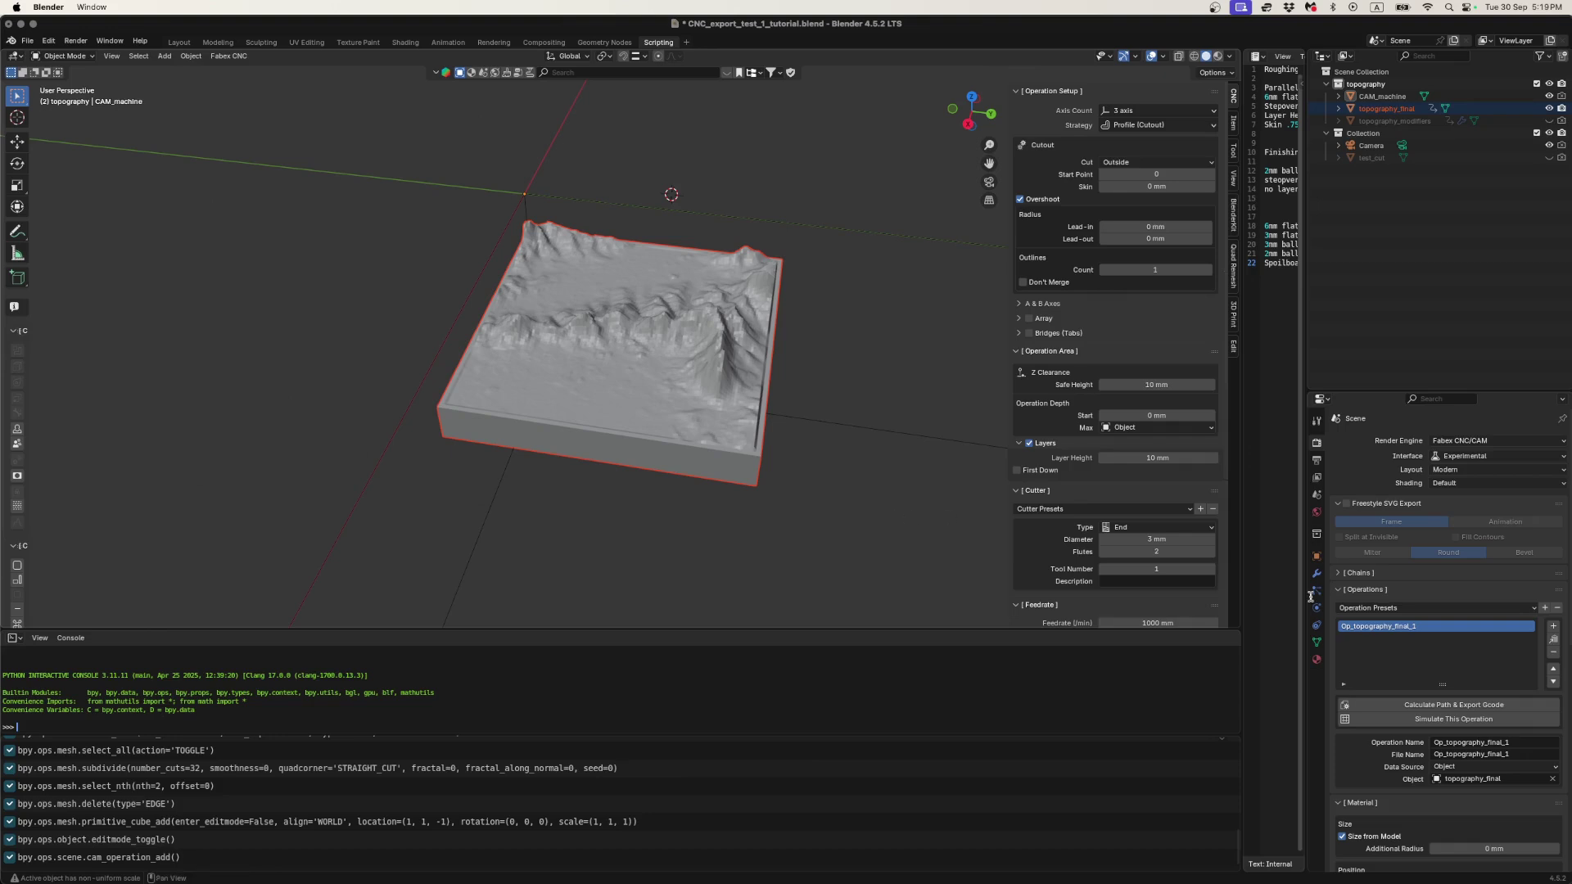
click(1360, 660)
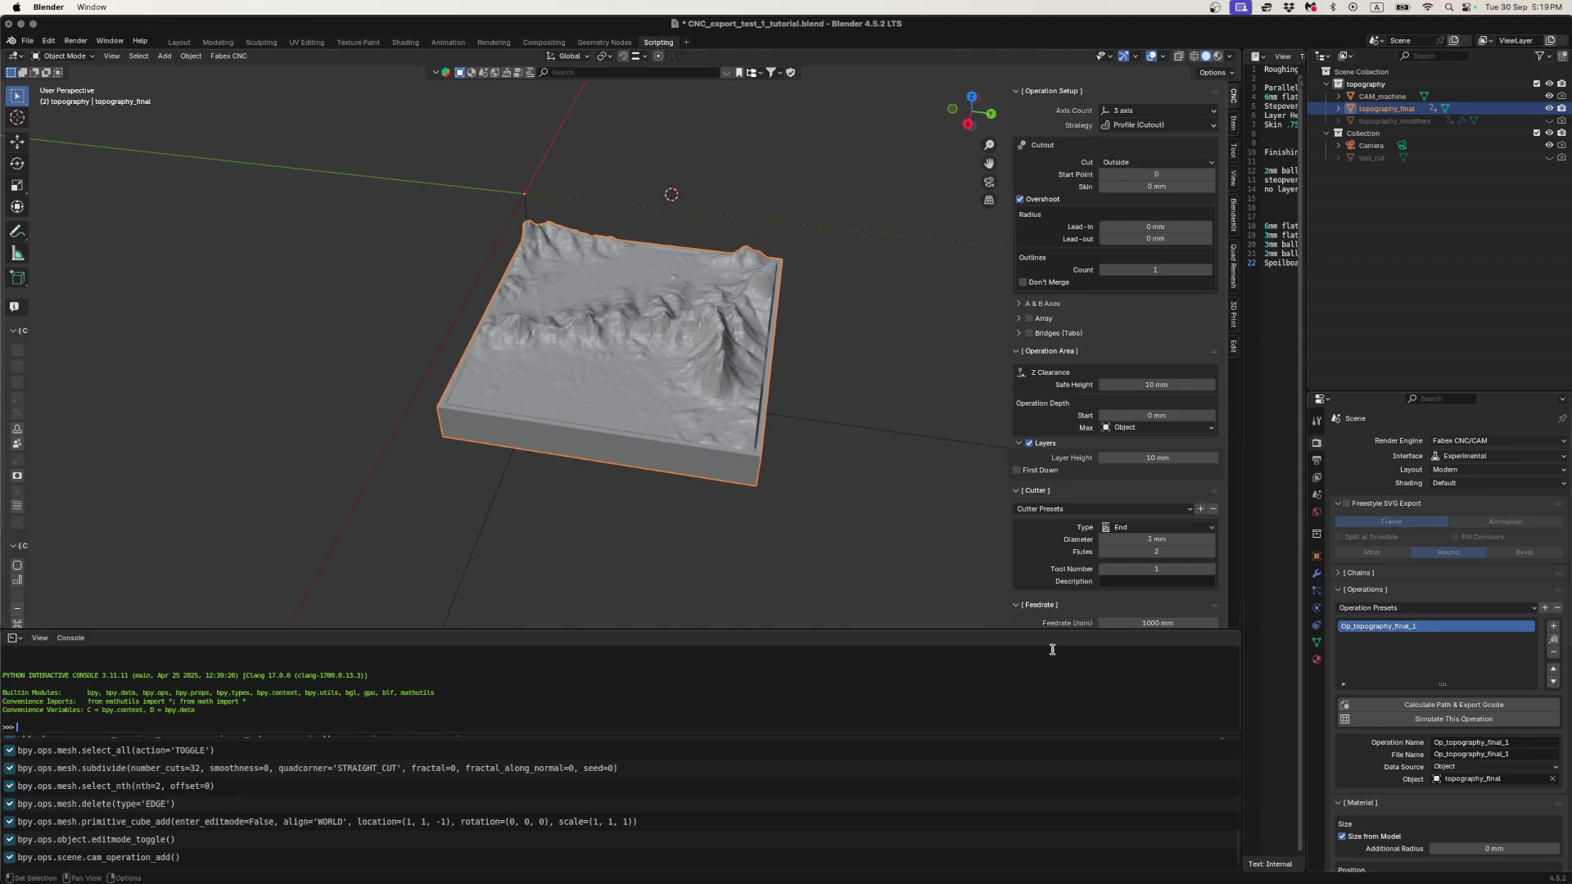
- Examine the operation, material and machine settings and how the model sits inside the machine's work area box
scroll(1378, 713, down, 1)
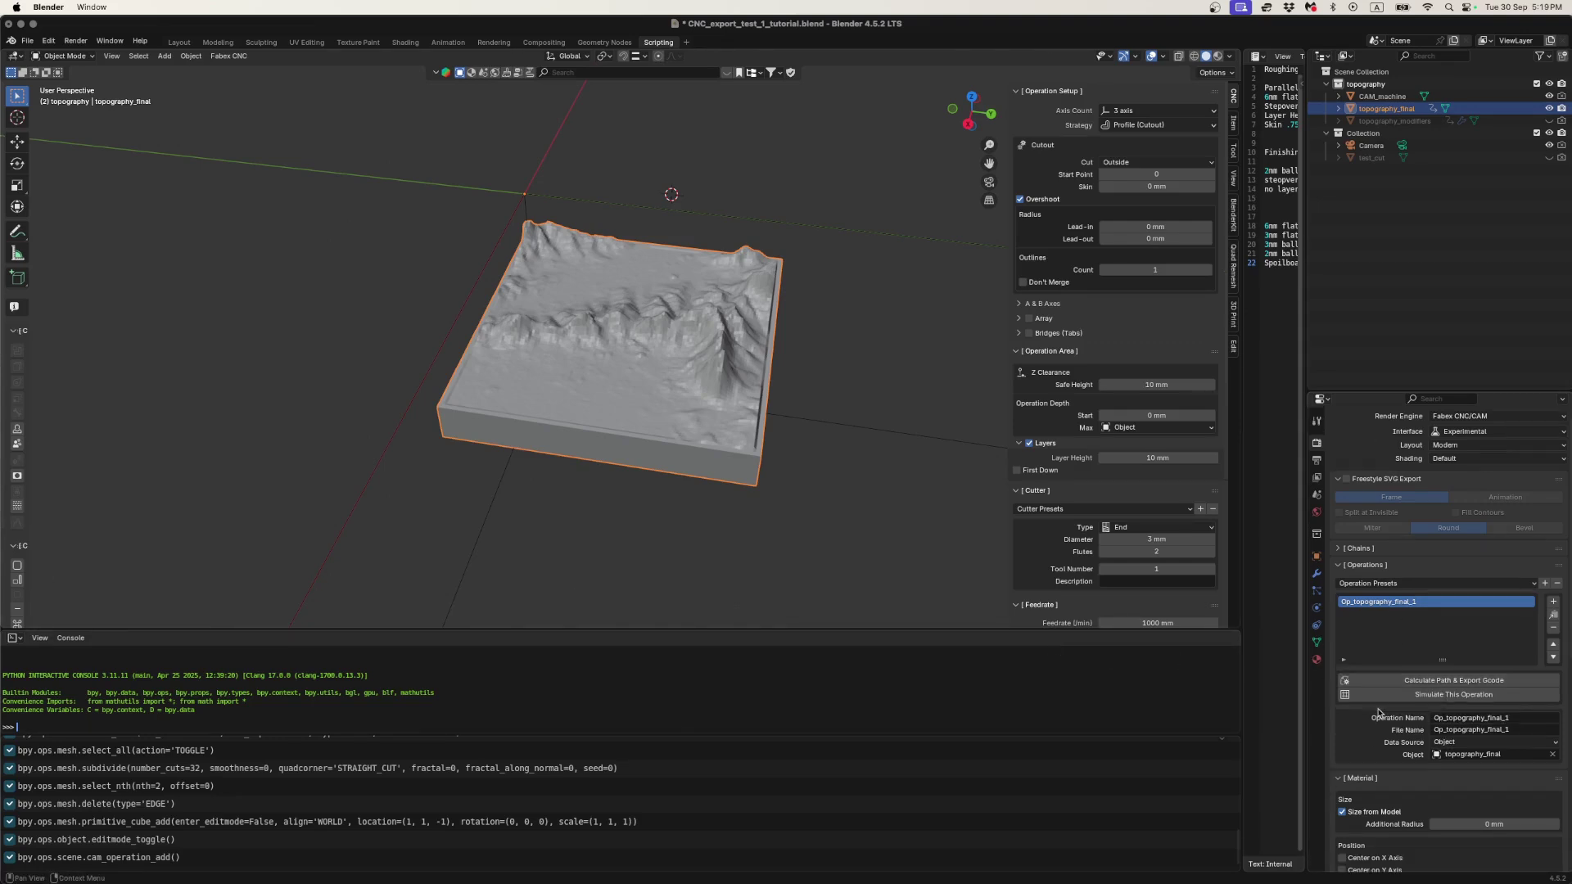
scroll(1378, 712, down, 12)
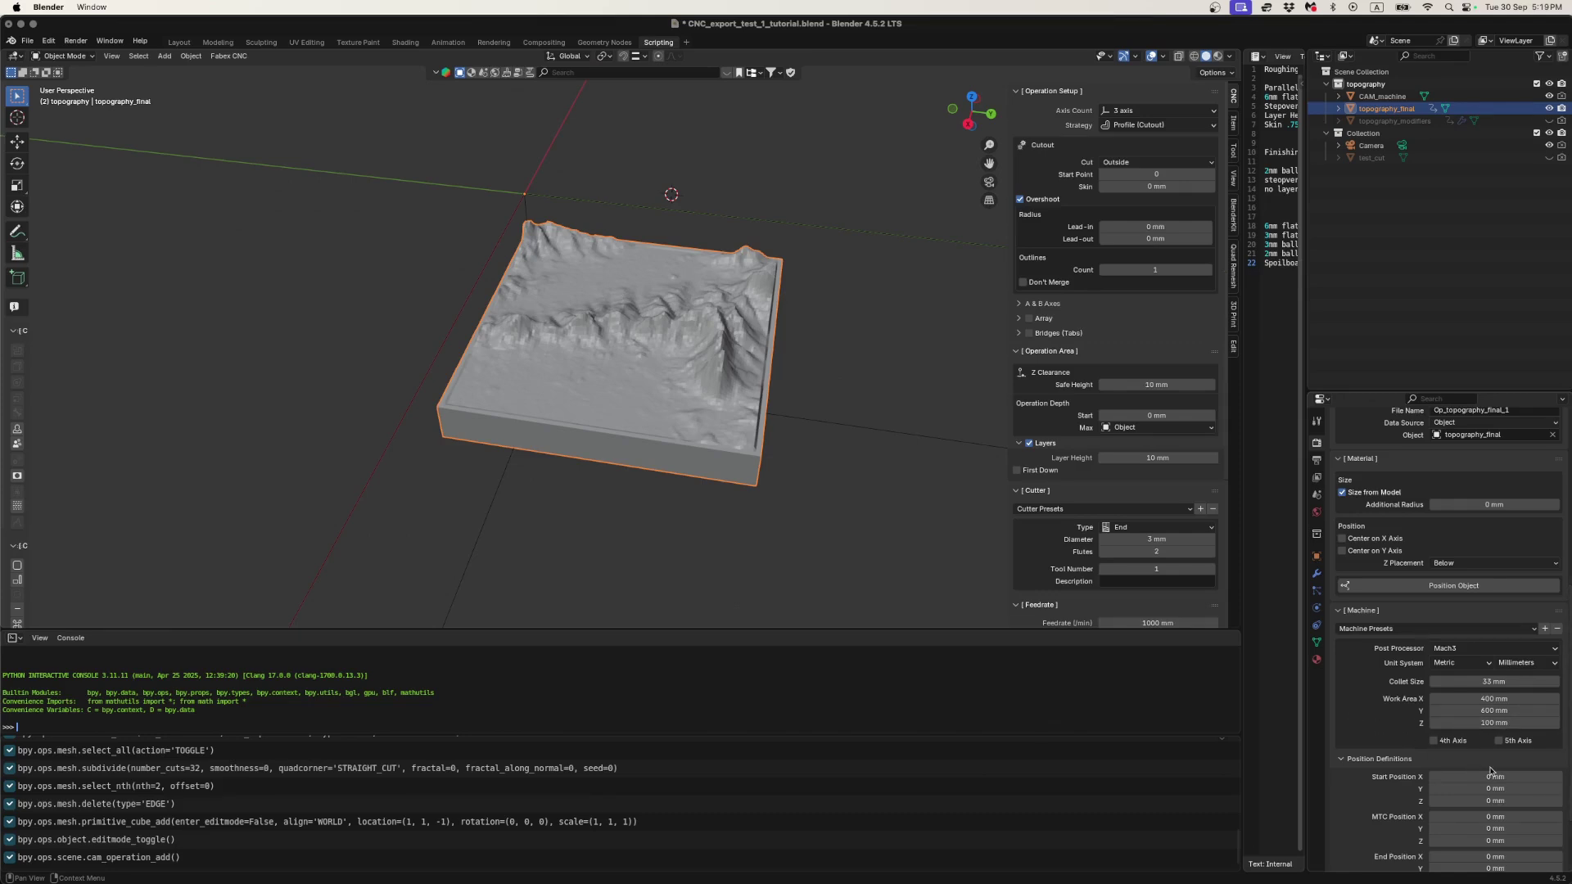
scroll(743, 458, down, 10)
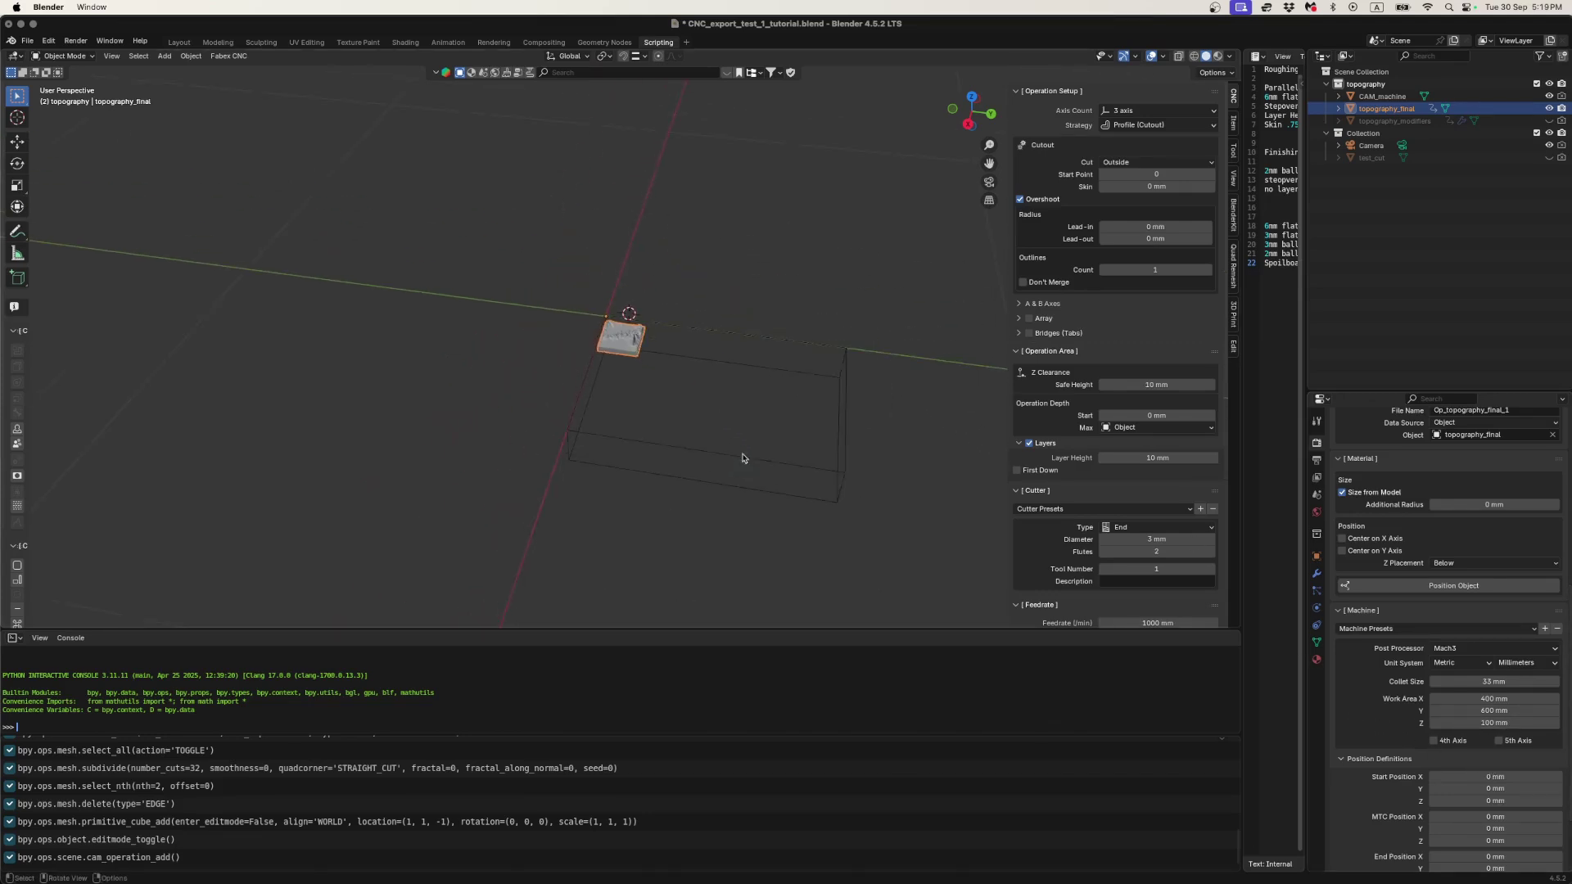
middle_drag(742, 457, 646, 271)
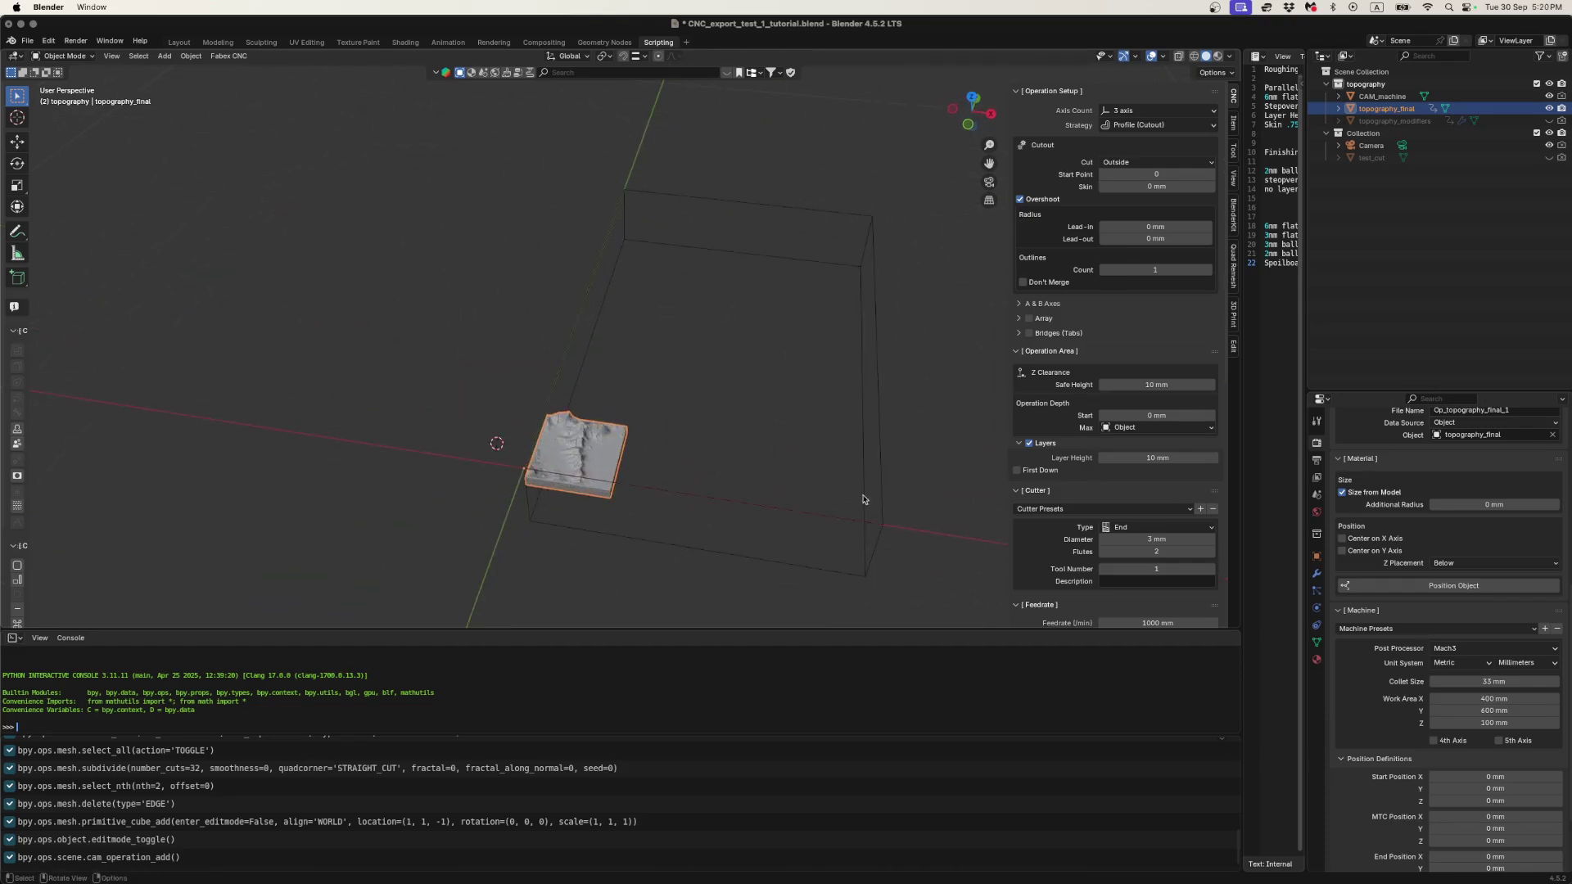
middle_drag(831, 491, 907, 436)
scroll(1364, 603, up, 3)
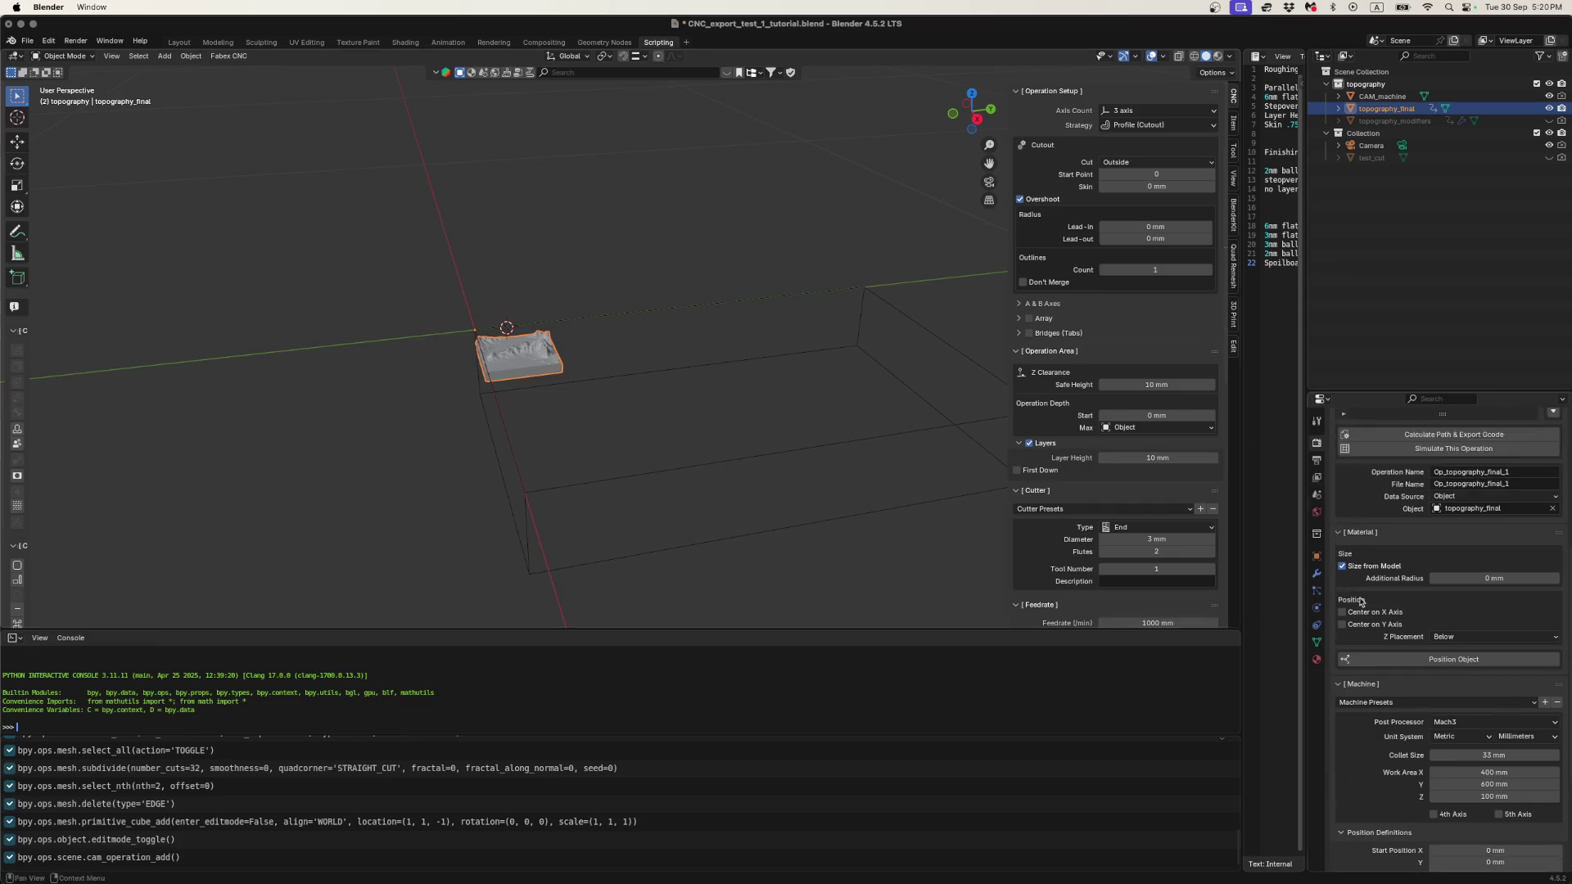
scroll(537, 365, up, 6)
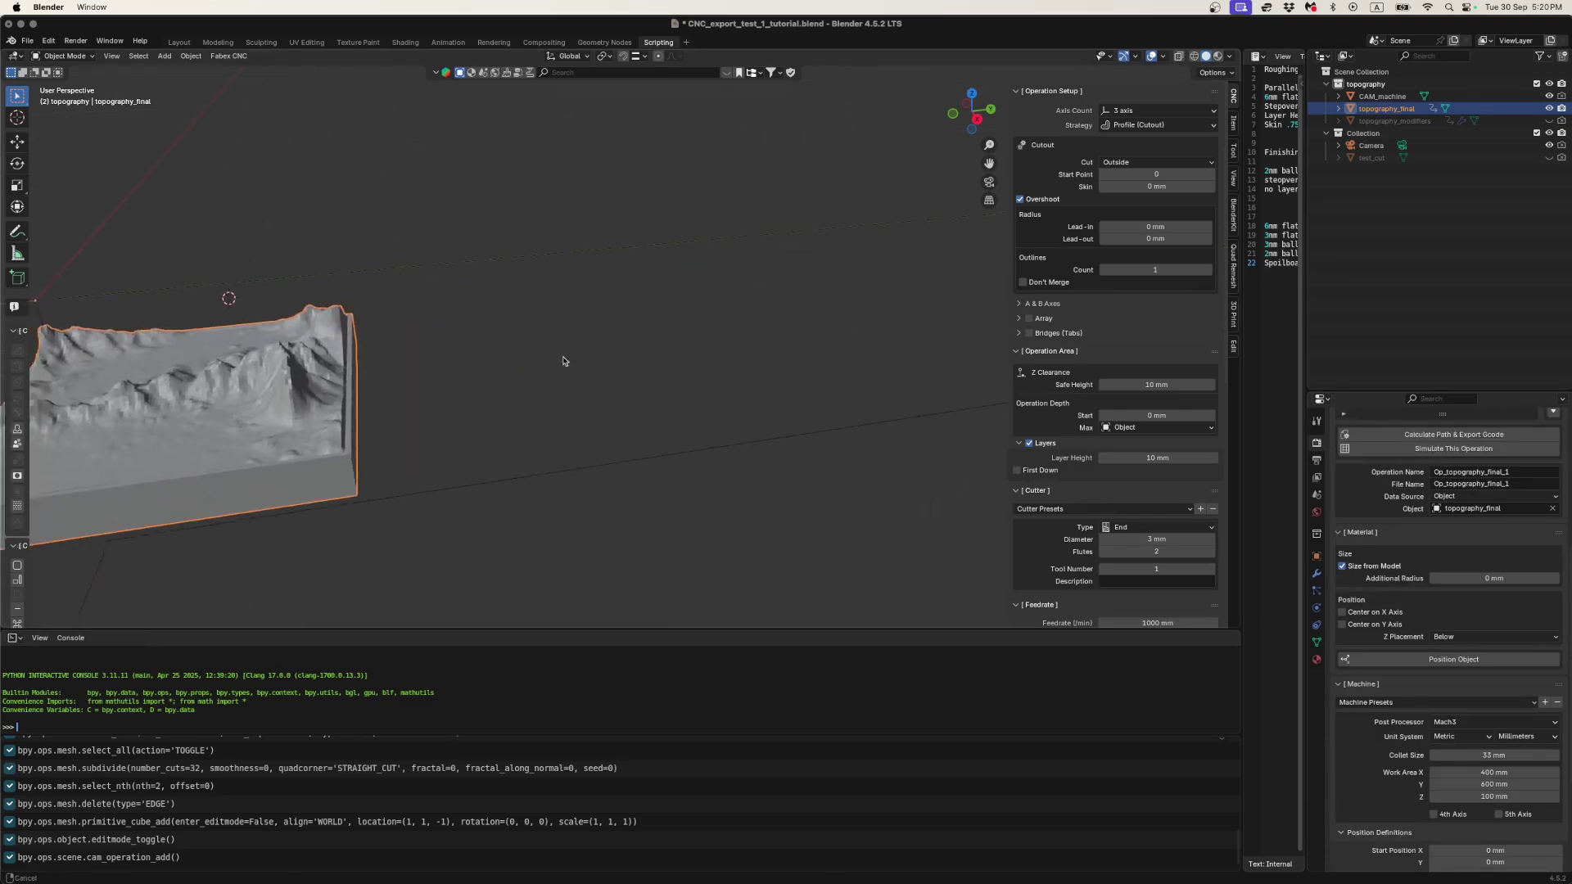
shift+middle_drag(562, 354, 783, 341)
- Toggle Size from Model off and on again, leaving it enabled so the stock material fits the topography model
click(1344, 566)
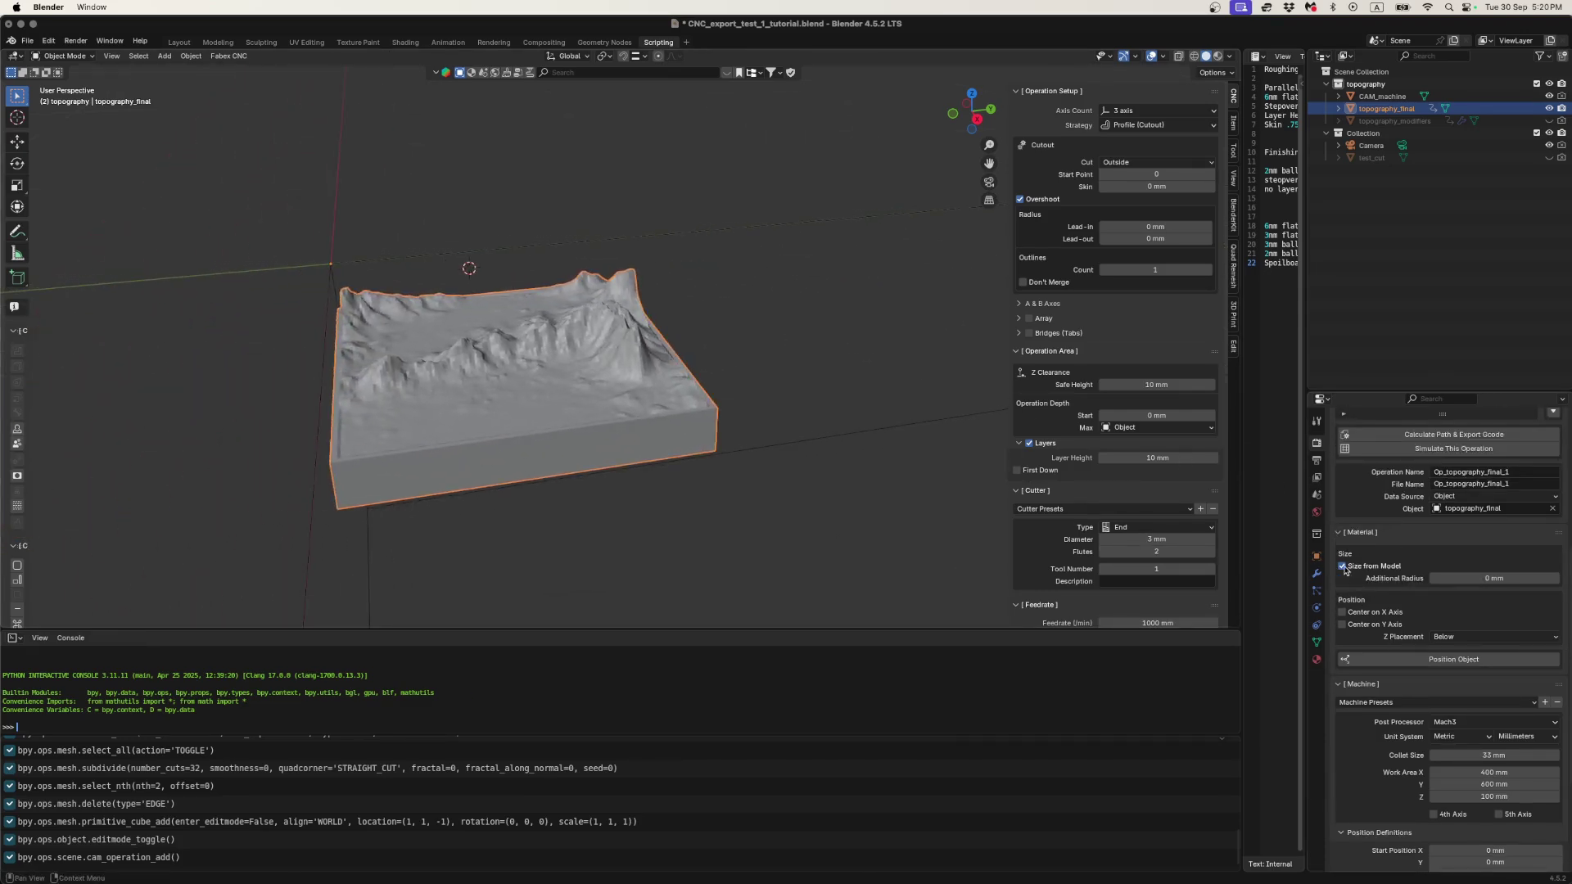
click(1344, 566)
click(1343, 566)
click(1344, 566)
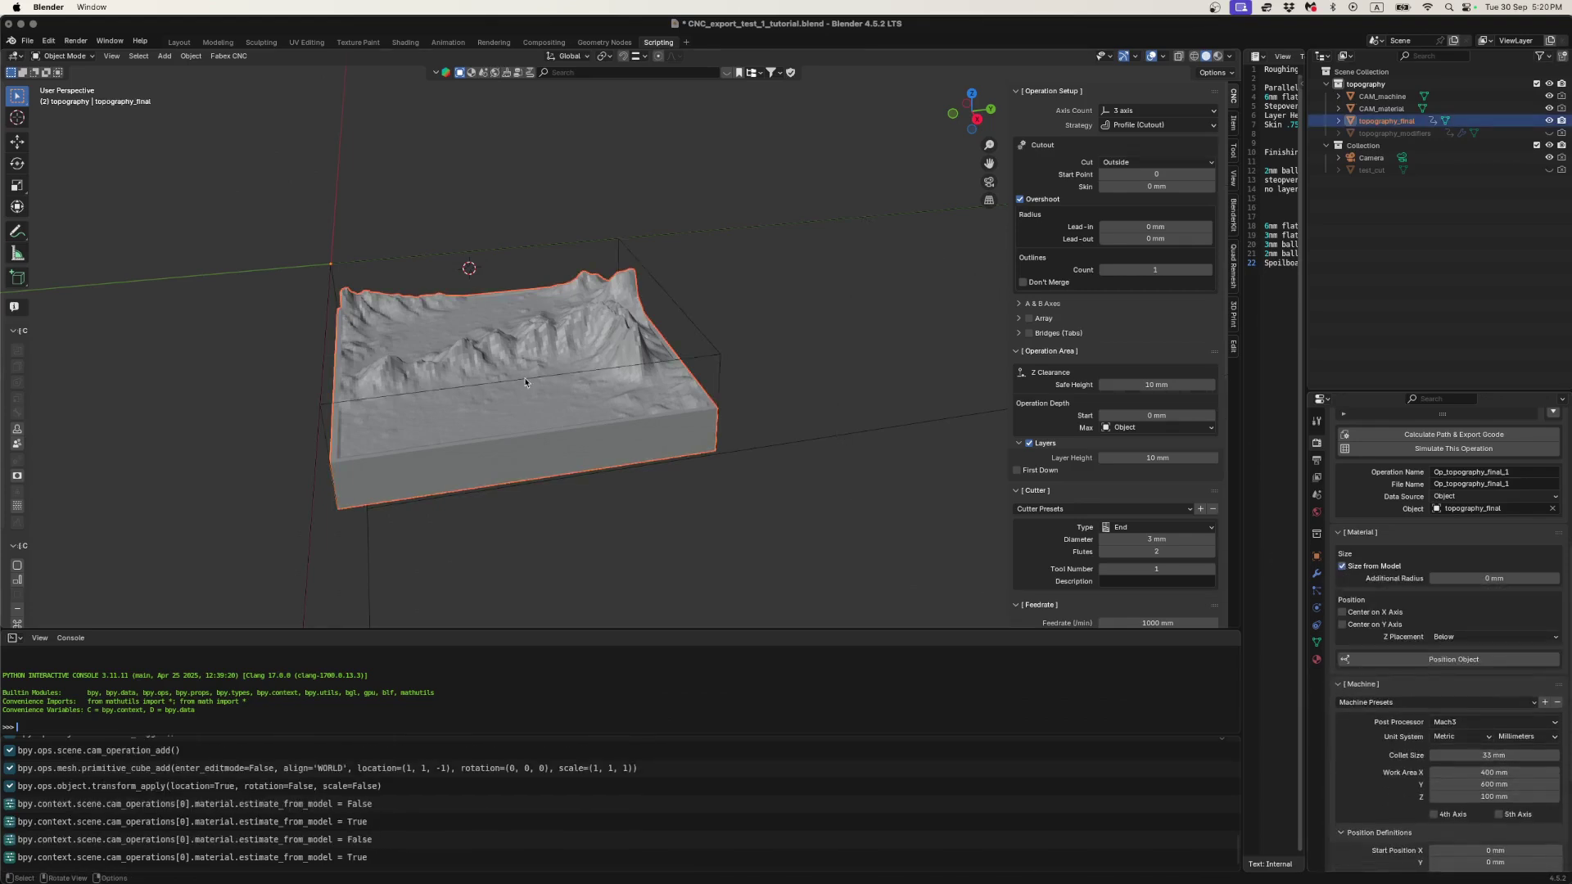
scroll(585, 368, down, 3)
scroll(585, 367, up, 3)
scroll(585, 367, down, 3)
mouse_move(585, 368)
middle_down()
mouse_move(565, 352)
mouse_move(590, 344)
middle_up()
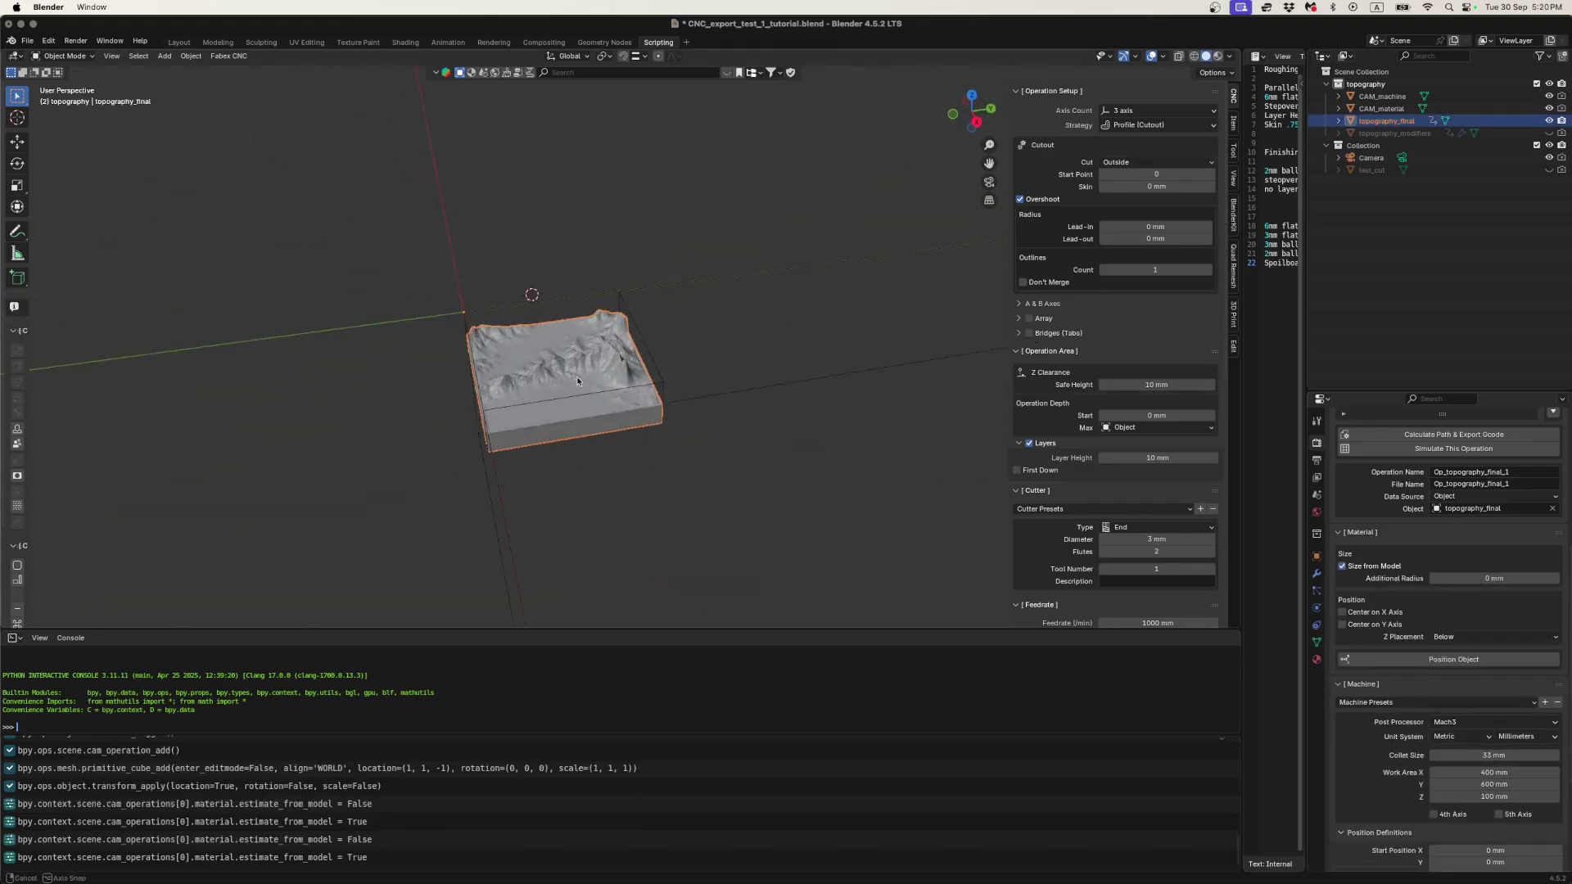
click(1343, 566)
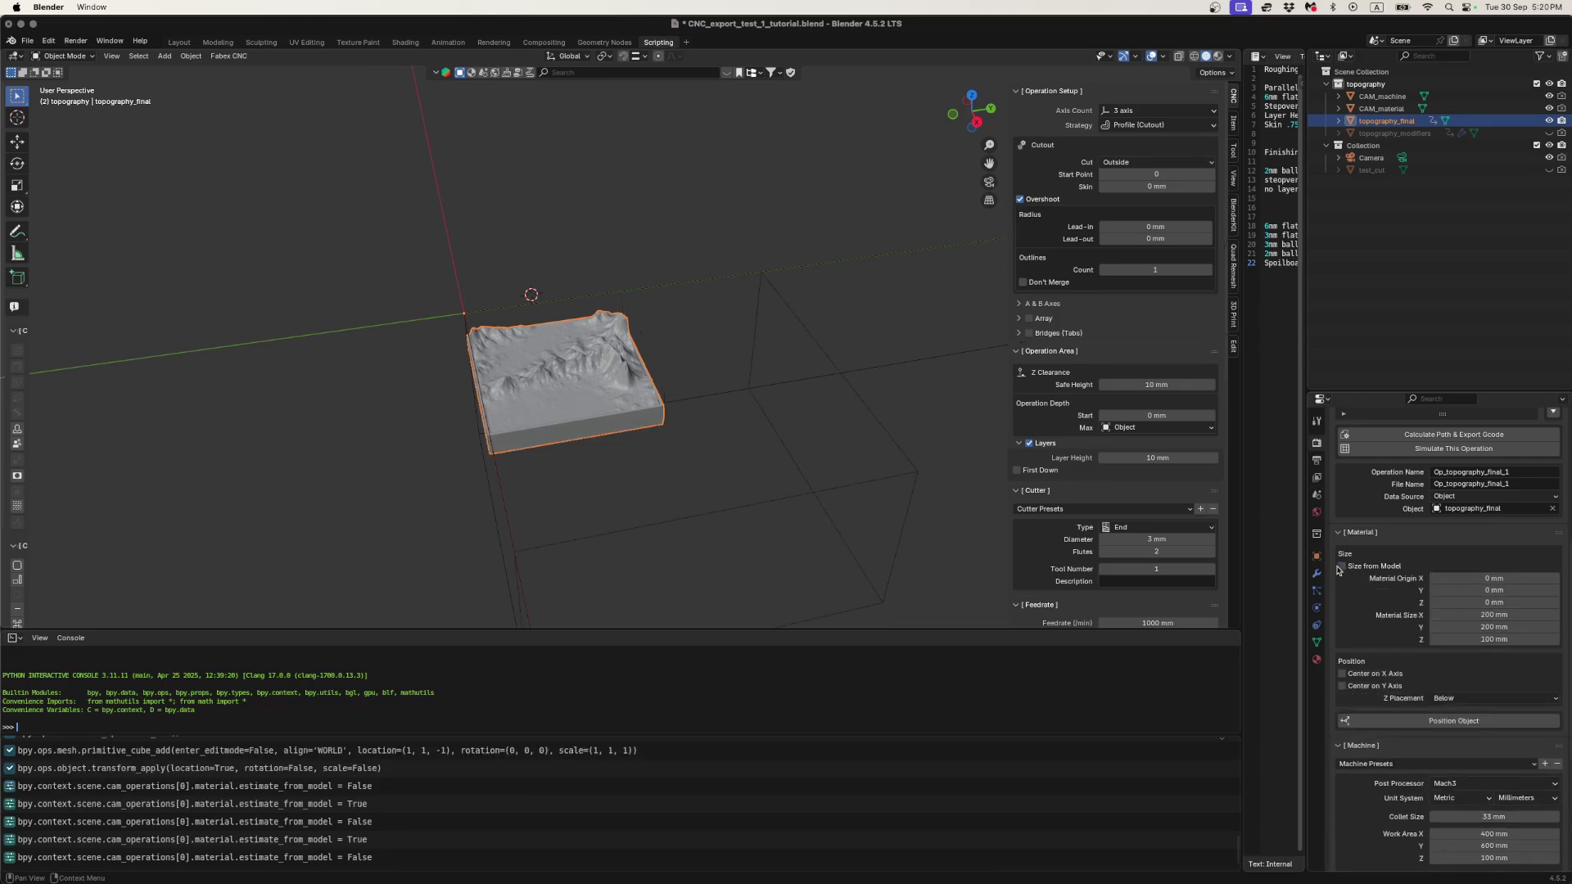
click(1343, 566)
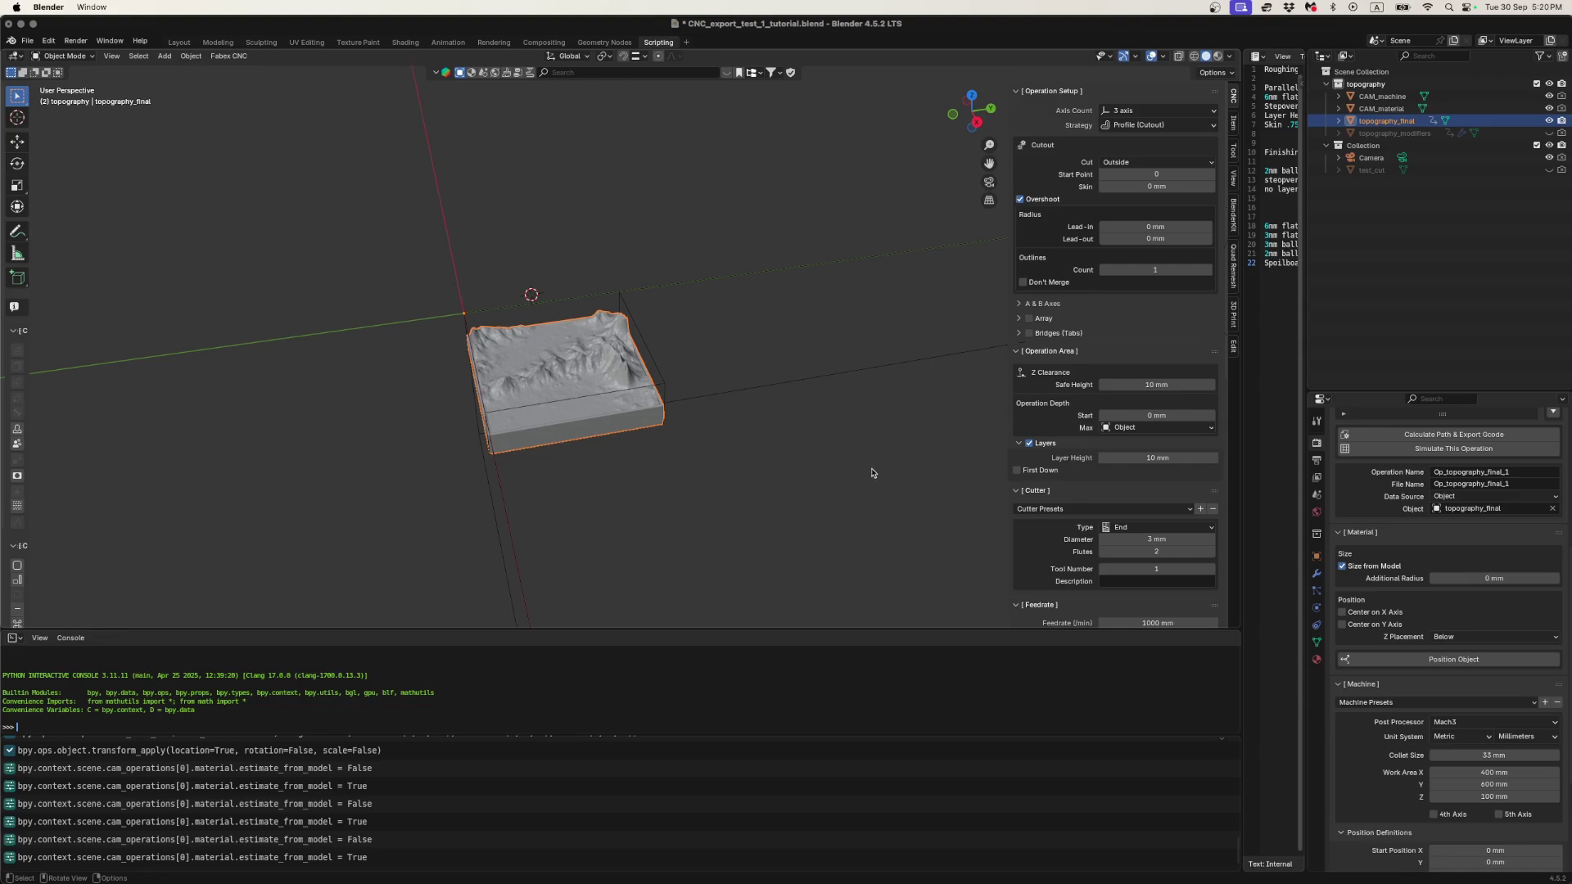
- Expand the machine's feedrate and spindle speed settings to check their default, minimum and maximum values
scroll(1398, 704, down, 4)
scroll(1398, 704, down, 1)
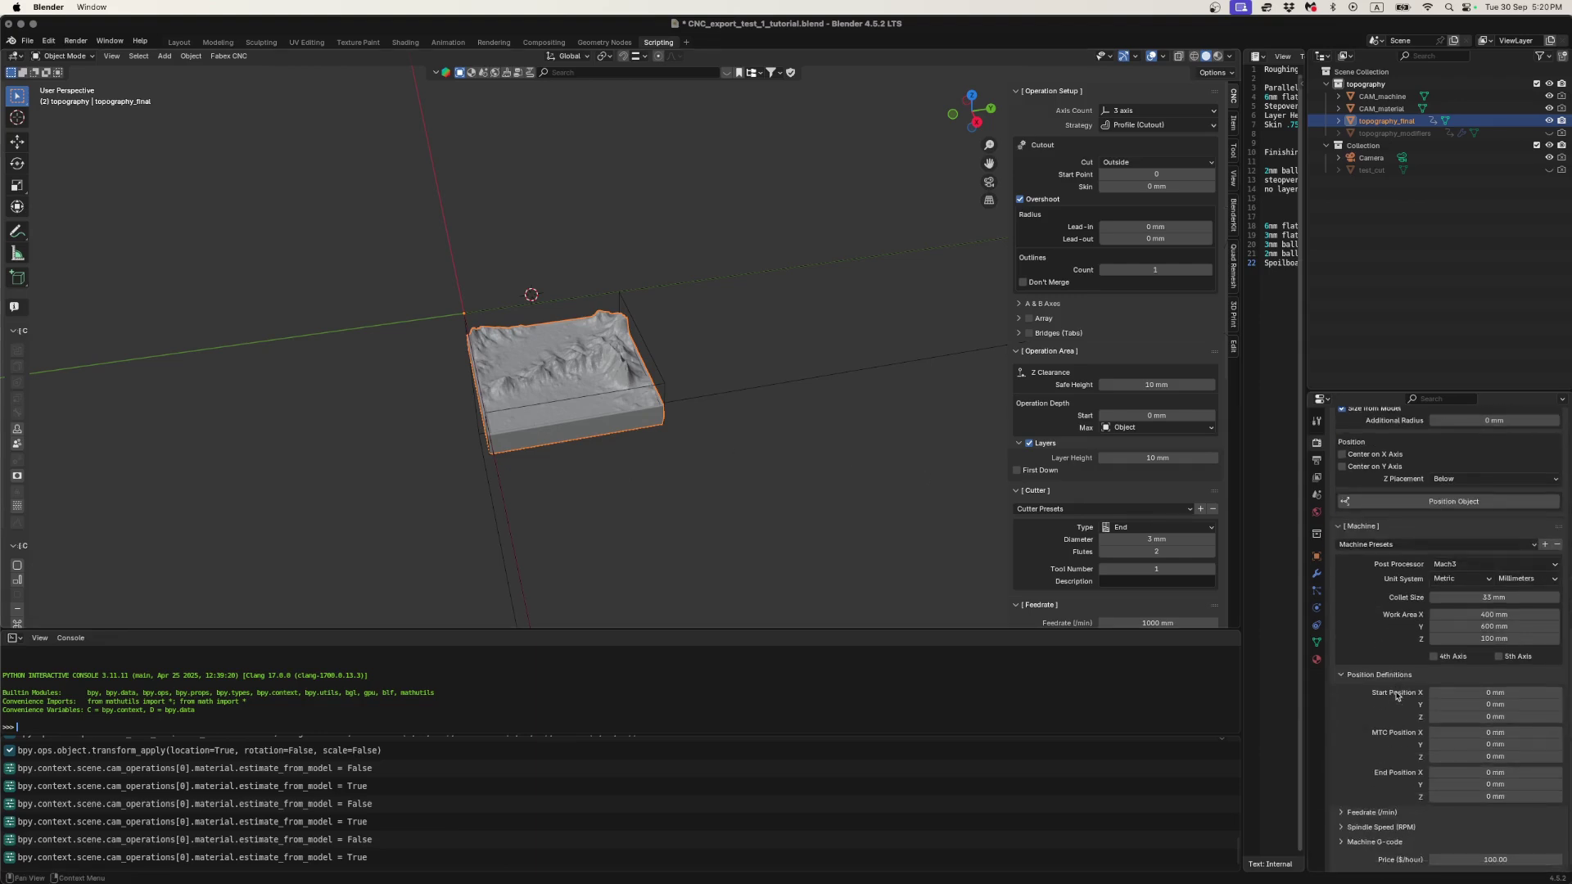
click(1342, 813)
scroll(1347, 786, down, 1)
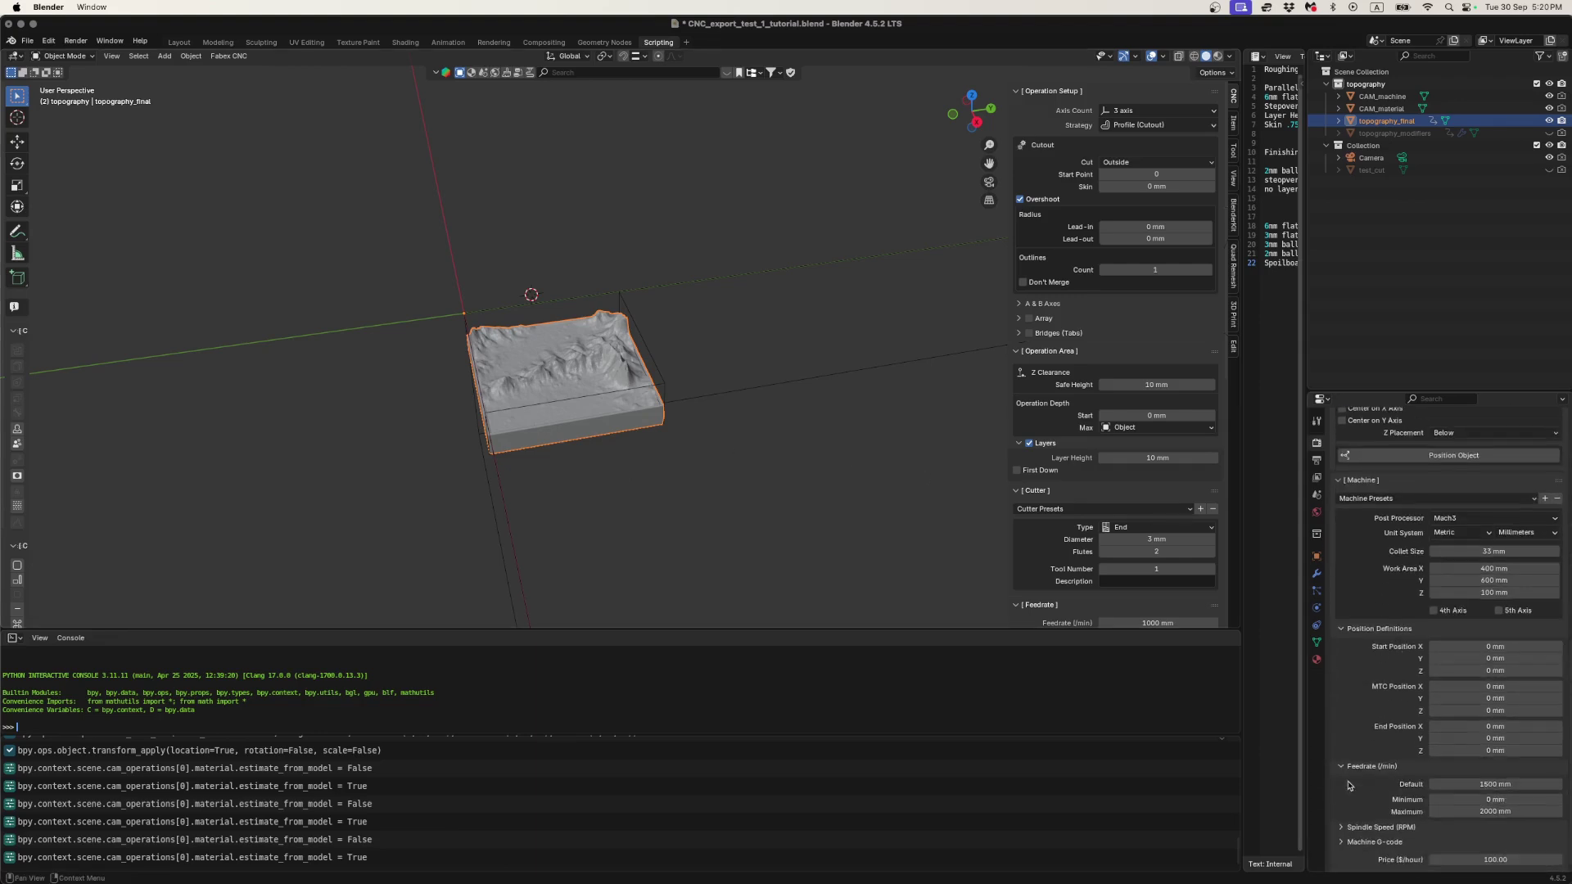
click(1340, 829)
scroll(1366, 753, down, 1)
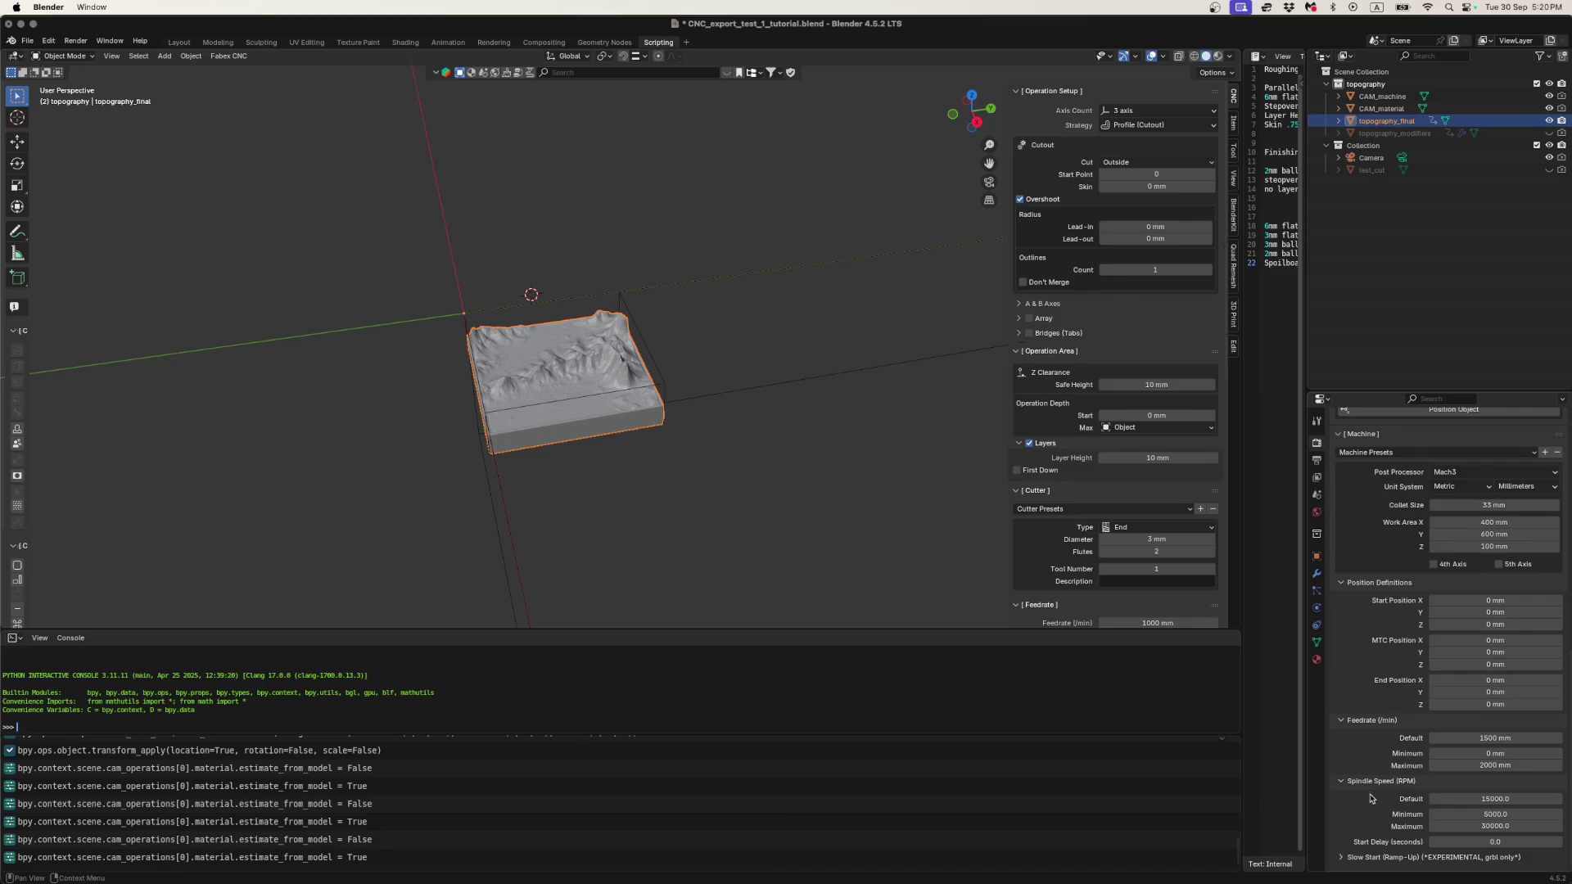
- Check the machine's post-processor setting and review the operation, material and machine settings from end to end
scroll(1373, 793, up, 3)
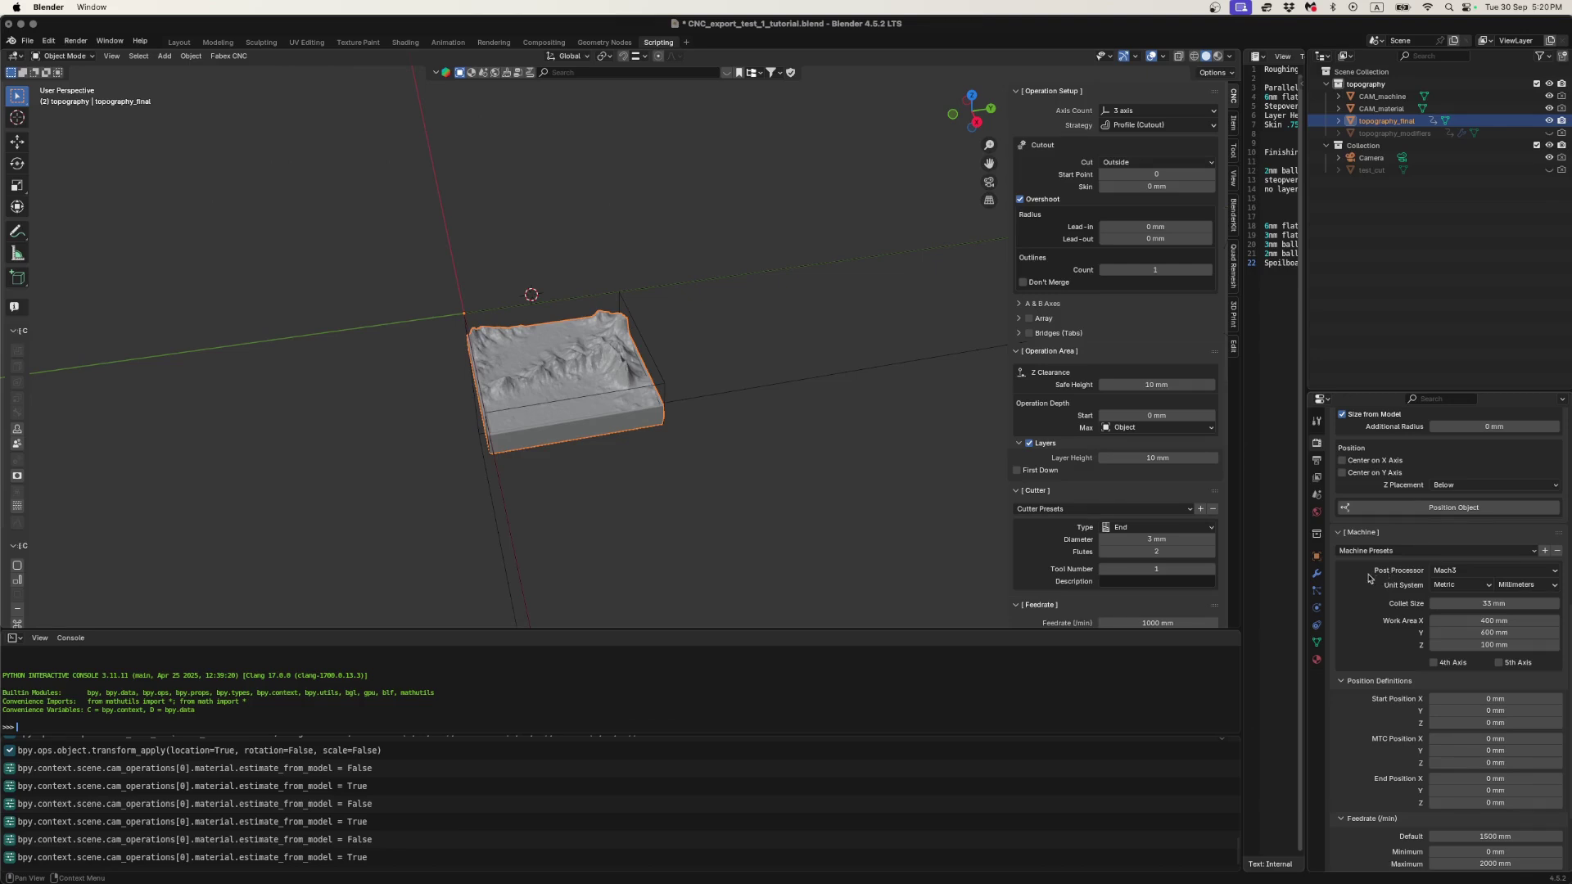
click(1463, 574)
scroll(1373, 631, up, 2)
scroll(1371, 631, up, 1)
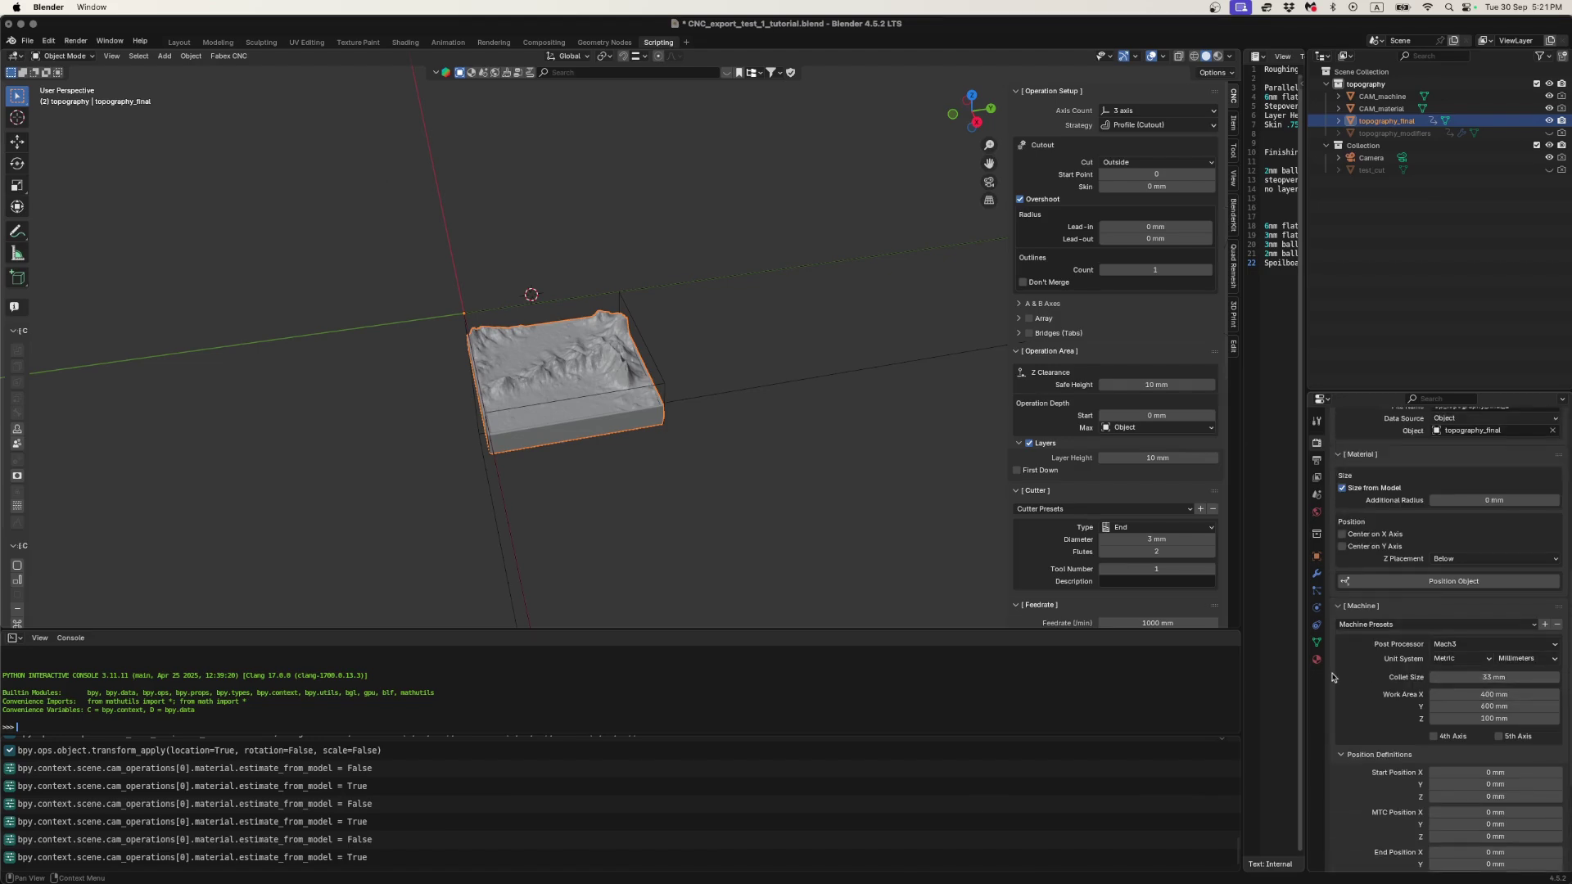
scroll(1363, 681, up, 13)
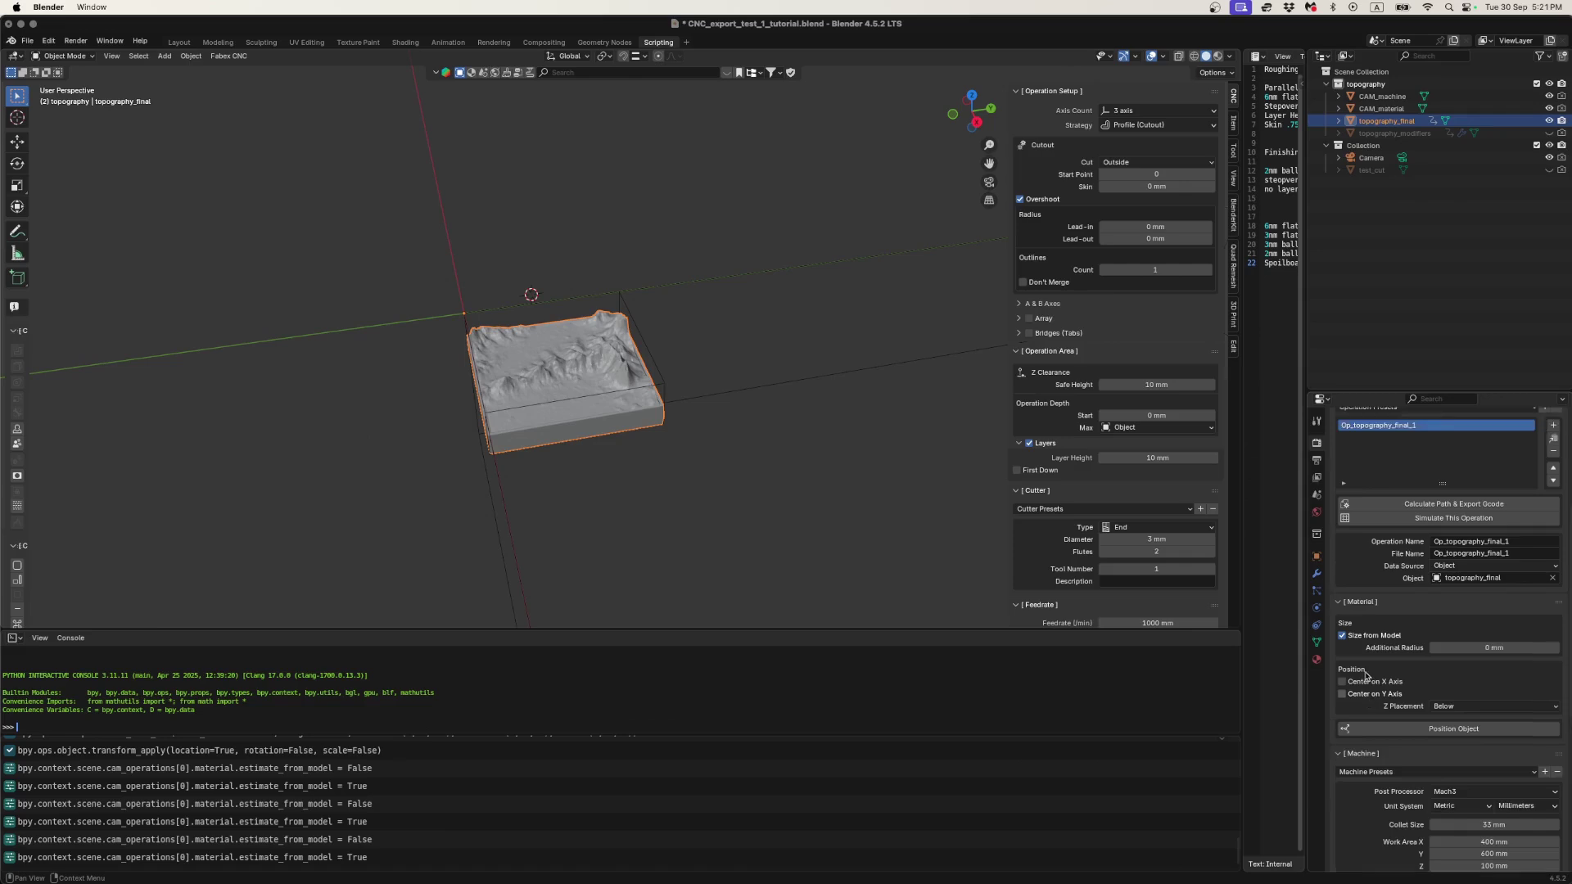
scroll(1365, 677, up, 1)
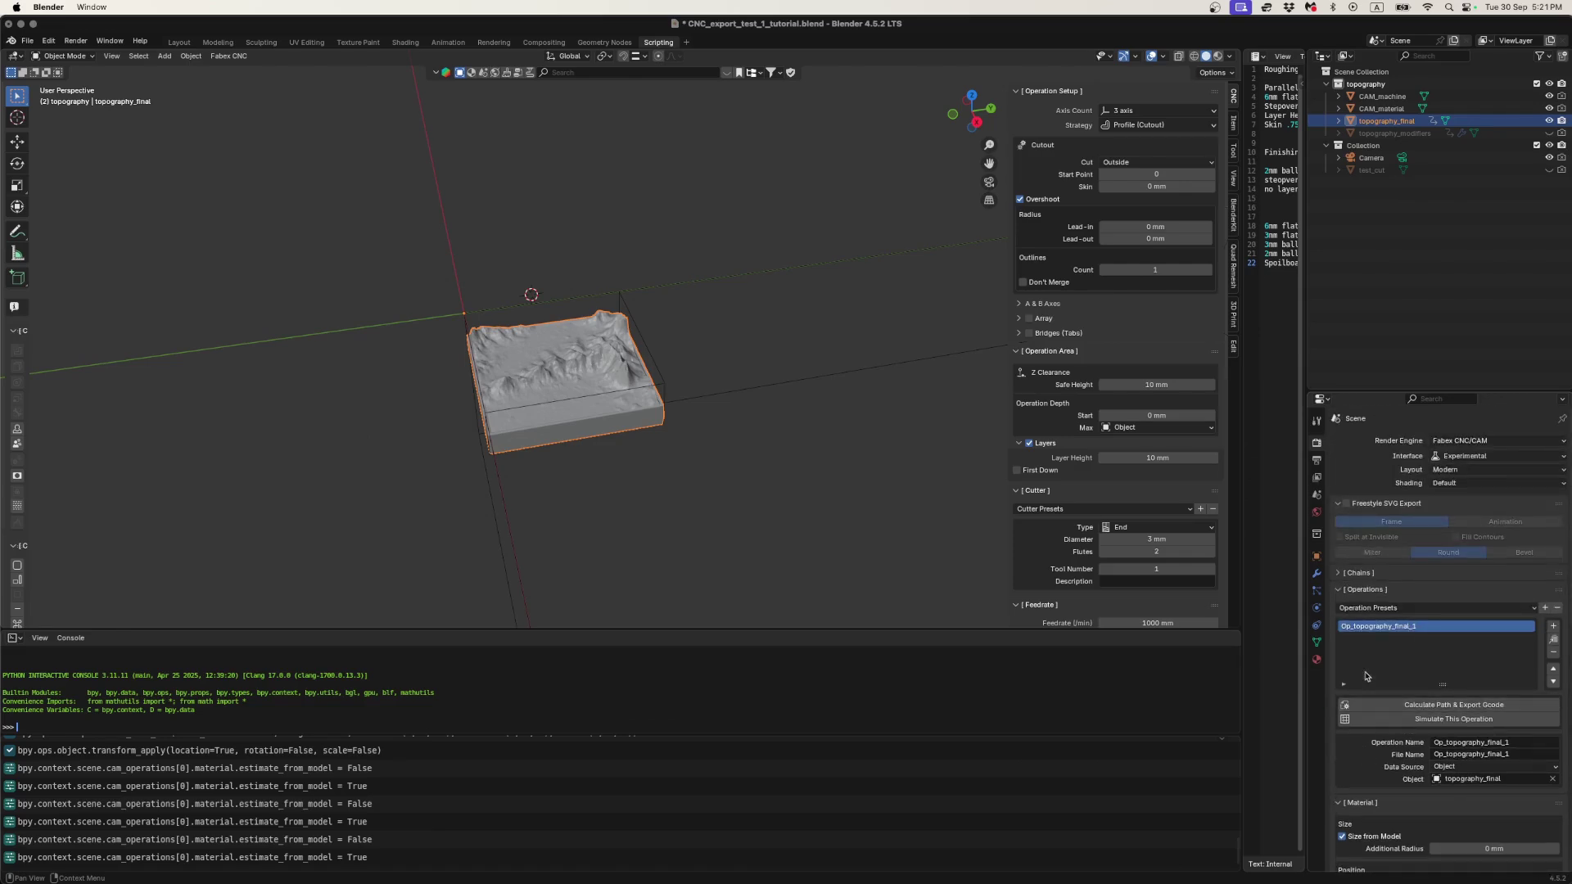
scroll(1365, 676, down, 20)
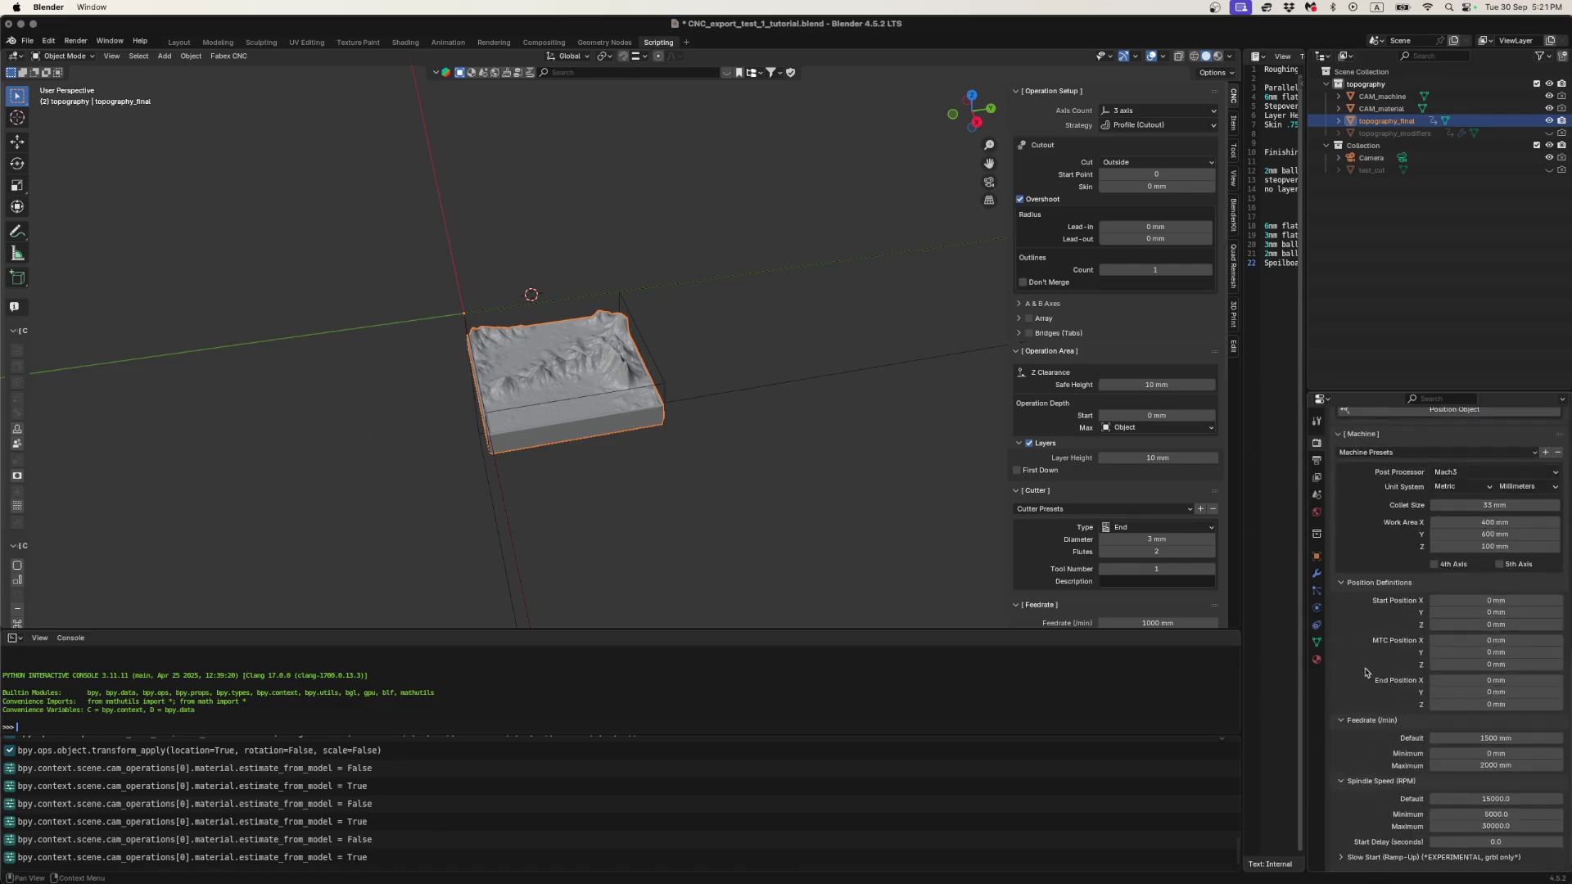
scroll(1365, 673, up, 20)
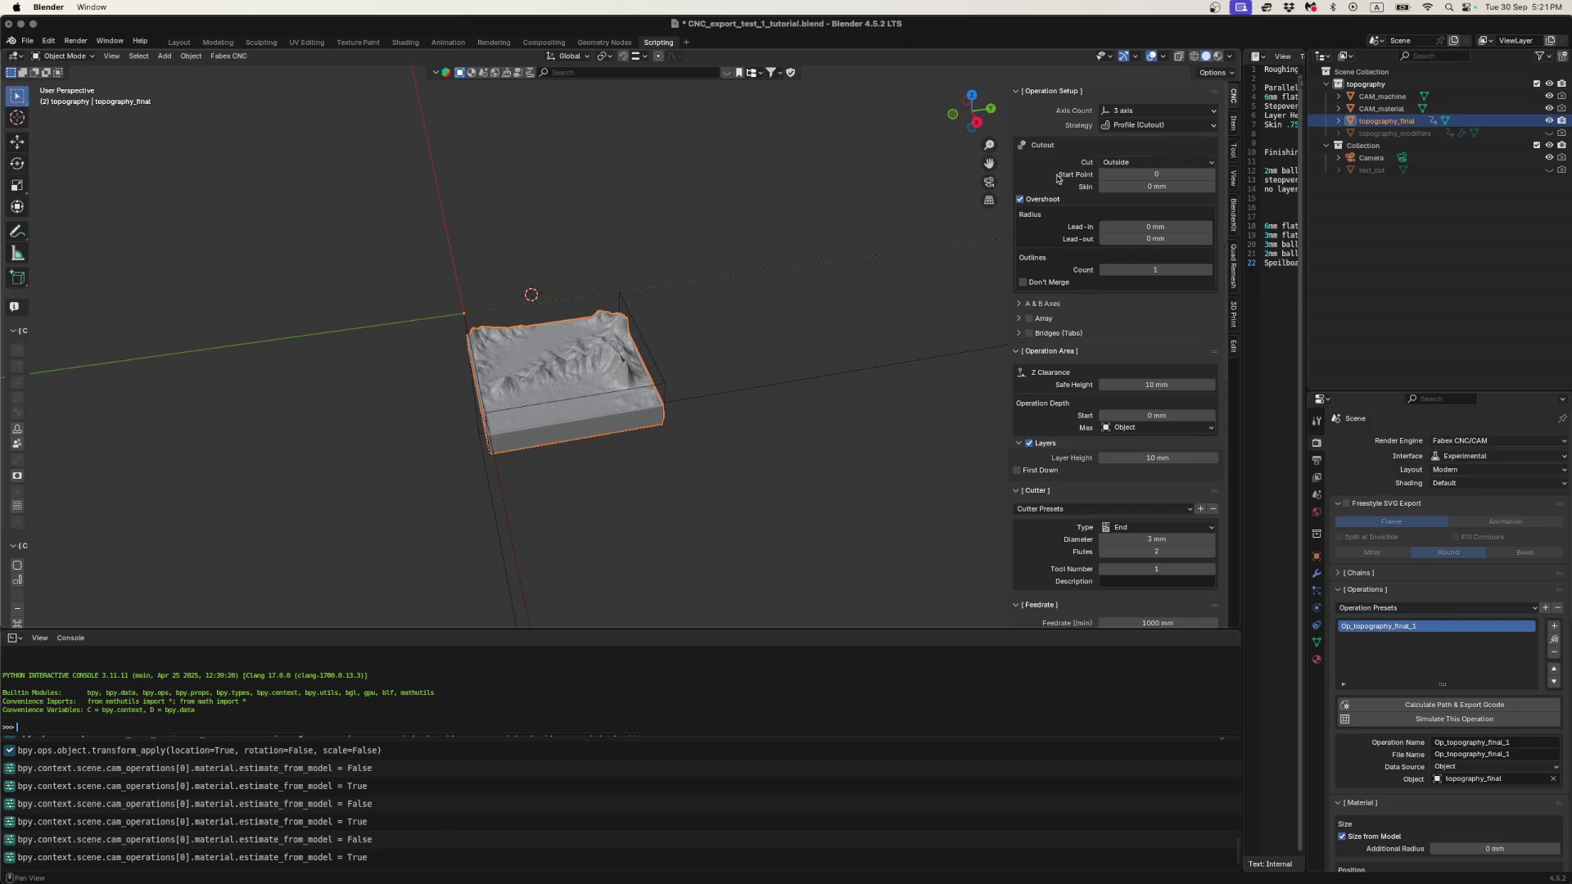
- Widen the text editor and delete the list of cutters below the roughing and finishing notes
drag(1243, 155, 1035, 155)
drag(1075, 215, 1275, 272)
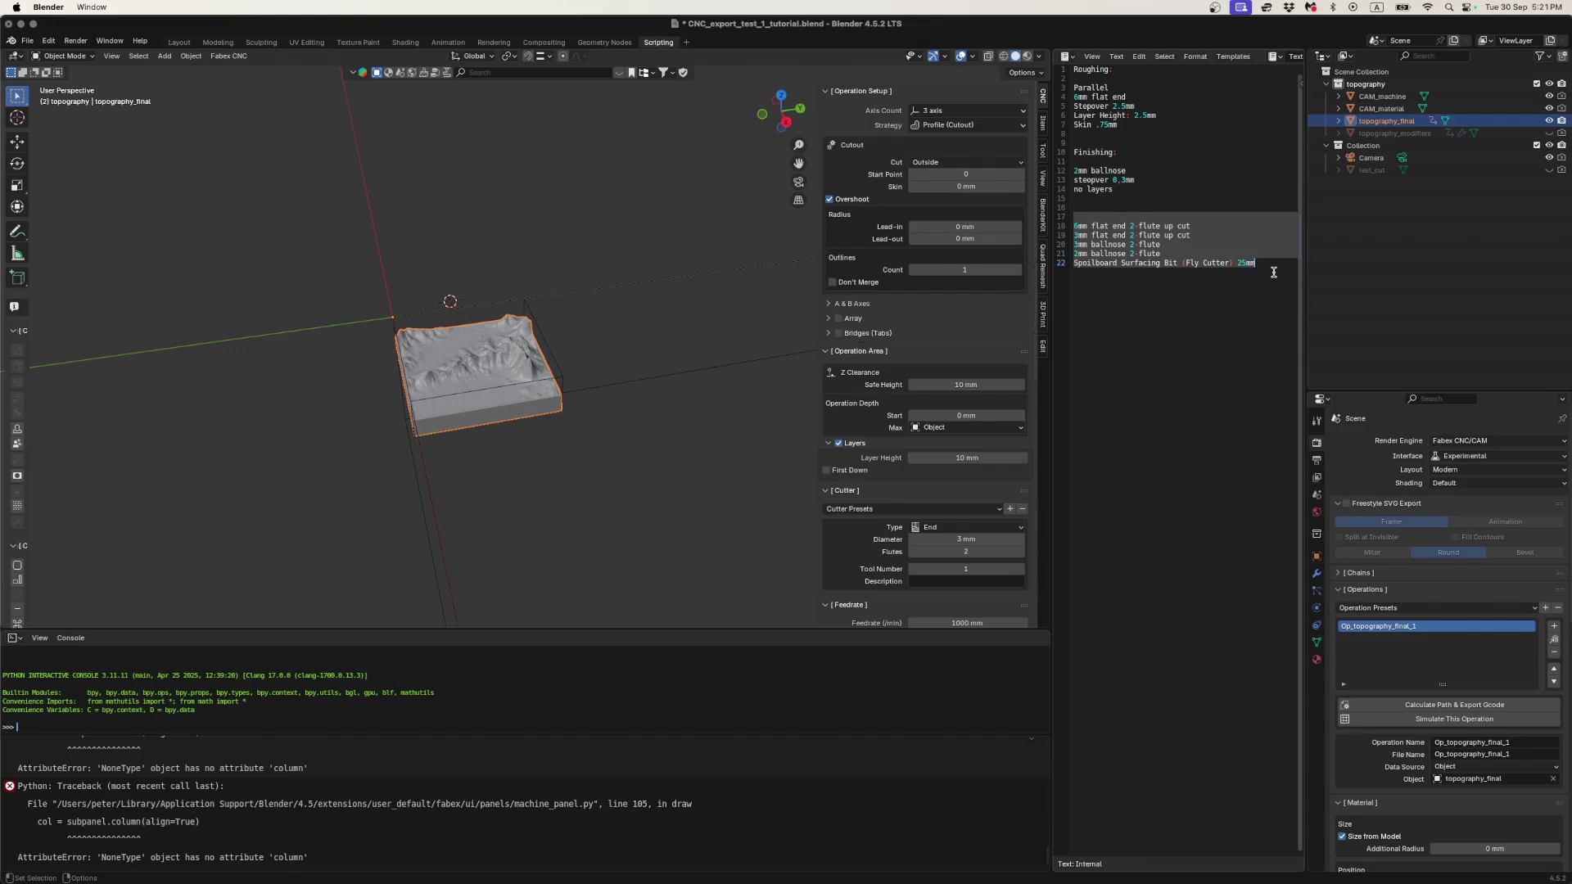
key(BackSpace)
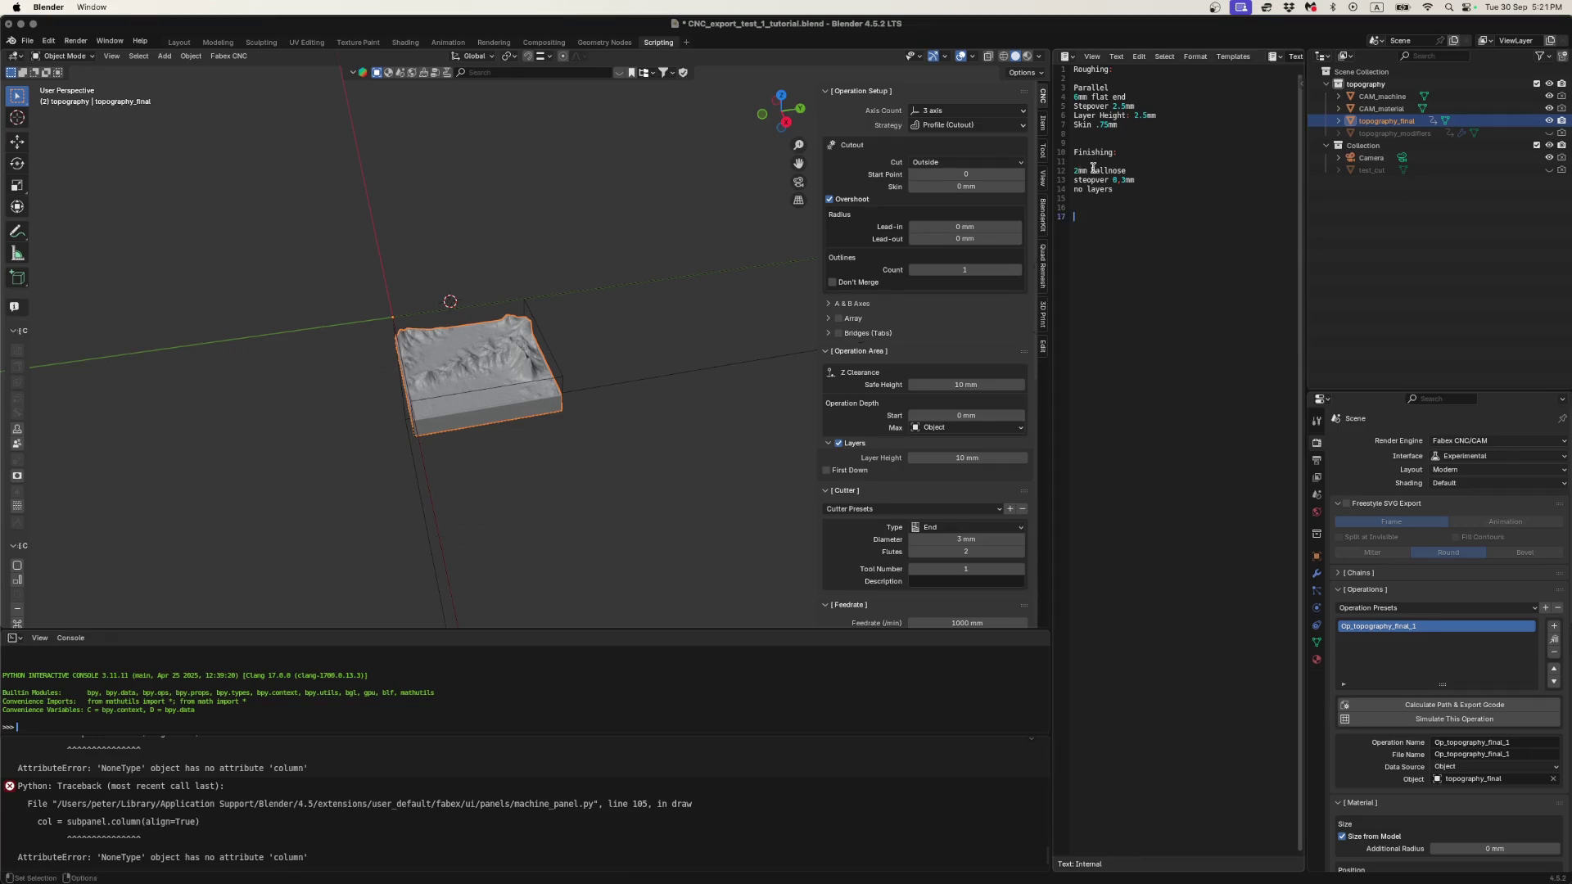
scroll(499, 420, up, 3)
middle_drag(499, 420, 535, 419)
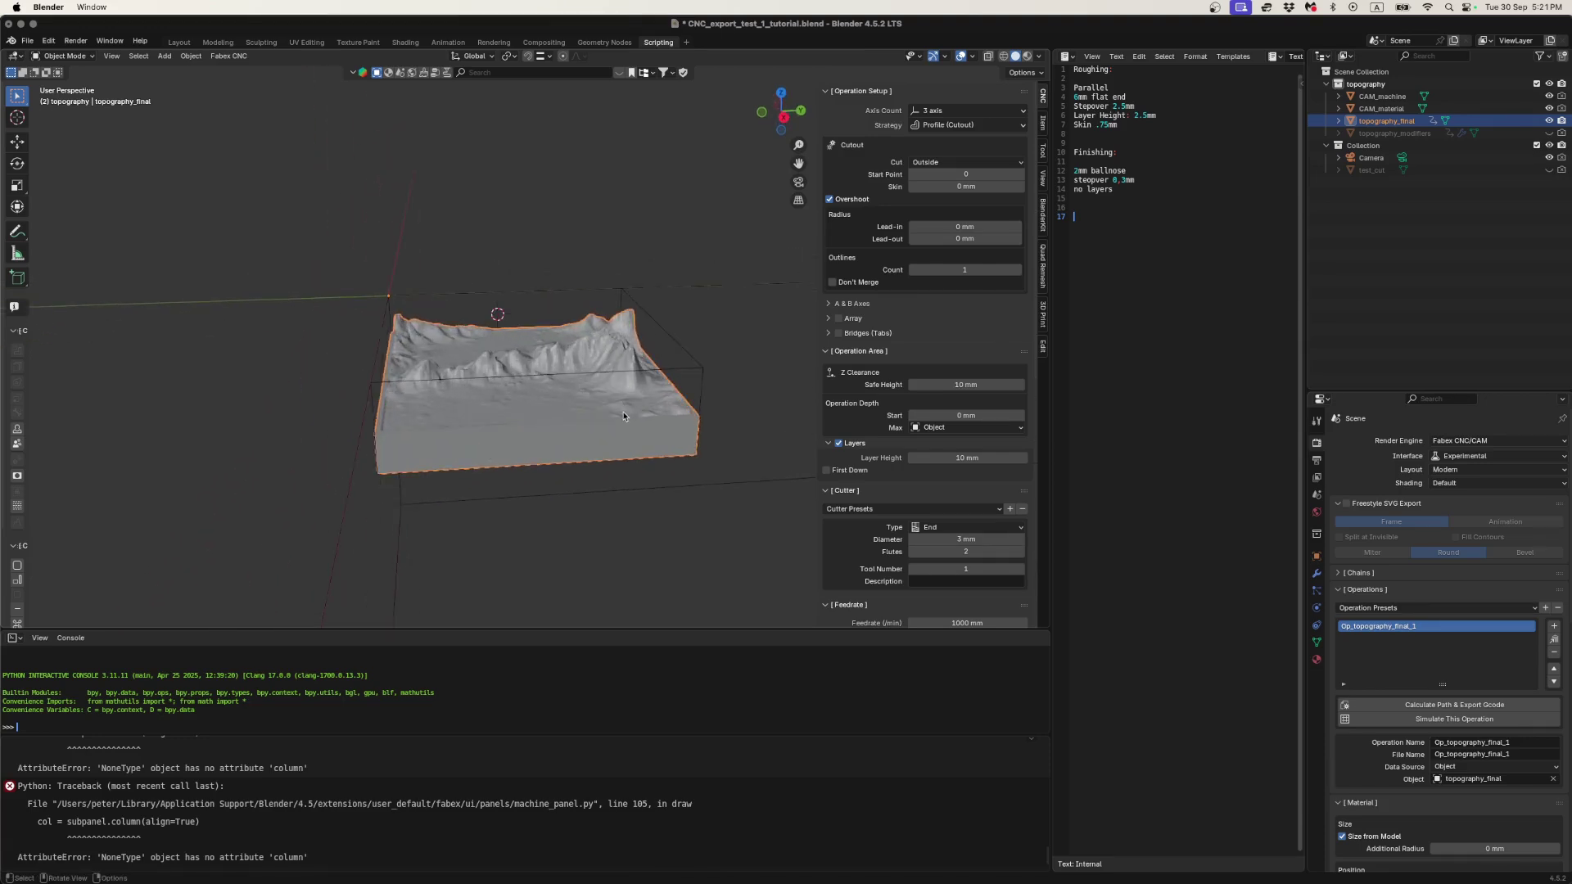
middle_drag(626, 416, 619, 406)
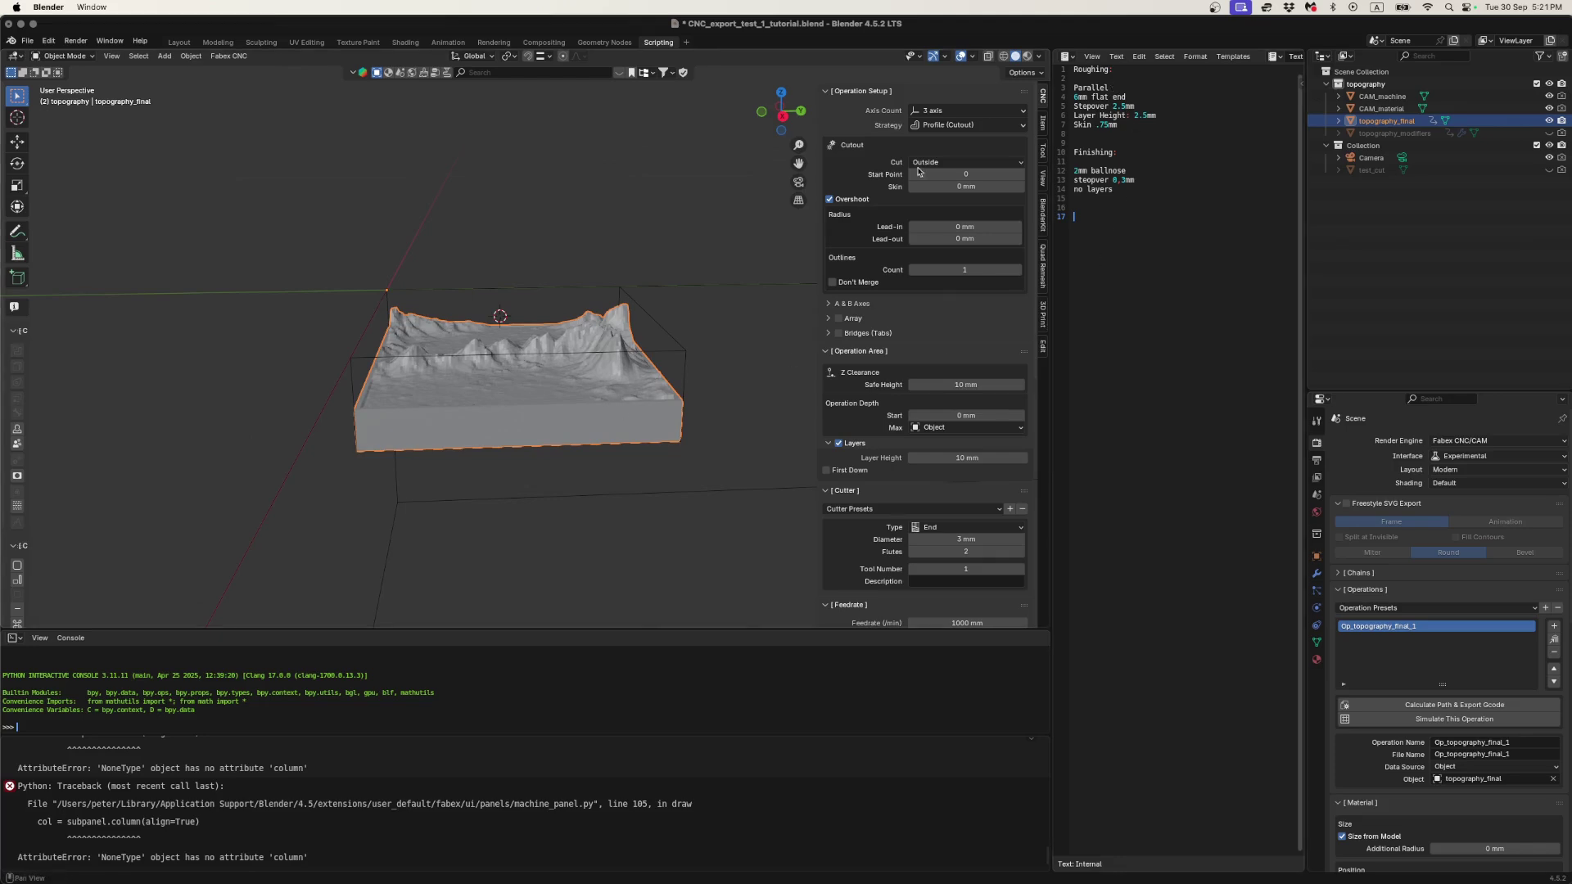
middle_drag(453, 369, 537, 398)
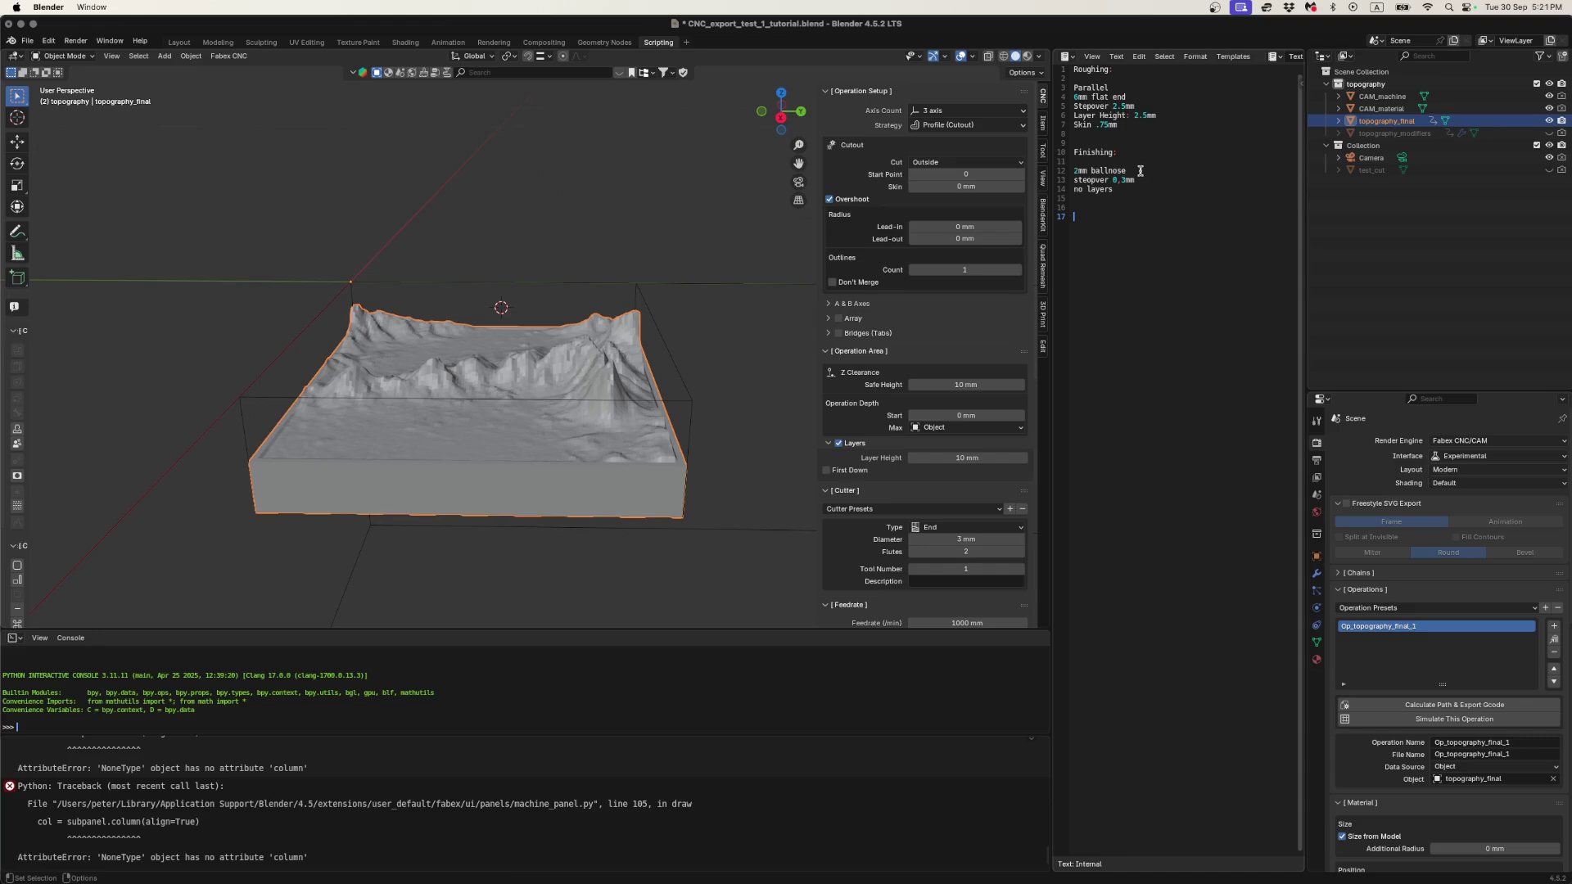
- Review the roughing and finishing notes and set the operation's strategy to Parallel
drag(1135, 172, 1070, 172)
click(1136, 202)
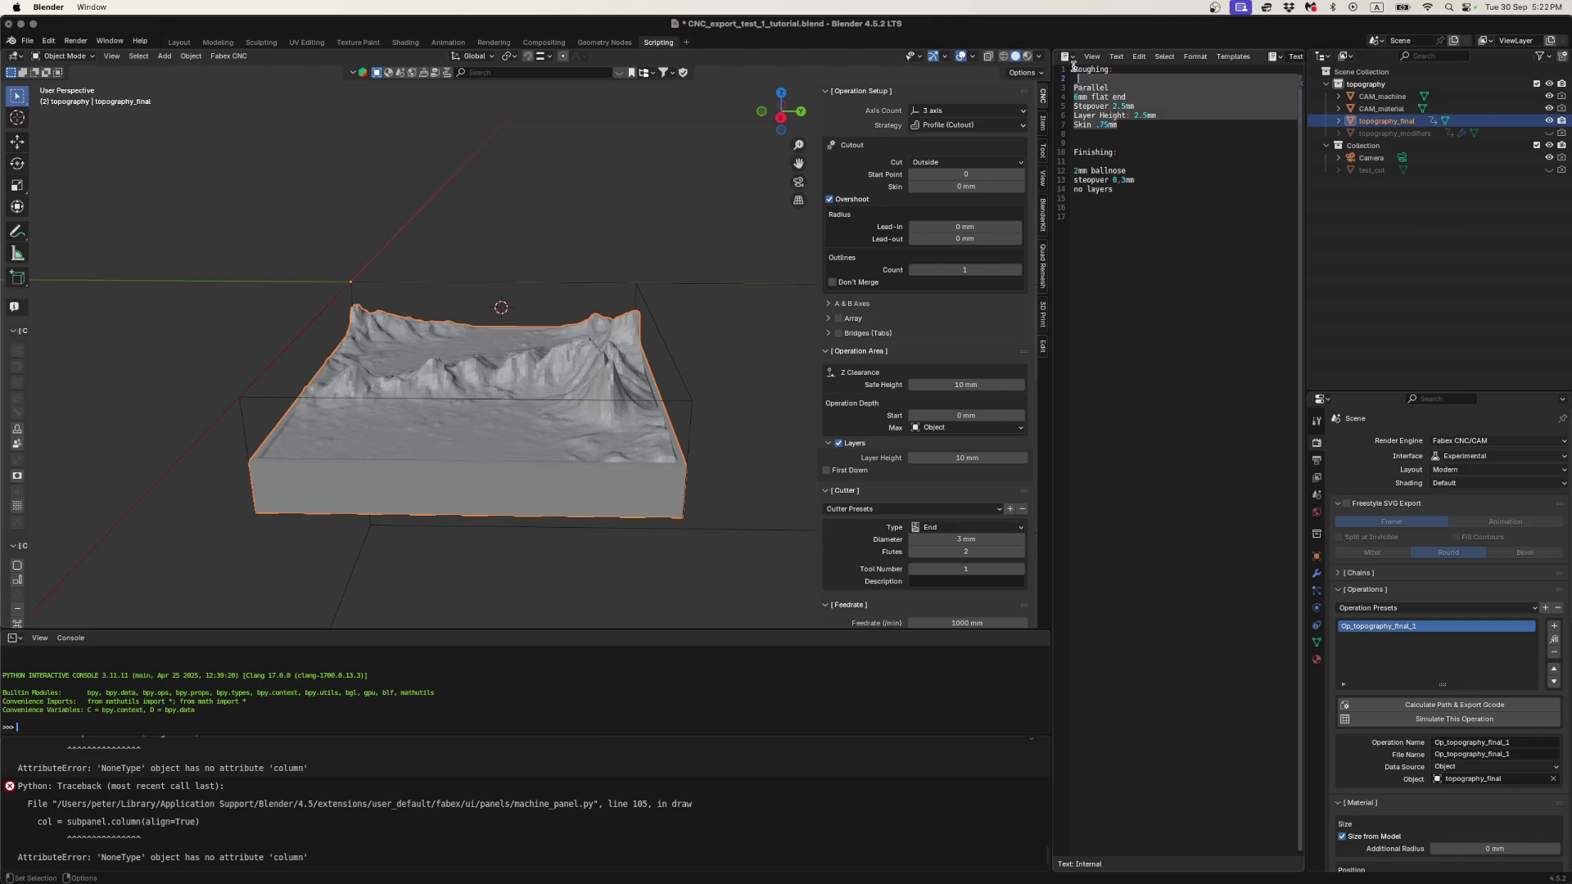
click(1108, 98)
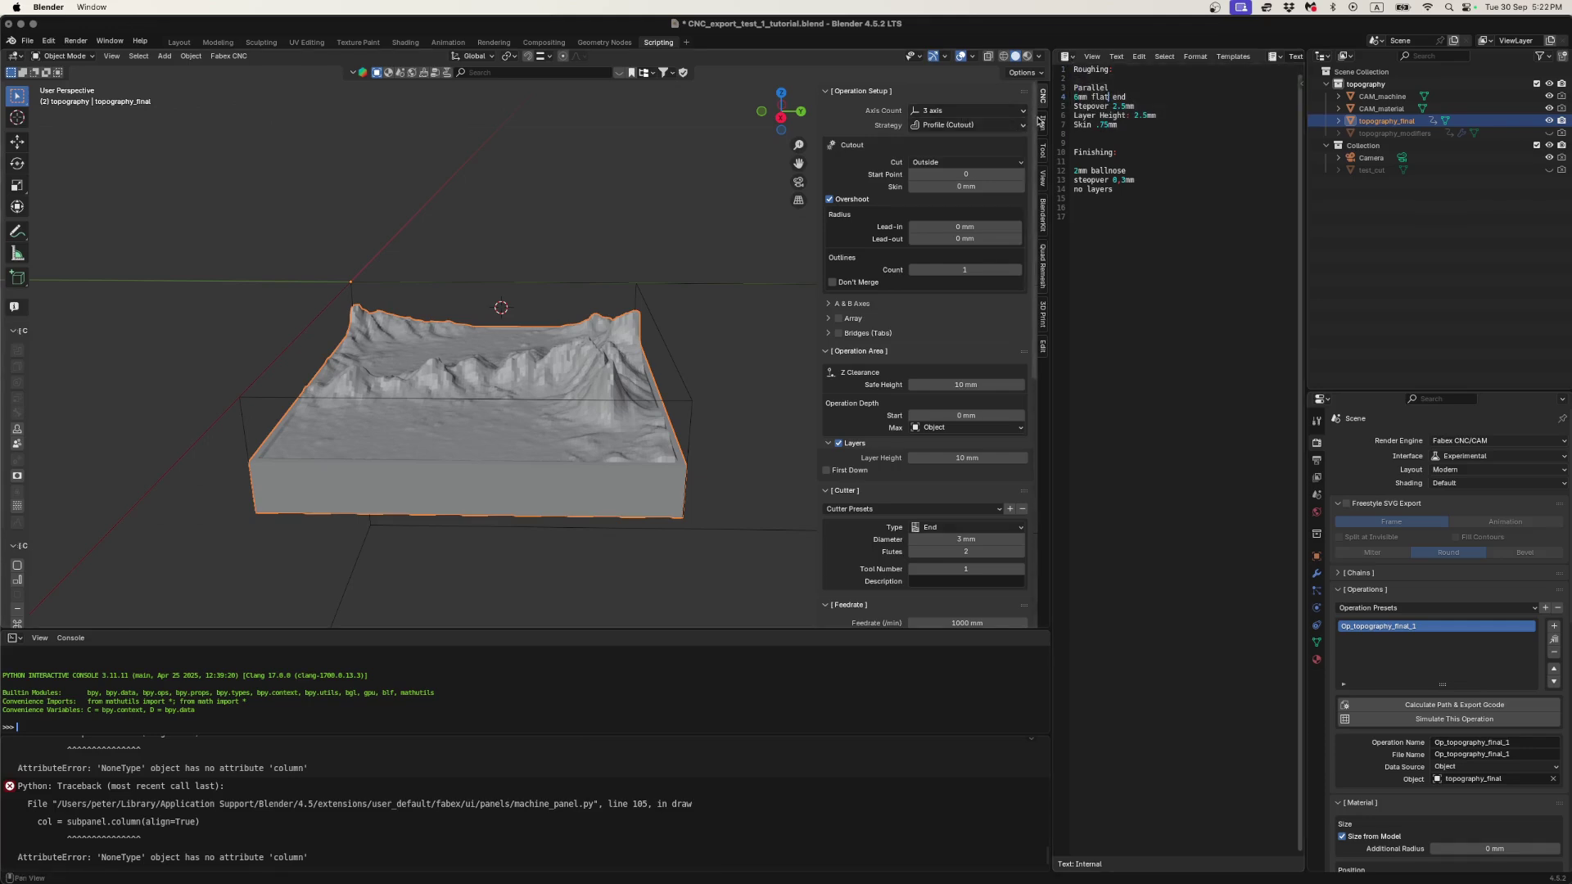
click(969, 125)
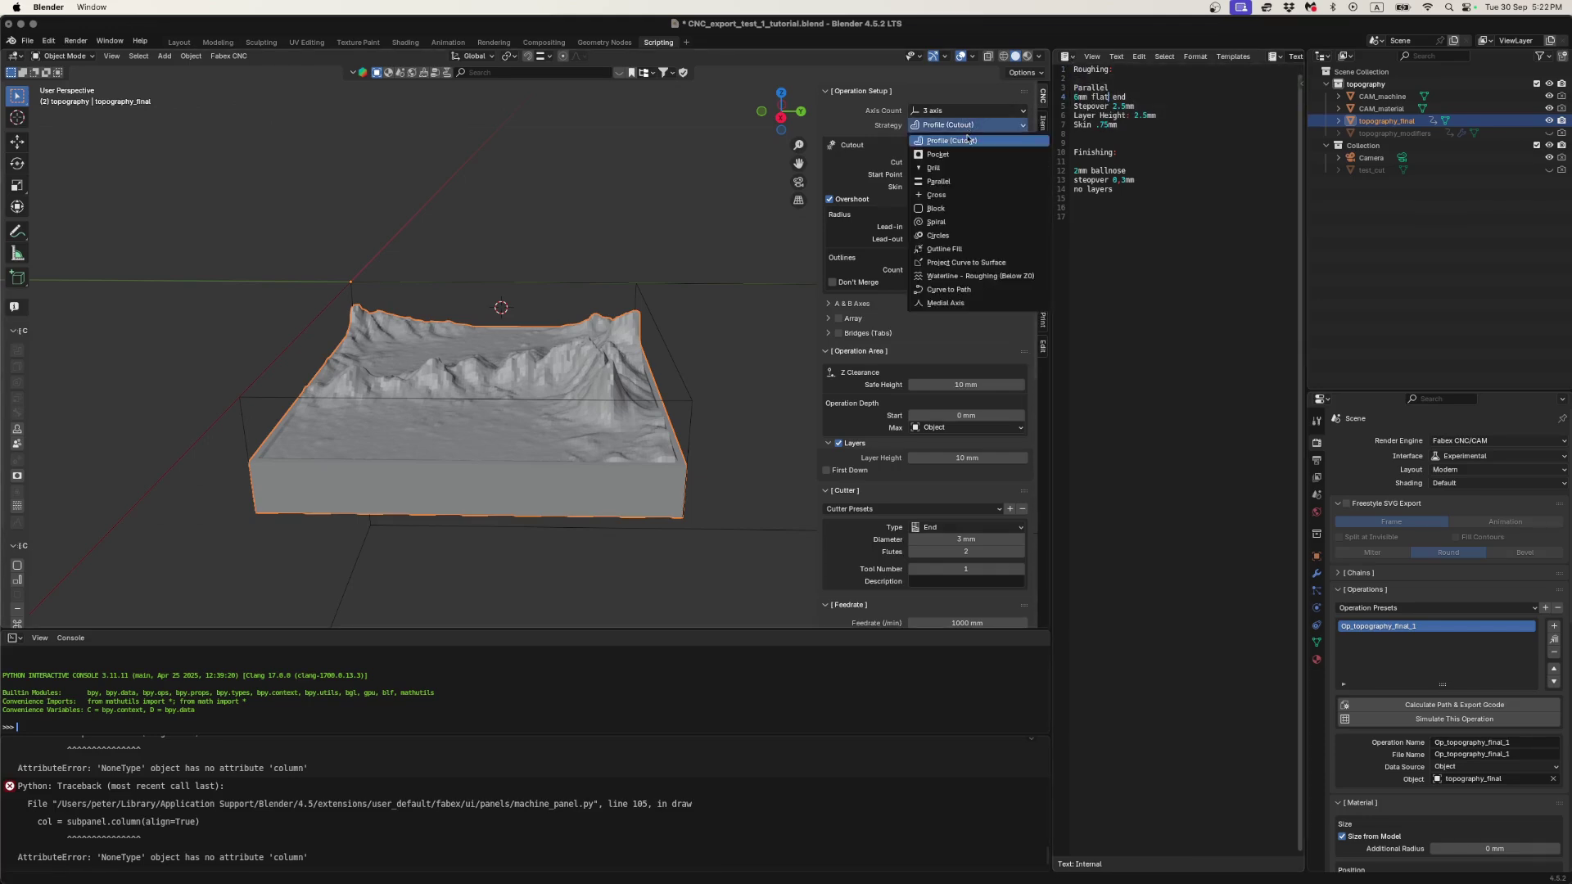
click(941, 181)
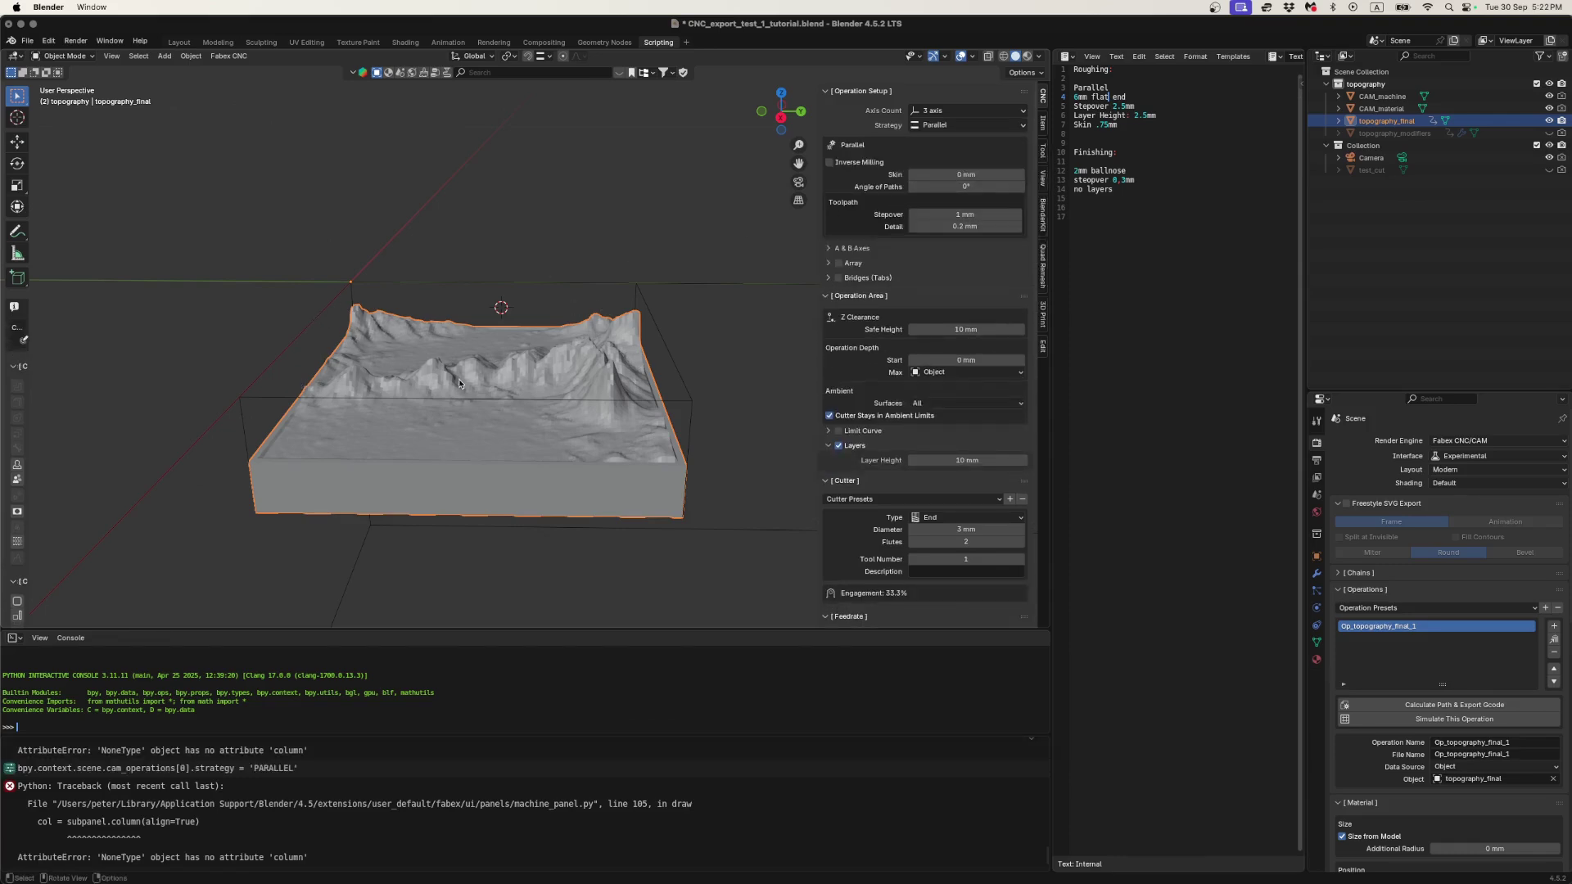
- Set the parallel operation's skin to 0.75 mm and its toolpath stepover to 2.5 mm
click(987, 175)
text(.75)
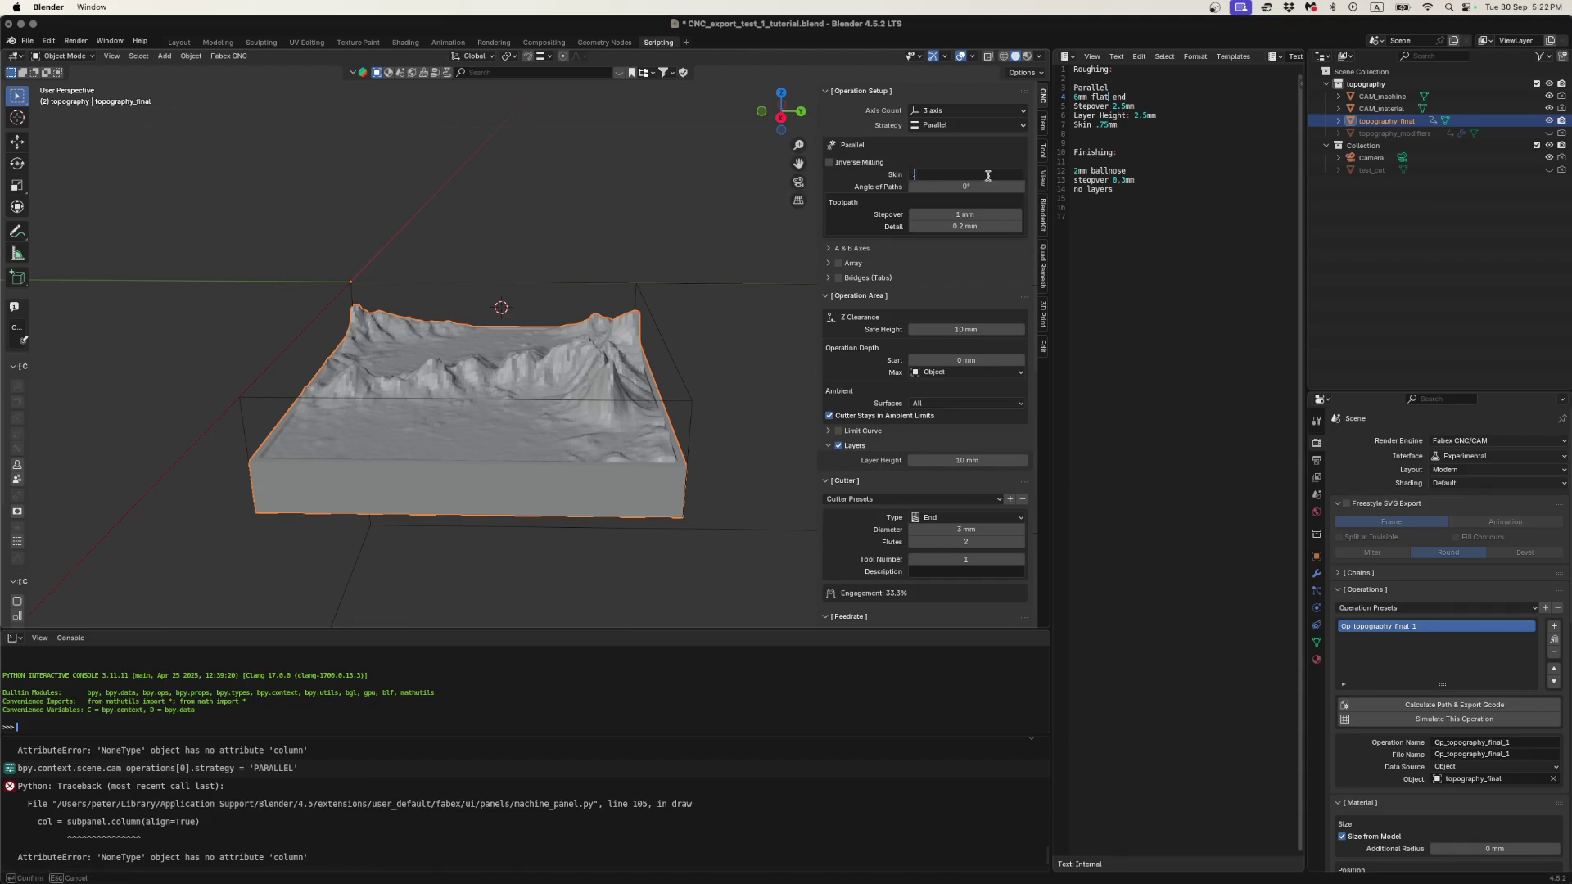
key(Return)
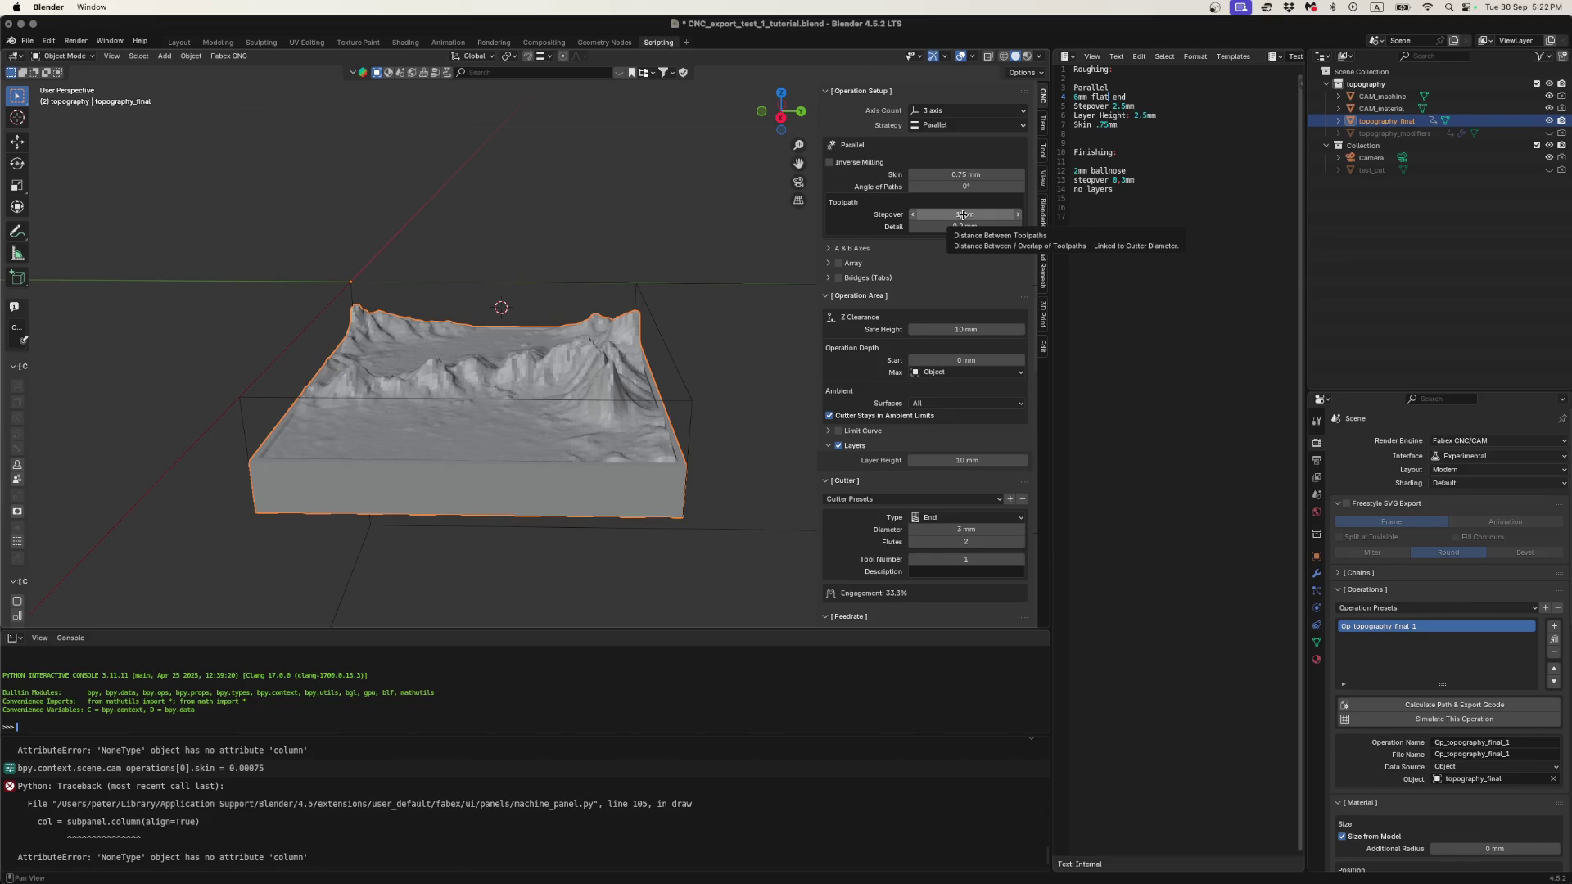
click(963, 214)
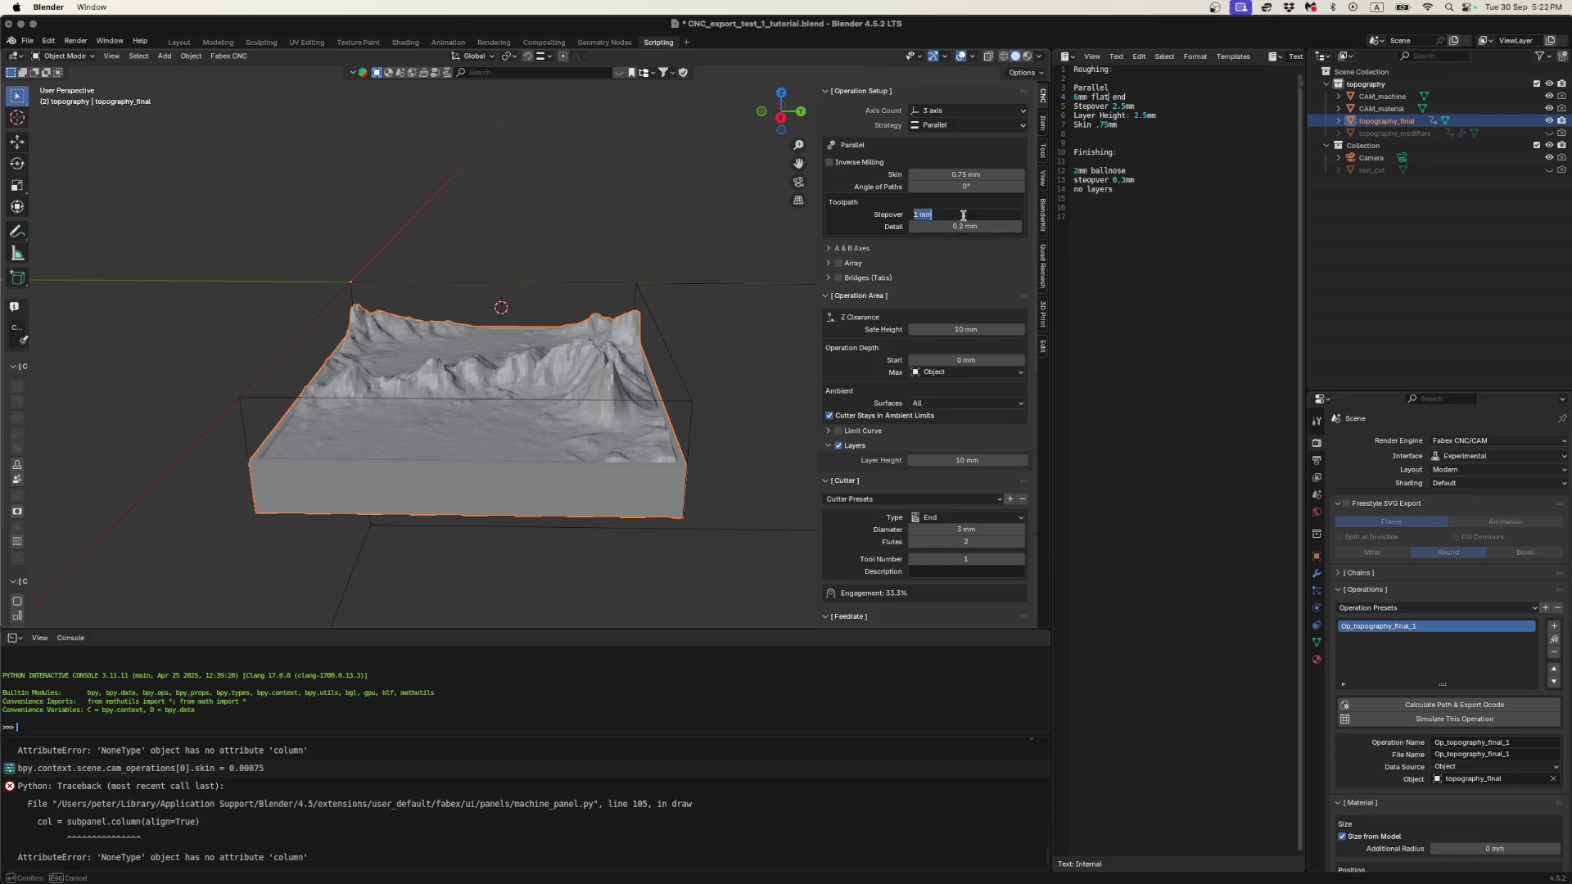
text(2.5)
key(Return)
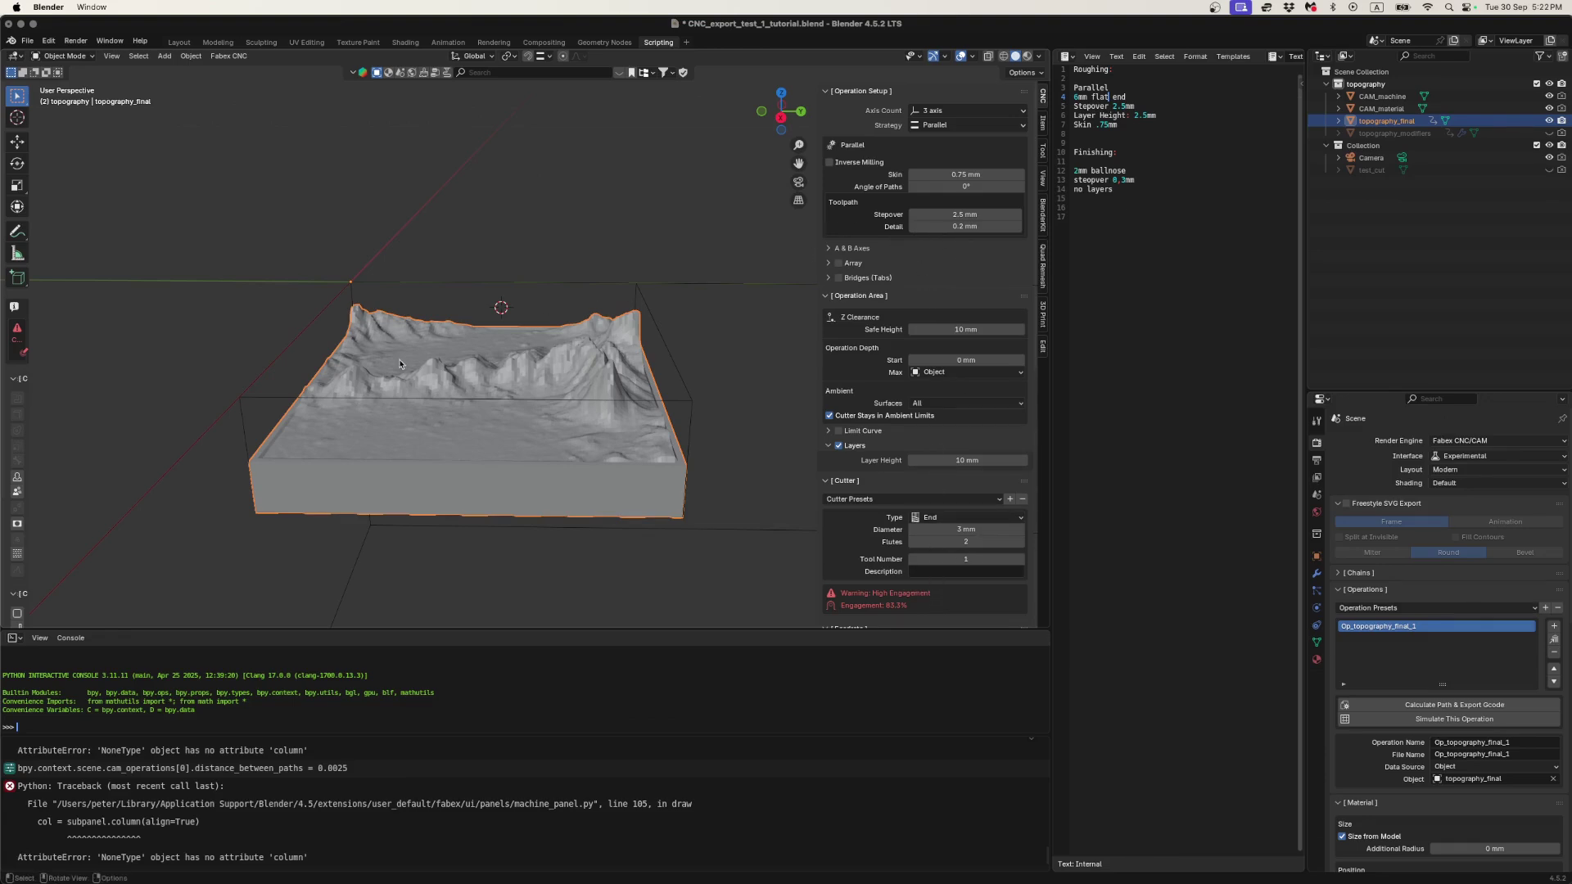
- Sketch annotation lines across the terrain's flat front area to illustrate neighbouring parallel toolpaths
click(17, 231)
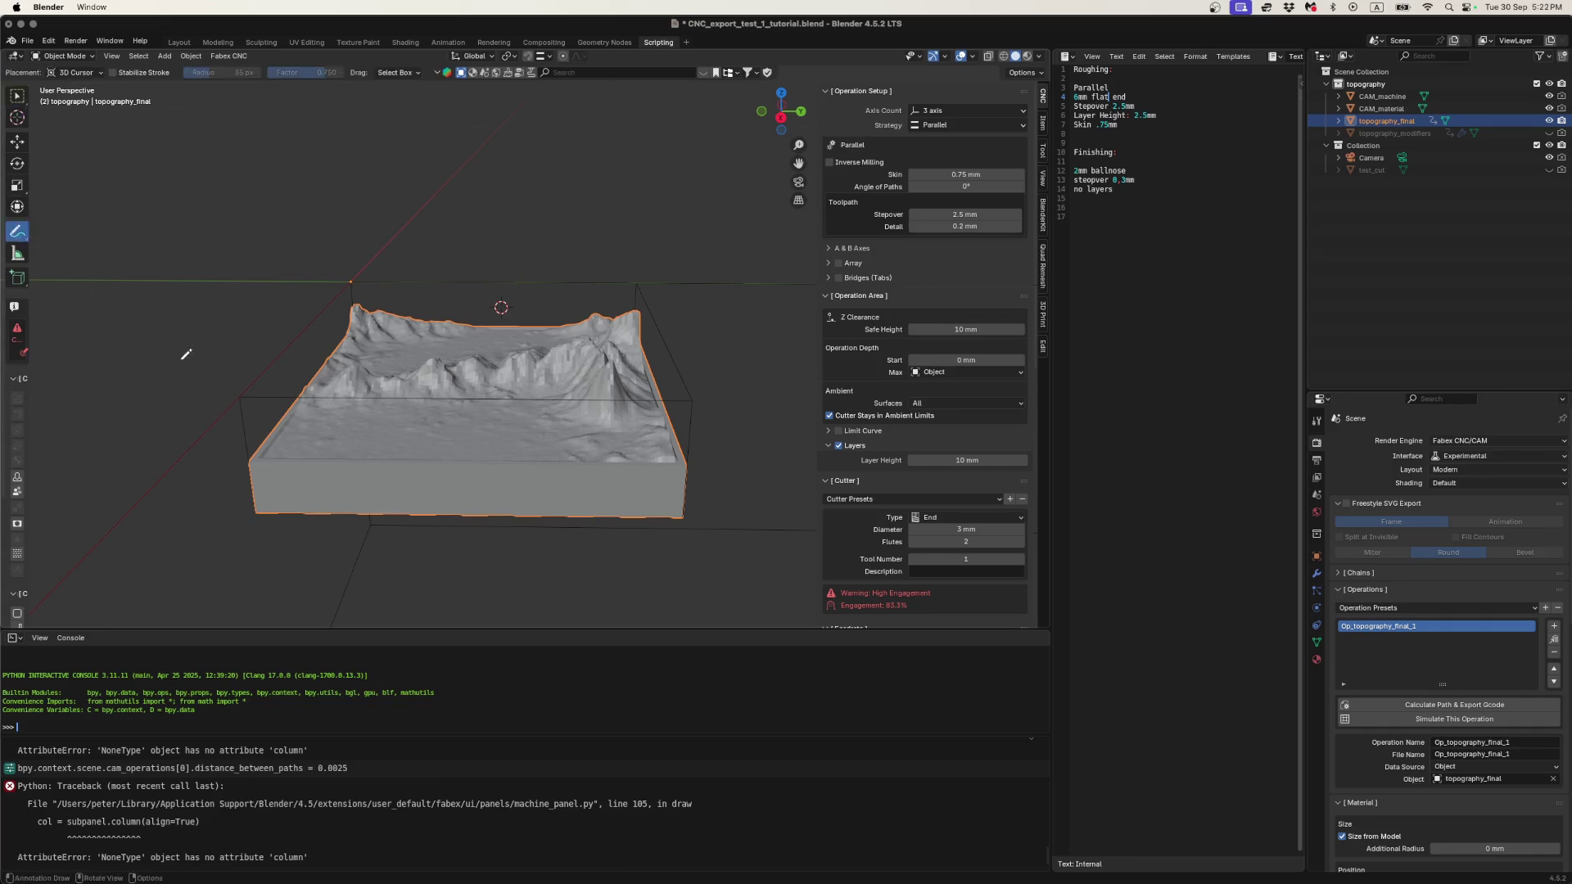
drag(295, 416, 299, 415)
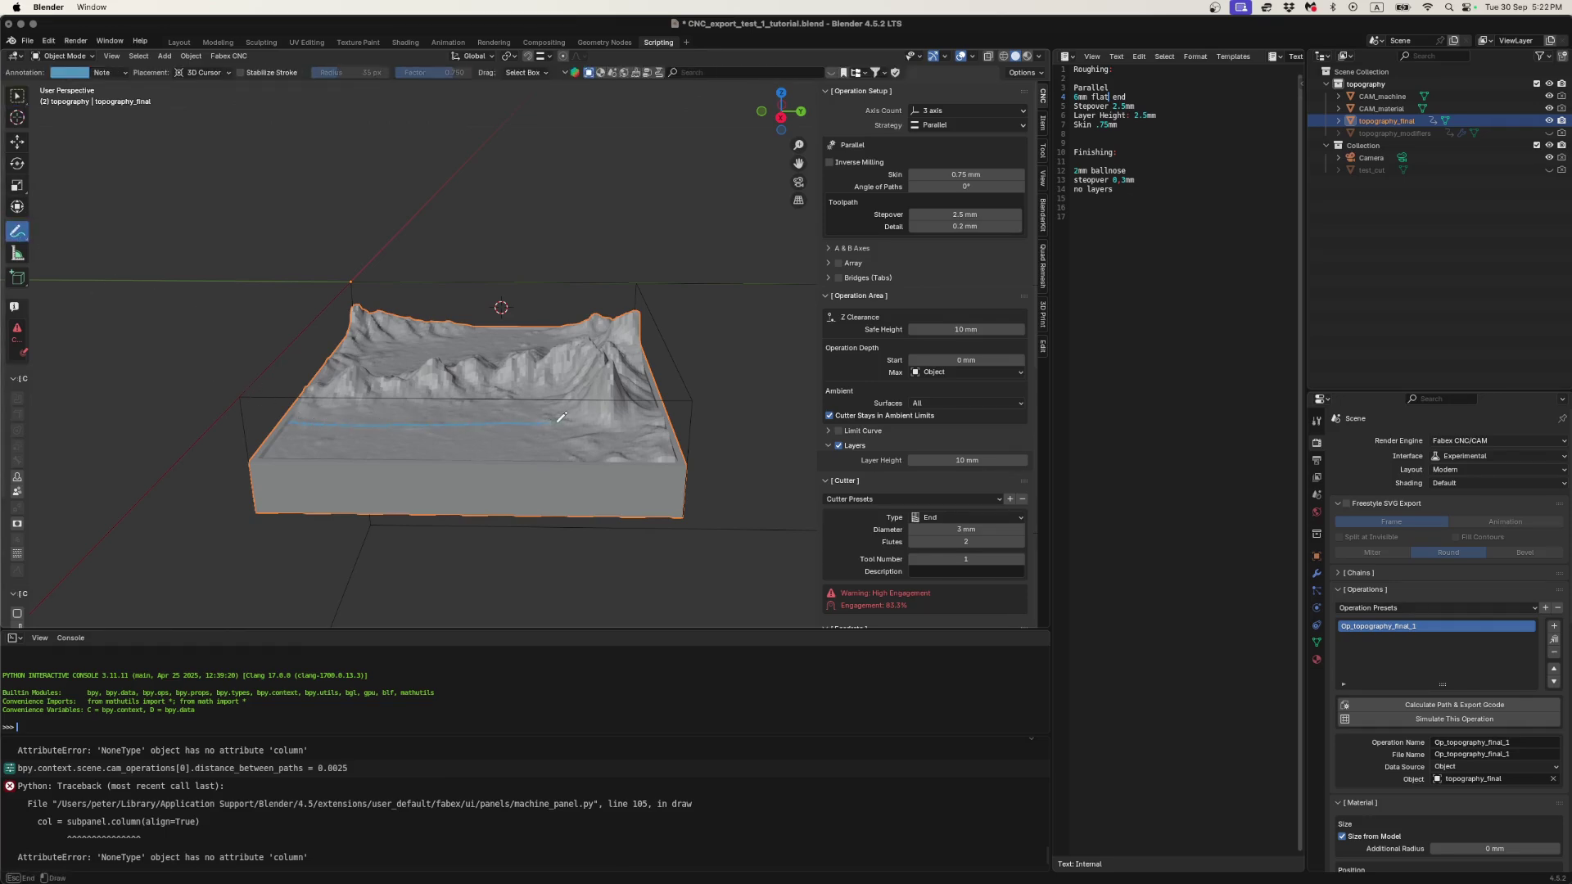
drag(562, 417, 535, 432)
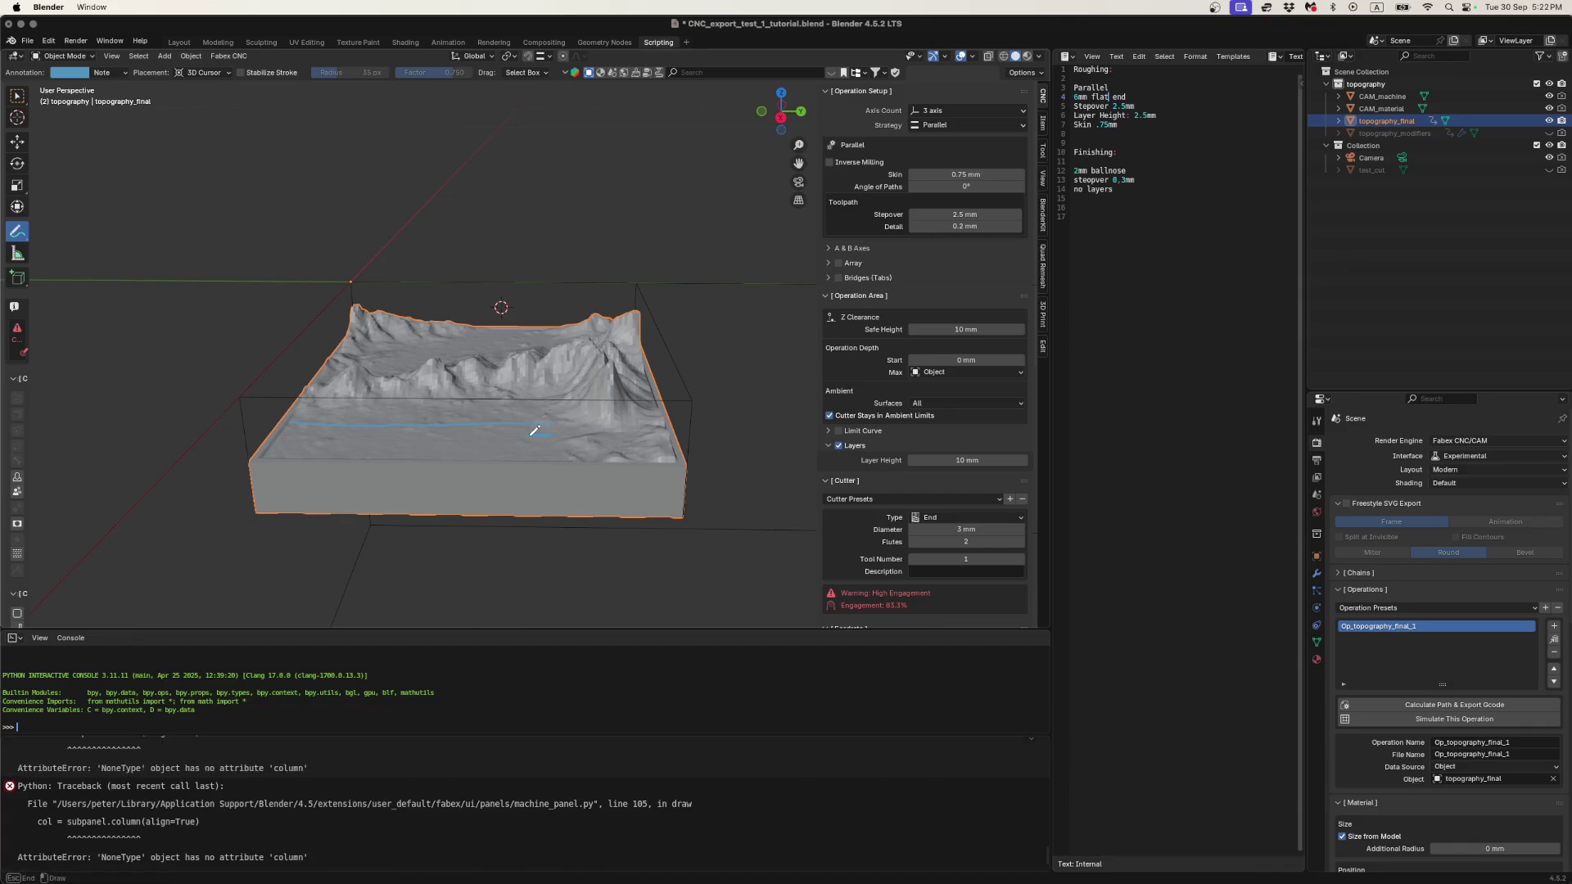
drag(259, 439, 260, 440)
key(ctrl+z)
drag(306, 434, 332, 427)
scroll(573, 434, up, 3)
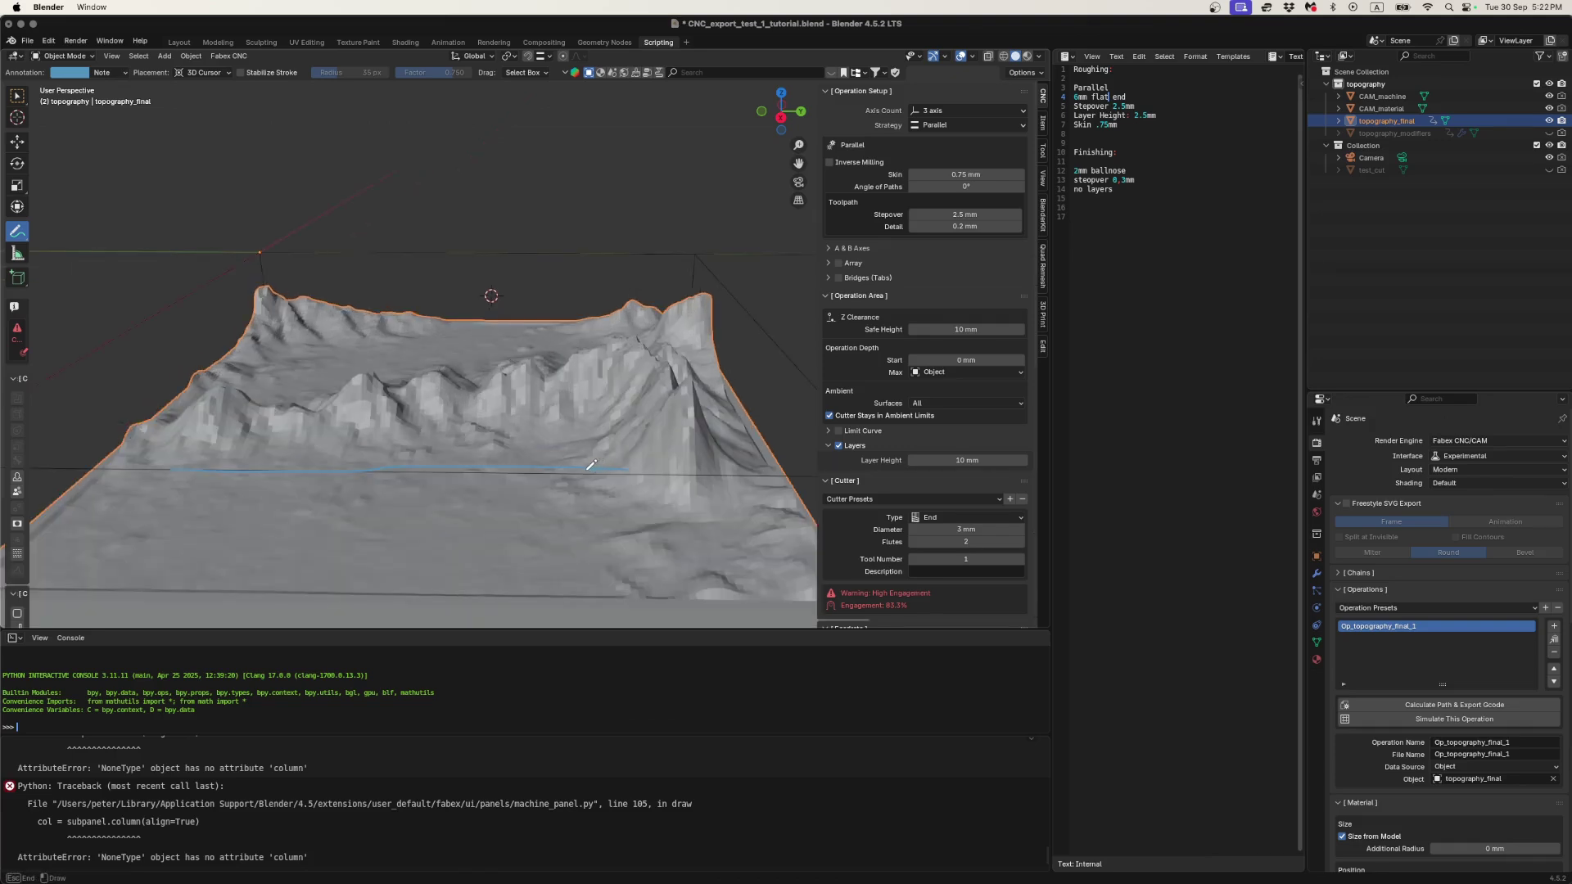
key(Escape)
- Highlight the stepover line in the roughing notes and set the cutter's diameter to 6 mm
triple_click(1137, 100)
triple_click(1135, 106)
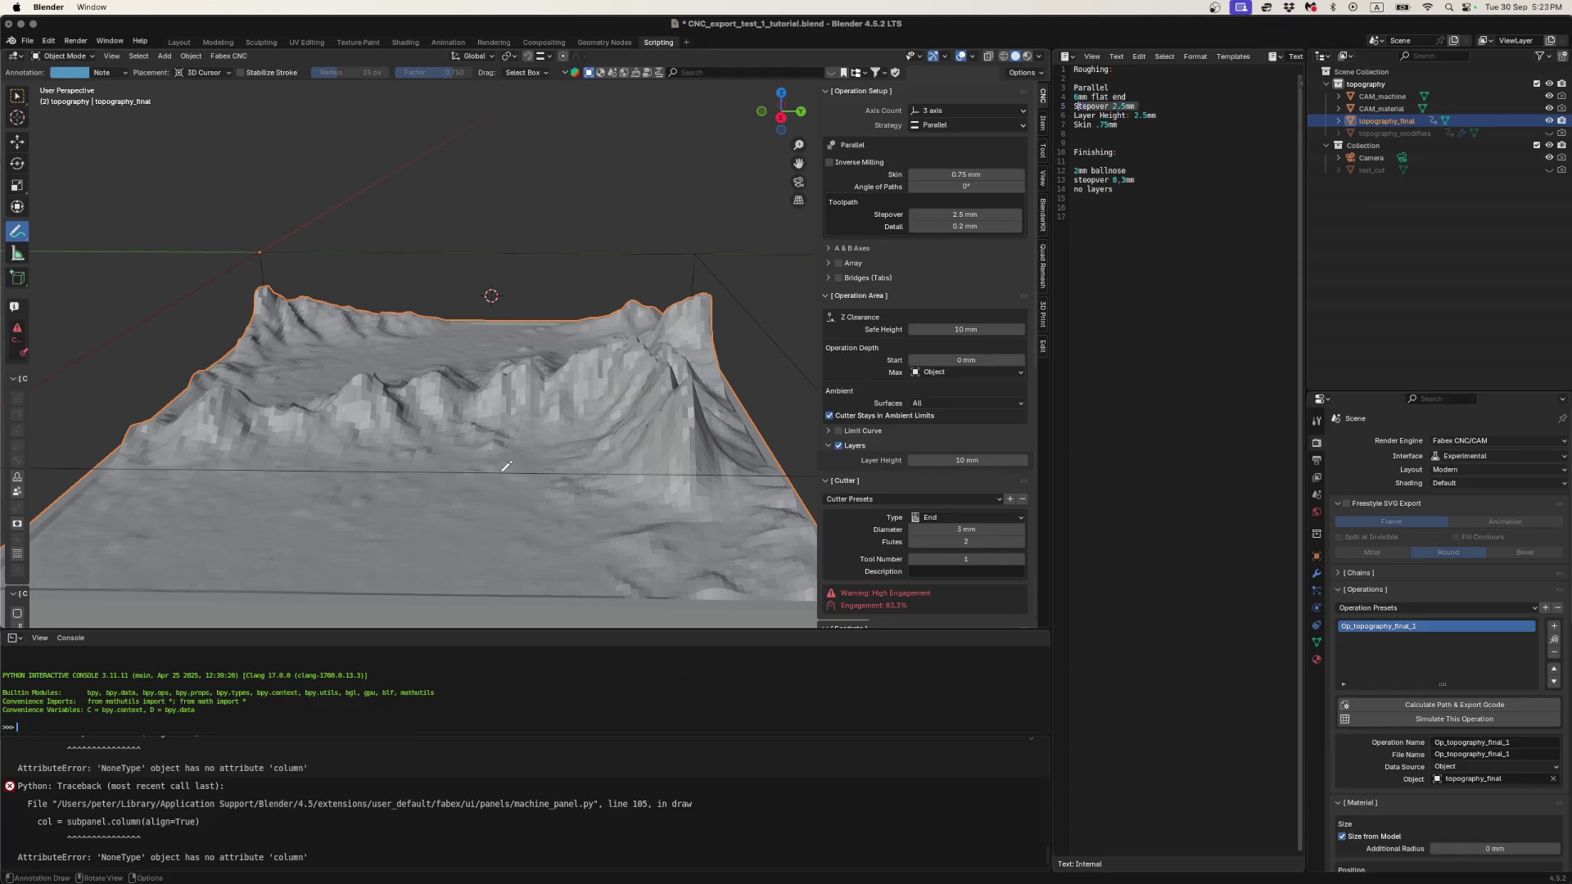
scroll(505, 467, down, 4)
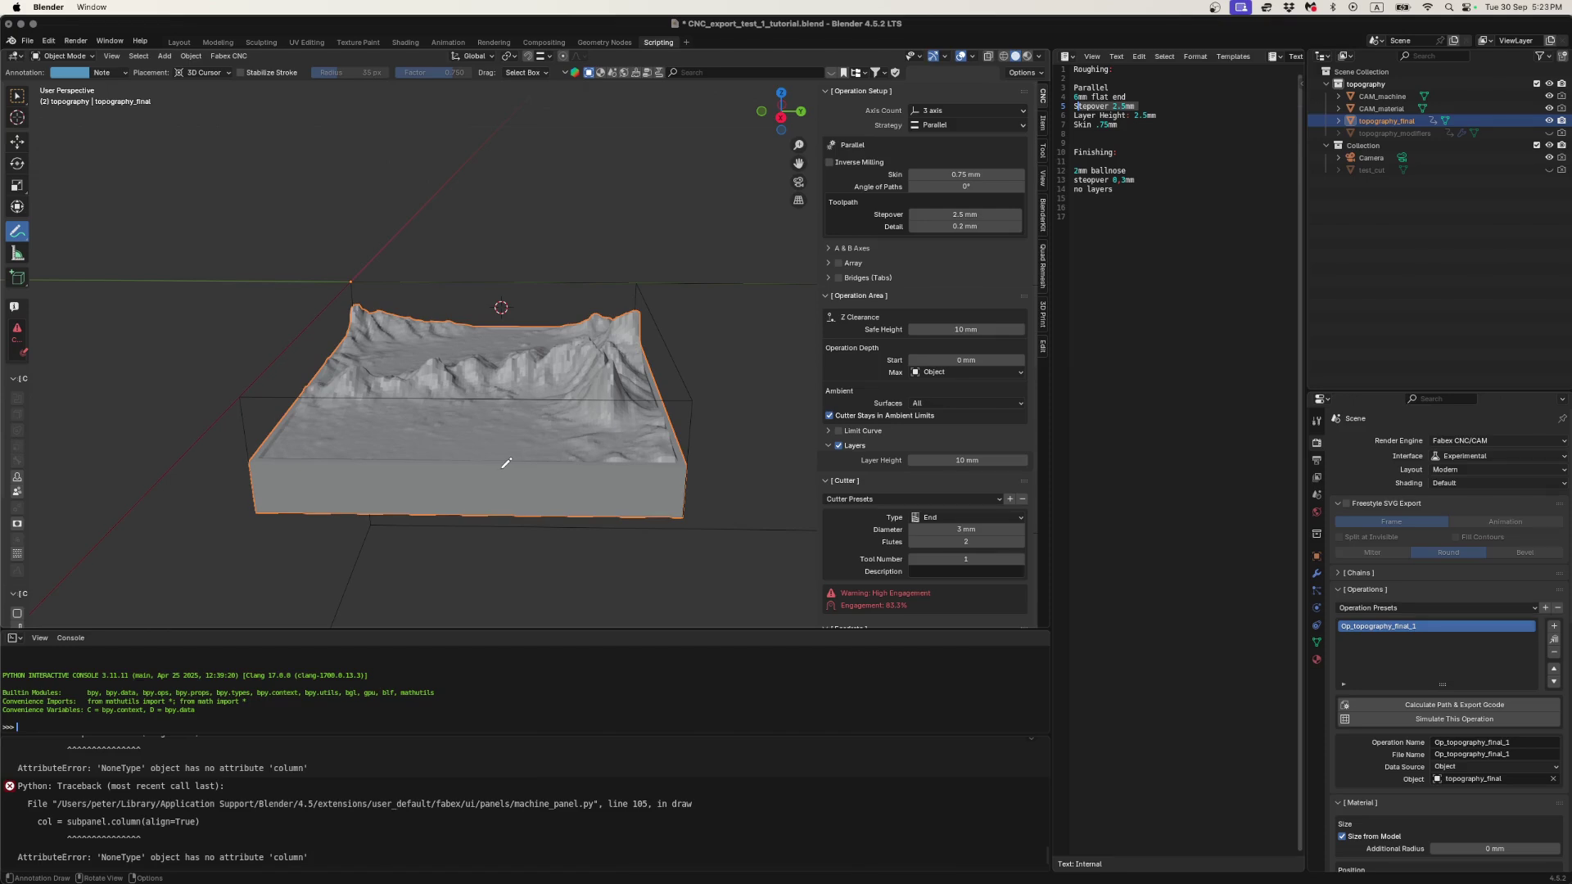
click(939, 528)
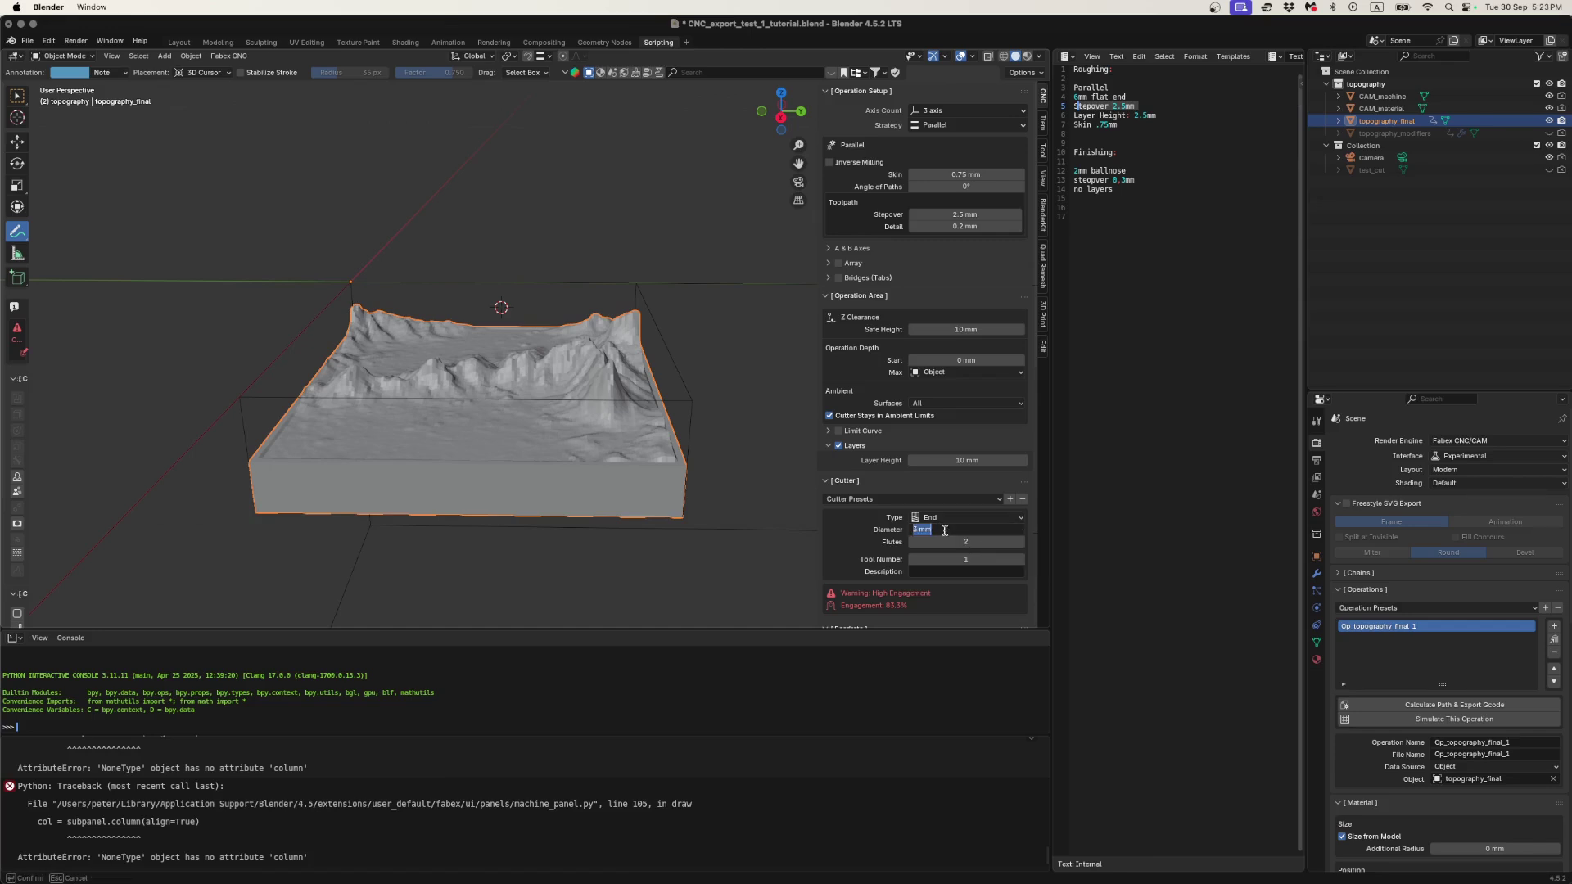
text(6)
key(Return)
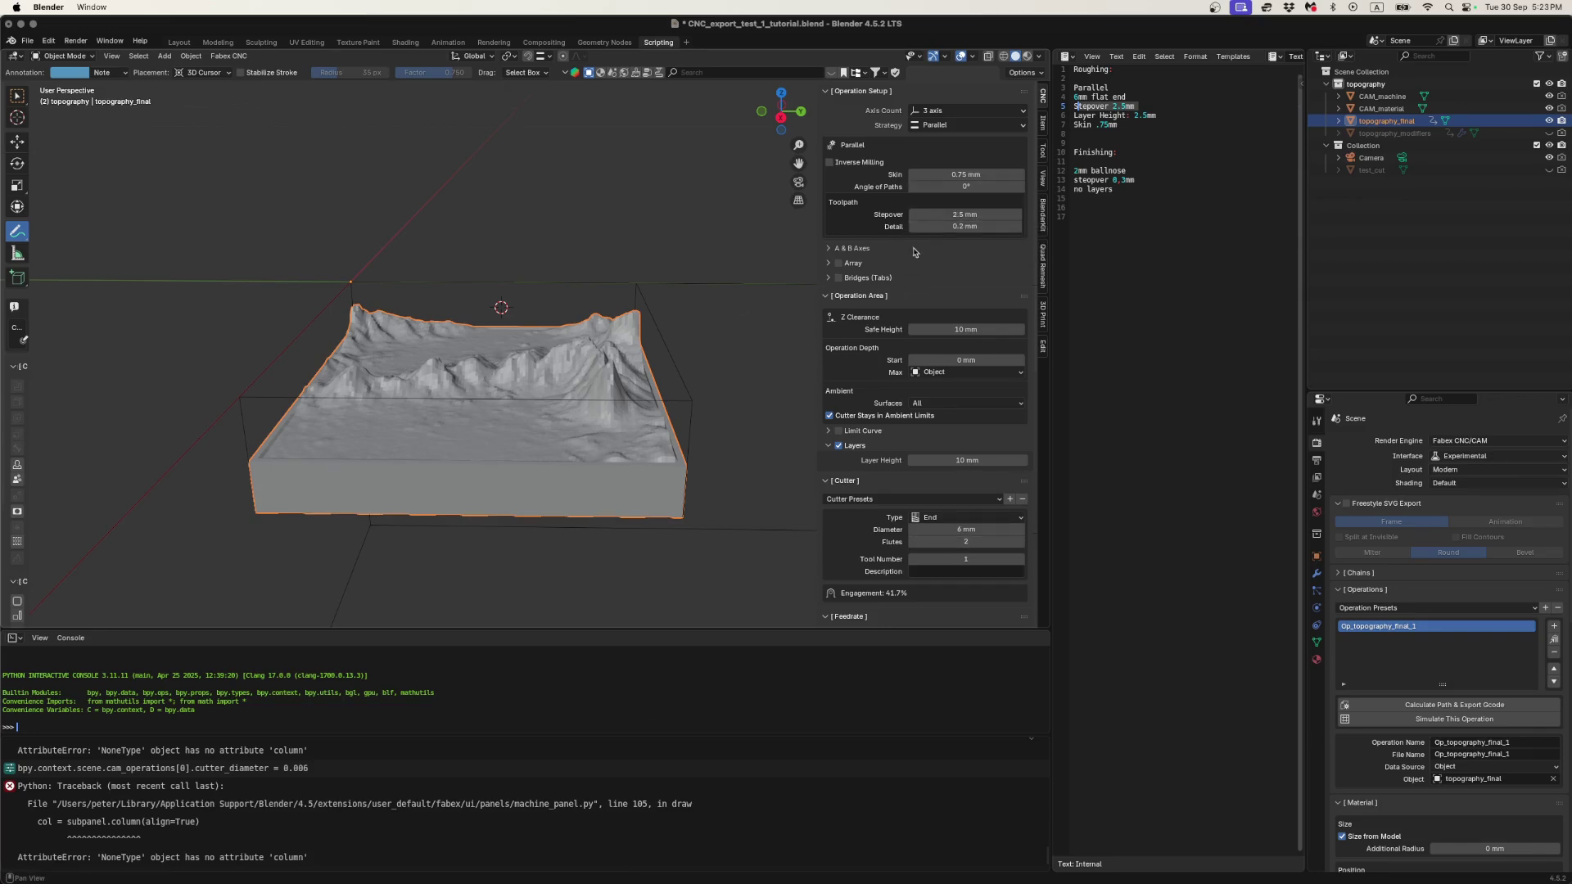
- Check the stepover against the cutter size and notes, and choose End as the cutter type for the flat end mill
click(950, 214)
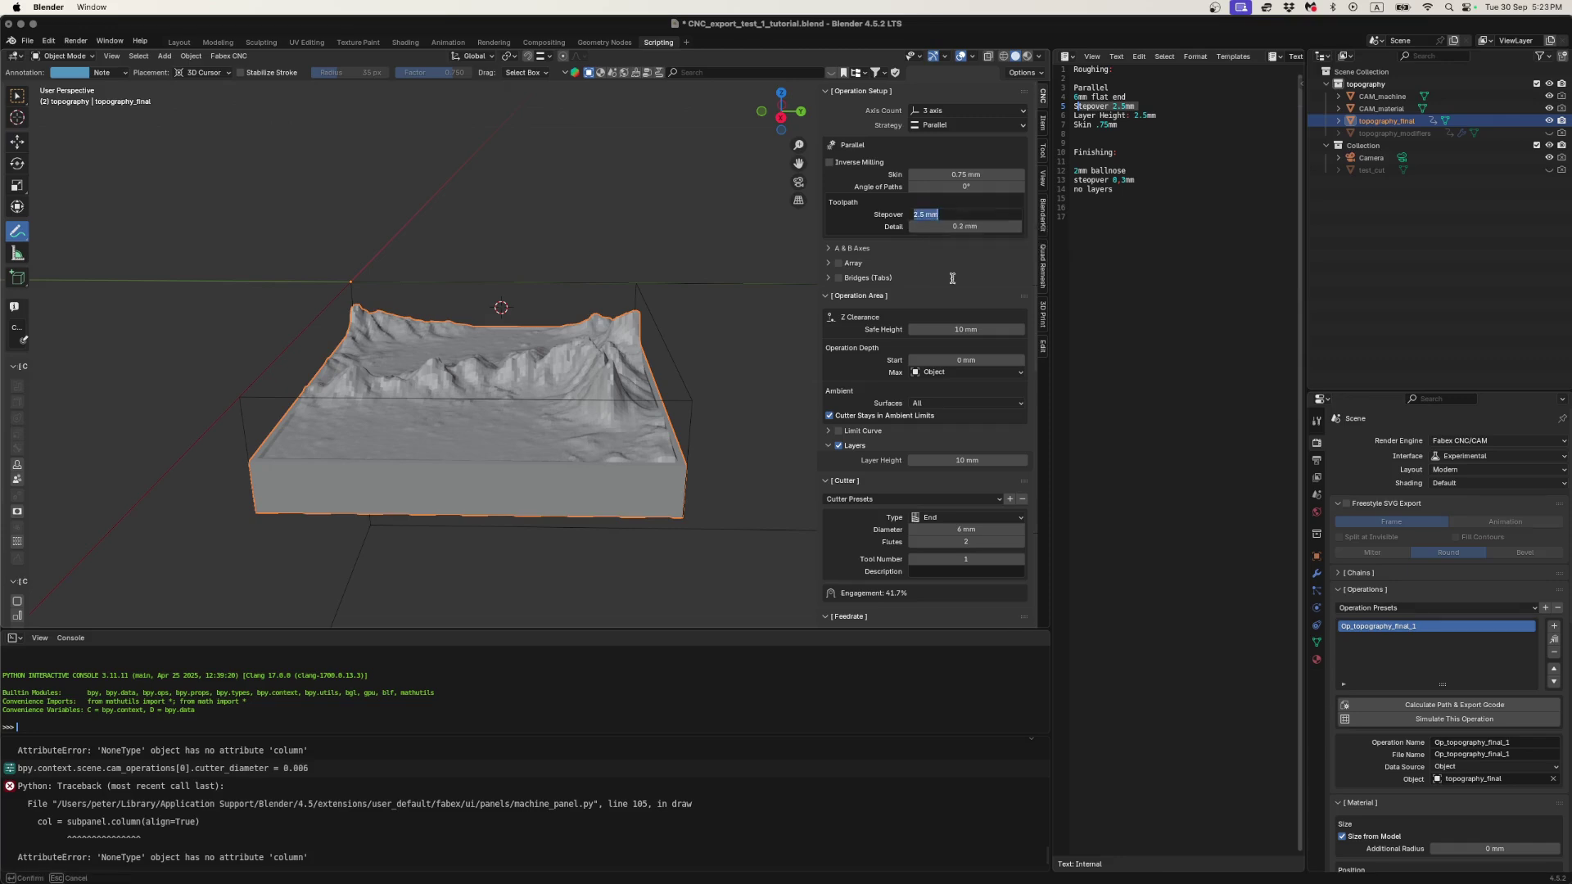
click(995, 531)
key(Return)
click(1099, 152)
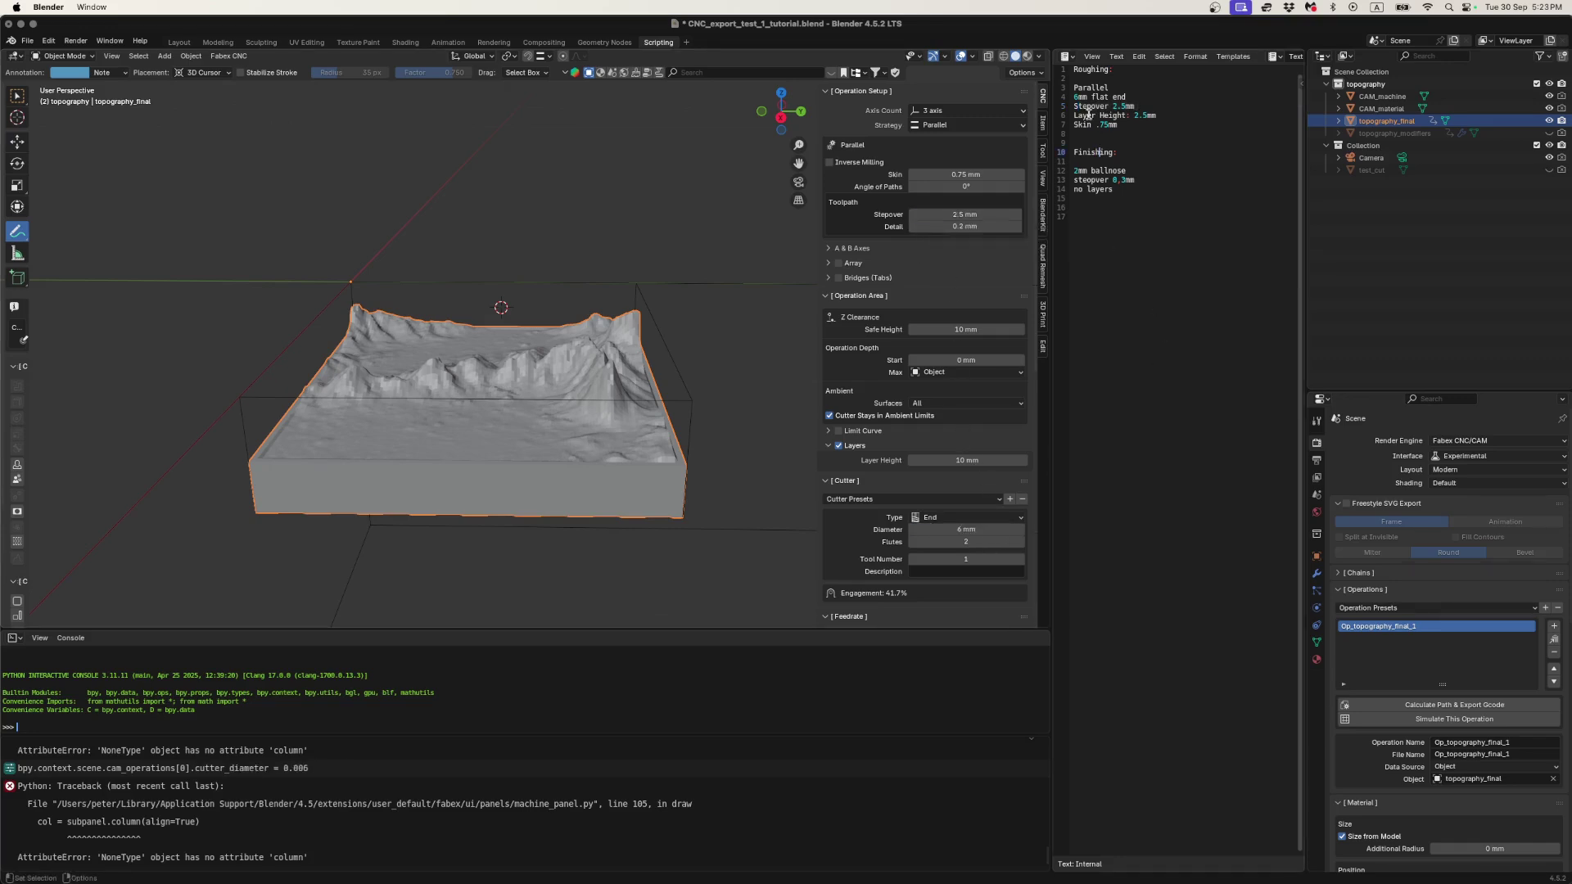
click(1100, 97)
click(940, 519)
click(926, 538)
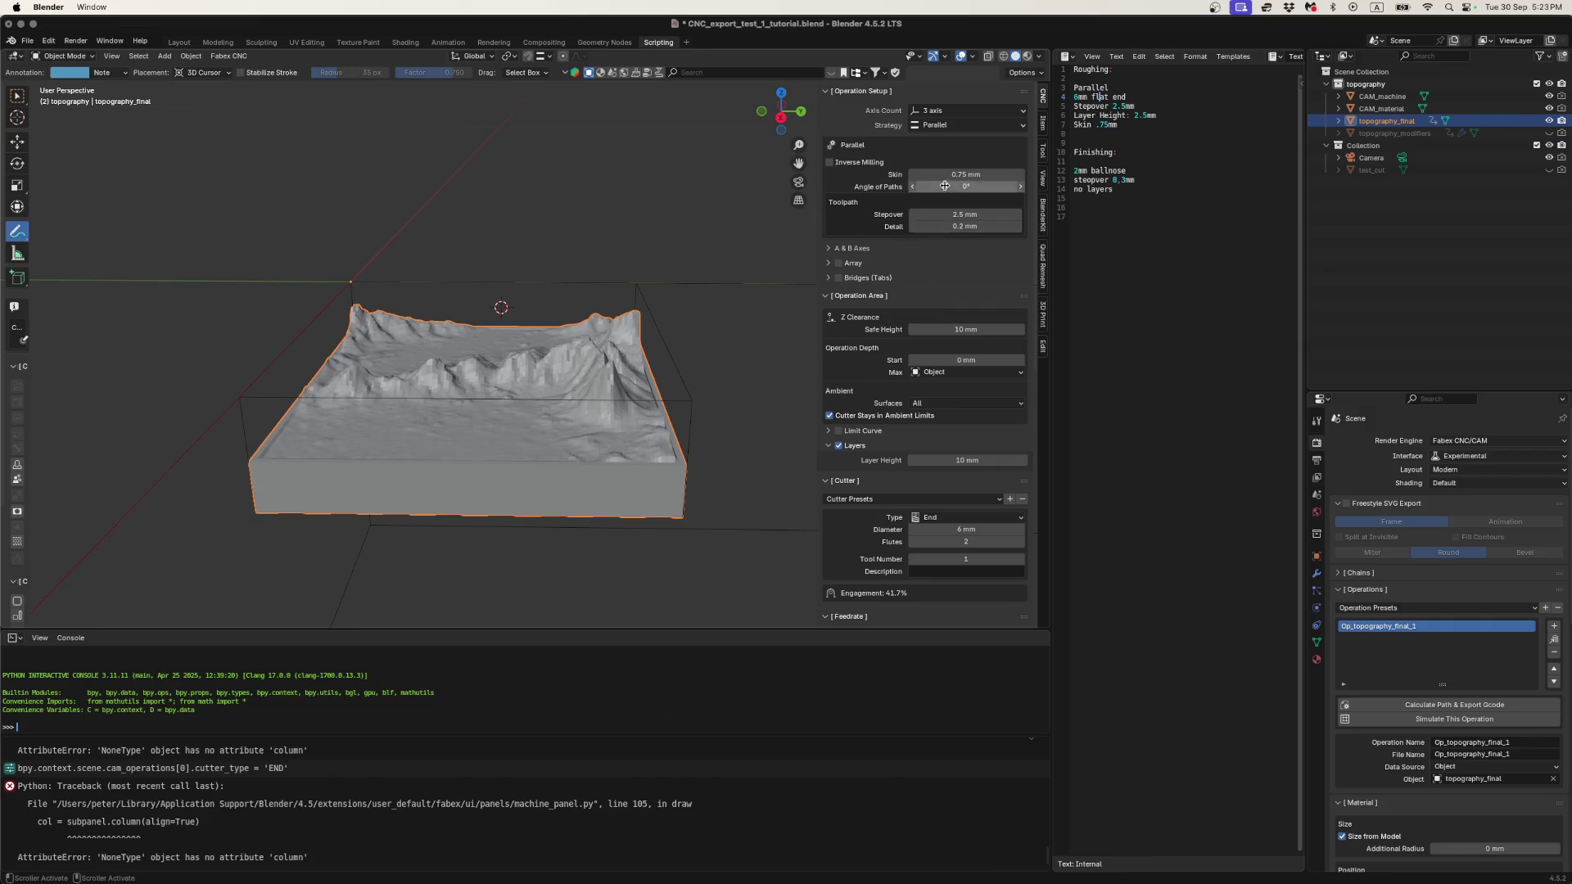
click(1167, 246)
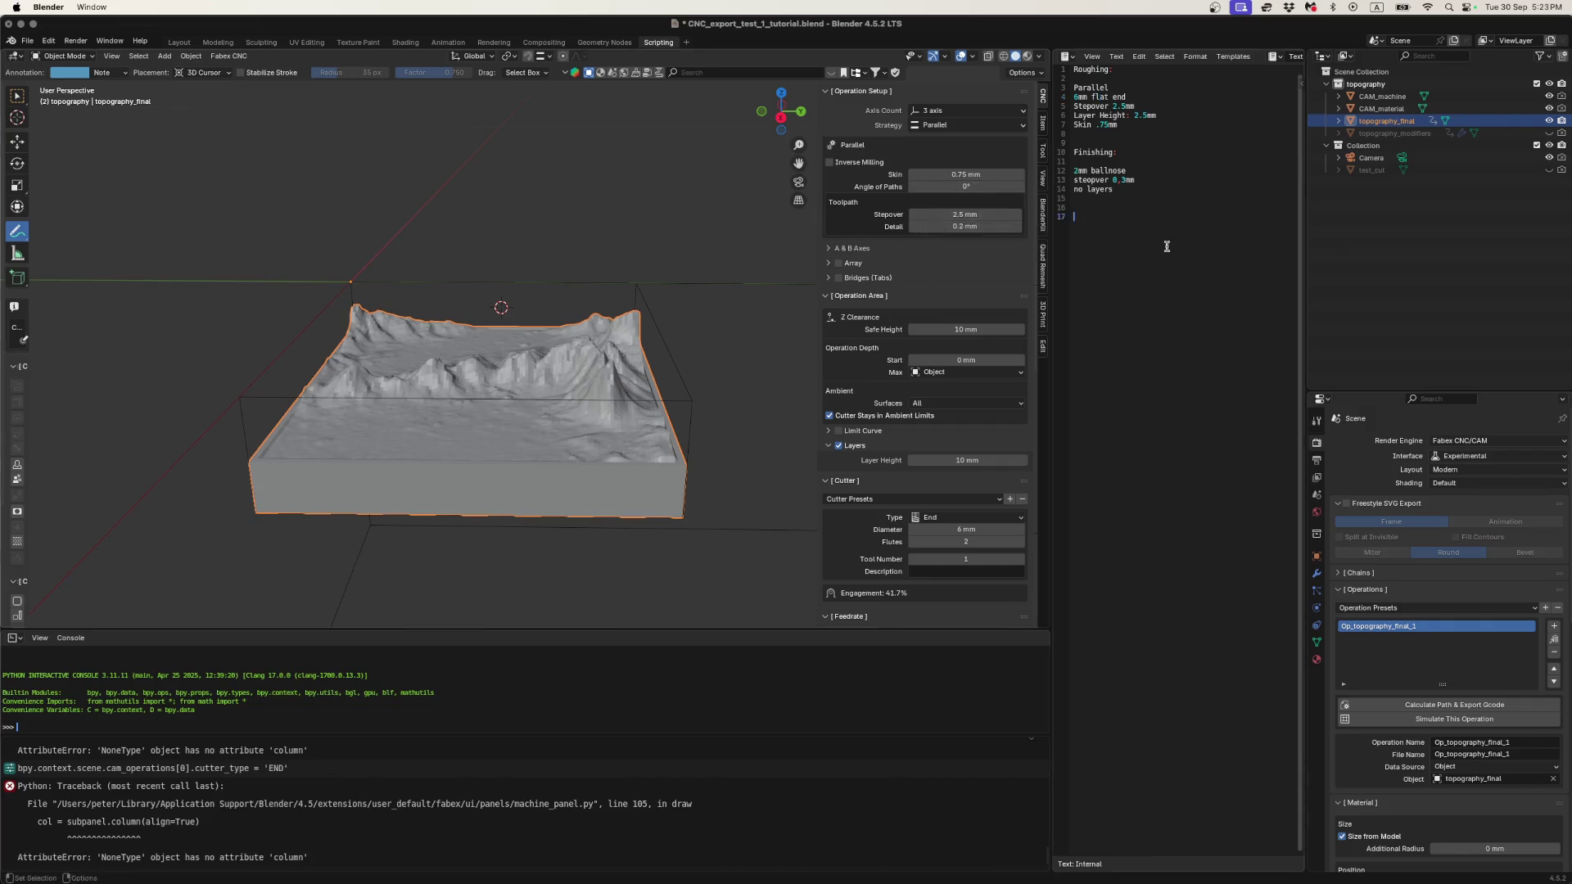
- Inspect the terrain's relief from the side, keep Layers enabled for the operation and set the layer height to 2.5 mm
click(838, 446)
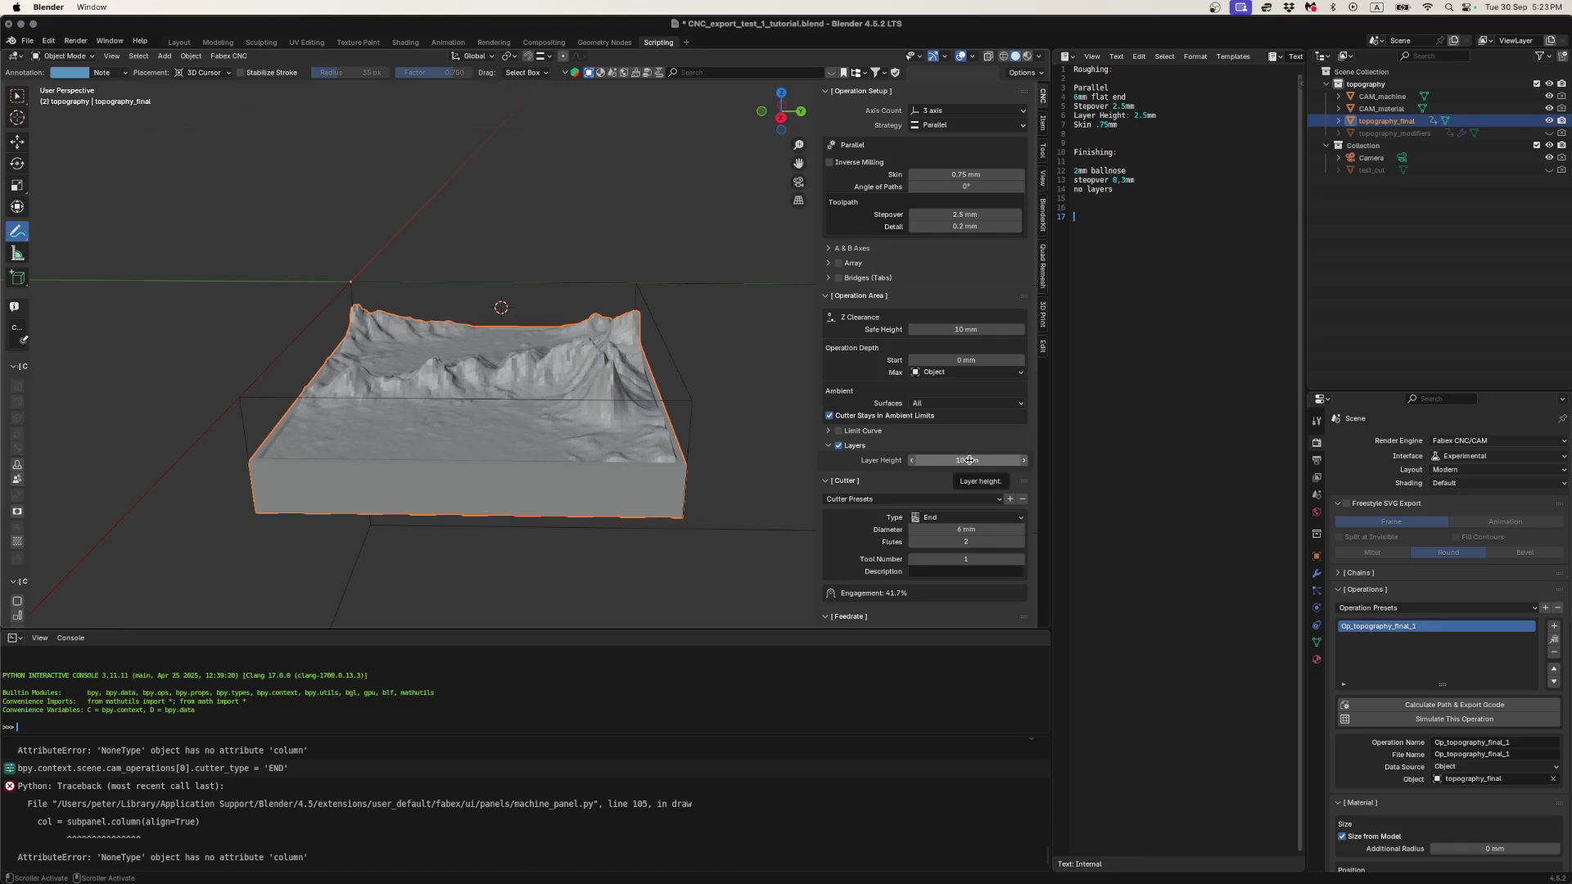
click(20, 96)
mouse_move(205, 229)
middle_down()
mouse_move(257, 256)
mouse_move(314, 208)
middle_up()
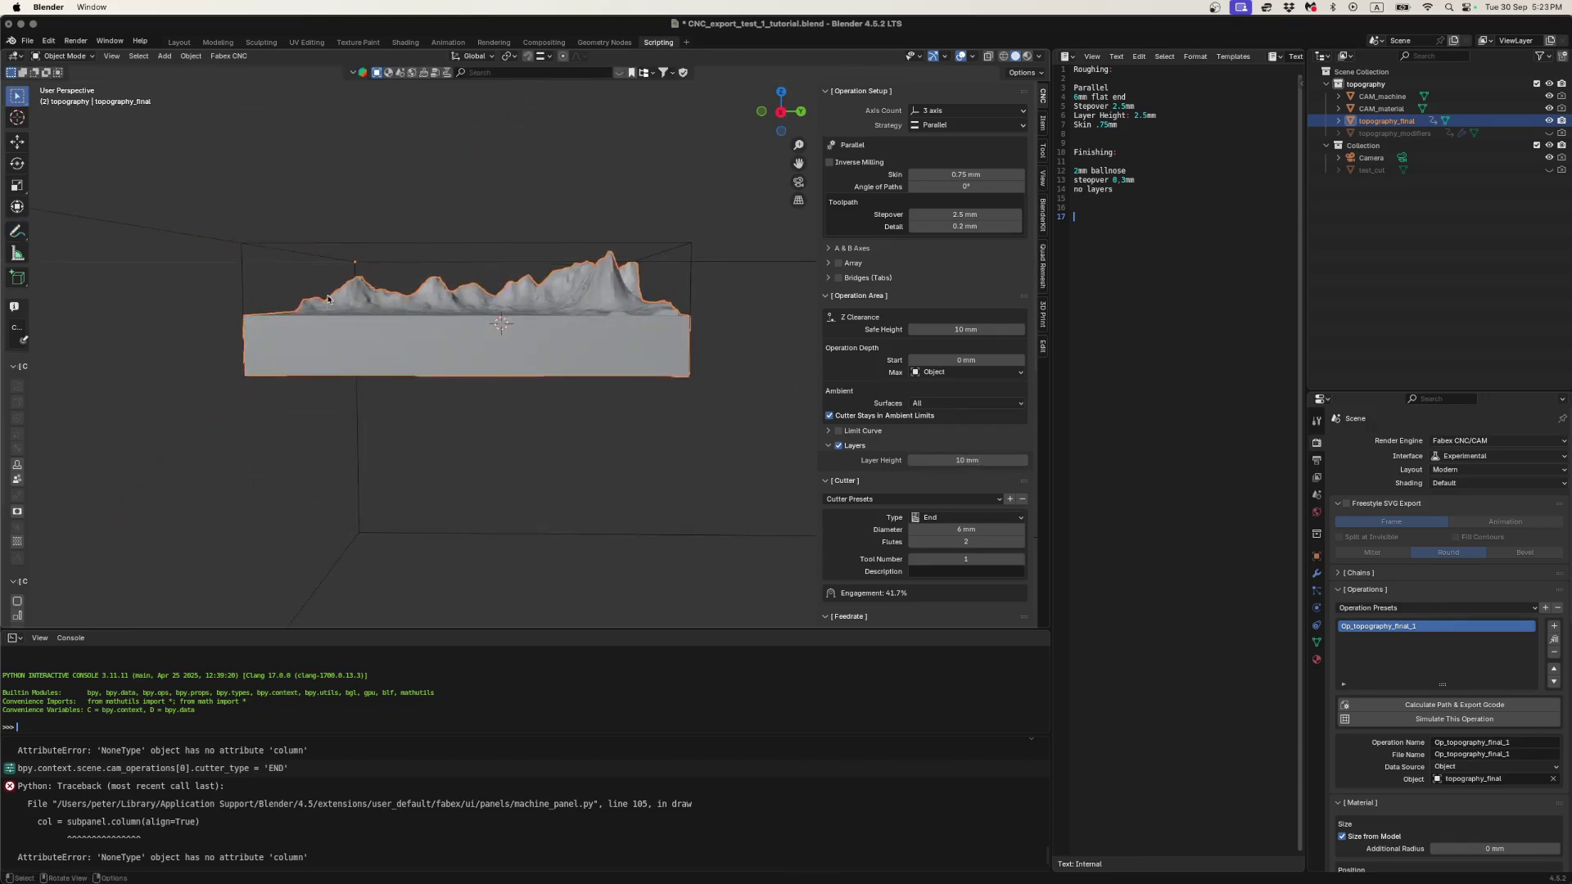
middle_drag(331, 310, 334, 336)
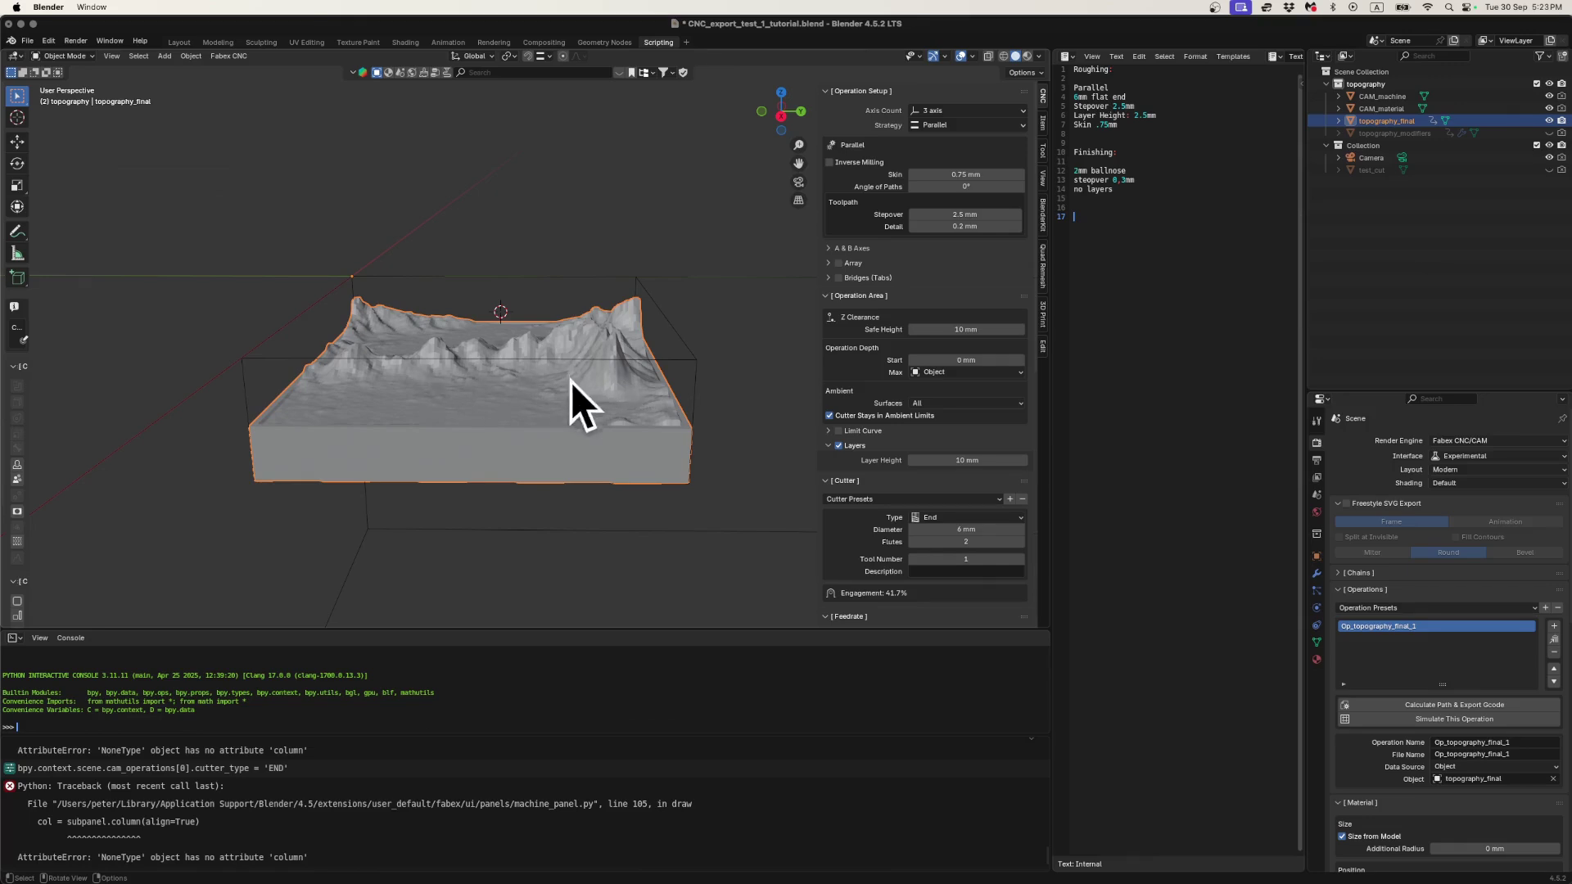
click(837, 447)
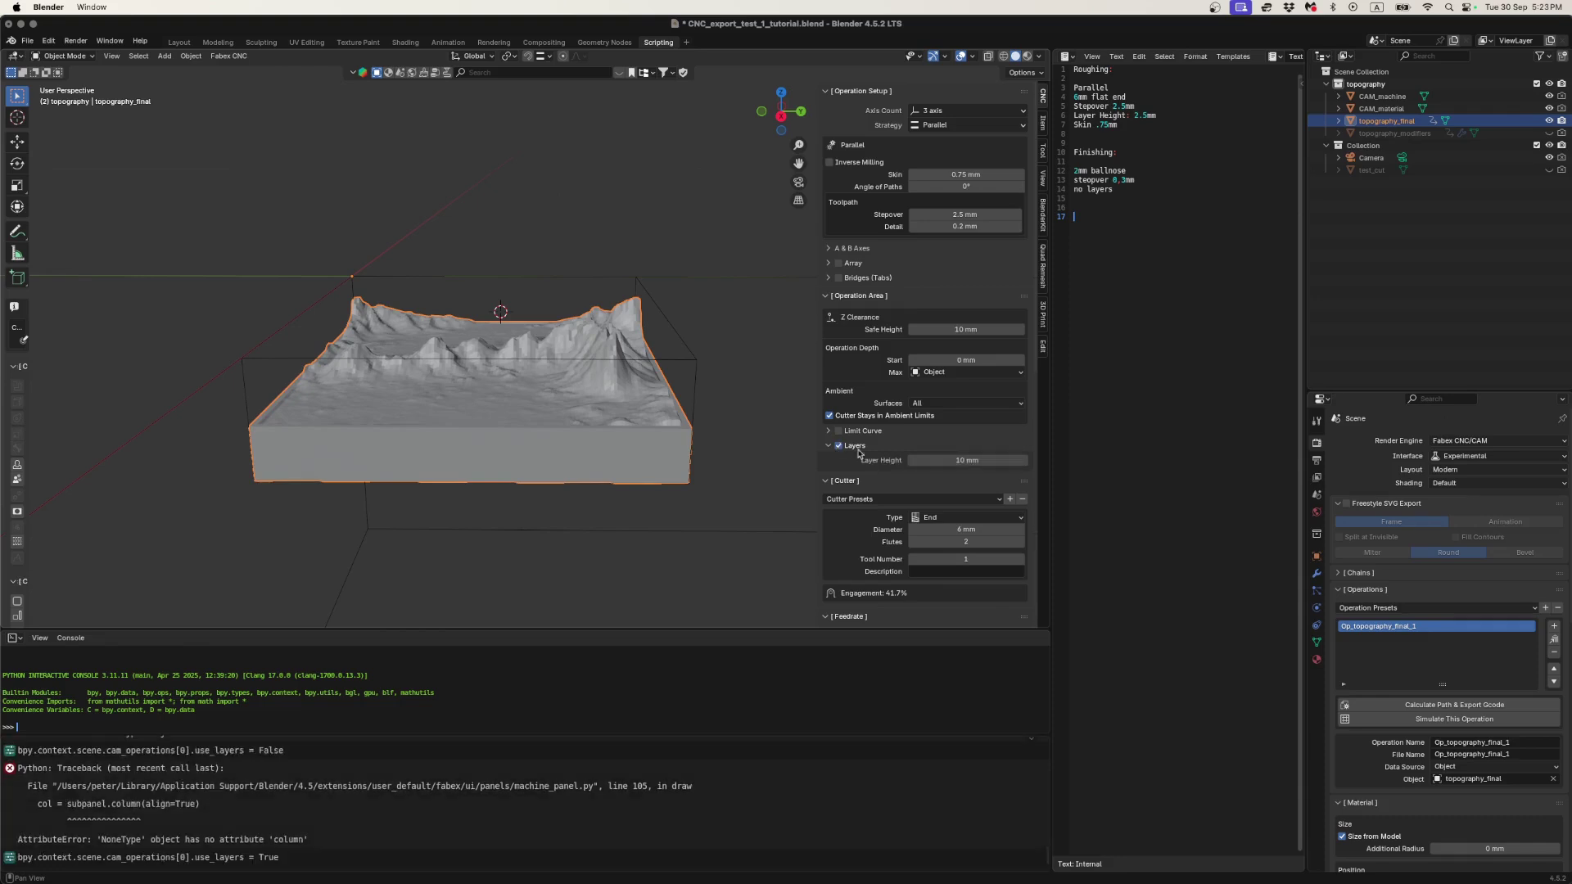
click(967, 461)
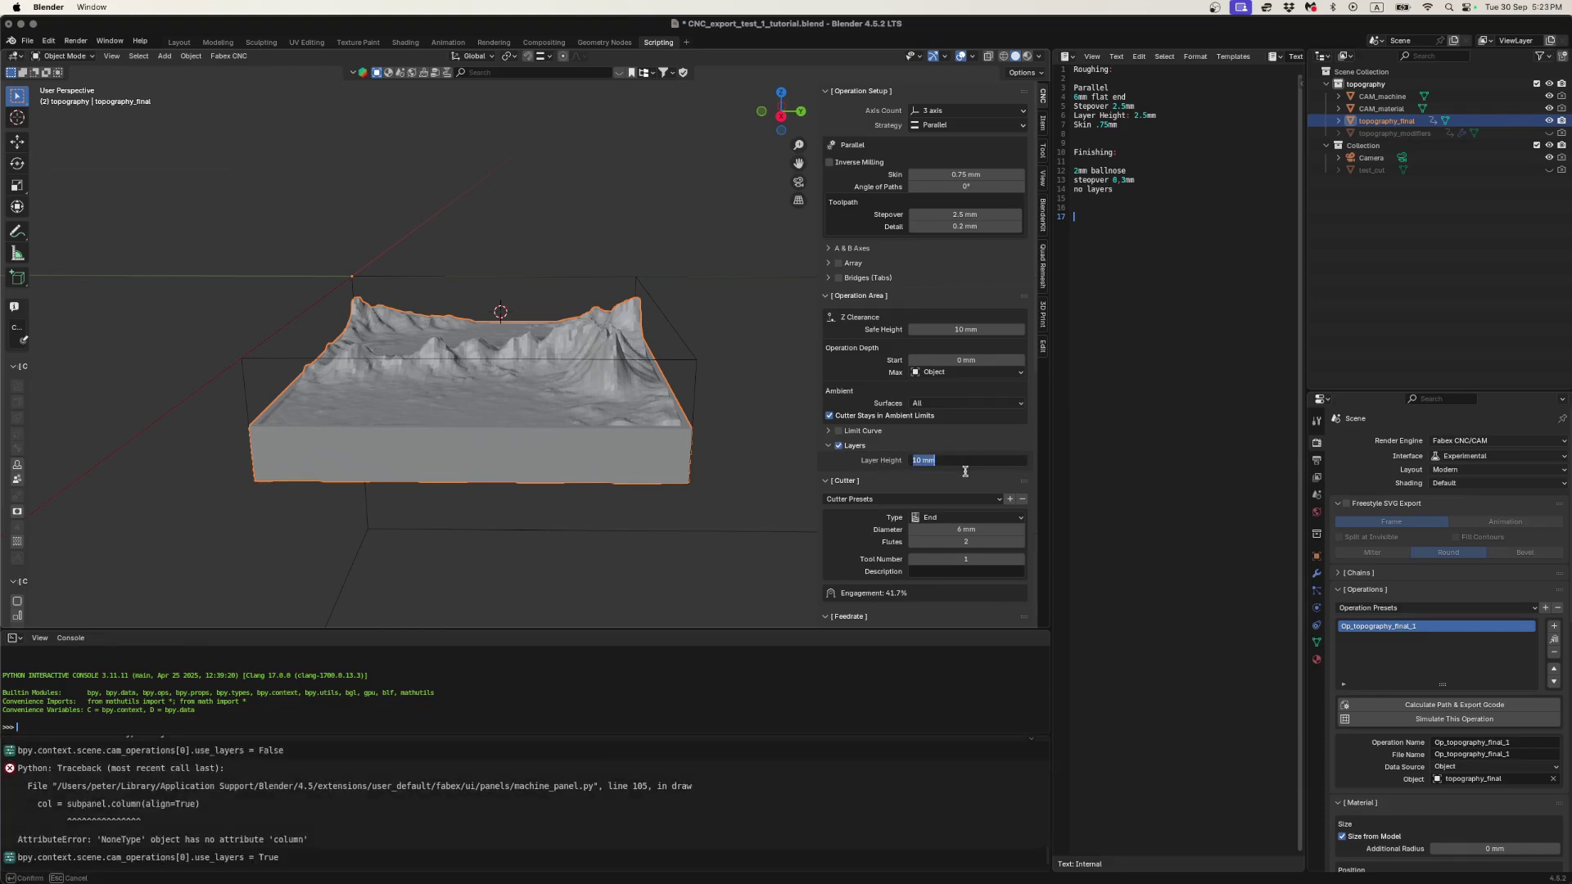
text(2.5)
key(Return)
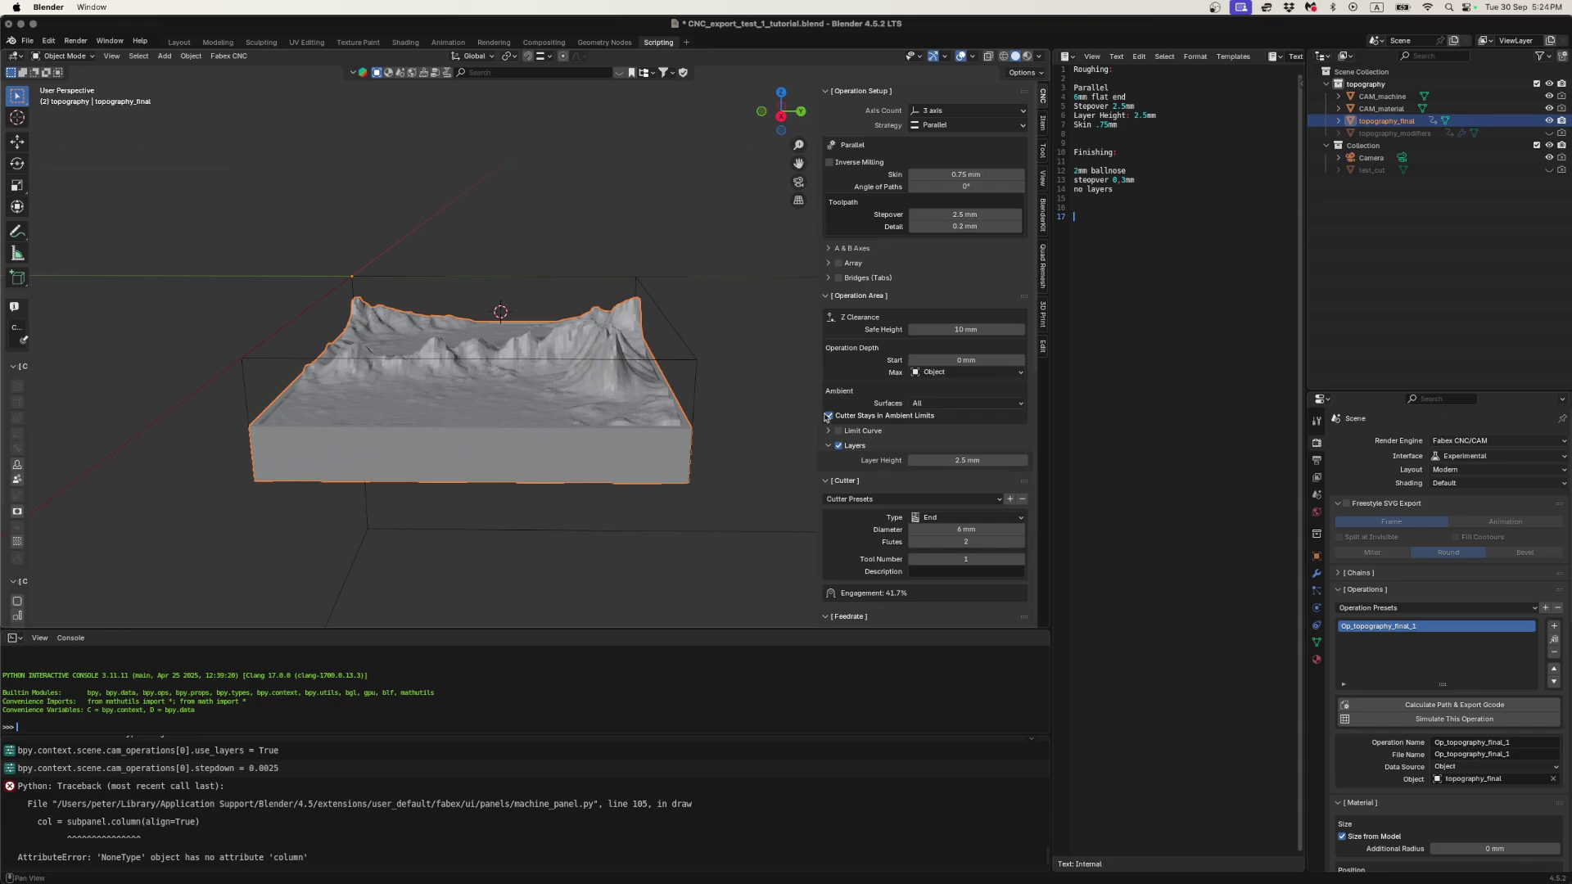
- Confirm the 6 mm cutter diameter and set the operation's feedrate to 1800 mm per minute
scroll(873, 409, down, 2)
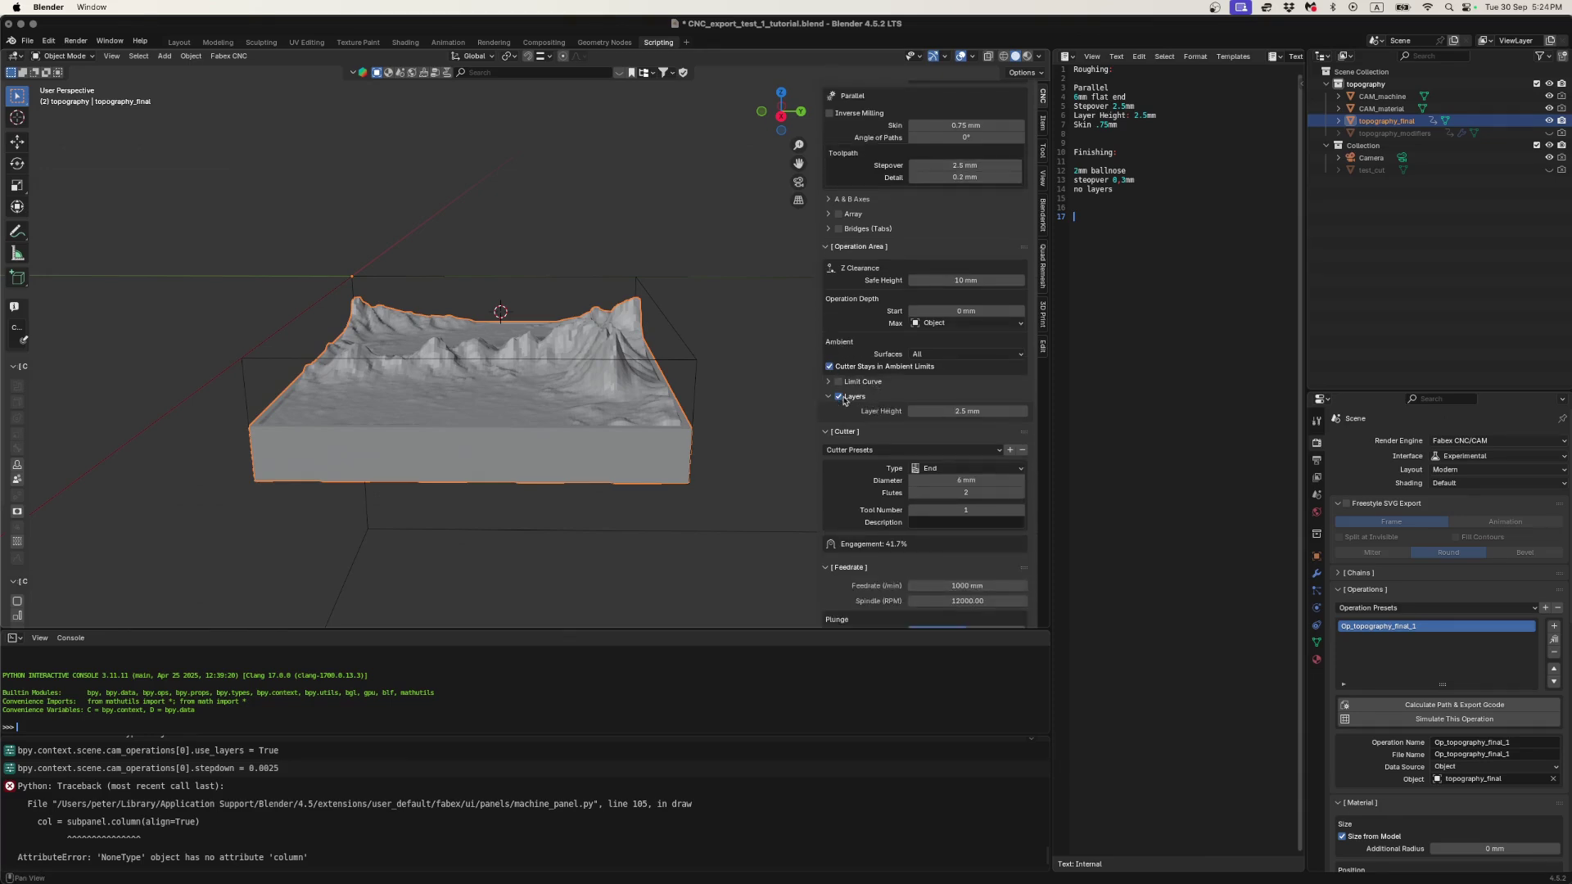
scroll(888, 407, down, 2)
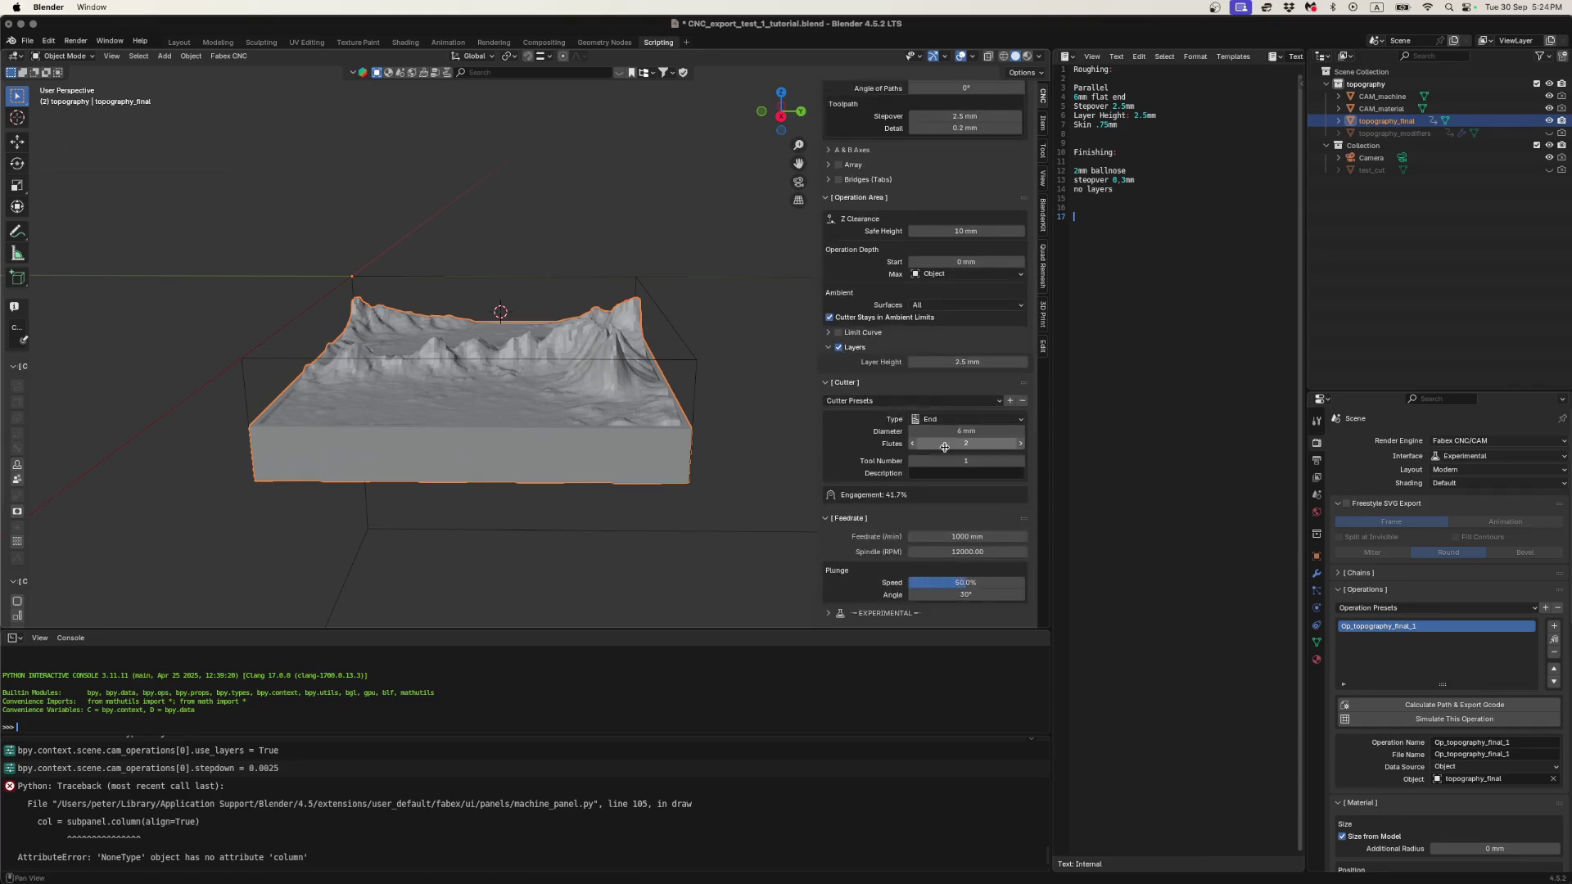
click(955, 429)
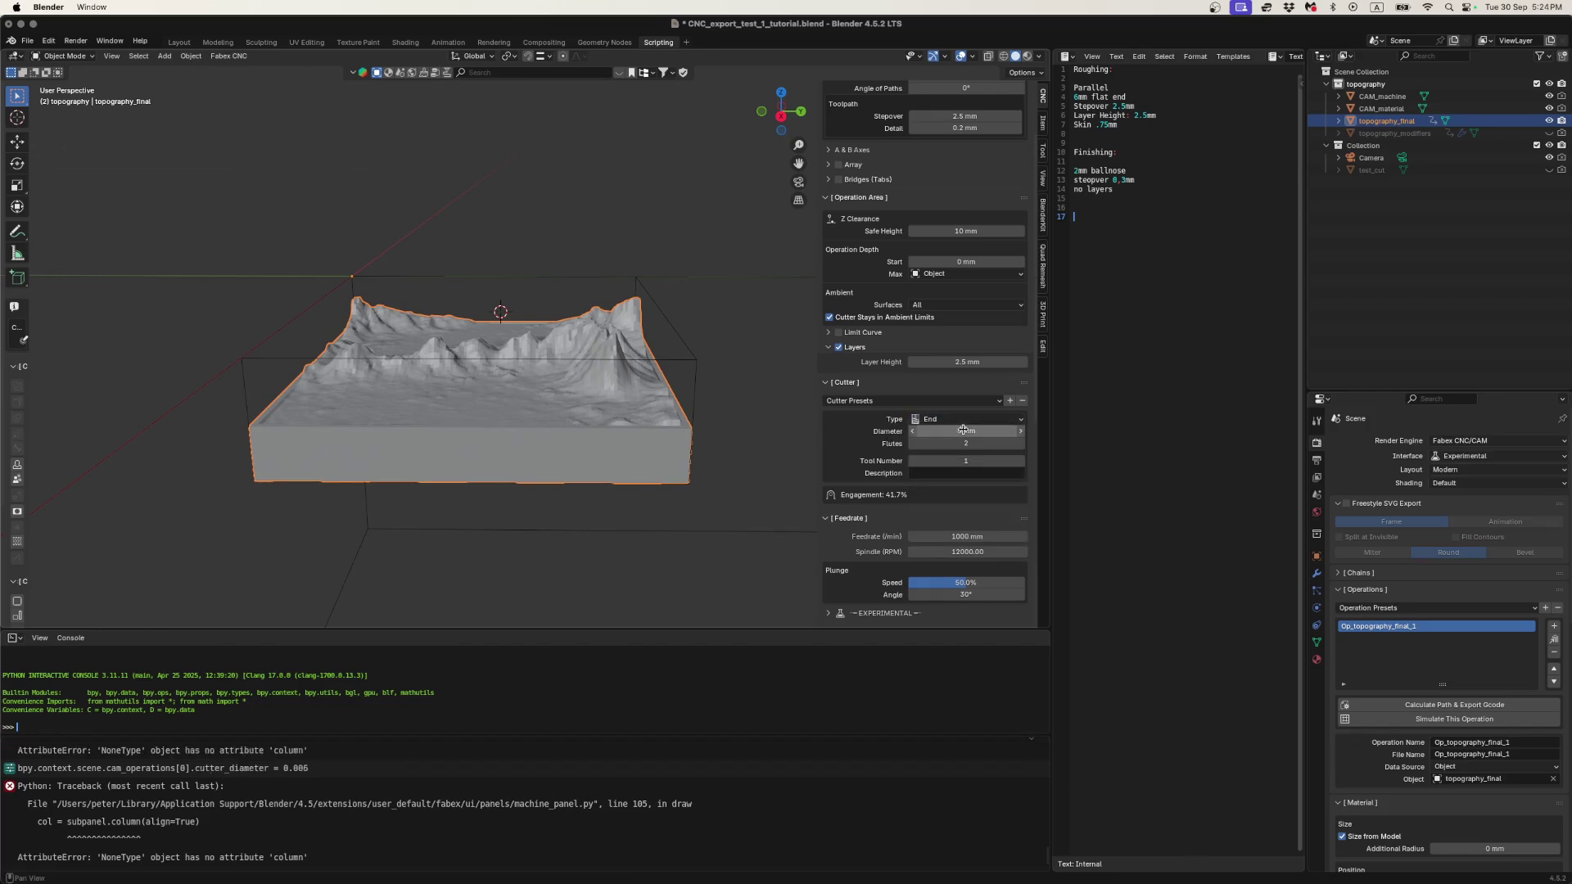
scroll(864, 451, down, 2)
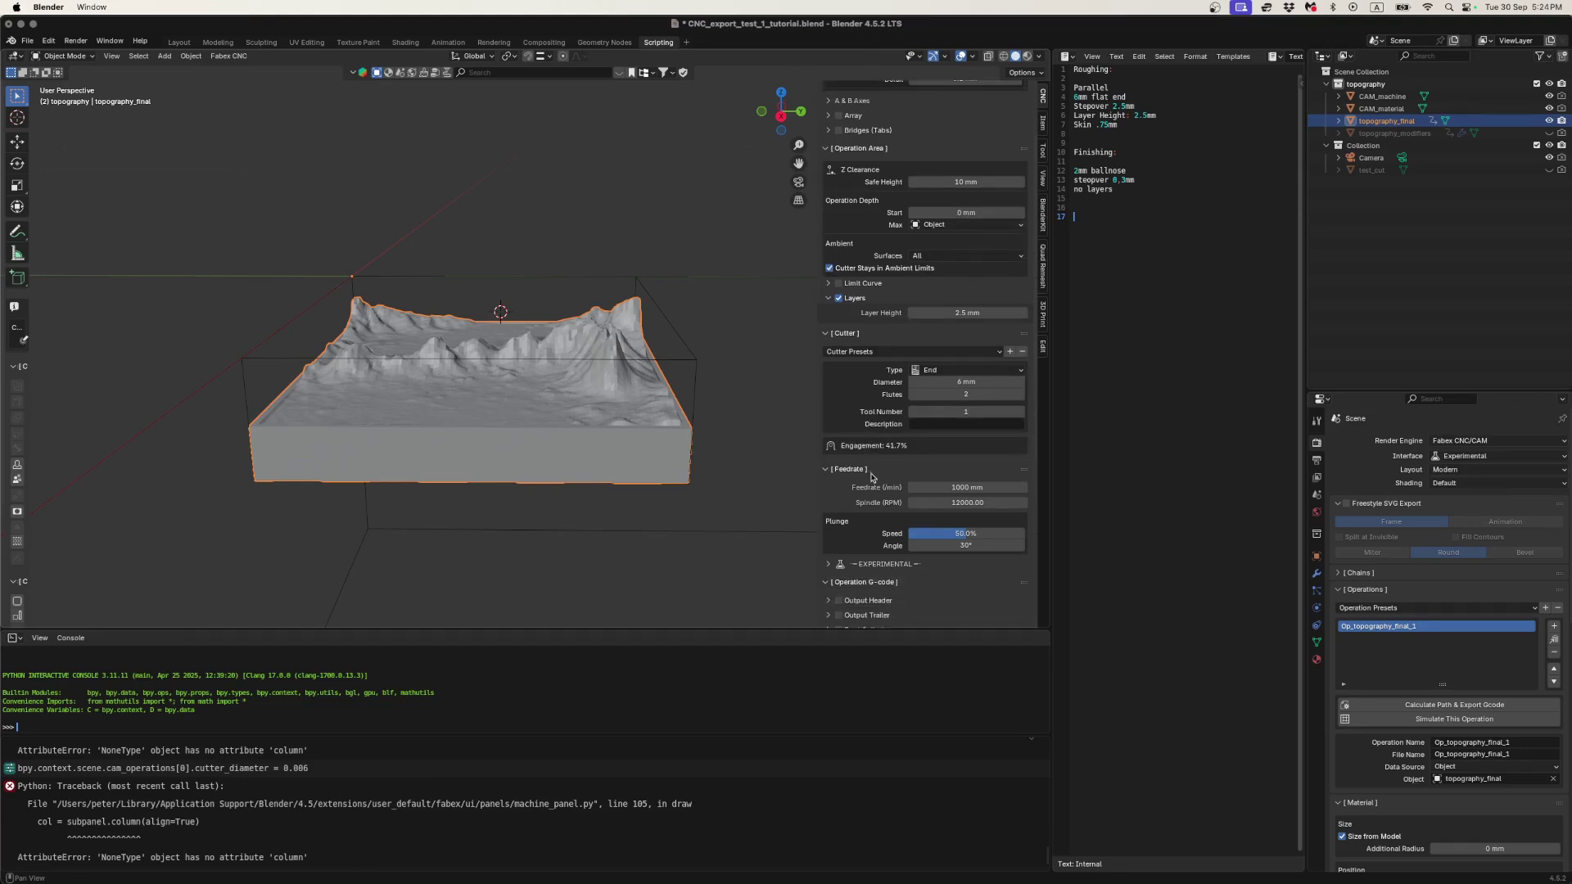
click(939, 488)
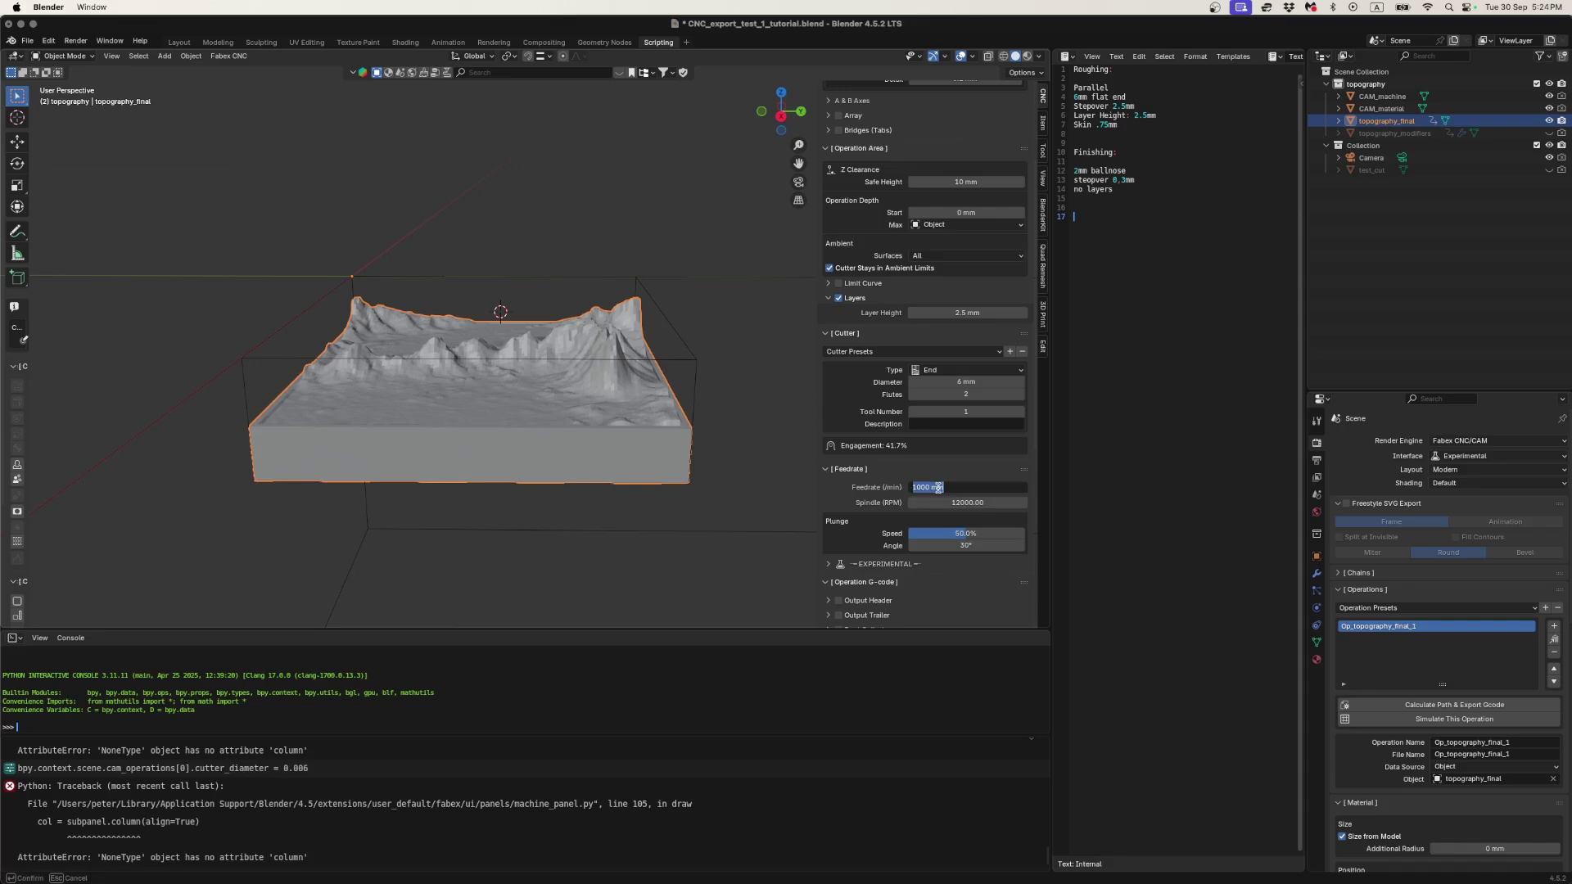
text(1800)
key(Return)
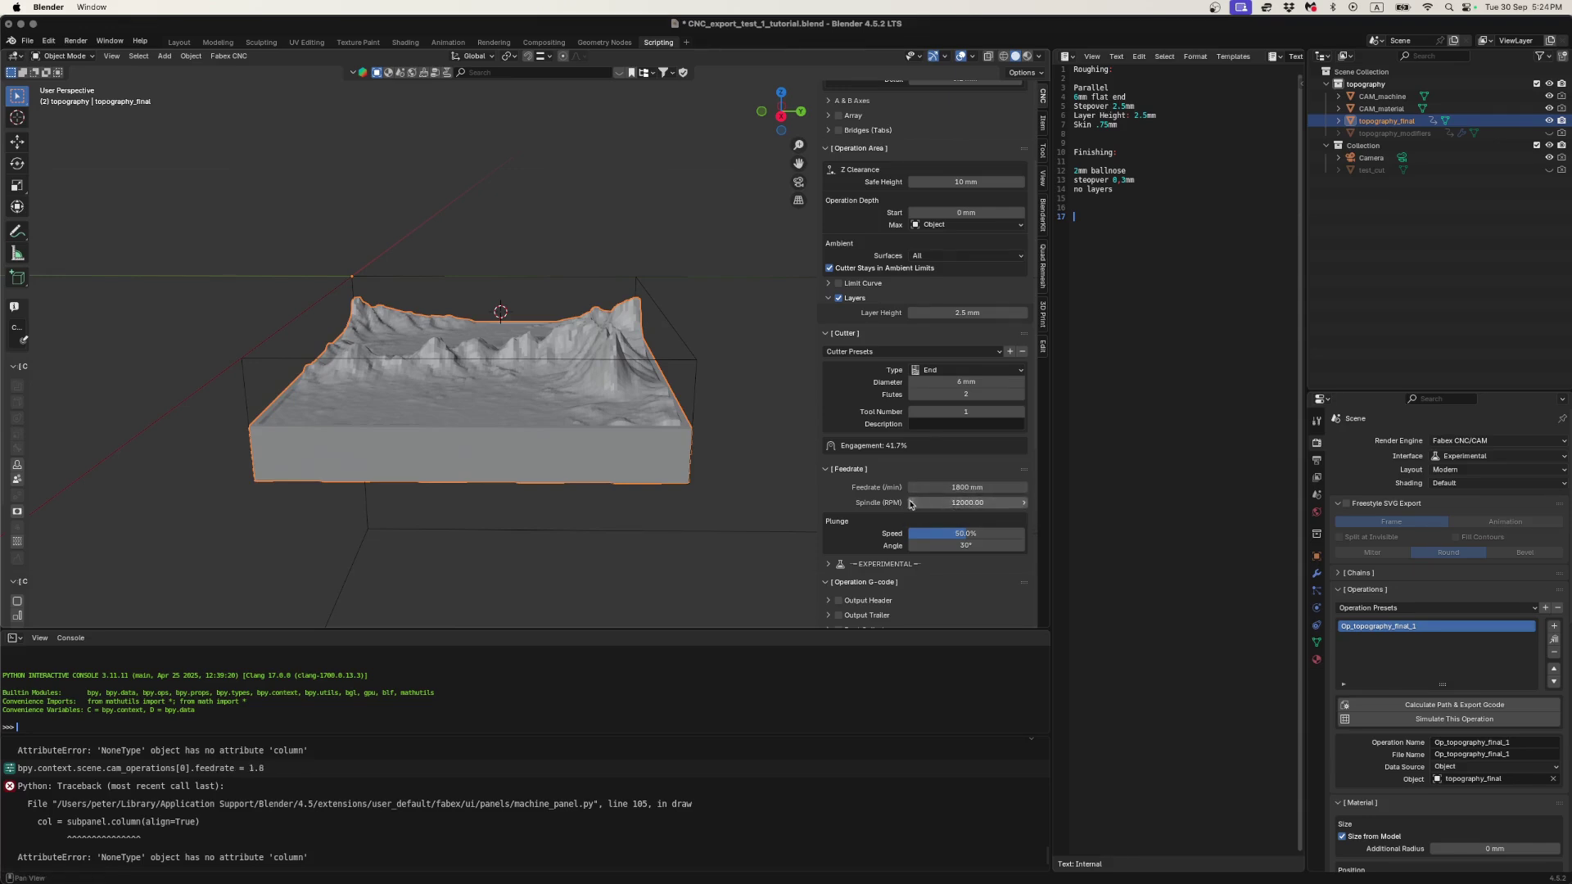
- Enable Output Trailer in the operation's G-code settings, check its commands and collapse its details
scroll(840, 515, down, 2)
scroll(841, 516, down, 1)
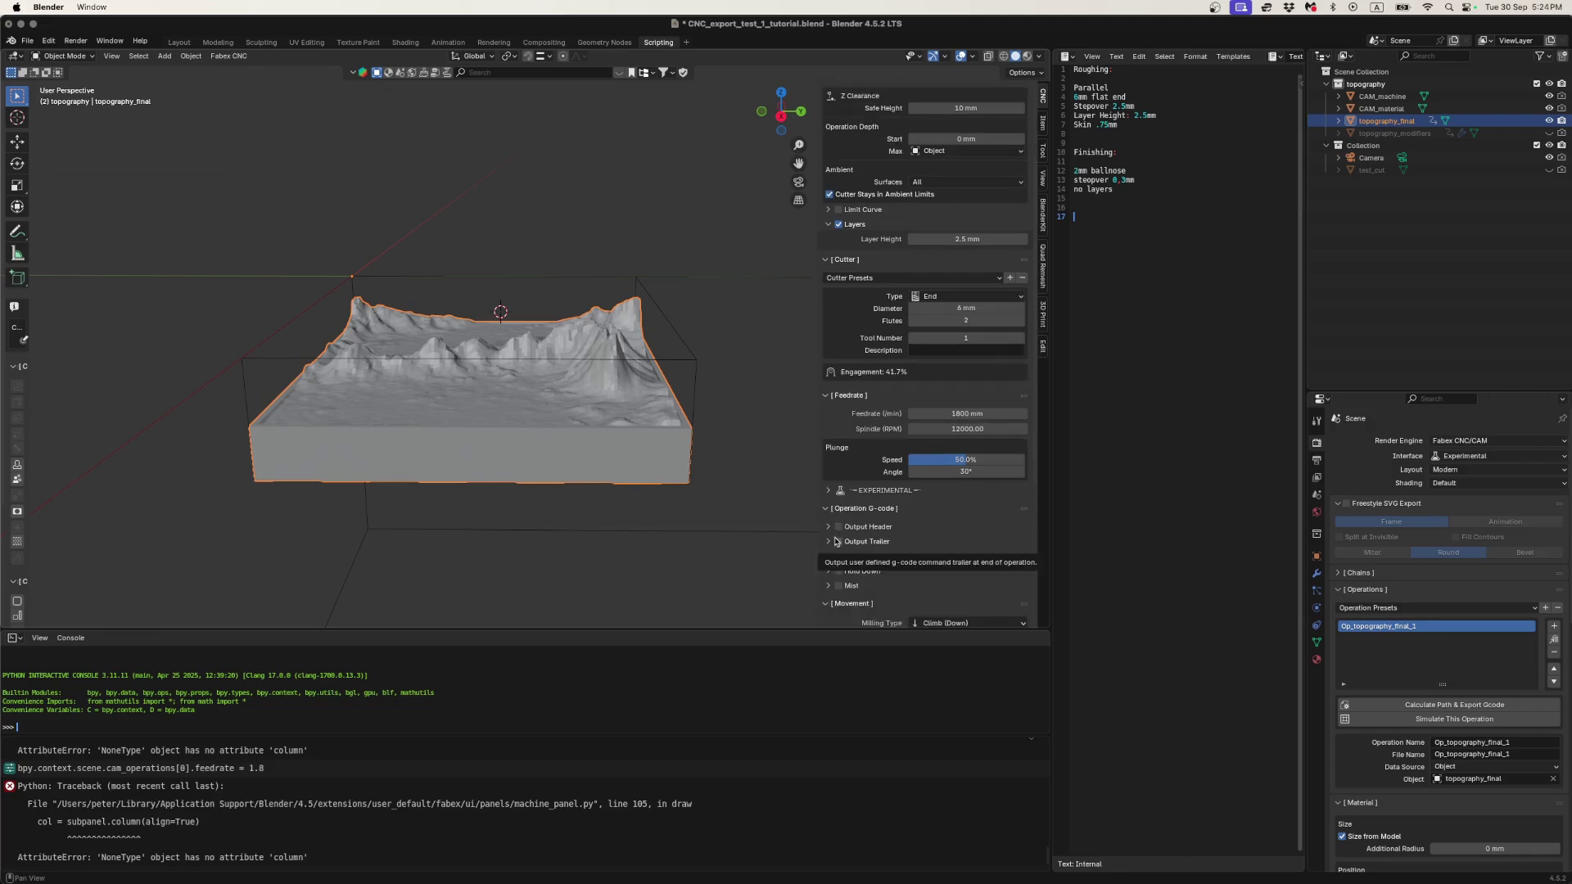
click(838, 542)
click(852, 541)
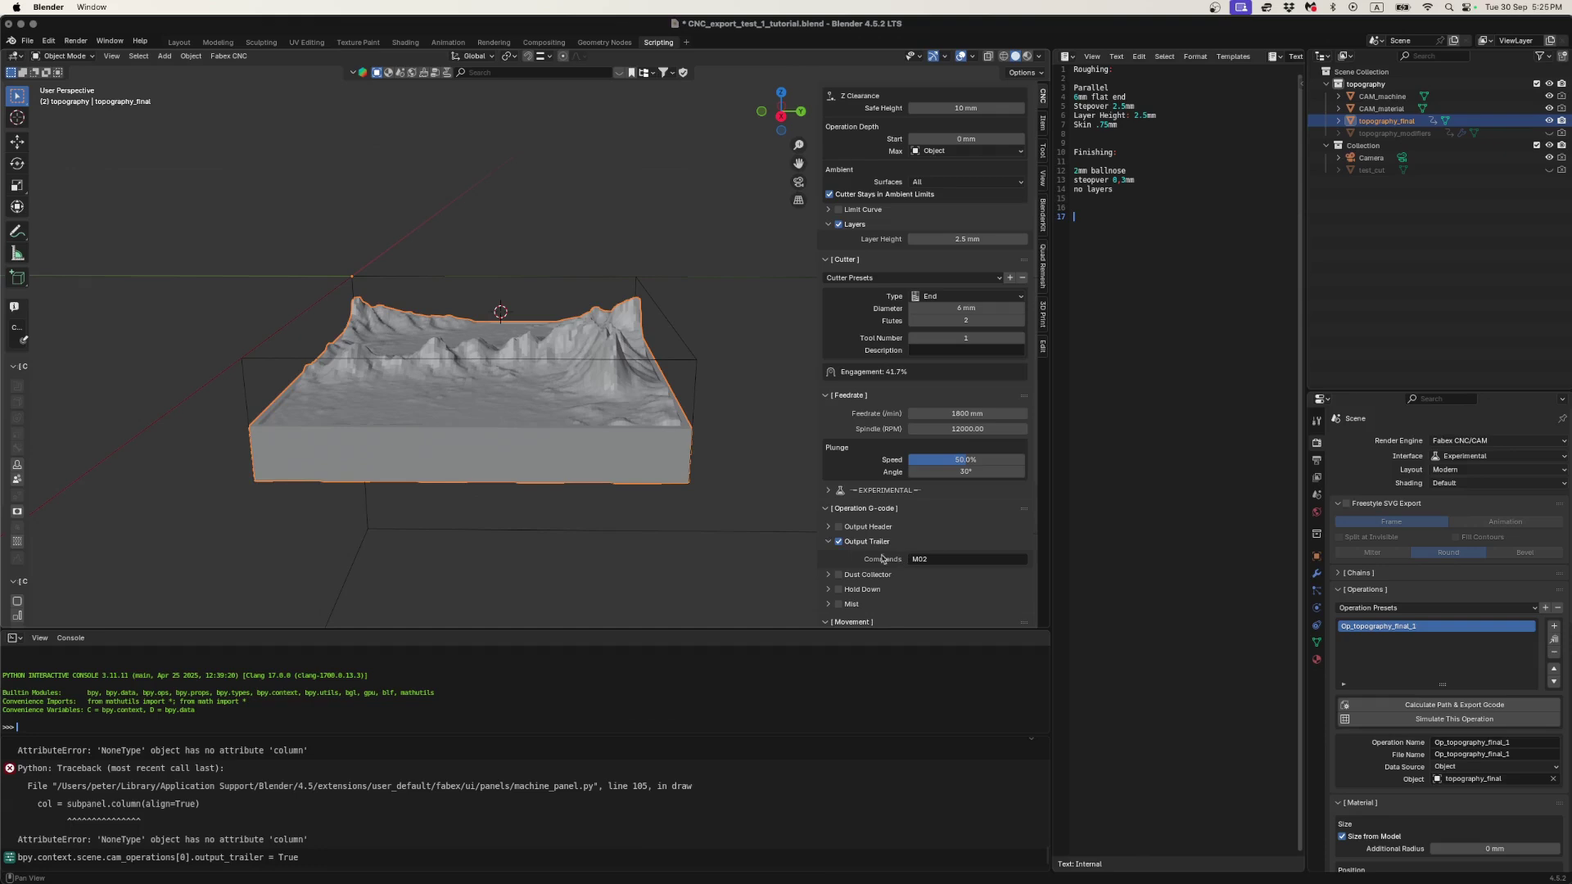
click(829, 544)
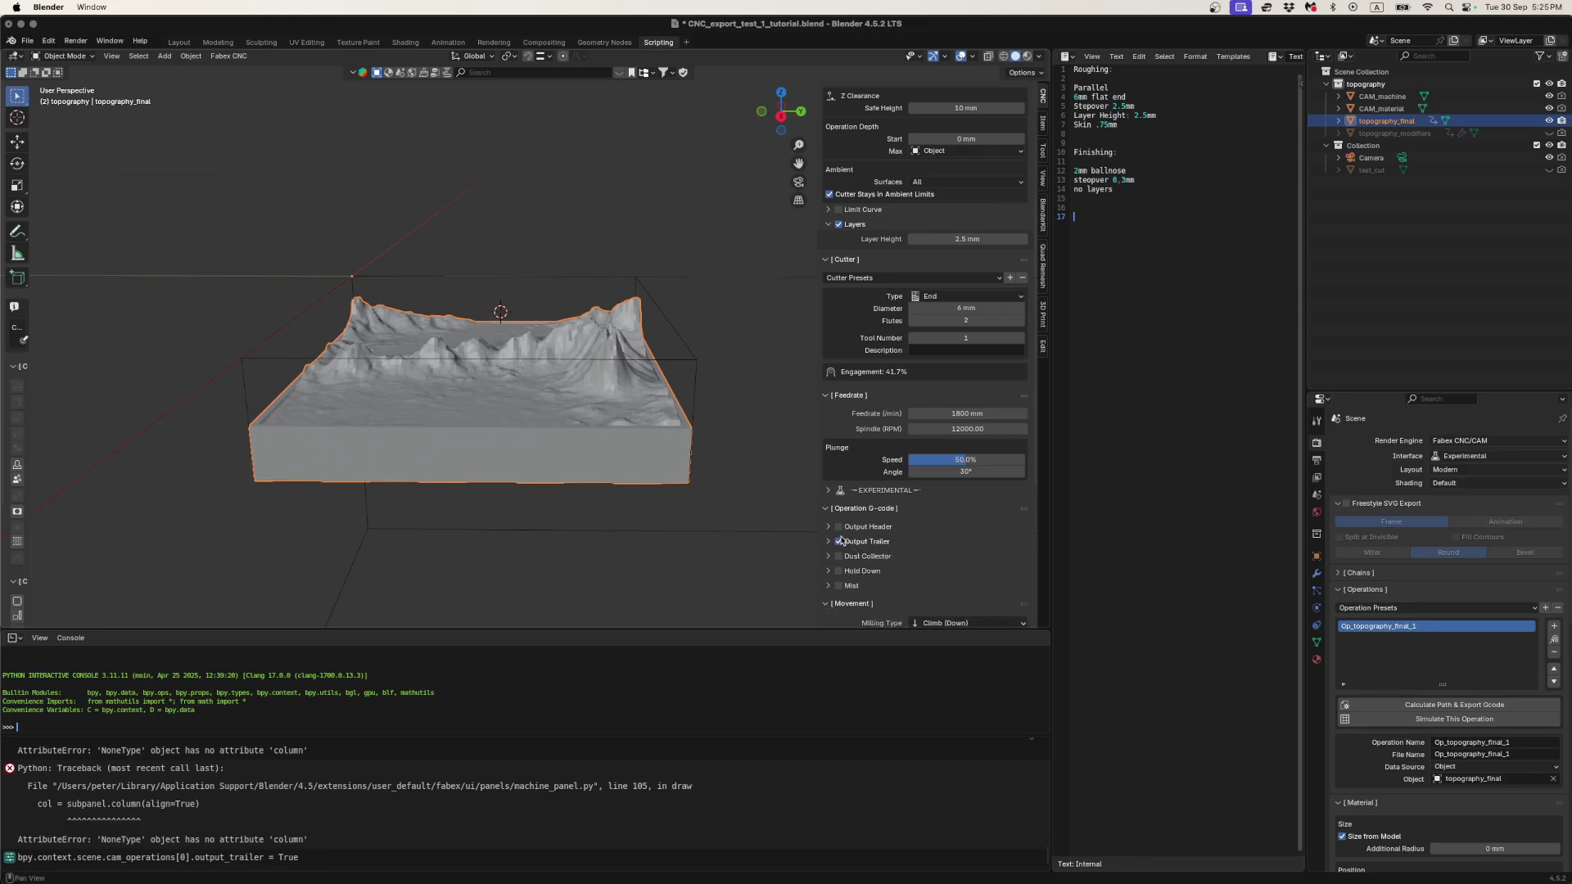
- Review the operation's remaining G-code, movement and optimisation settings, then return to its setup values
scroll(843, 540, down, 2)
scroll(843, 541, down, 2)
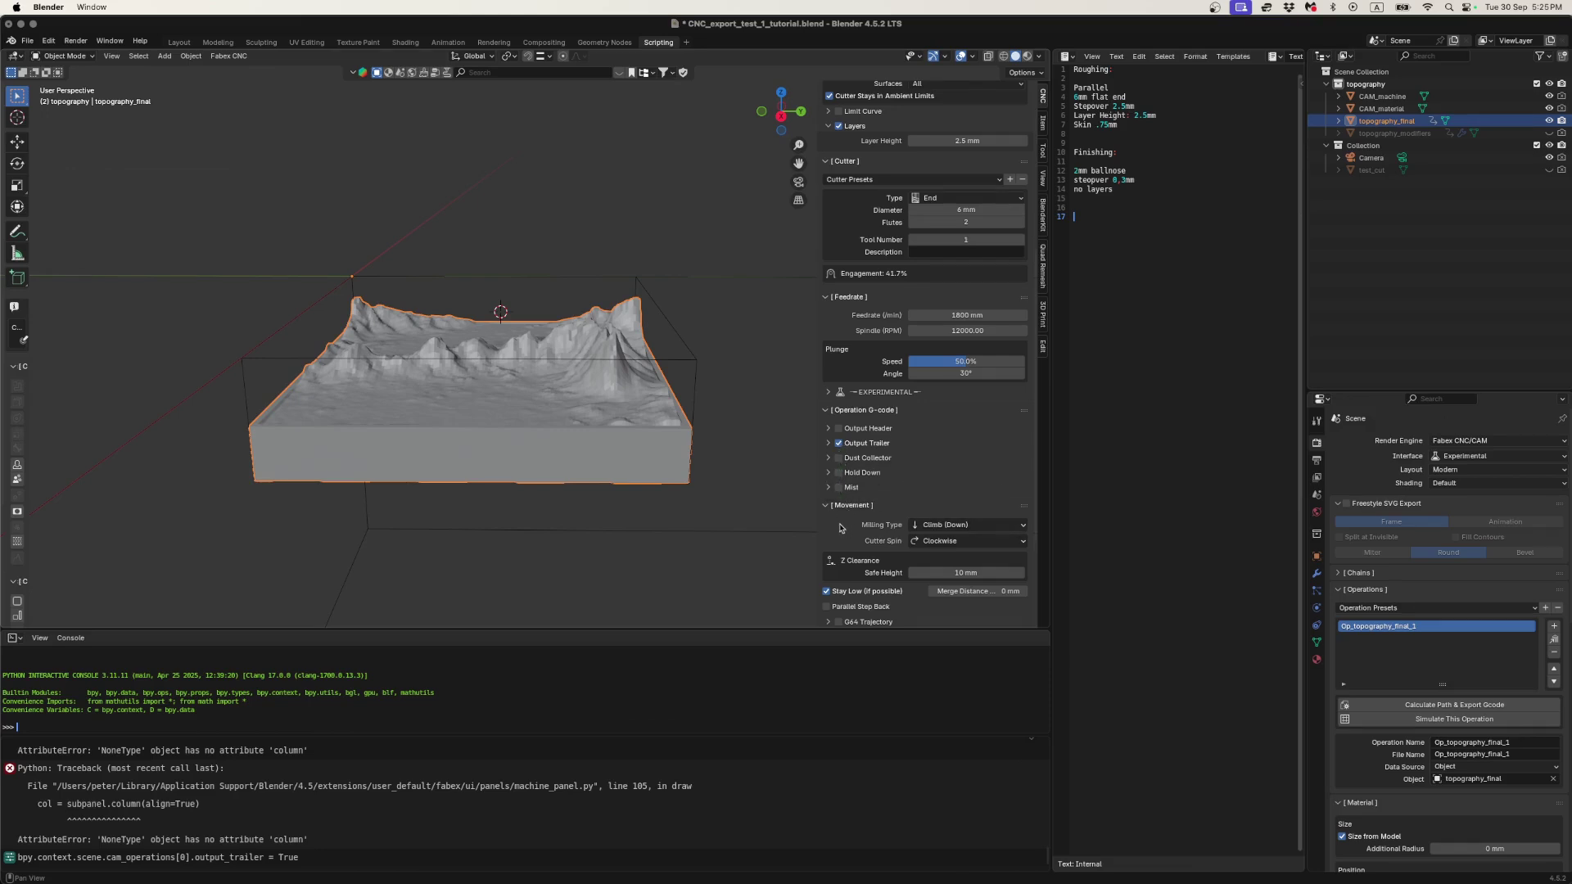
scroll(843, 529, down, 2)
scroll(859, 534, down, 2)
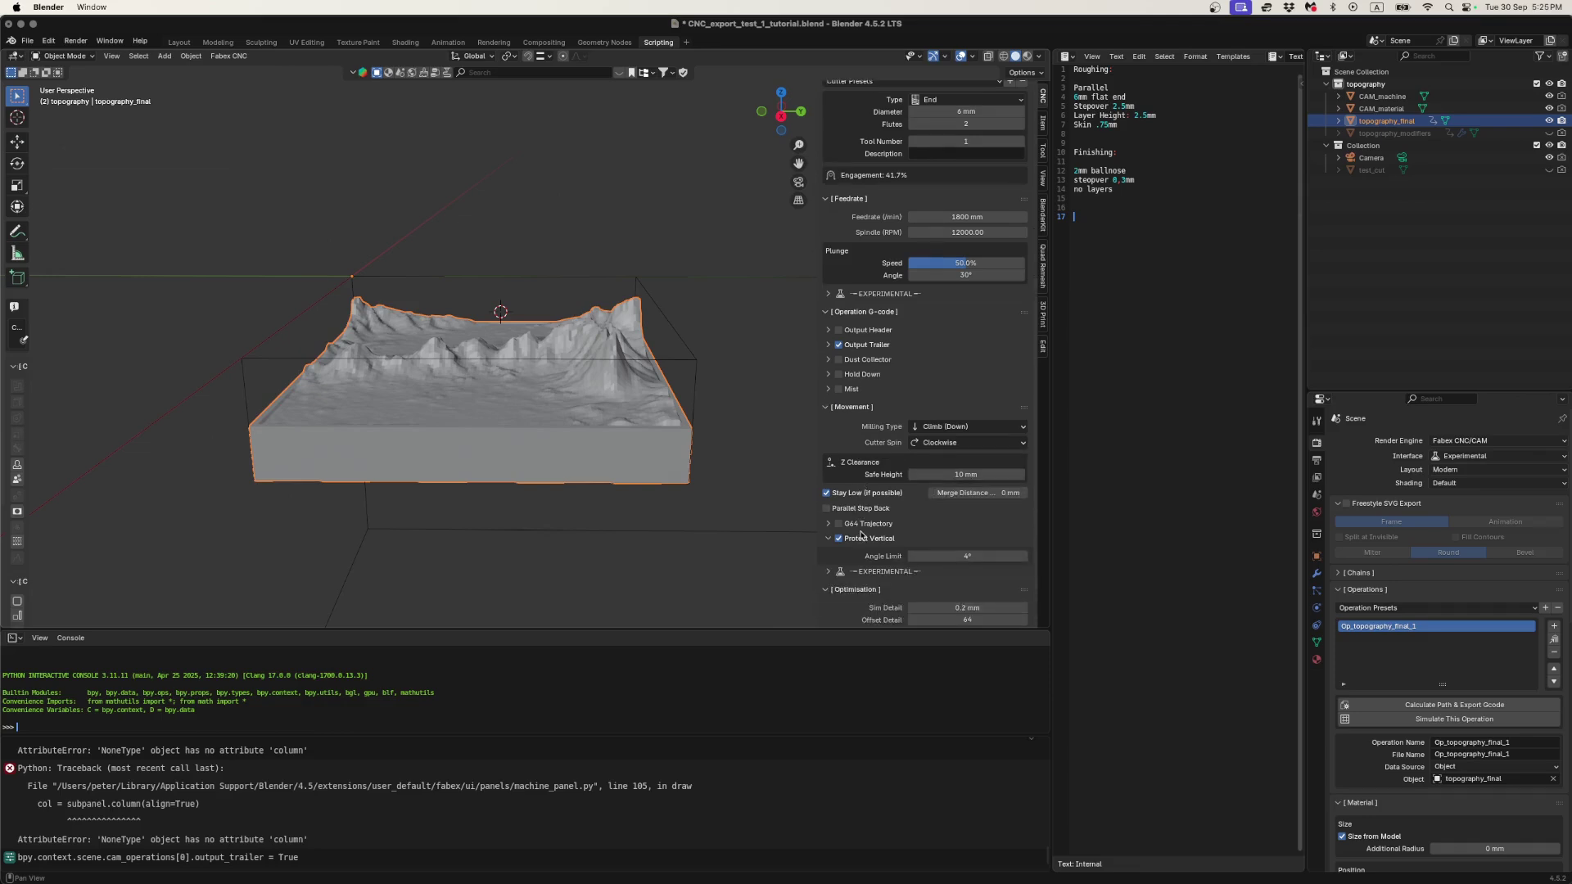
scroll(862, 535, down, 1)
scroll(861, 533, down, 1)
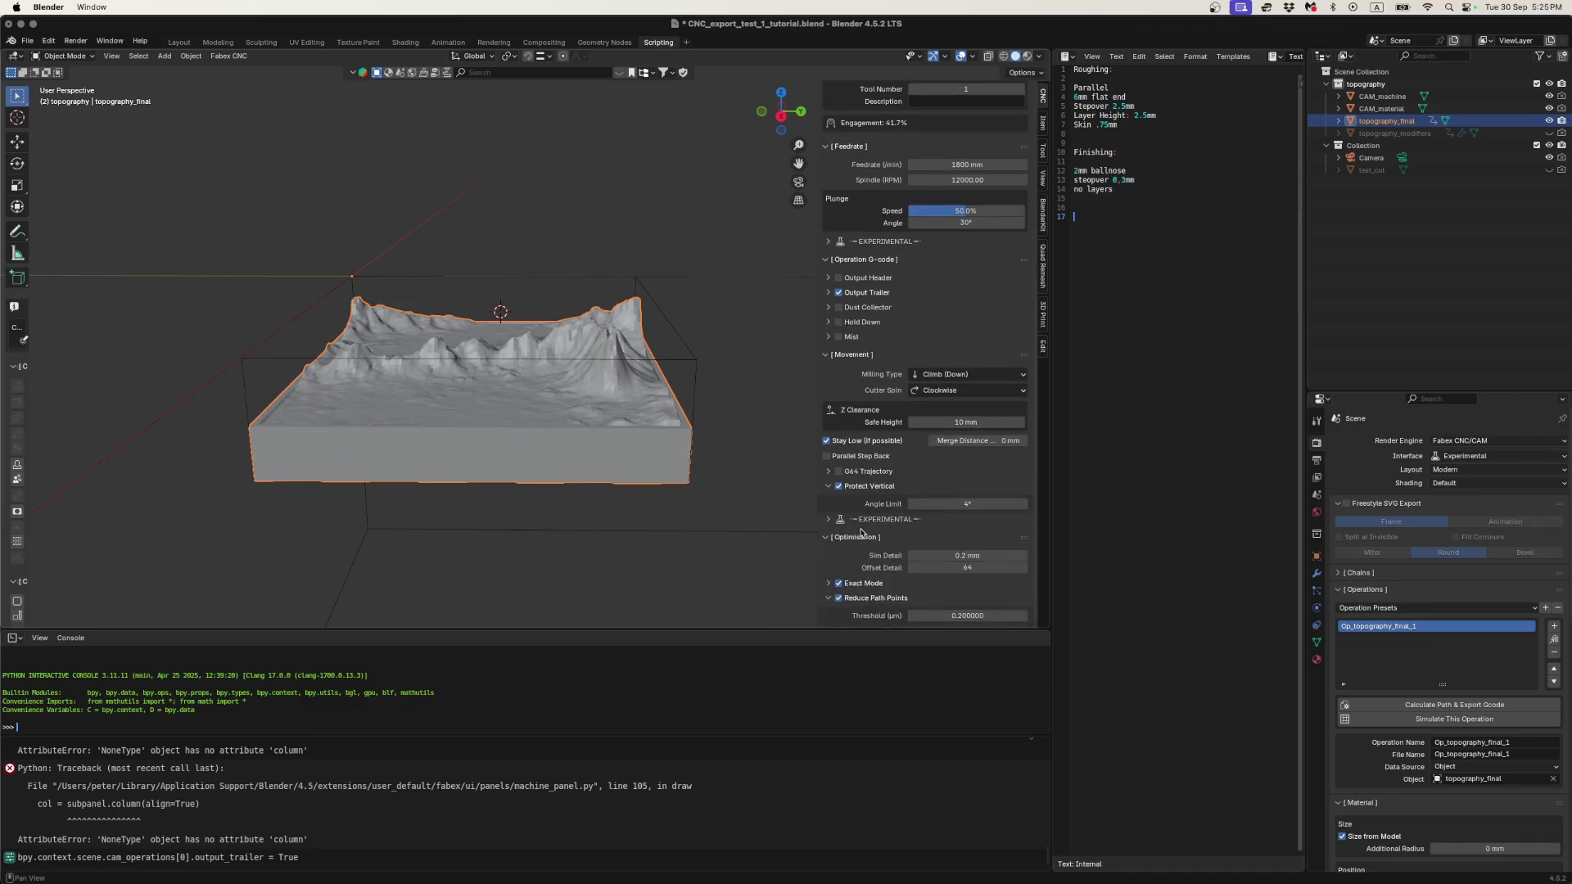
scroll(863, 532, up, 17)
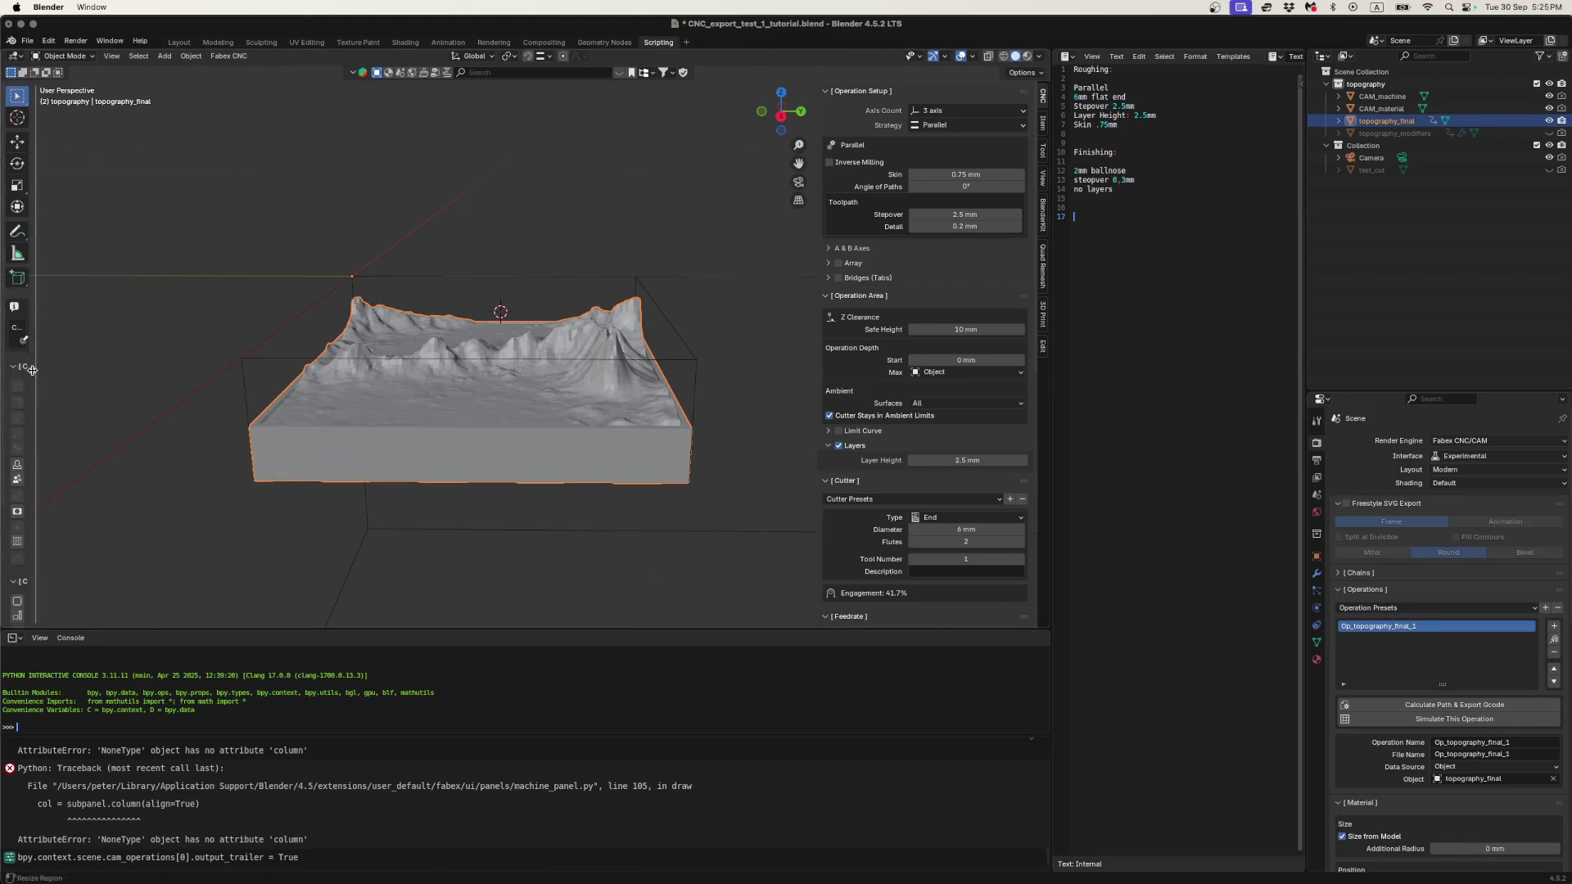
- Widen the tool shelf to show the cutter engagement info and labelled tools, and check the material and machine settings
drag(33, 370, 244, 372)
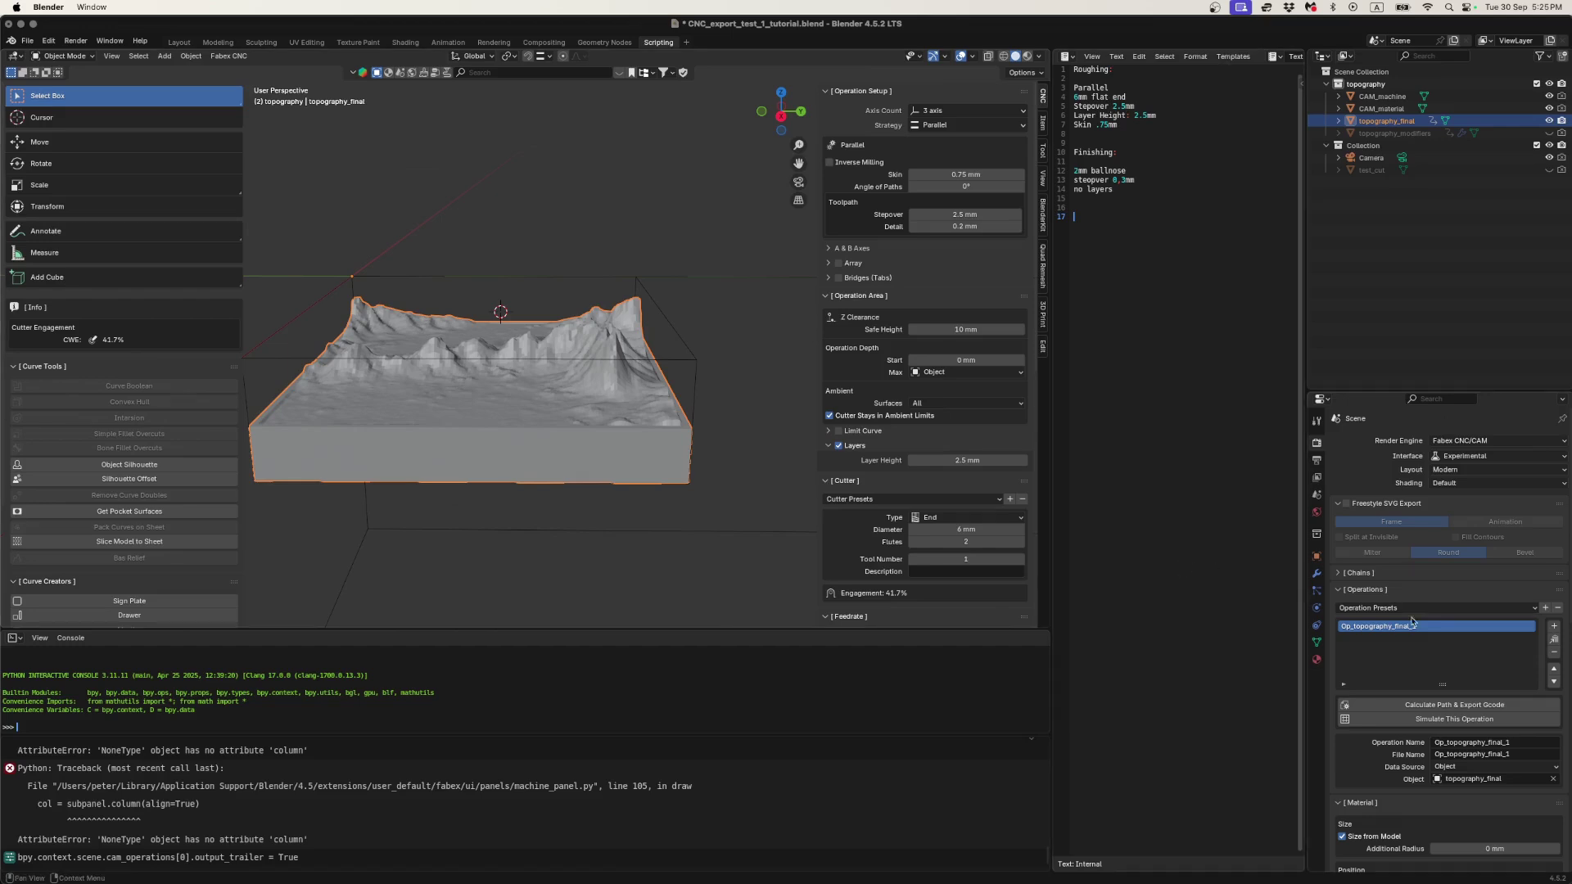
scroll(1393, 627, down, 10)
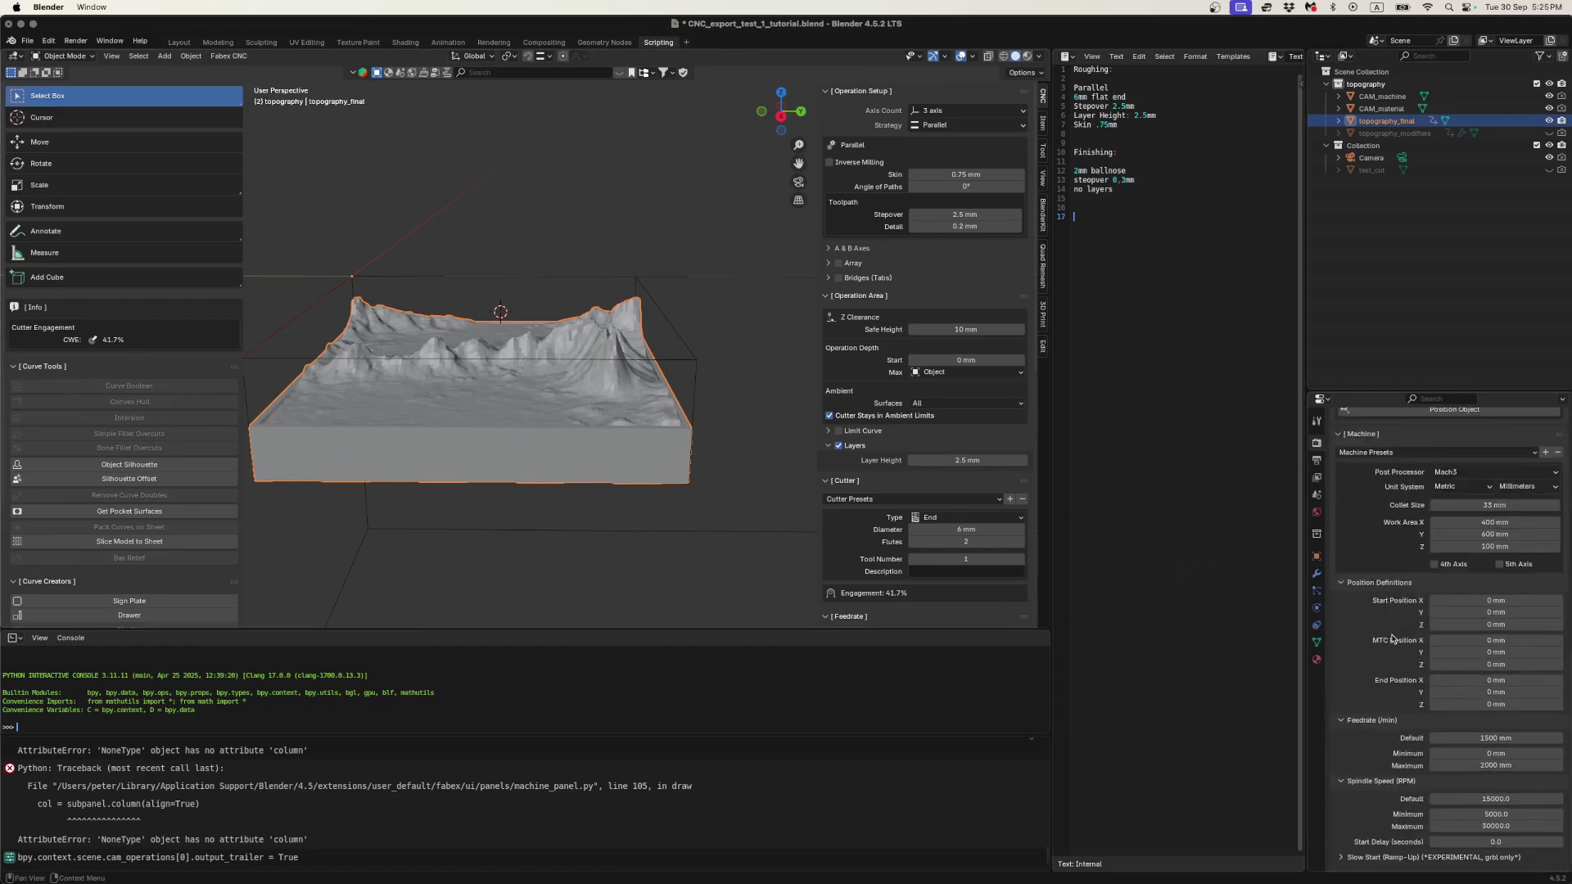
scroll(1393, 640, up, 10)
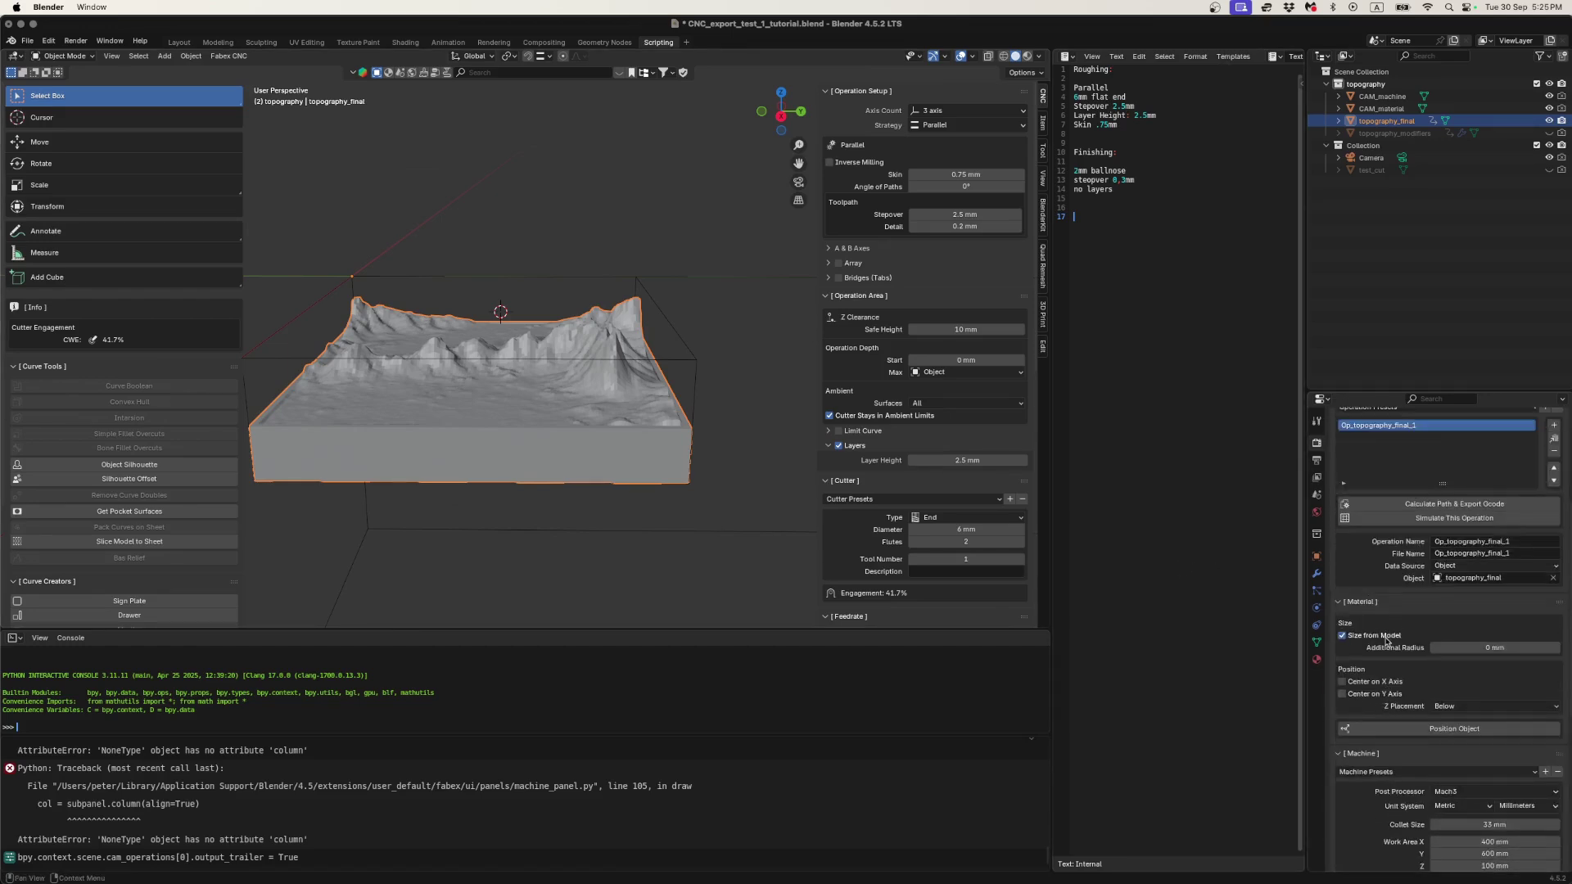
scroll(1359, 614, up, 3)
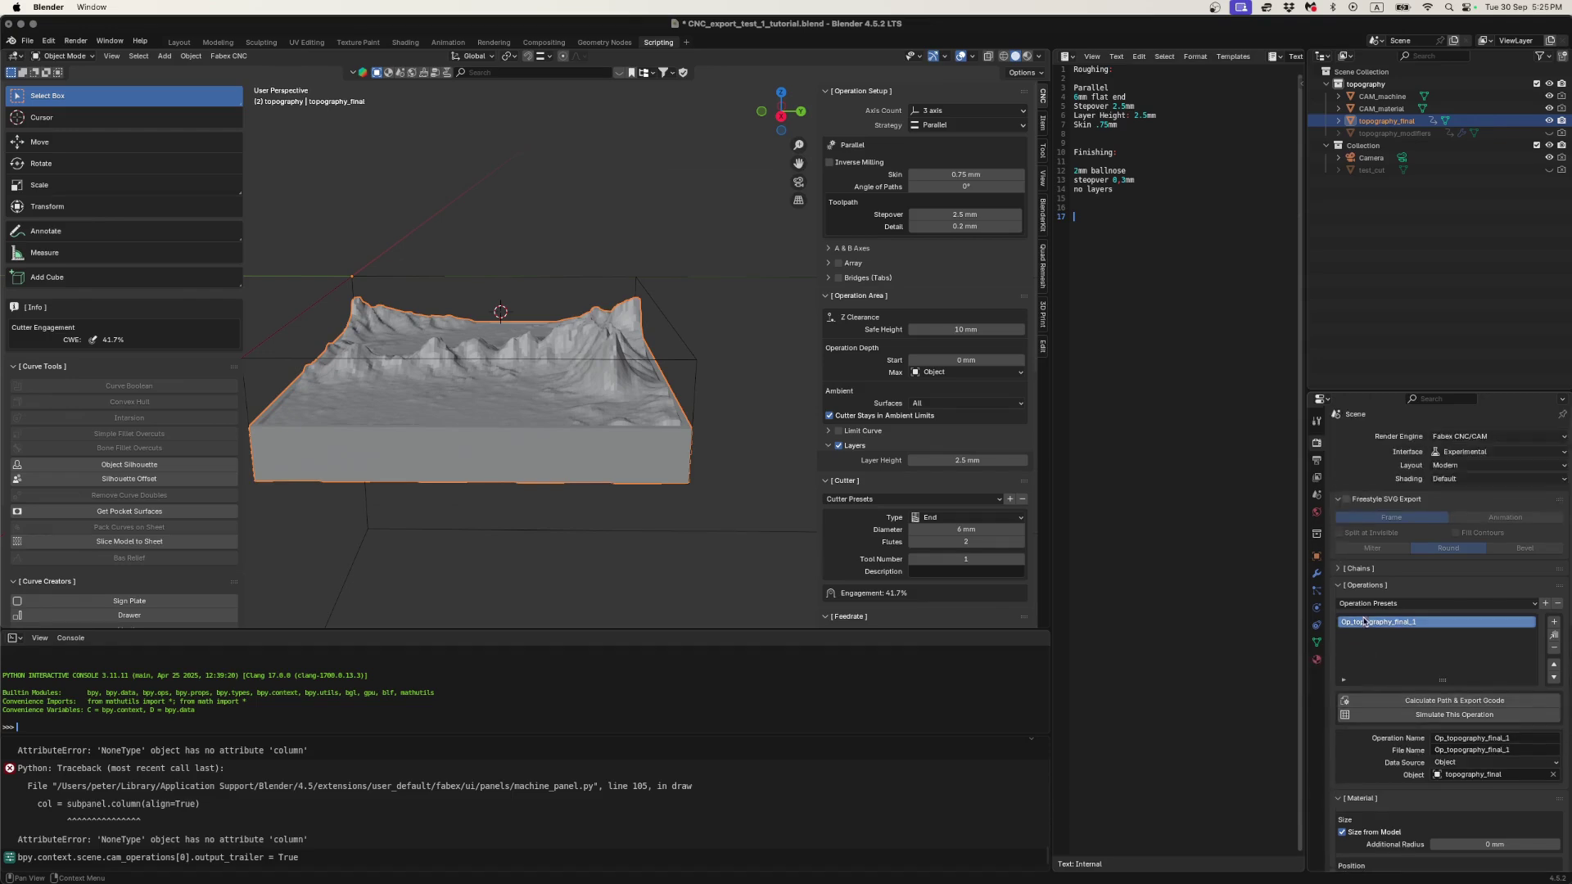
- Set the scene's output path to the GCode folder inside Project_Files
click(1317, 461)
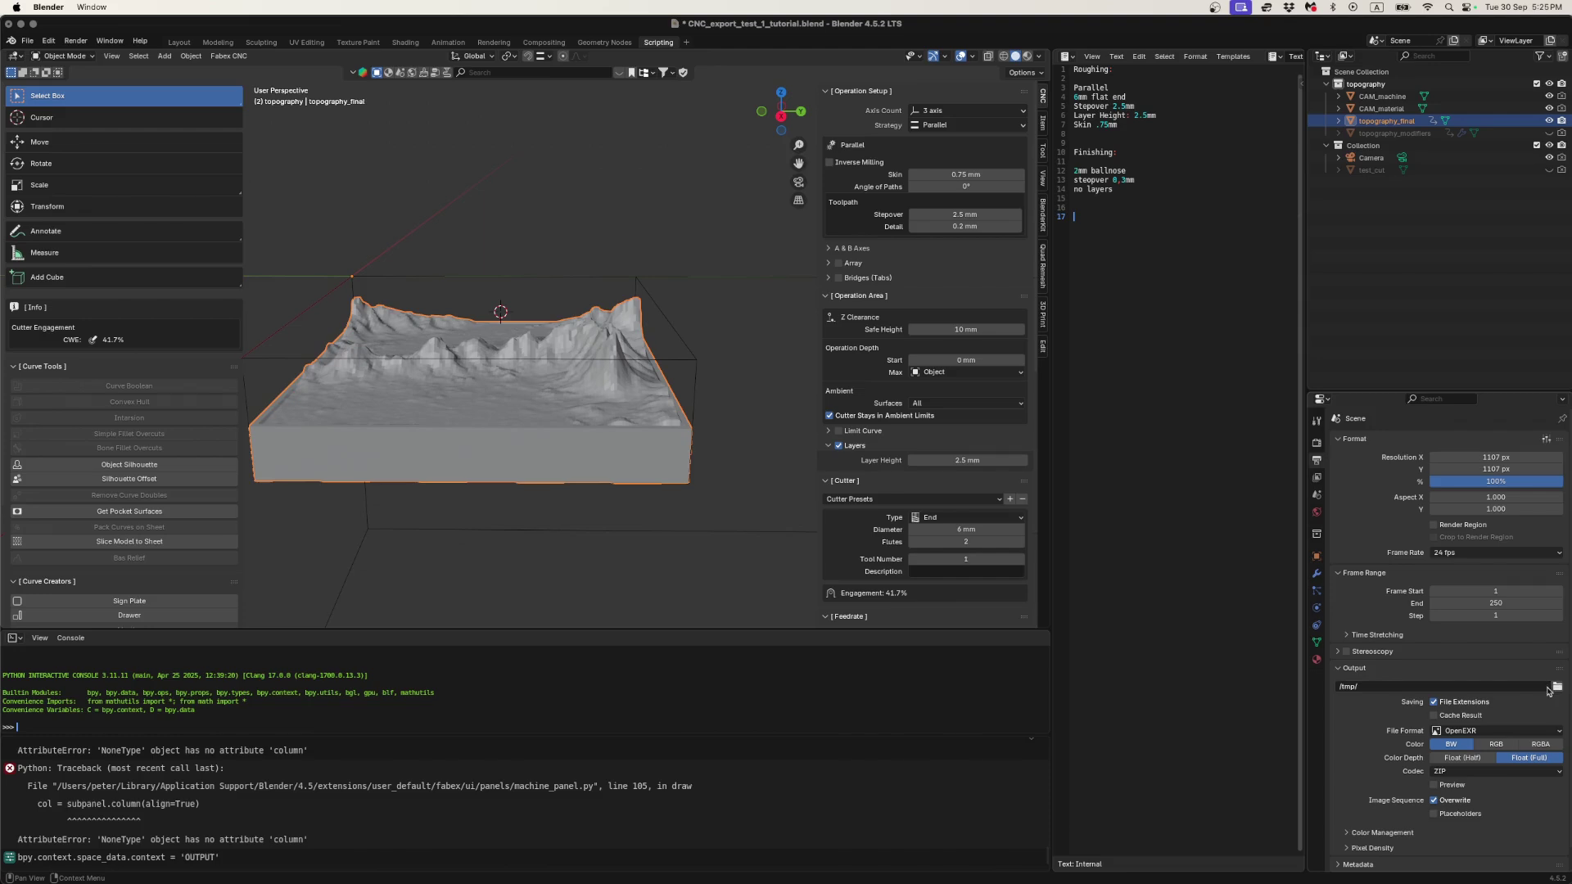
click(1557, 687)
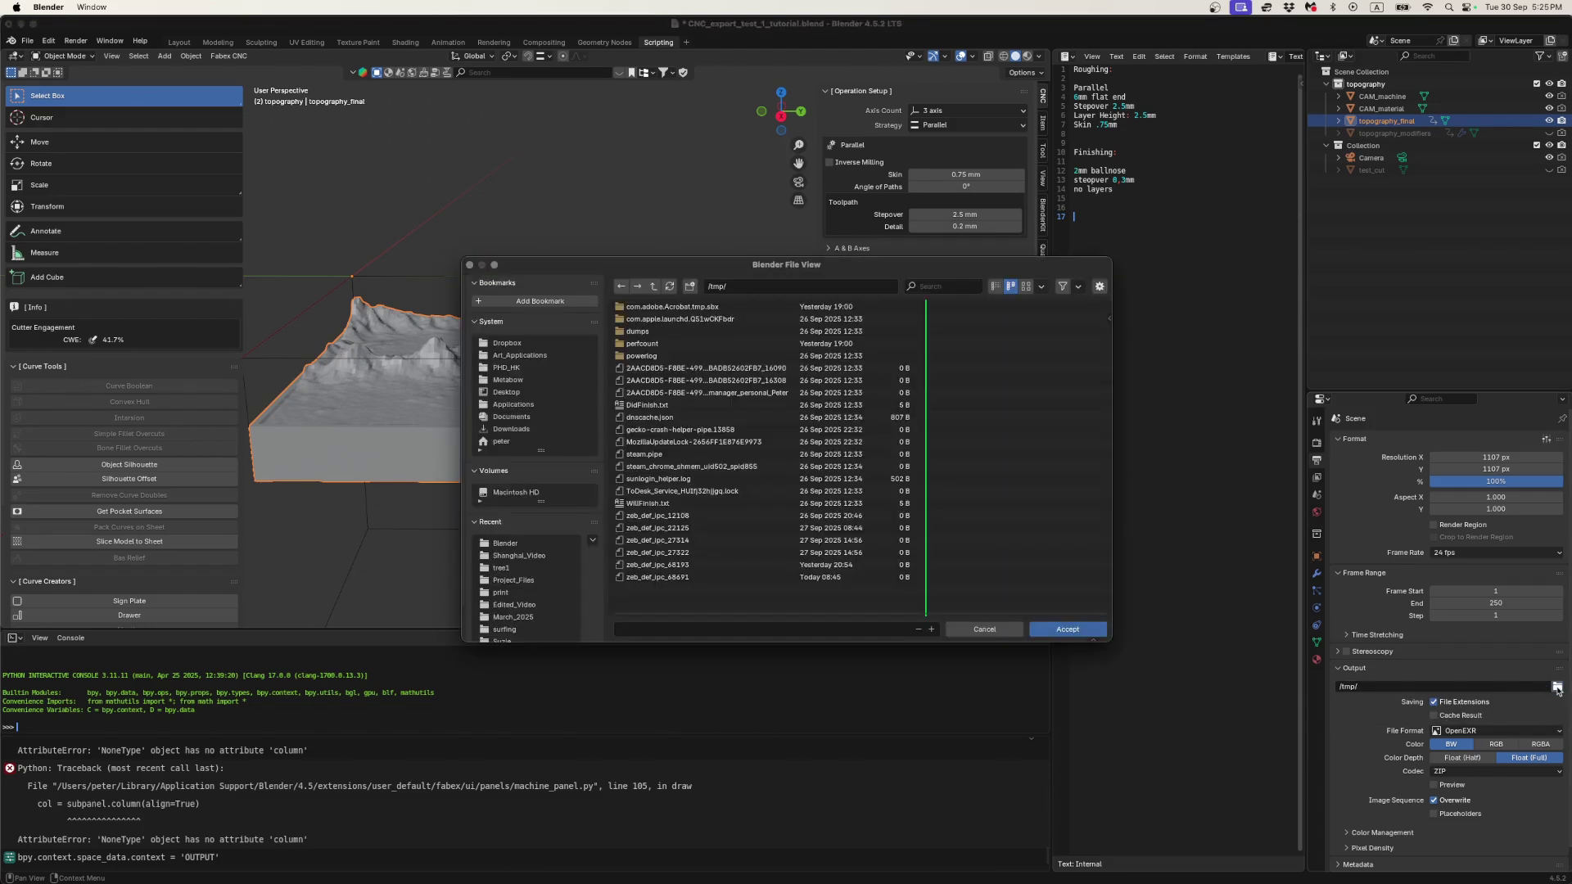
click(524, 544)
click(516, 581)
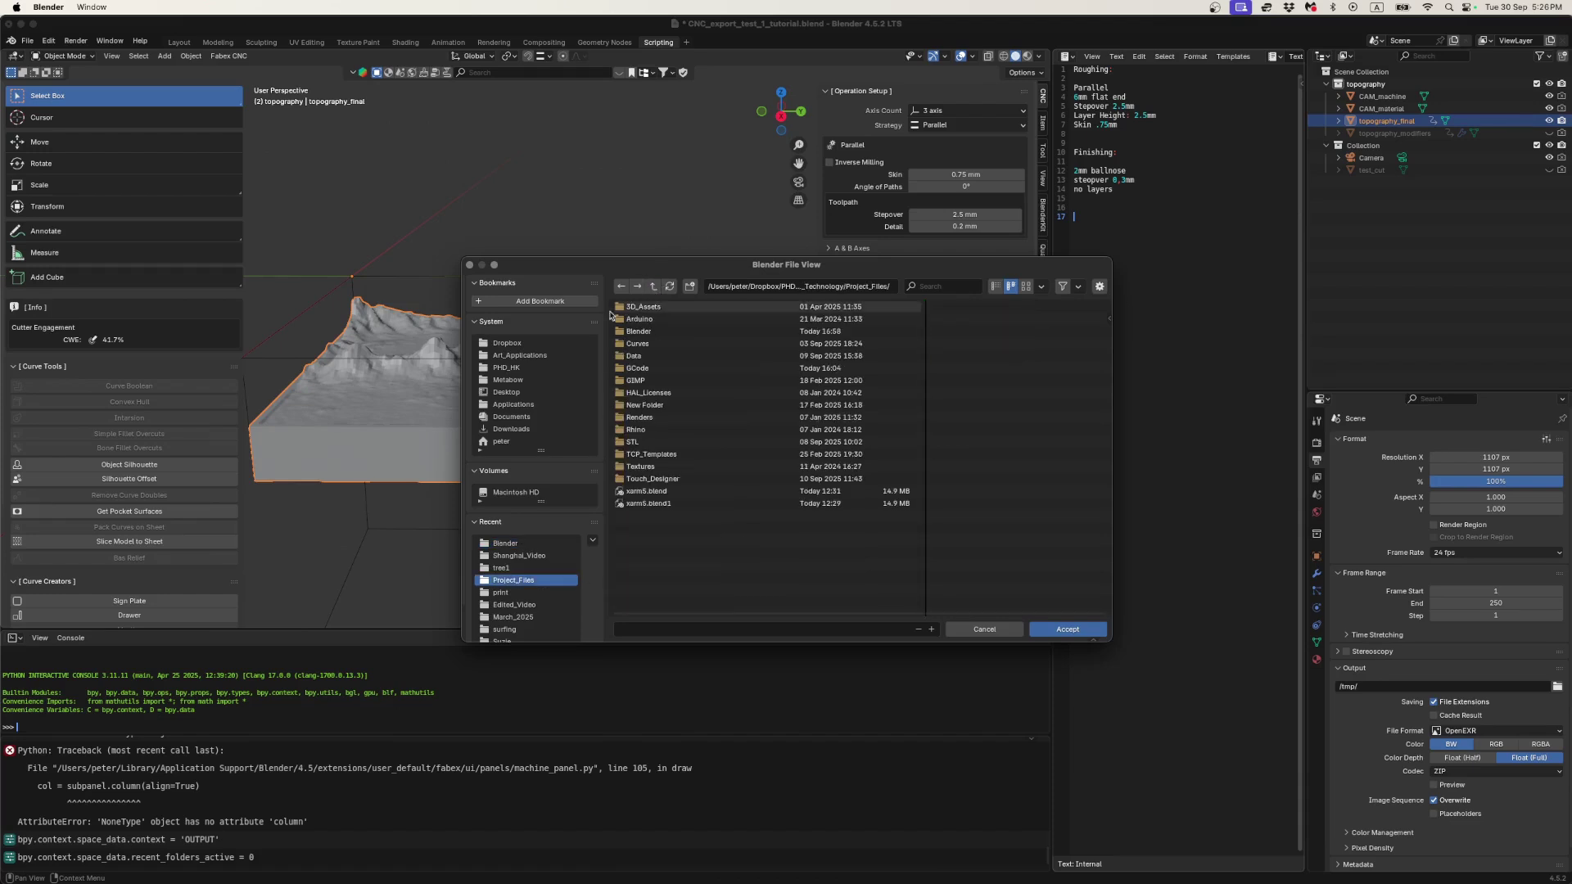
click(528, 543)
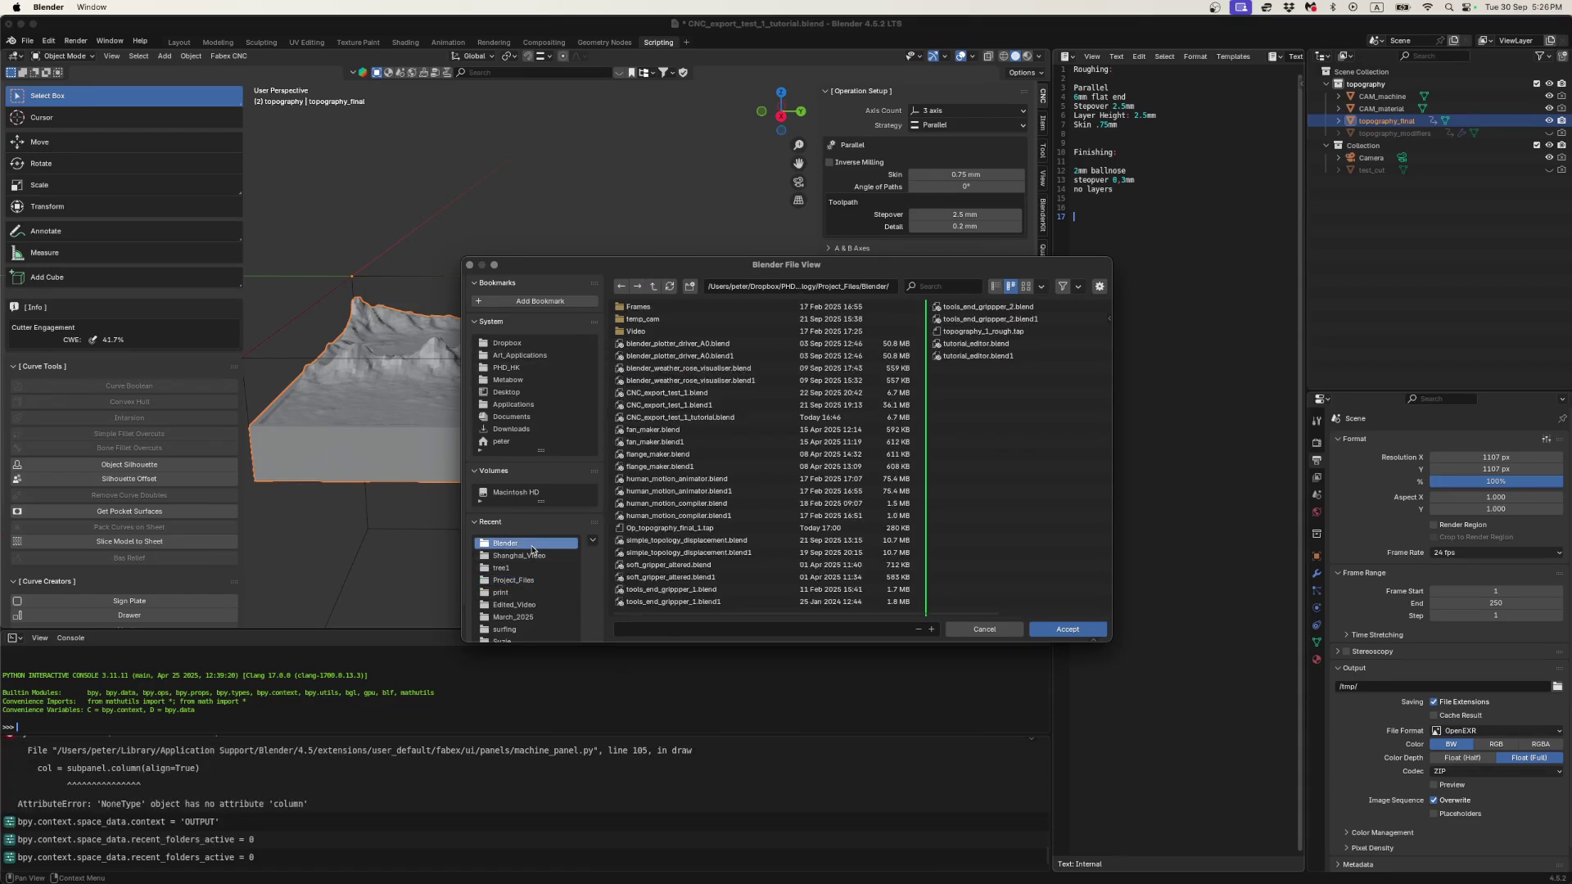
click(656, 288)
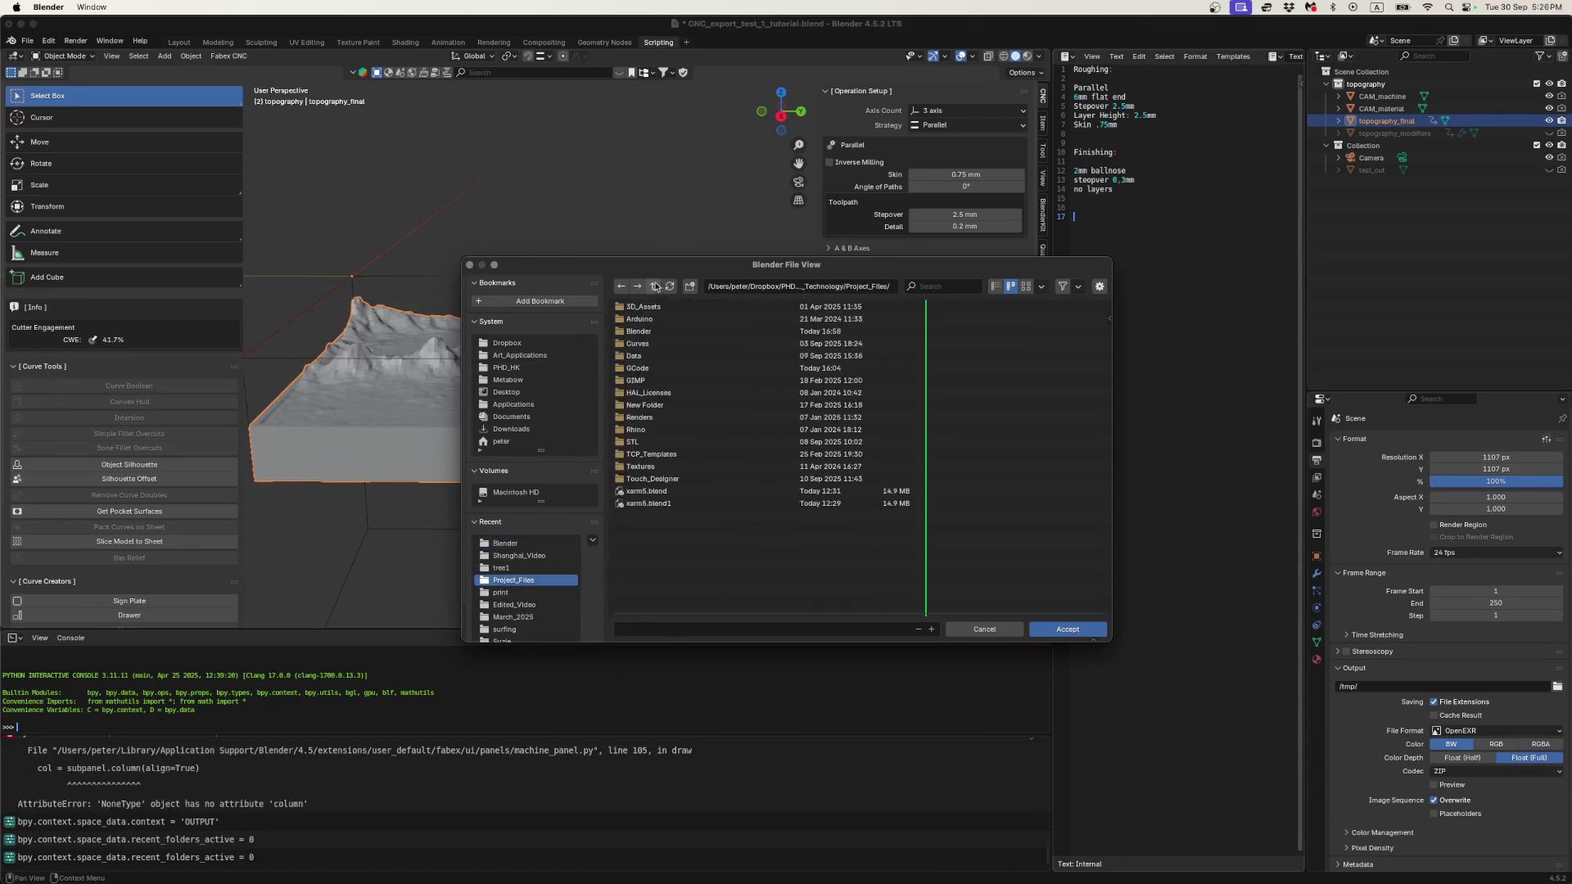
click(656, 370)
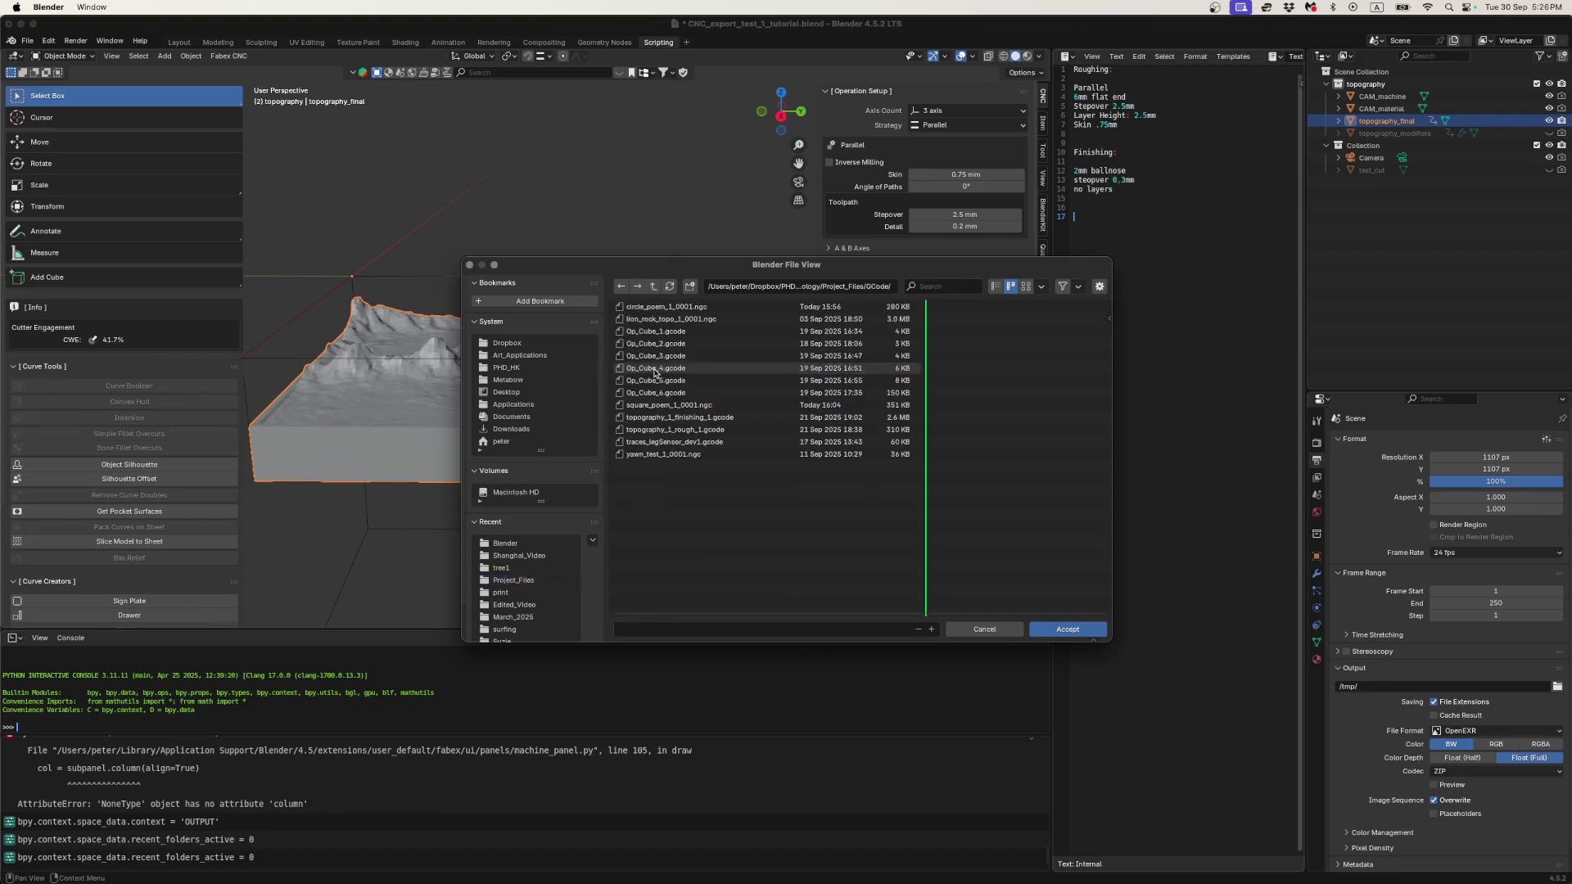
click(1058, 629)
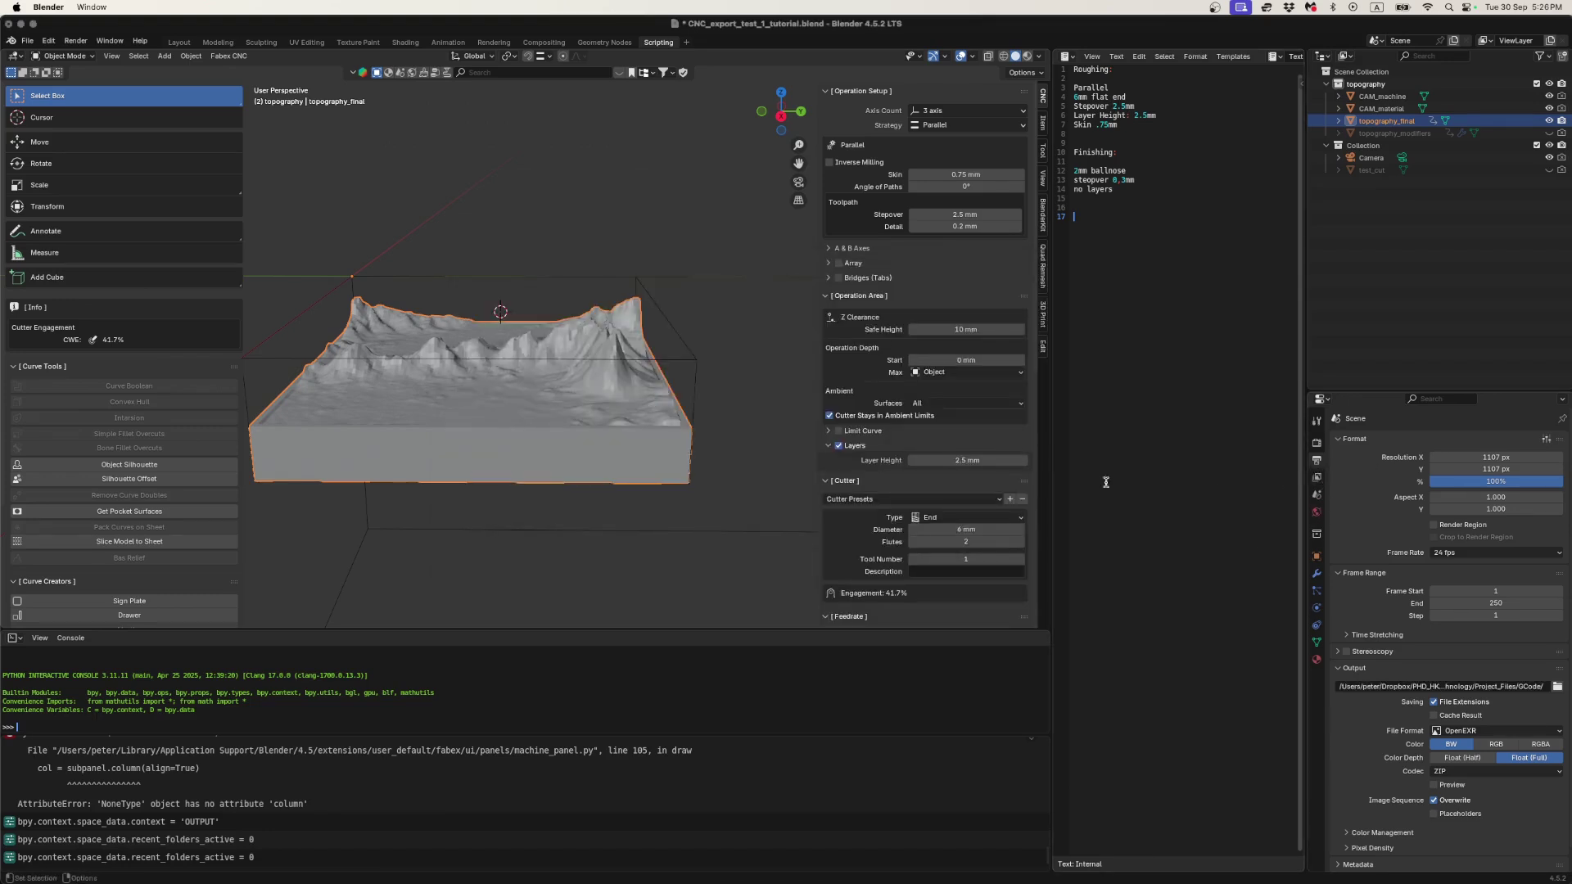
- Calculate the path and export the G-code for the operation Op_topography_final_1
scroll(928, 477, down, 3)
scroll(928, 477, down, 2)
scroll(928, 476, down, 2)
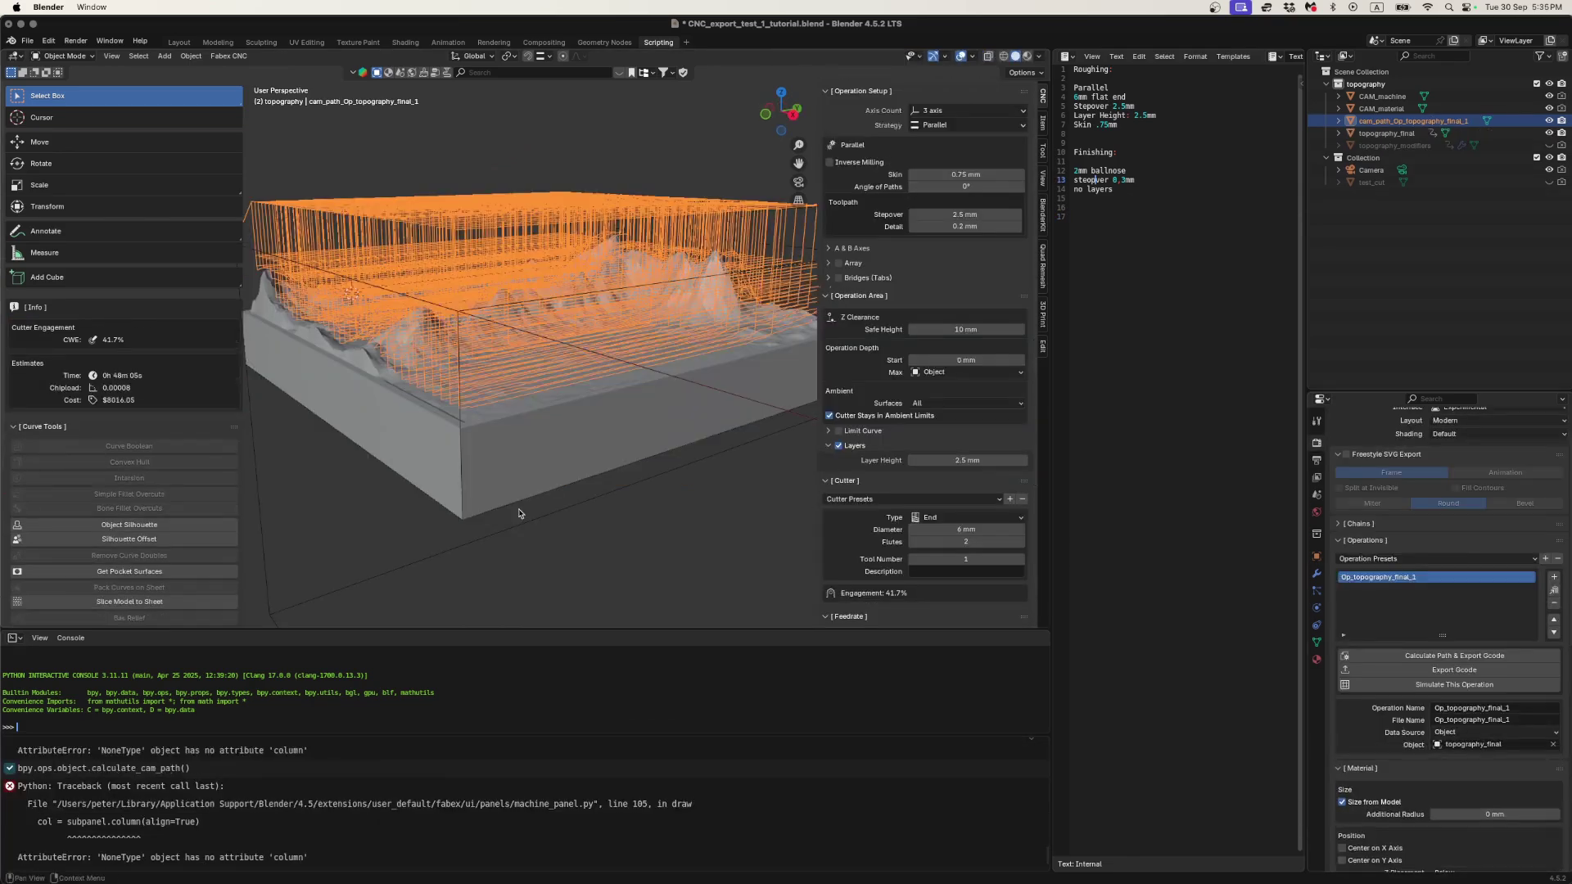
scroll(532, 497, down, 5)
scroll(551, 453, up, 2)
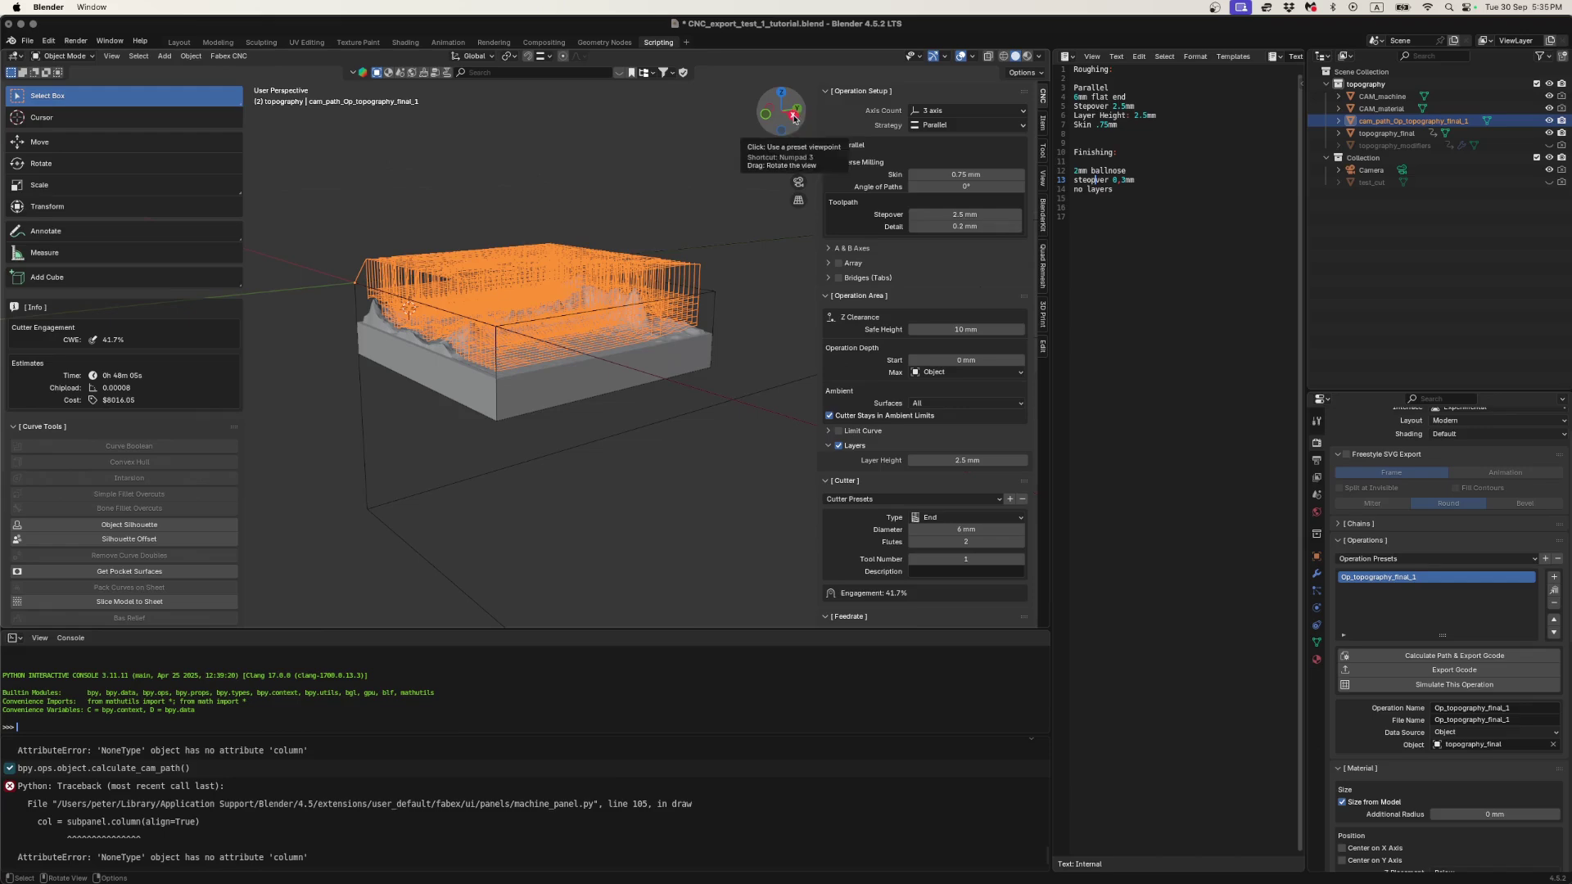
- Inspect the roughing toolpath's layers and clearance over the terrain in perspective and from the right side
drag(798, 145, 612, 341)
middle_drag(612, 340, 668, 425)
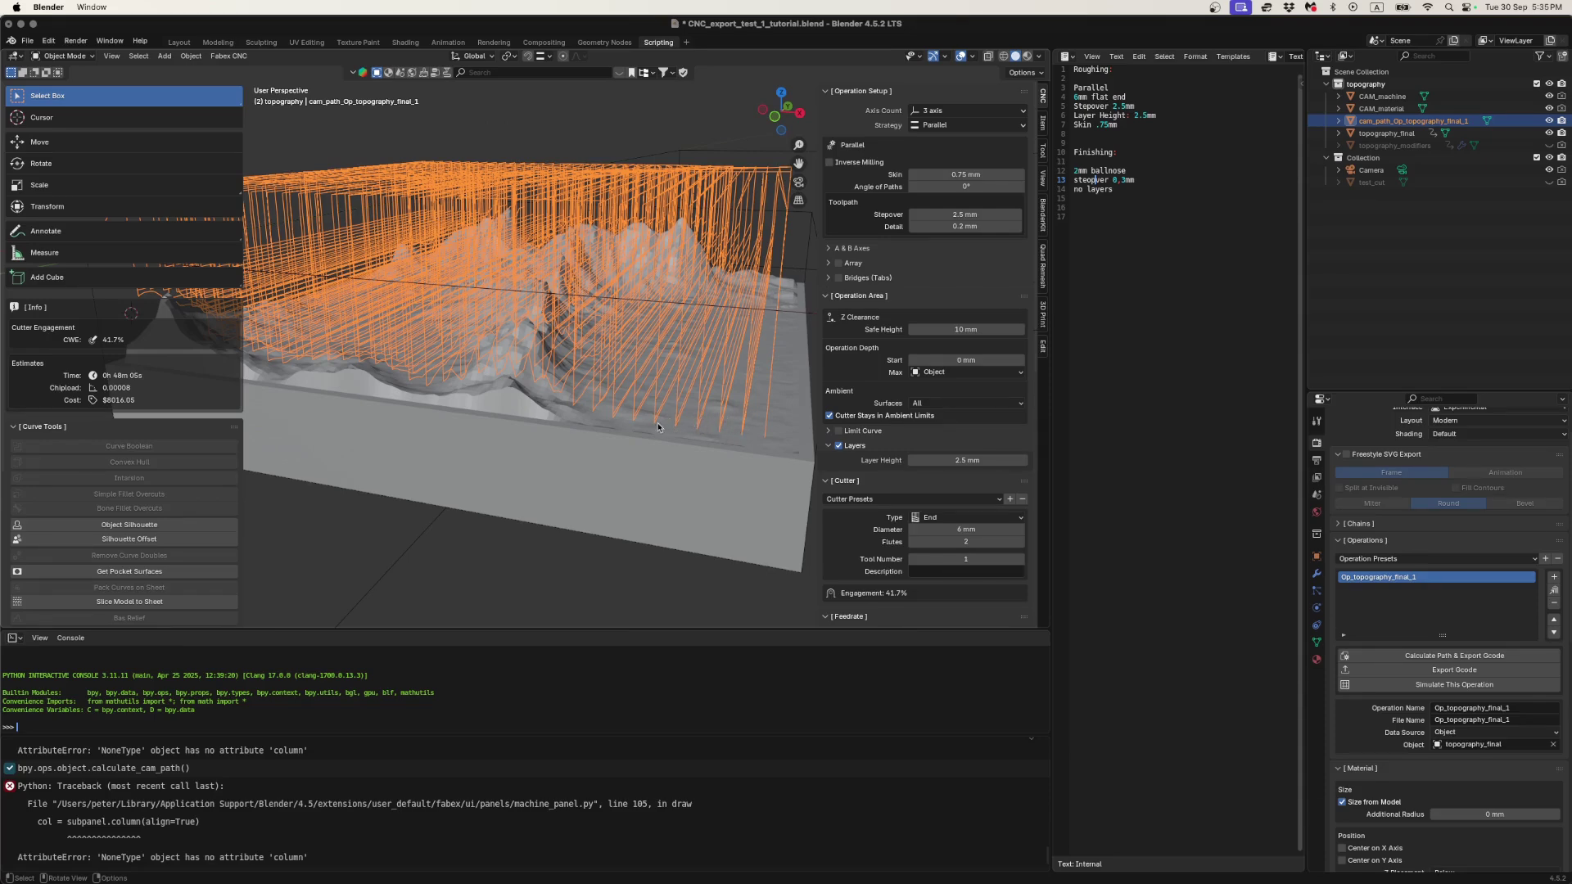
scroll(625, 420, down, 2)
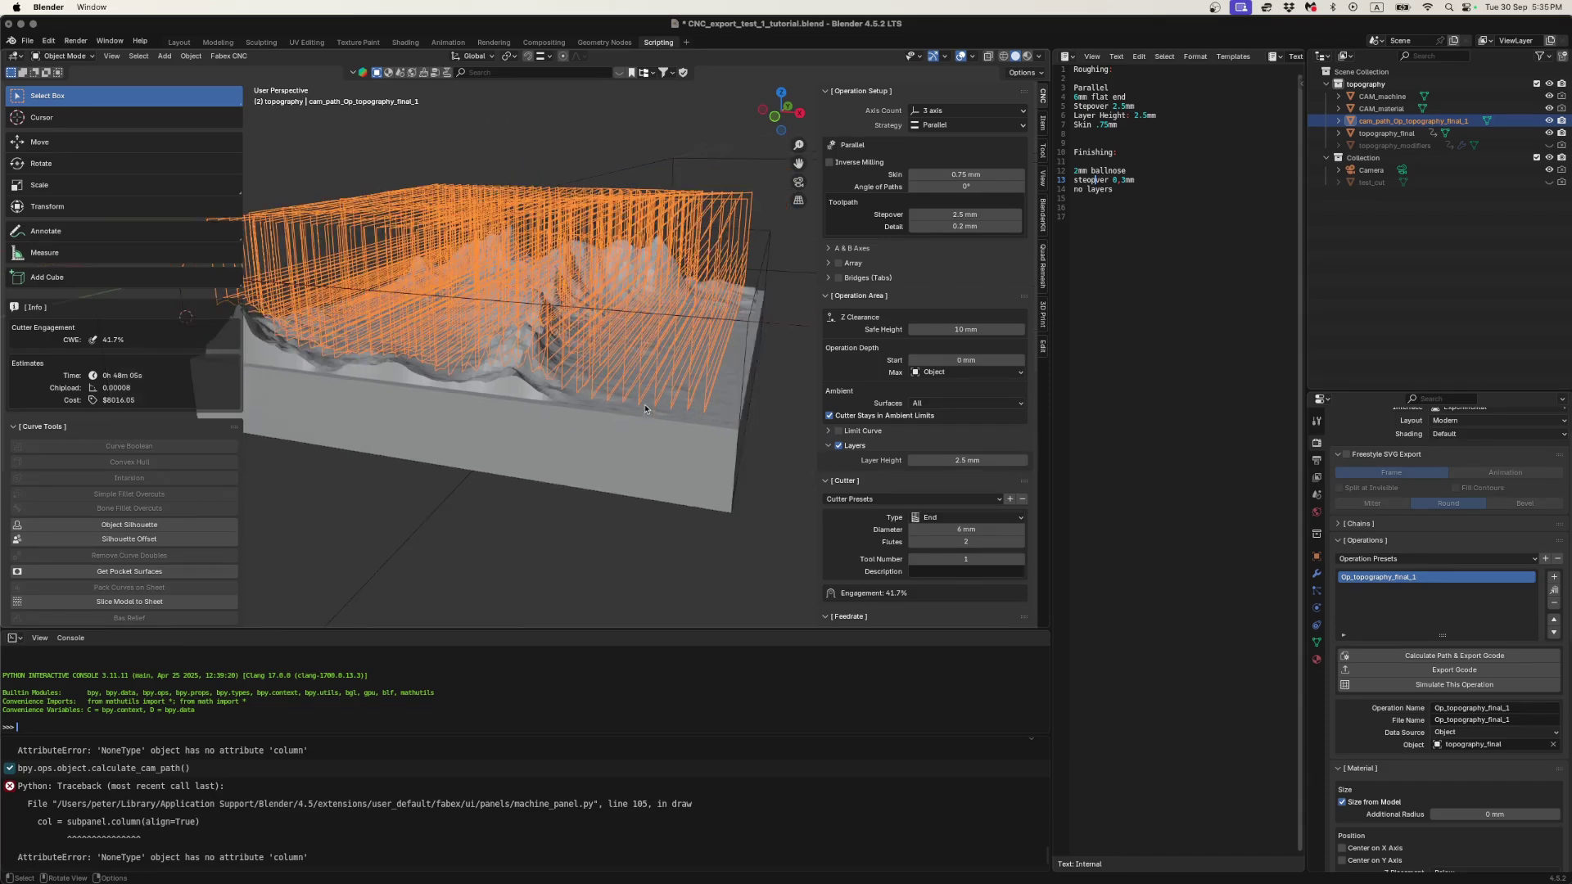
click(800, 112)
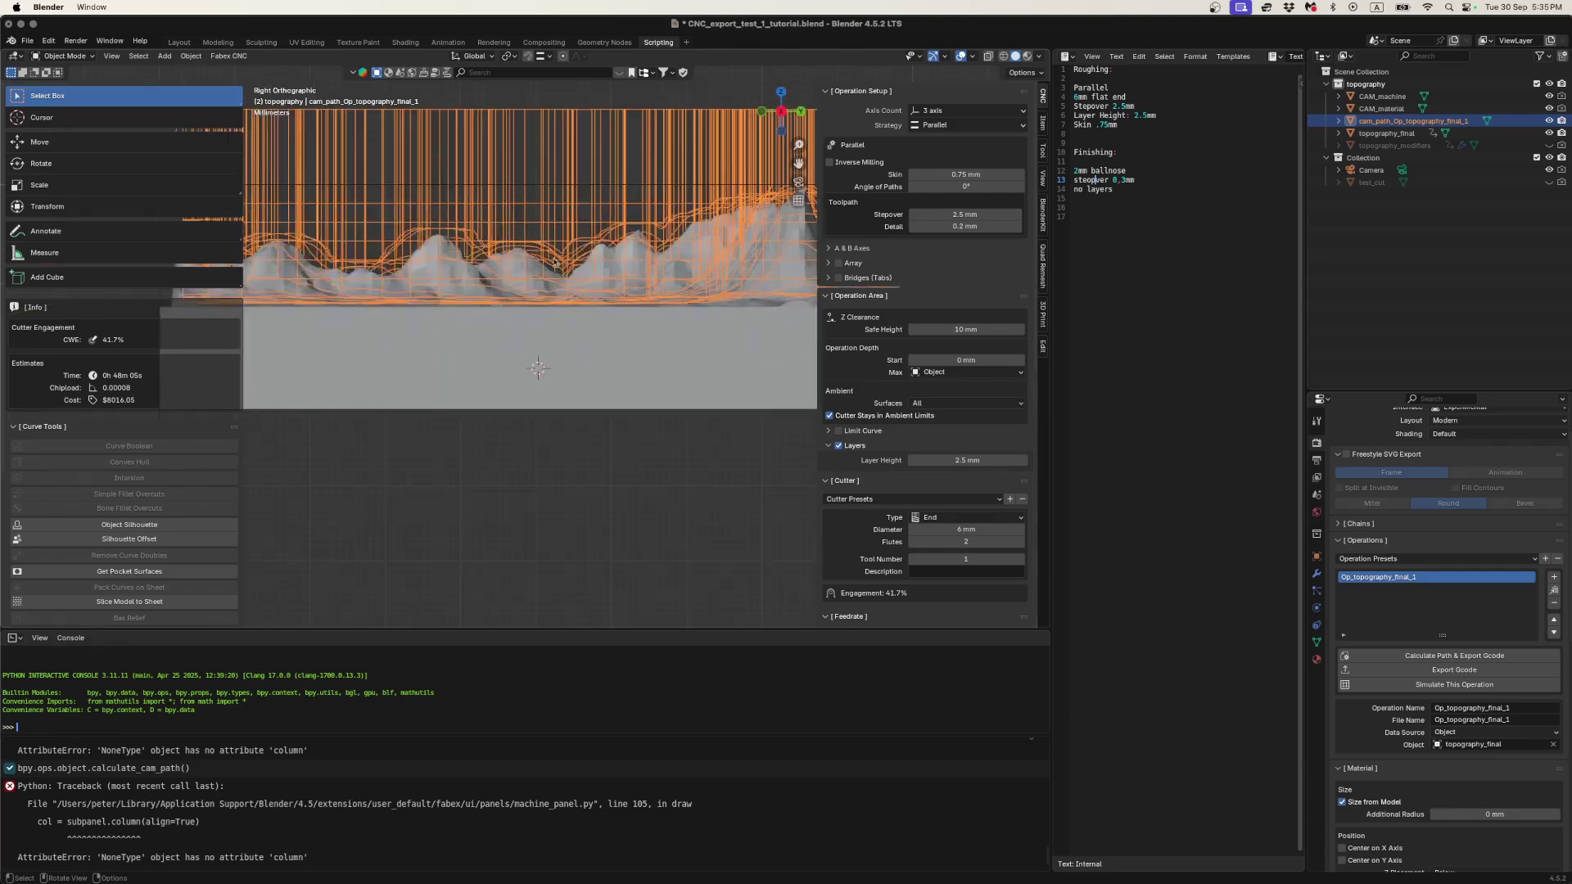
scroll(554, 264, up, 2)
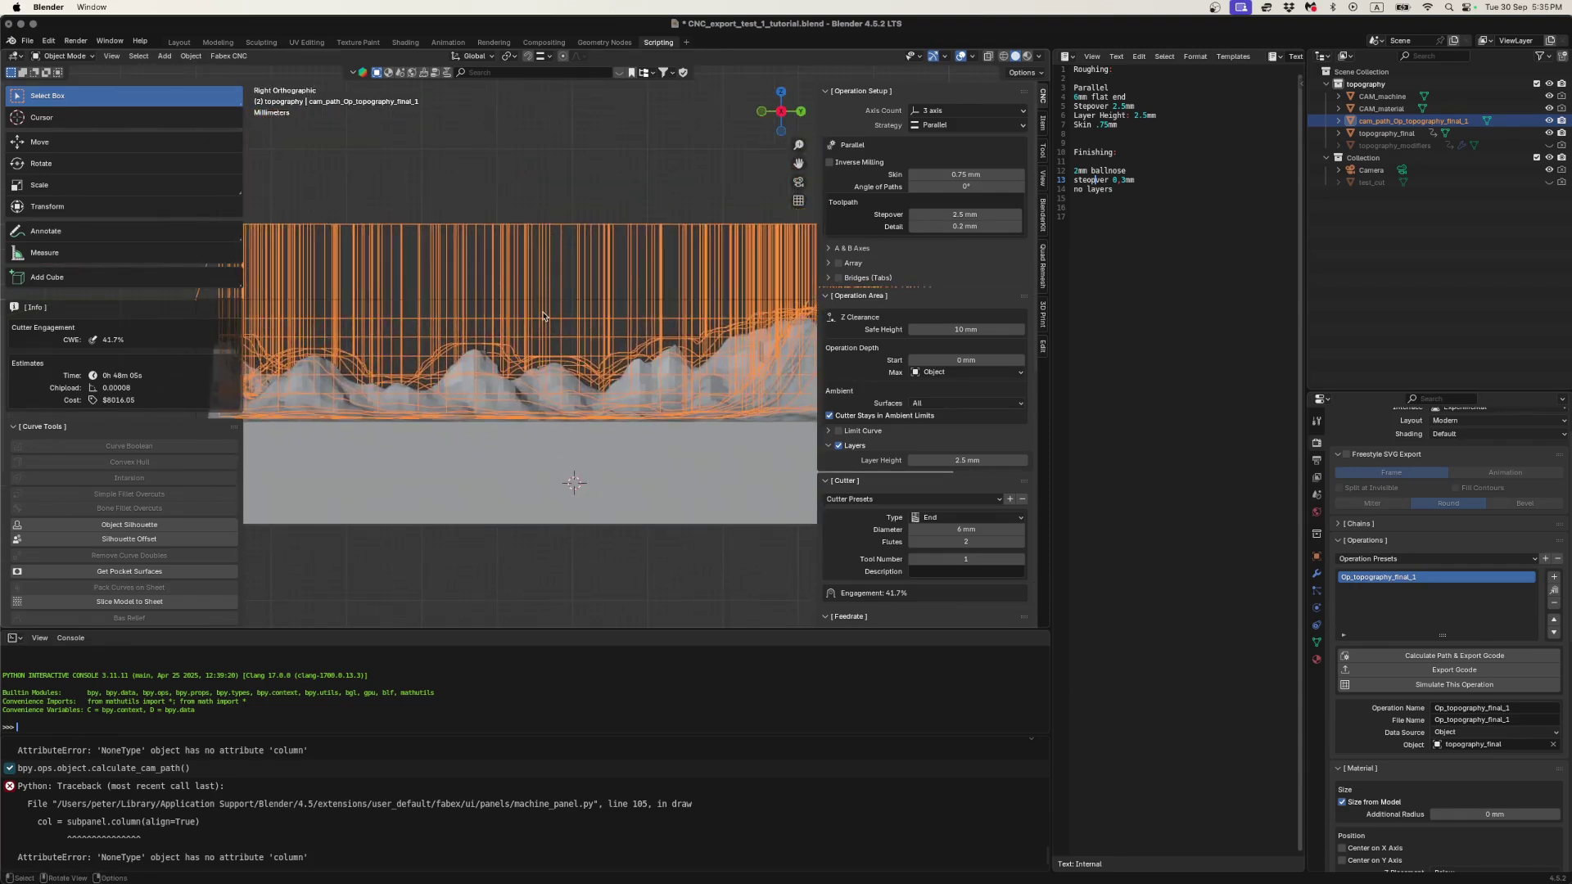
scroll(561, 315, up, 3)
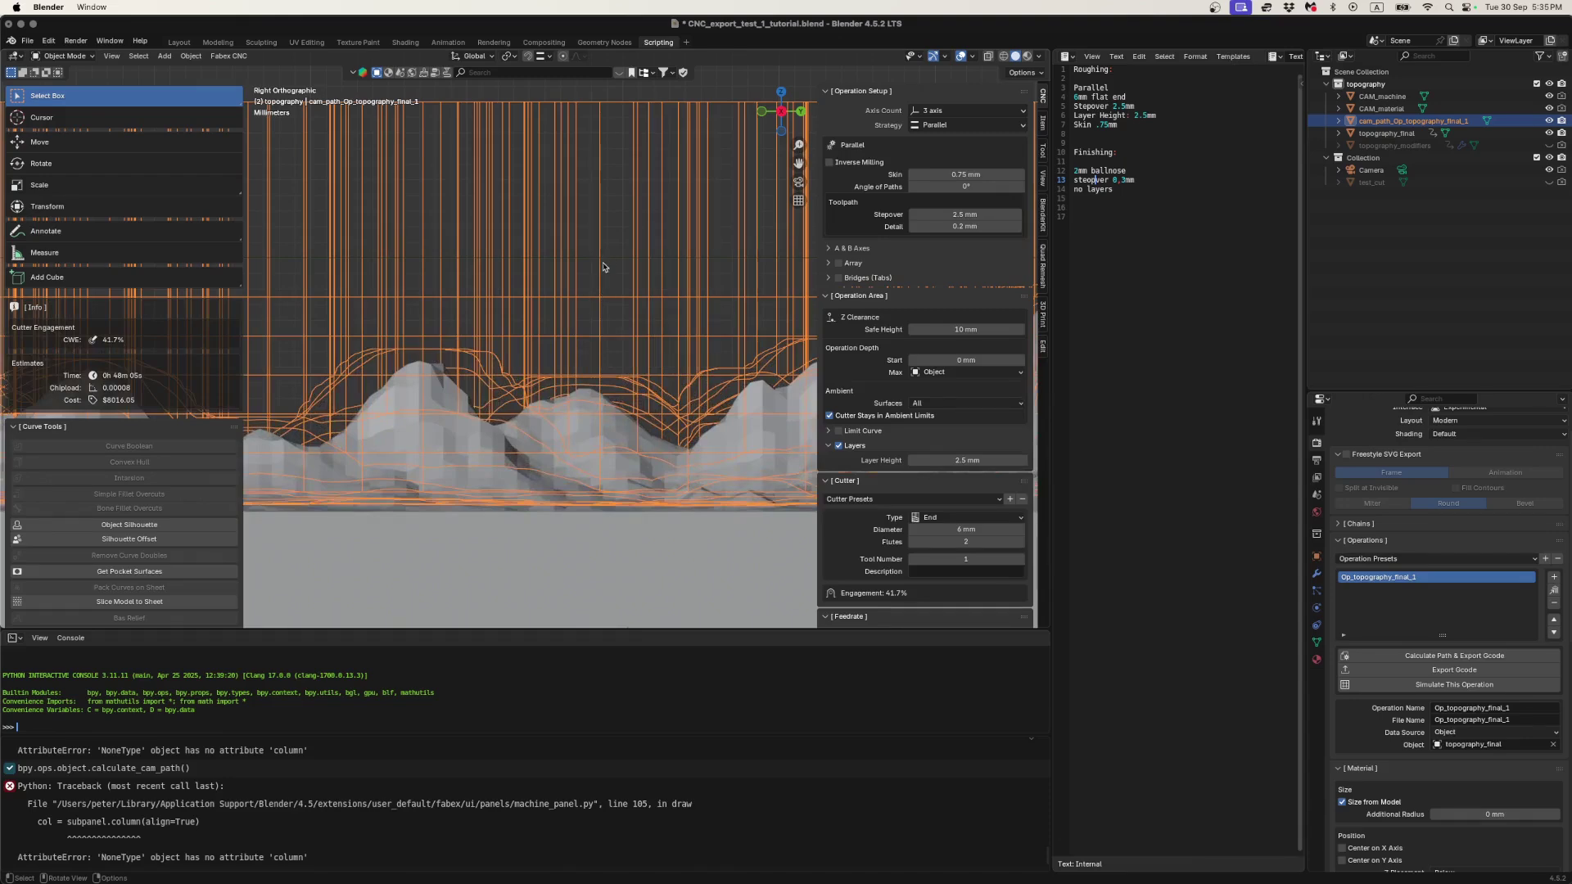
middle_drag(720, 303, 570, 337)
key(ctrl)
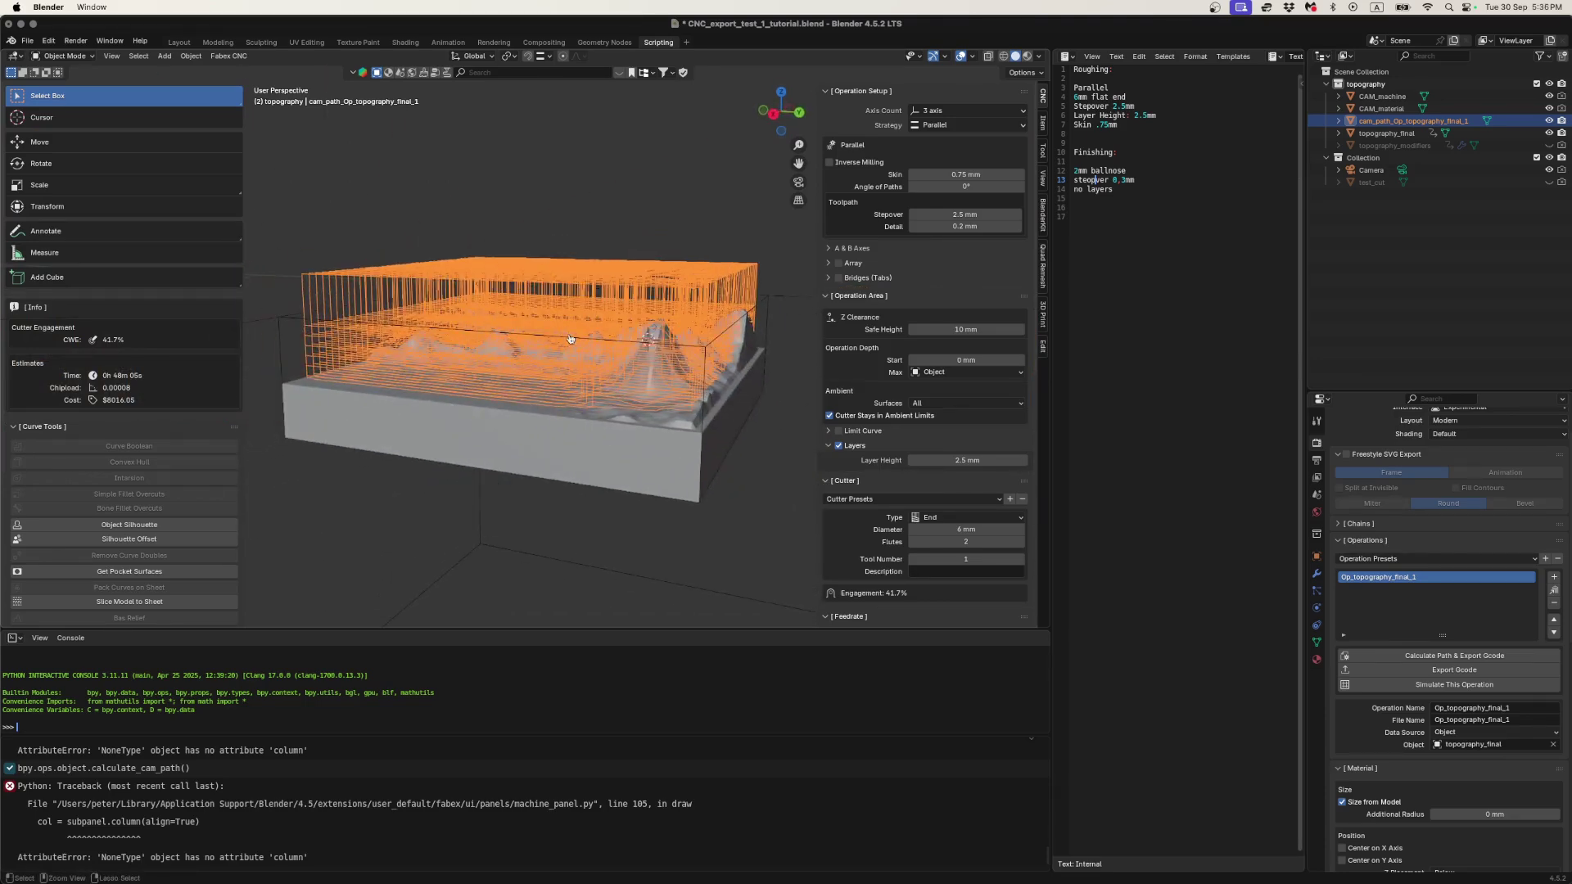
- Switch to Finder, select the exported Op_topography_final_1.tap in the Blender project folder and compare its name with the operation in Blender
key(super+Tab)
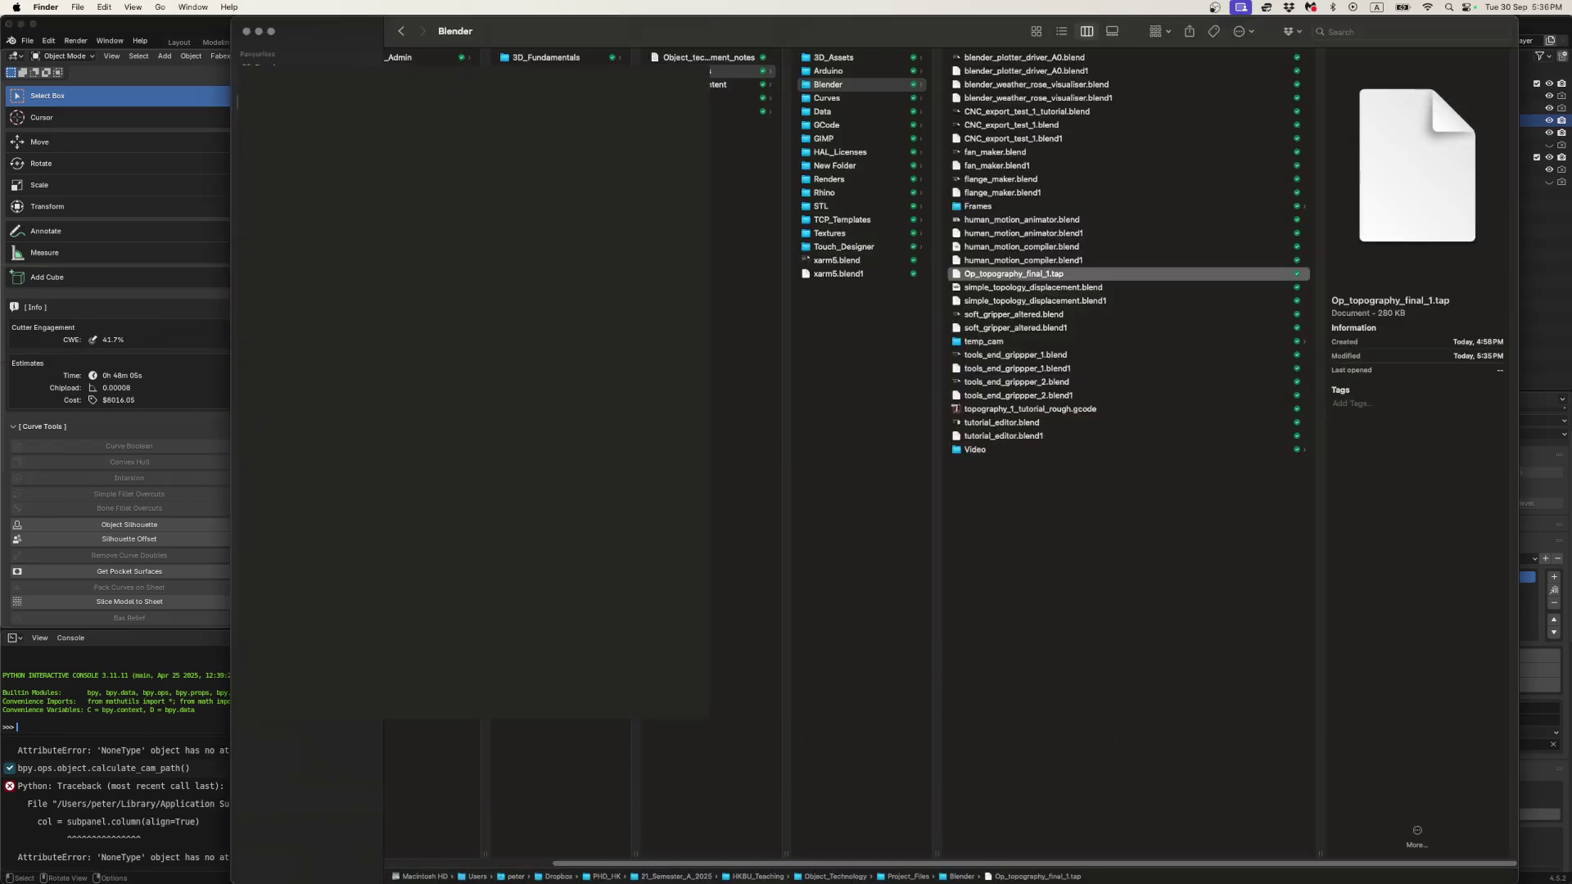
click(827, 124)
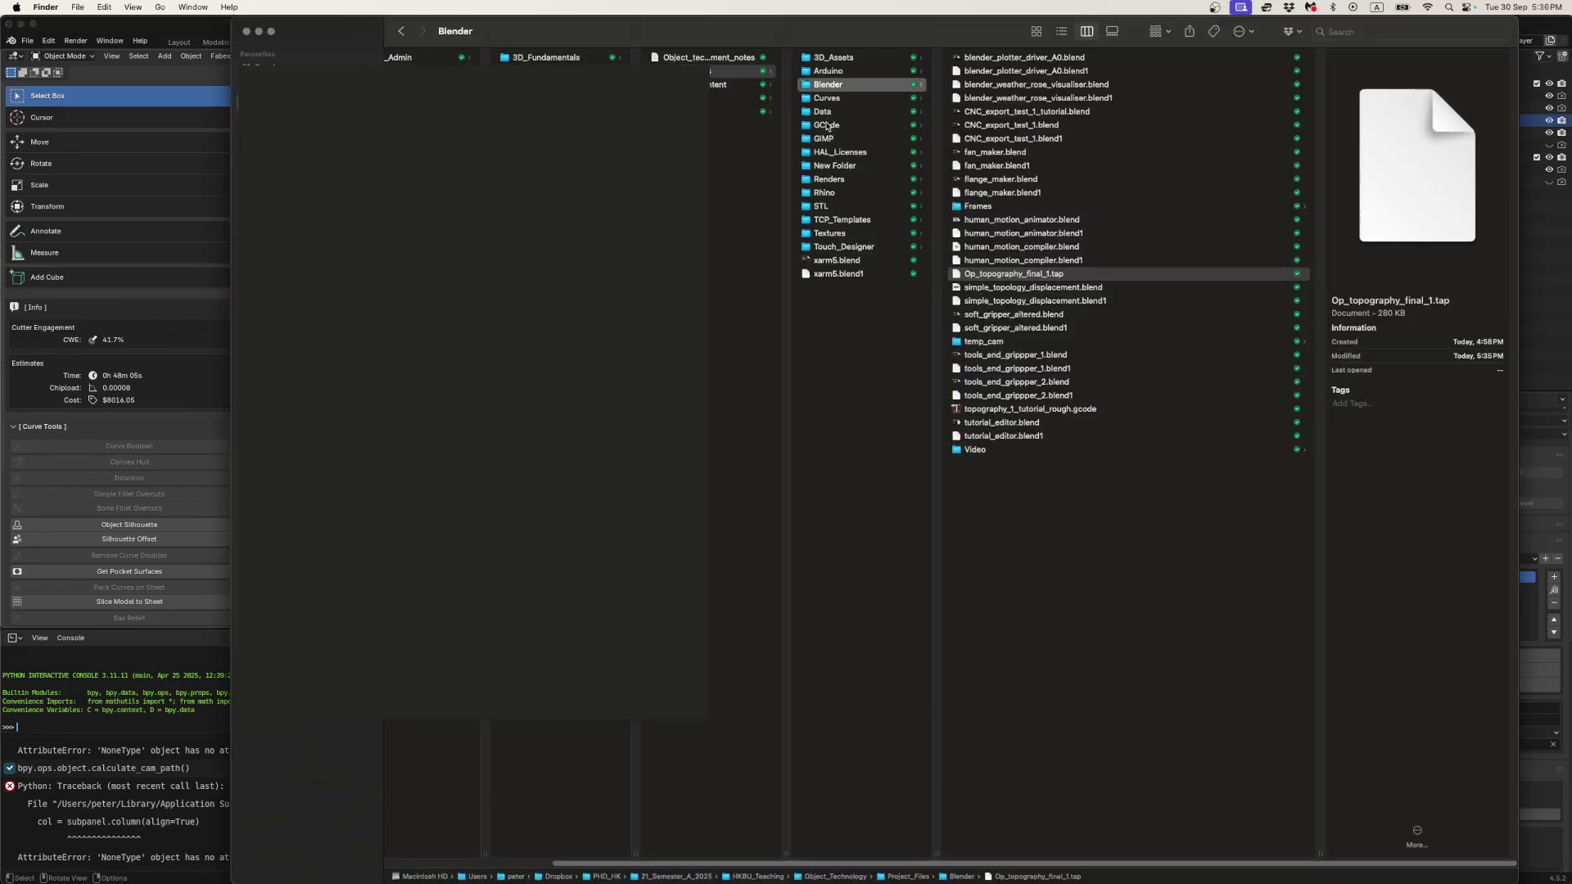
click(827, 84)
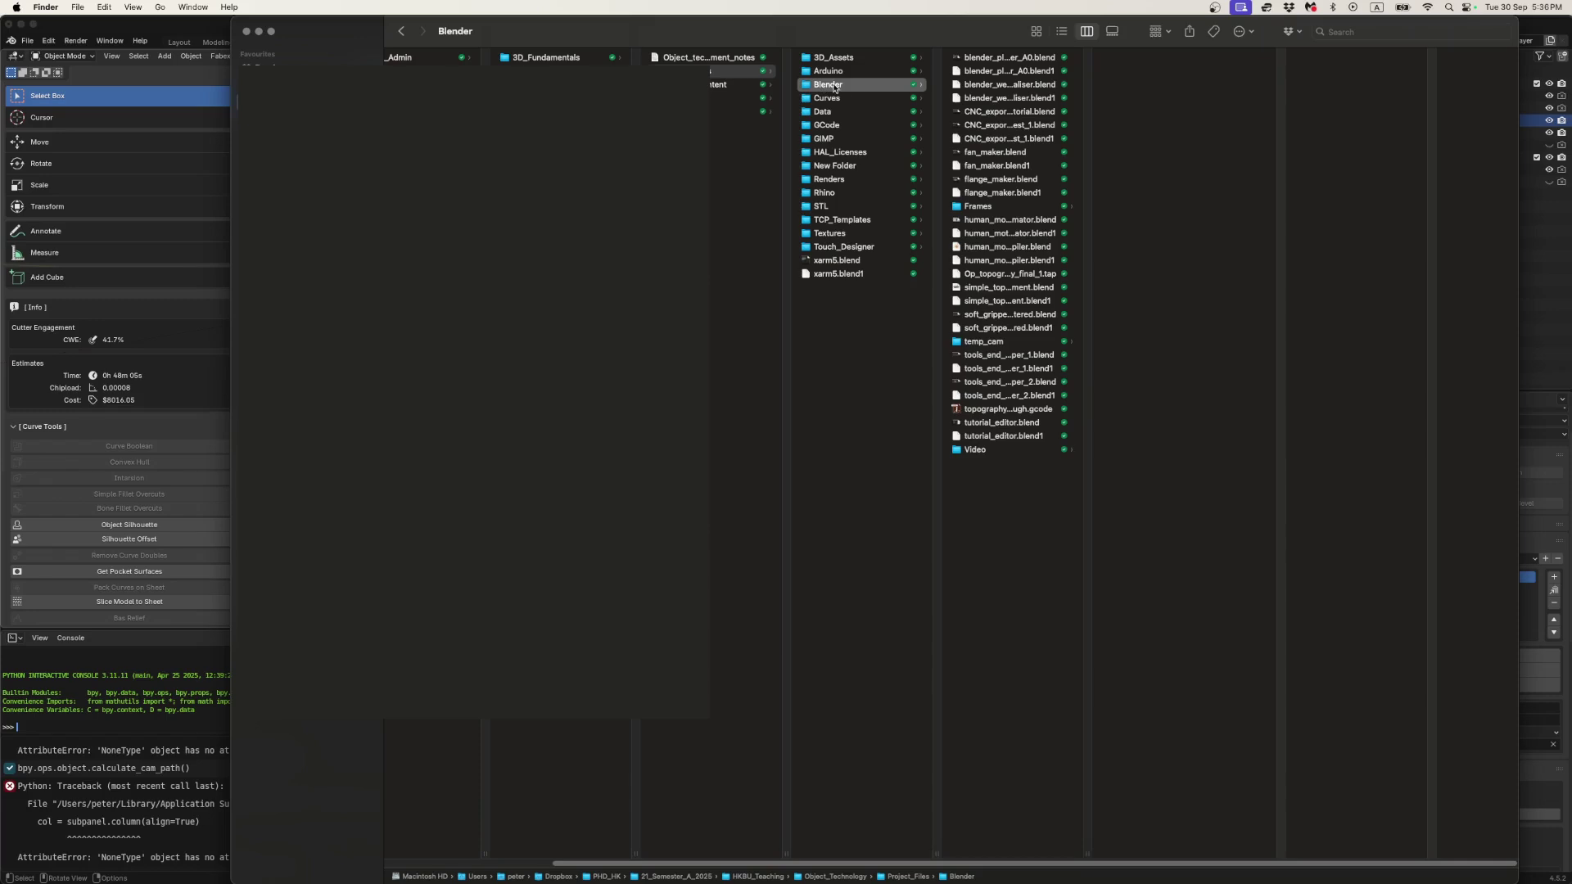
drag(1087, 854, 1293, 794)
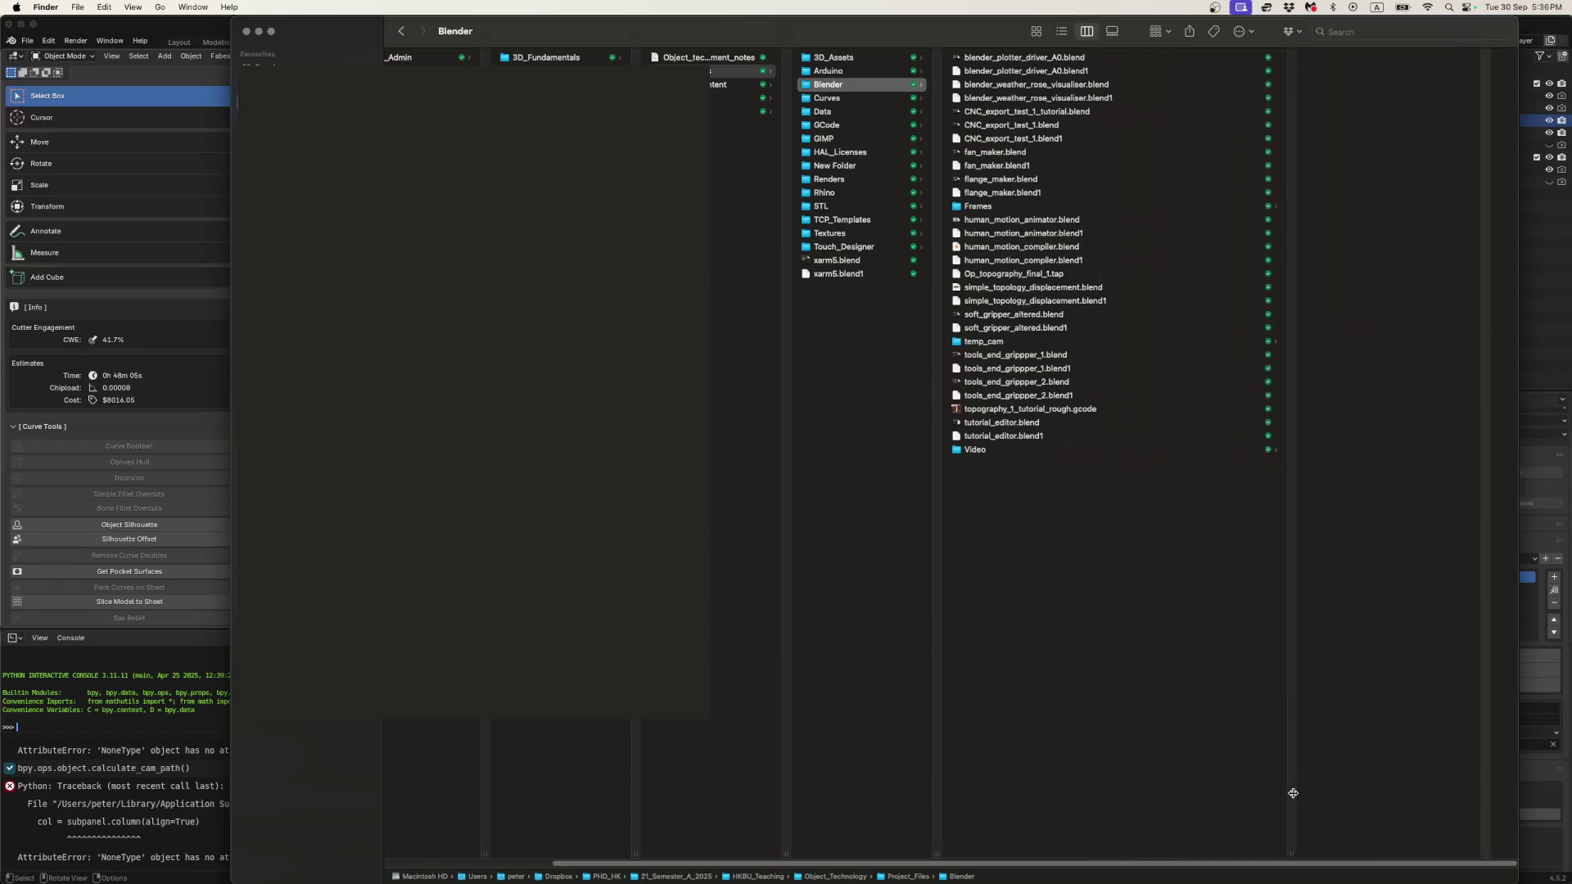
click(1027, 277)
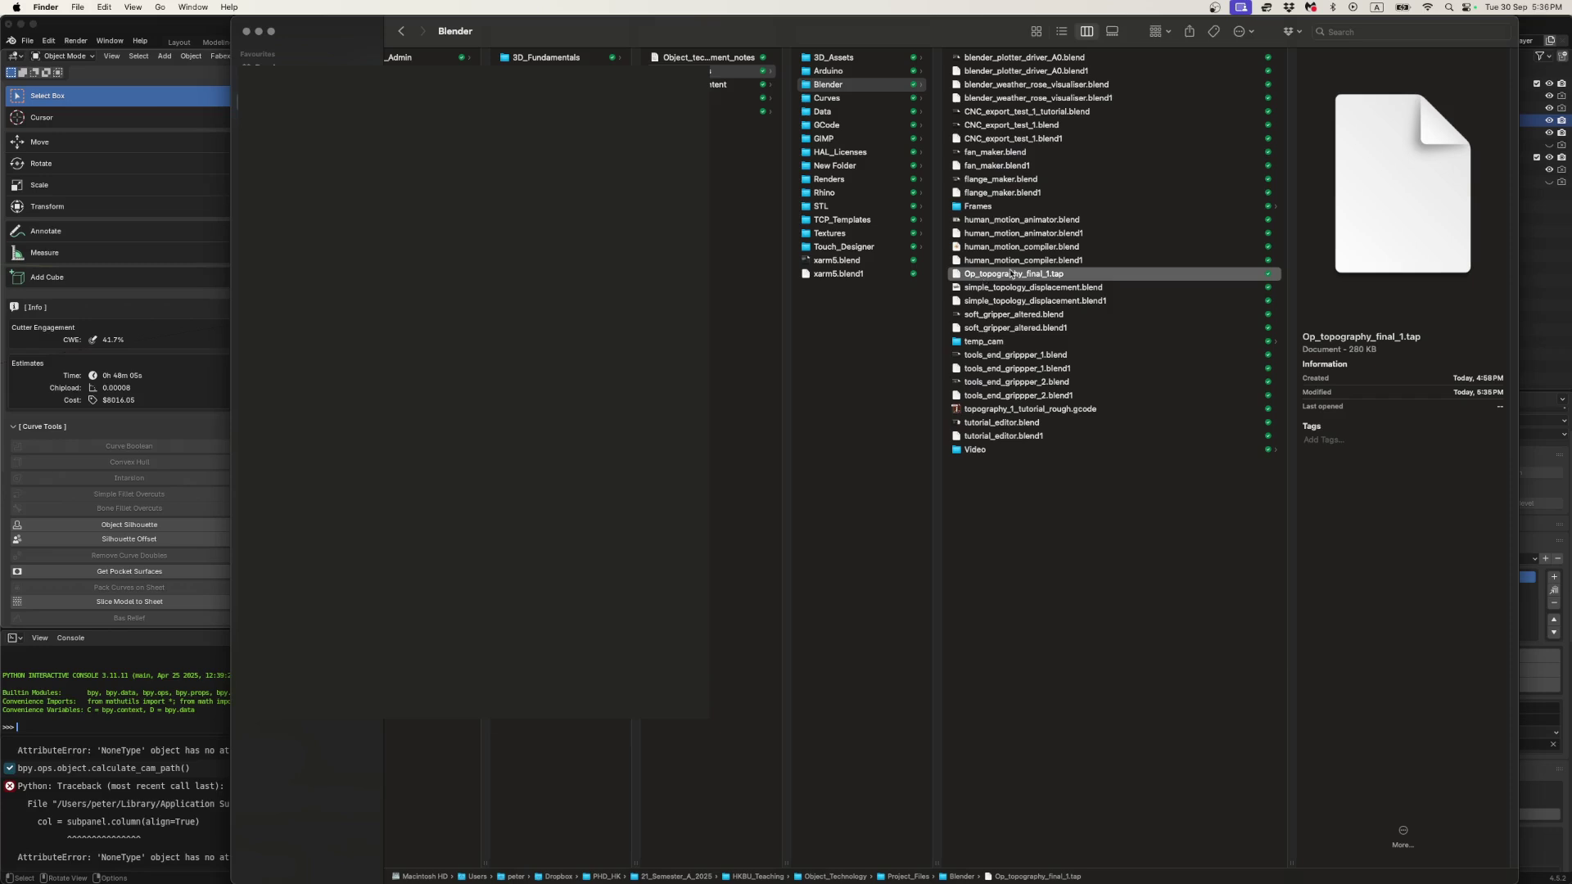
click(1531, 320)
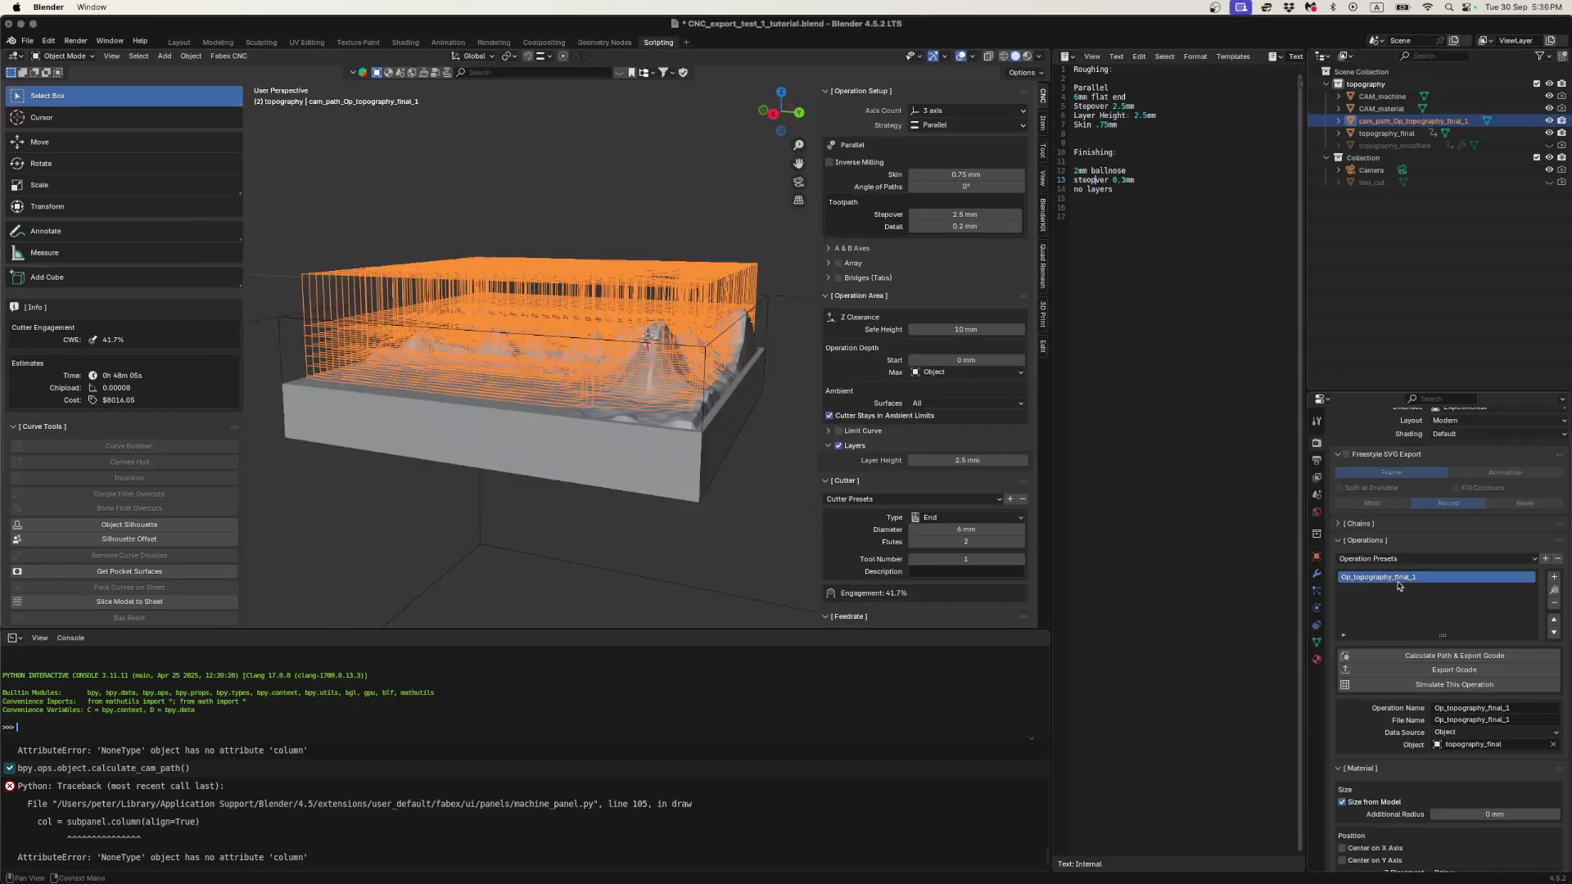
key(super+Tab)
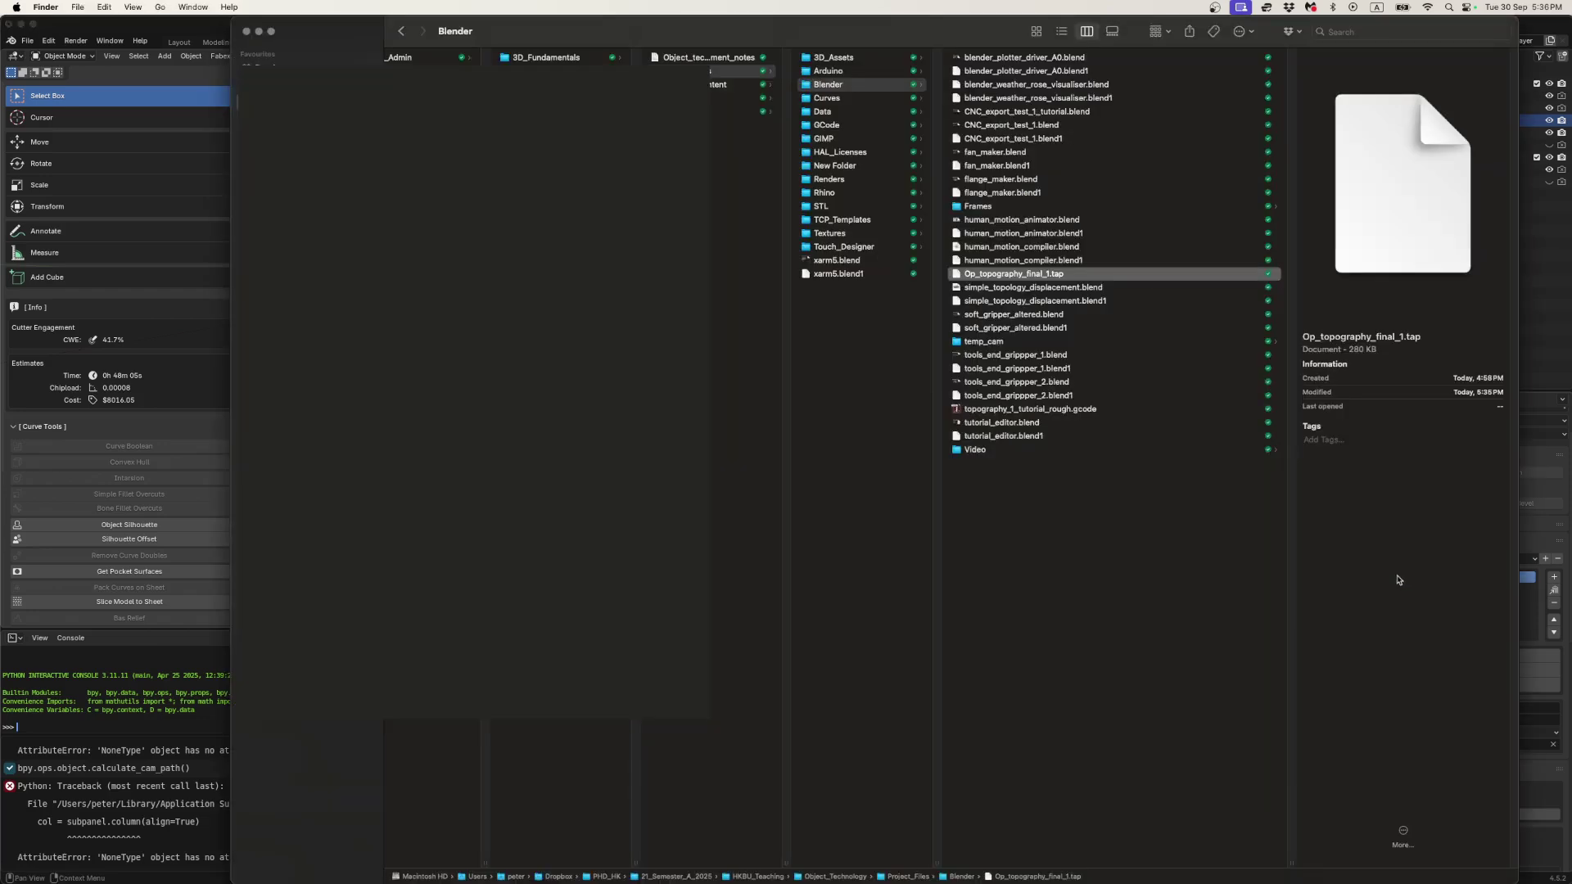
- Rename the exported .tap file as Op_topography_tutorial_rough_1.gcode and accept the extension change
click(1049, 277)
text(tutorial_)
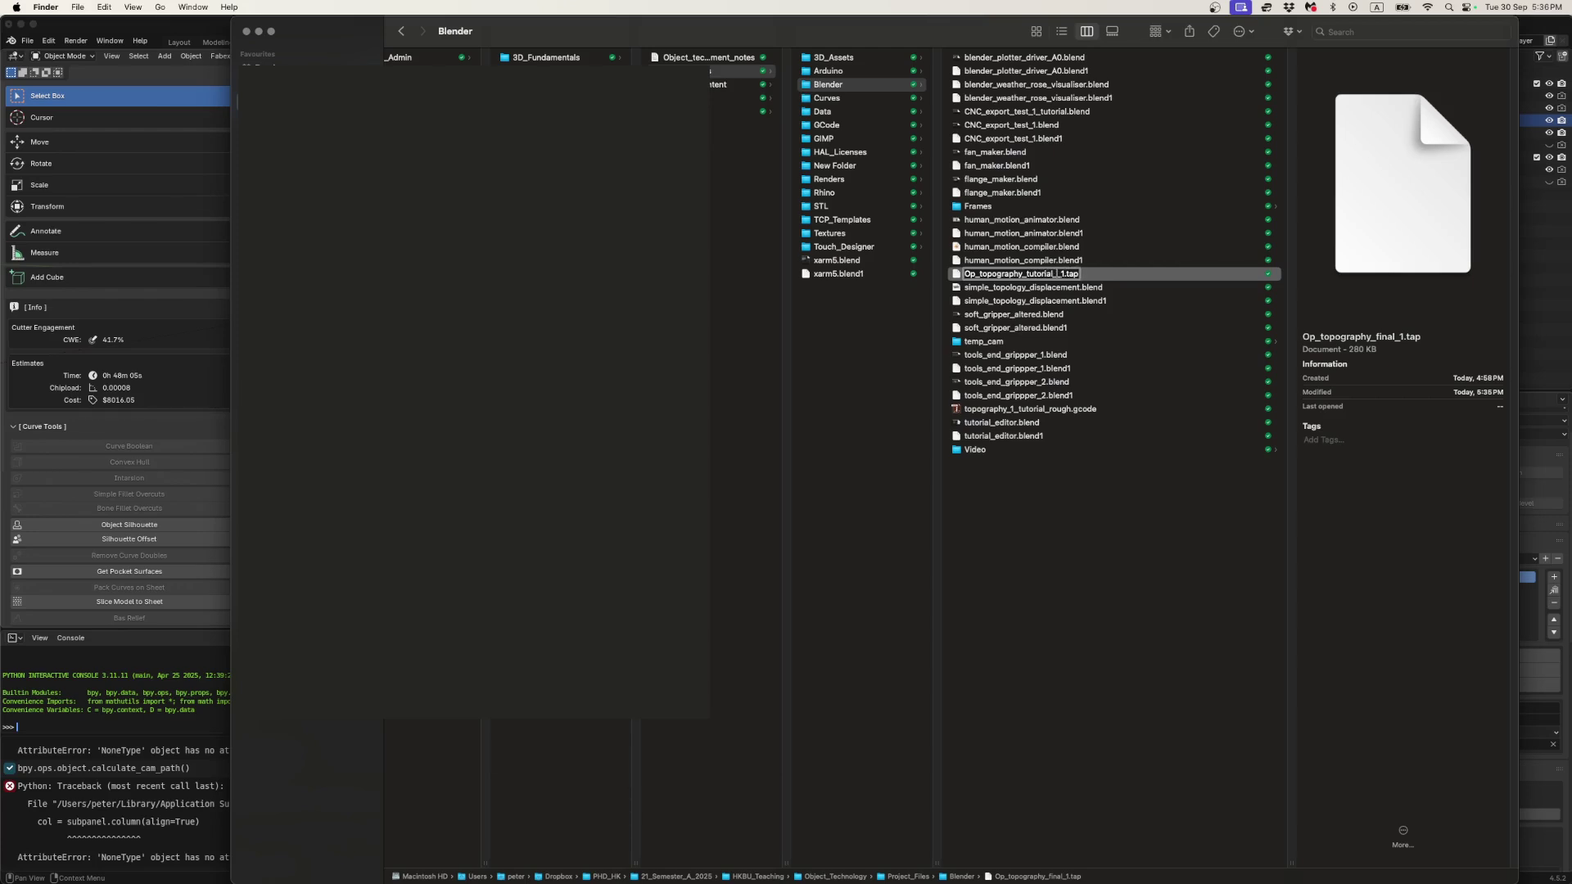
text(rough)
key(BackSpace)
key(BackSpace)
key(BackSpace)
text(gcode)
key(Return)
click(824, 330)
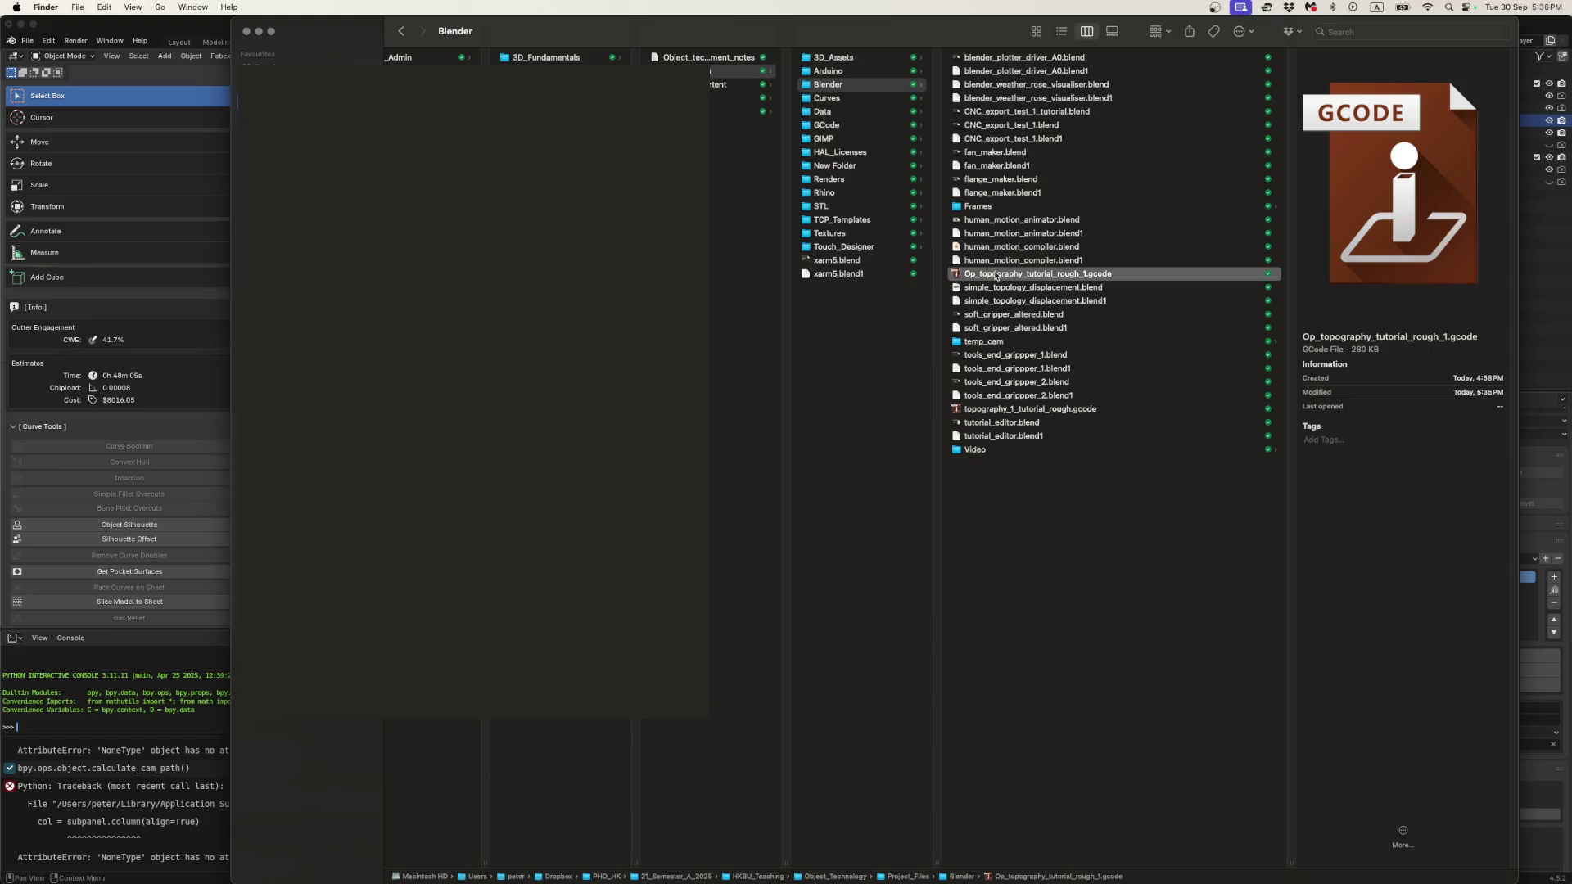
- Open Op_topography_tutorial_rough_1.gcode with TextEdit, chosen from the Applications folder
right_click(962, 278)
mouse_move(1146, 297)
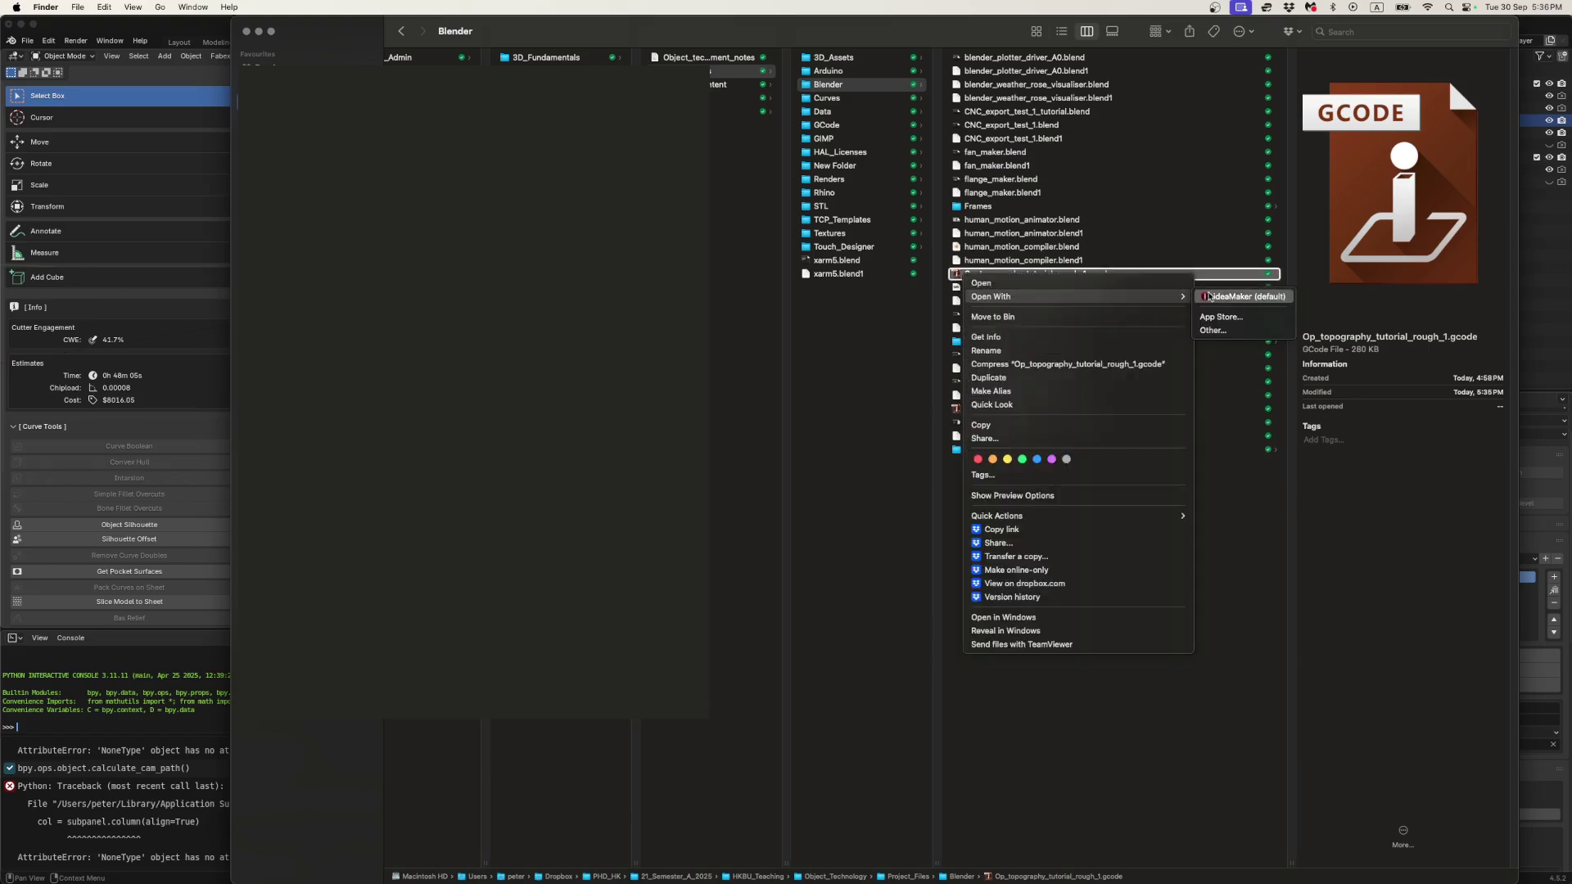
click(1211, 330)
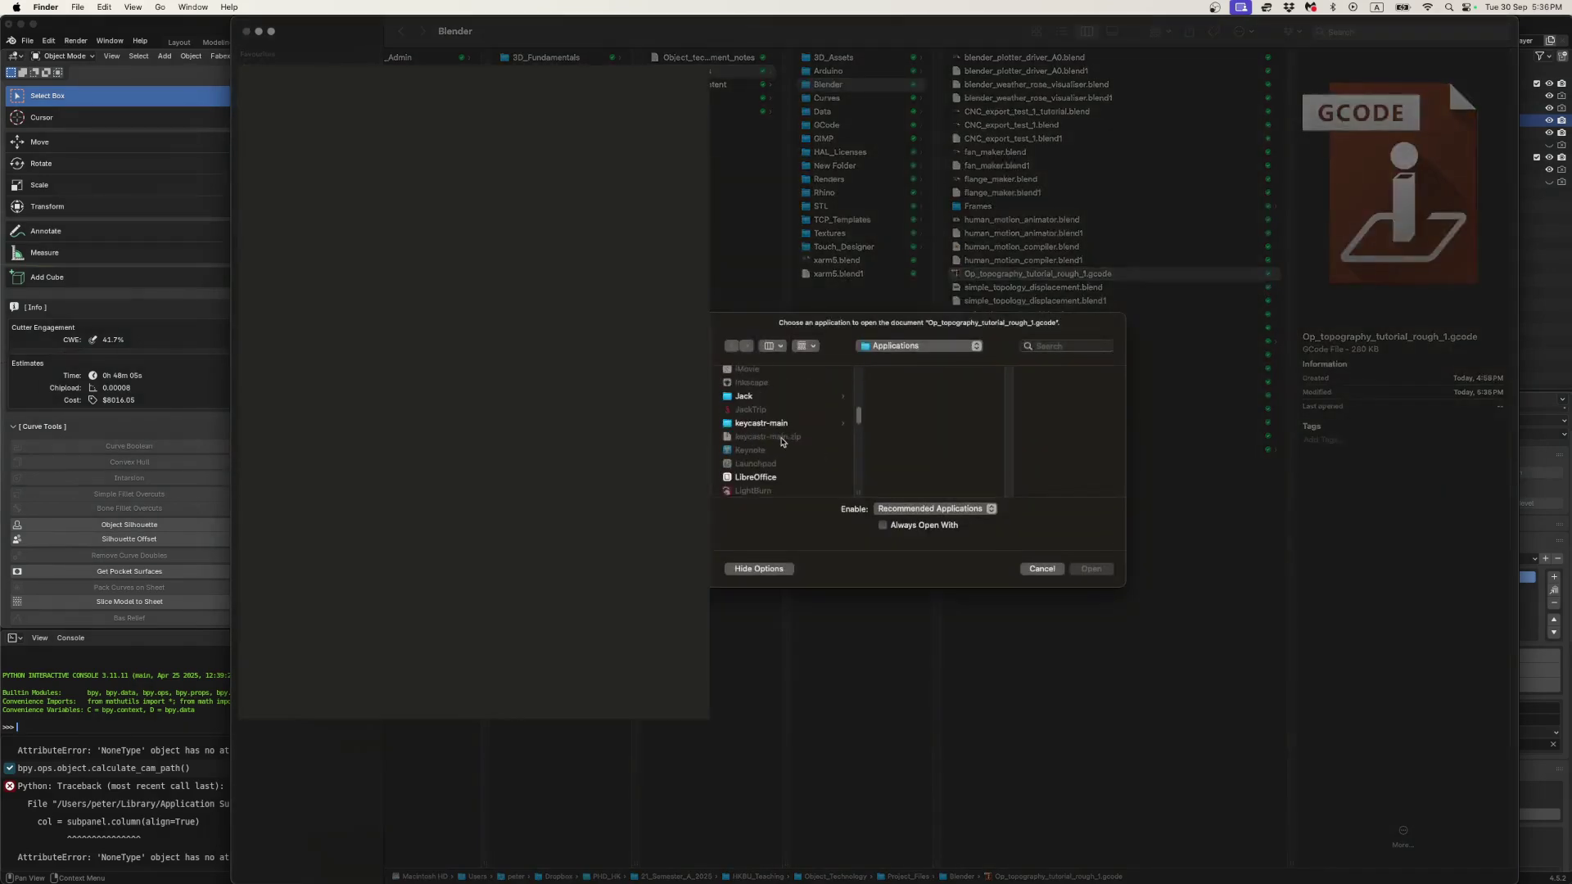
scroll(782, 445, down, 10)
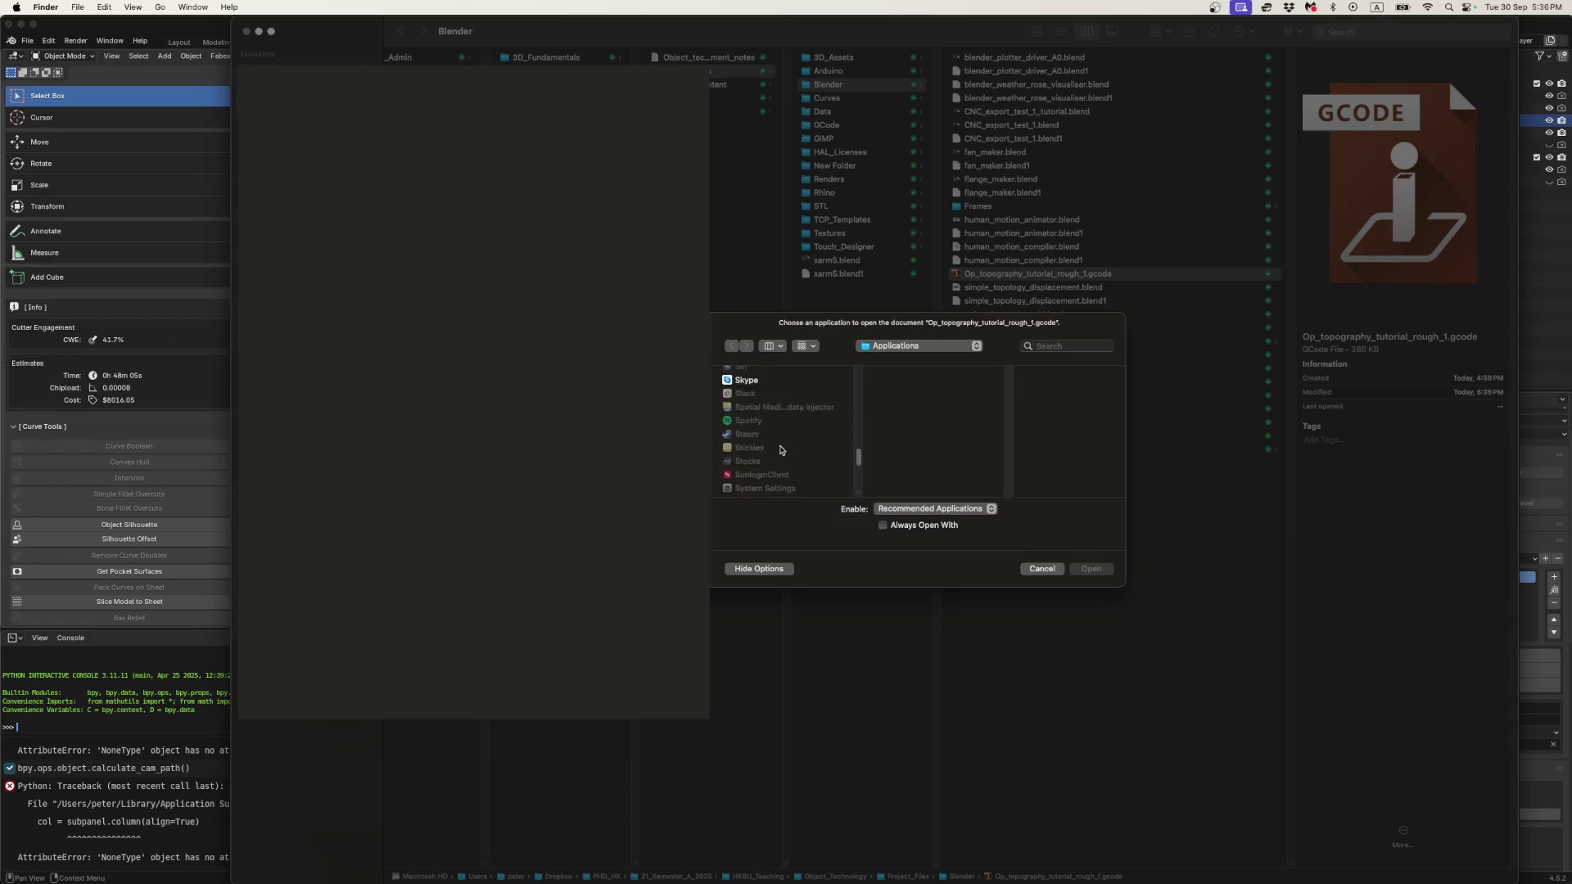
scroll(779, 446, down, 5)
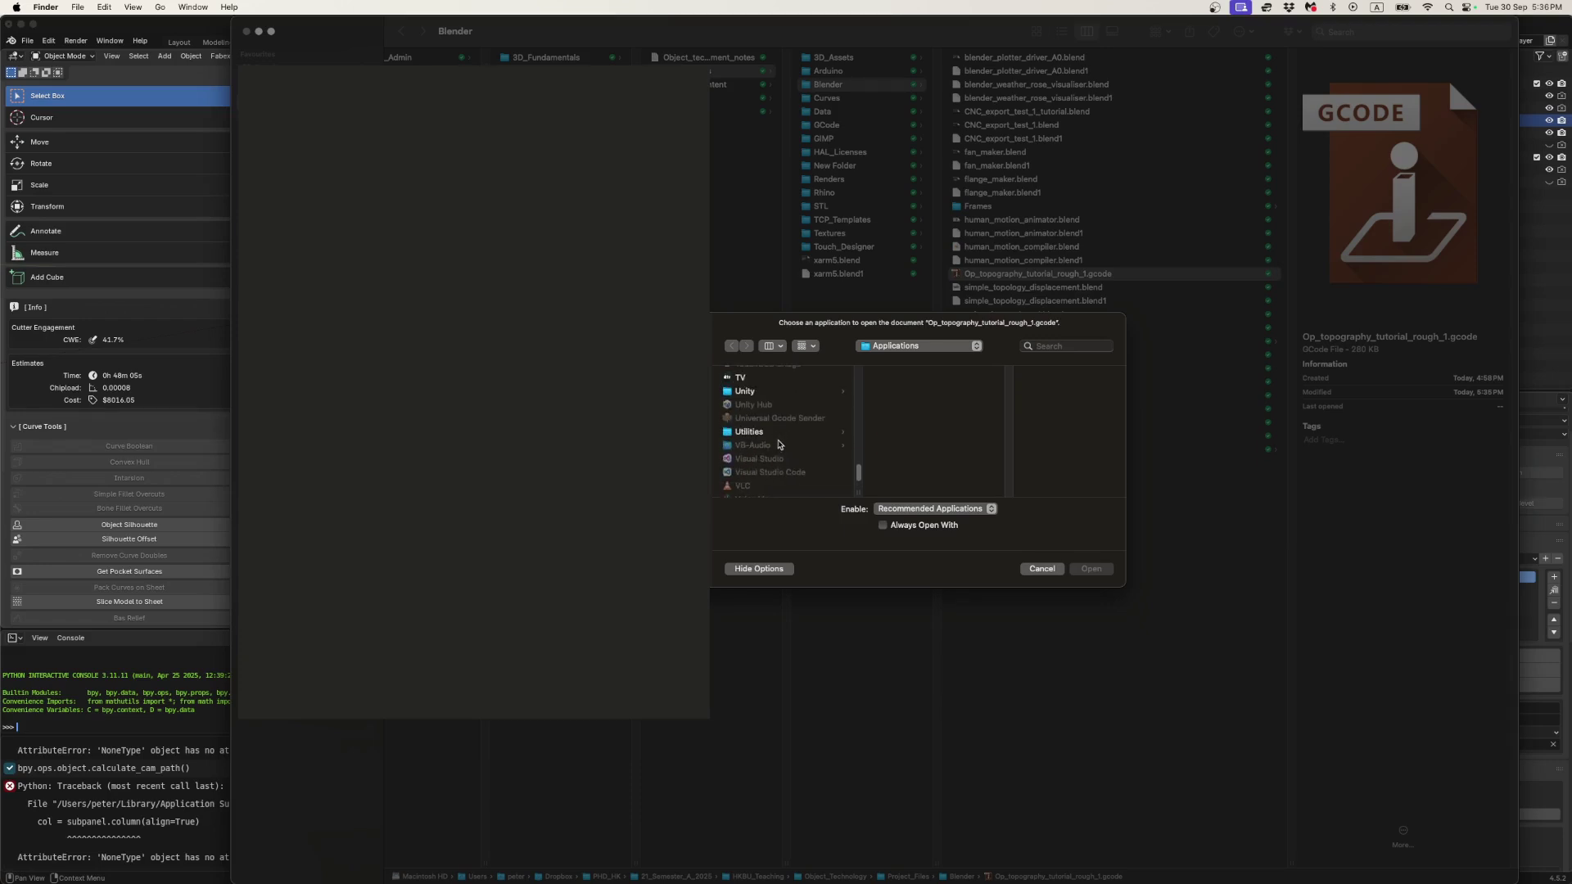
scroll(779, 445, up, 3)
click(778, 432)
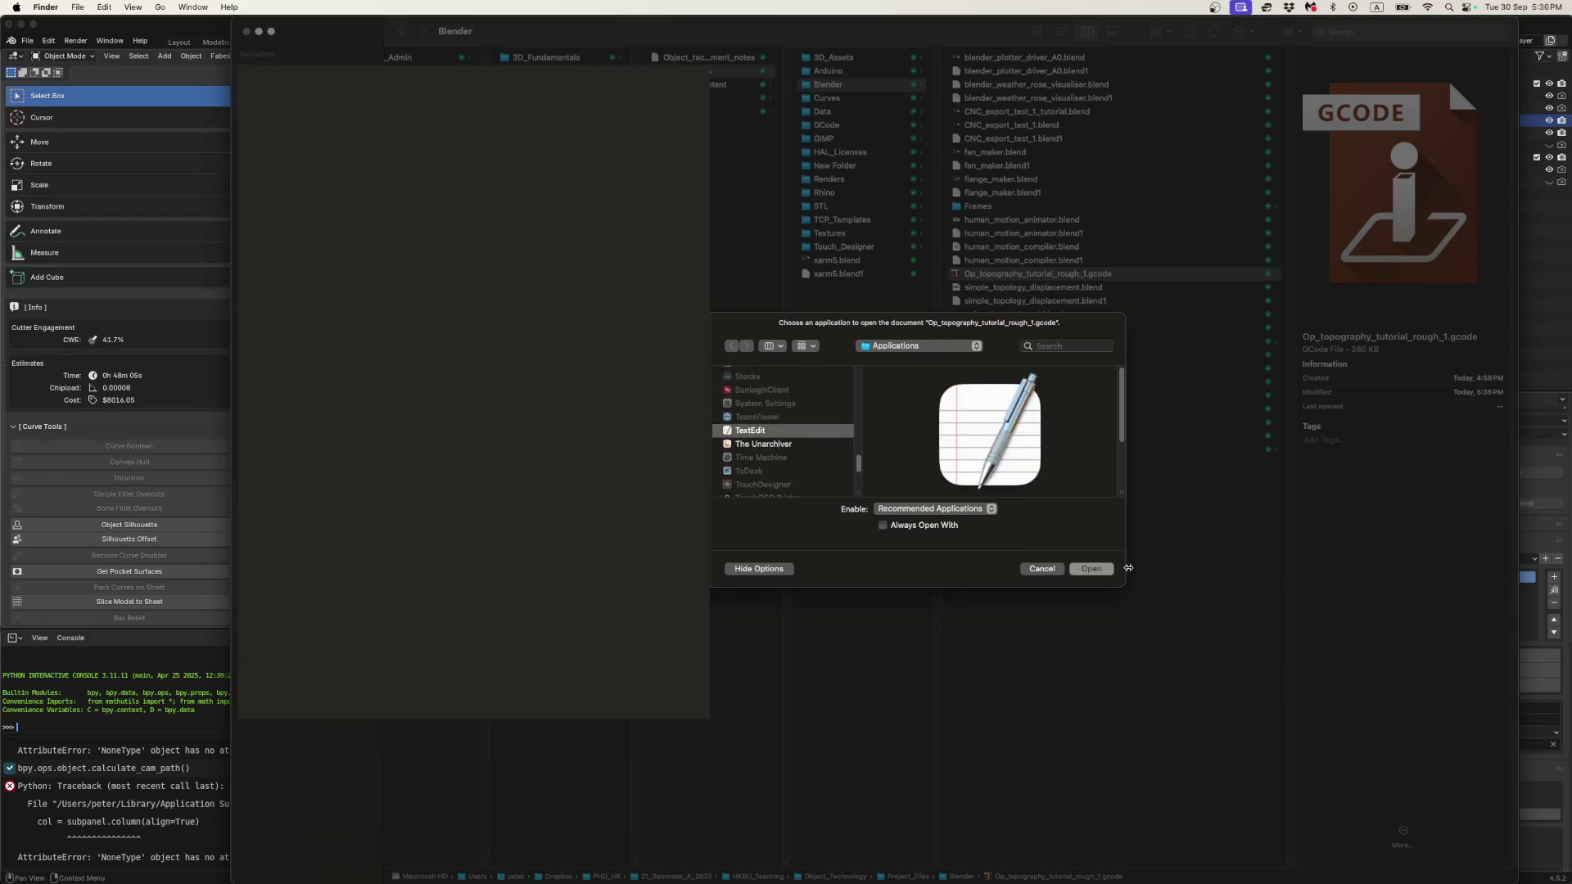
click(1107, 573)
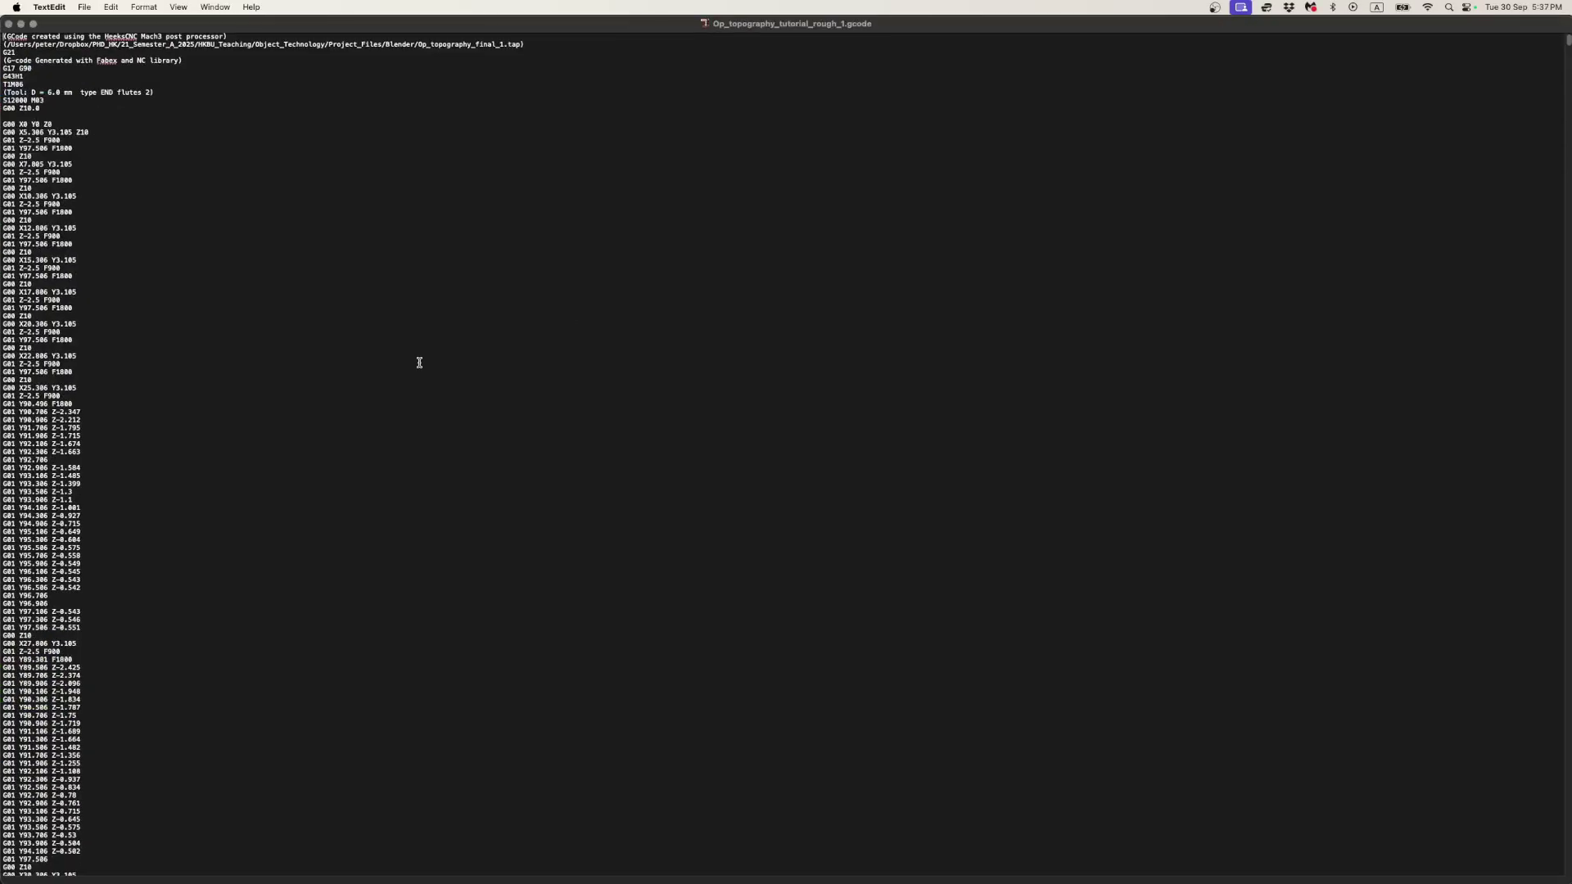
- Examine the G-code file's header and closing commands, and switch to Blender to check the operation's Output Trailer and movement settings
drag(75, 116, 2, 35)
click(22, 131)
scroll(60, 423, down, 15)
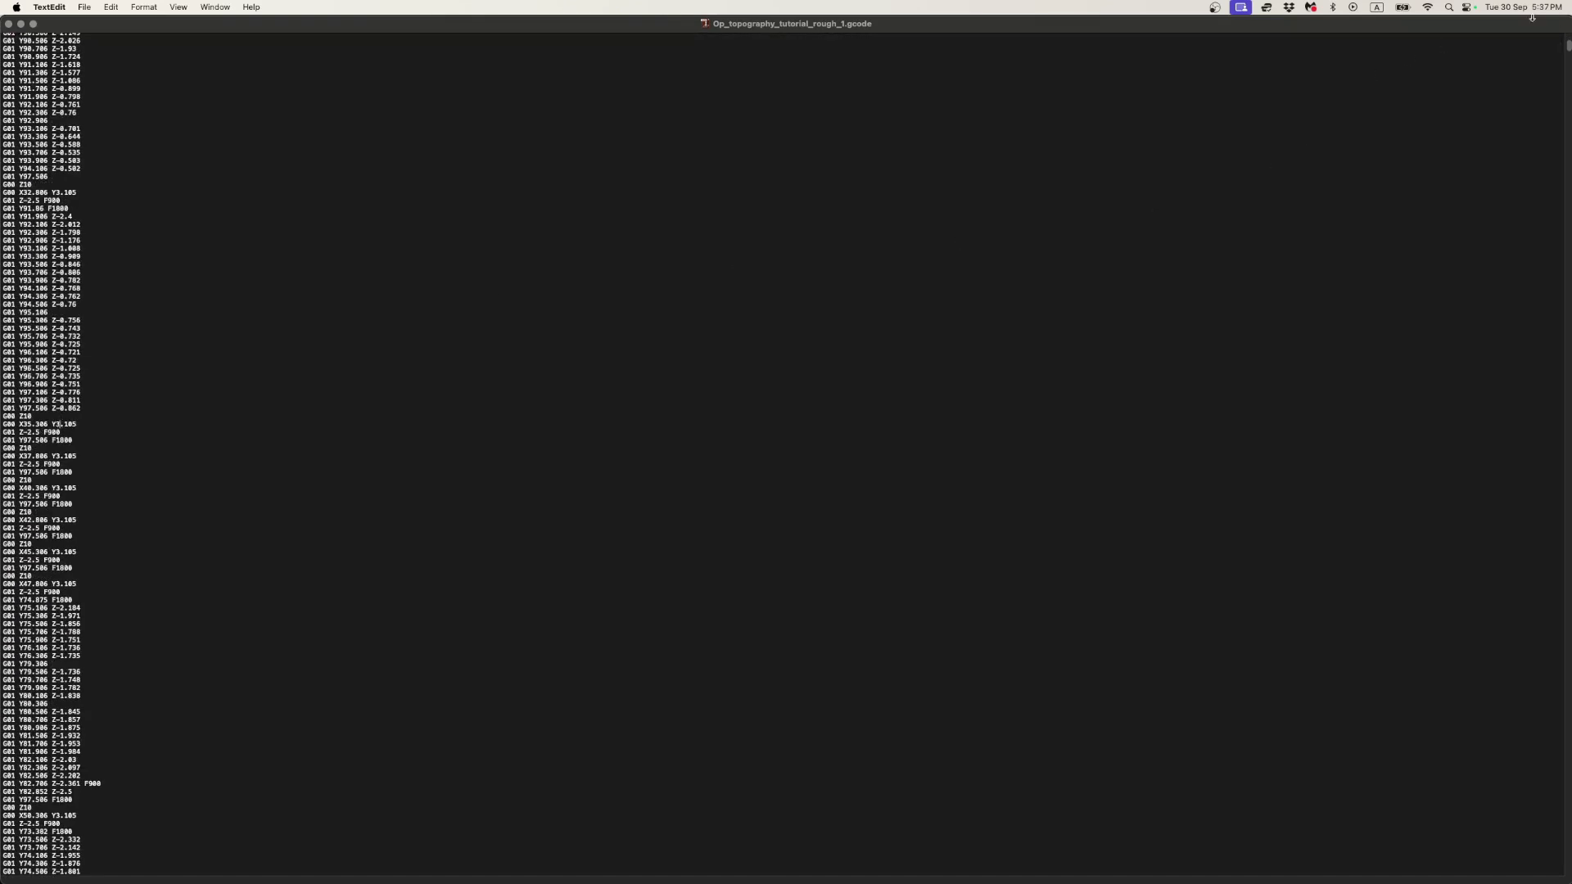
drag(1567, 46, 1551, 868)
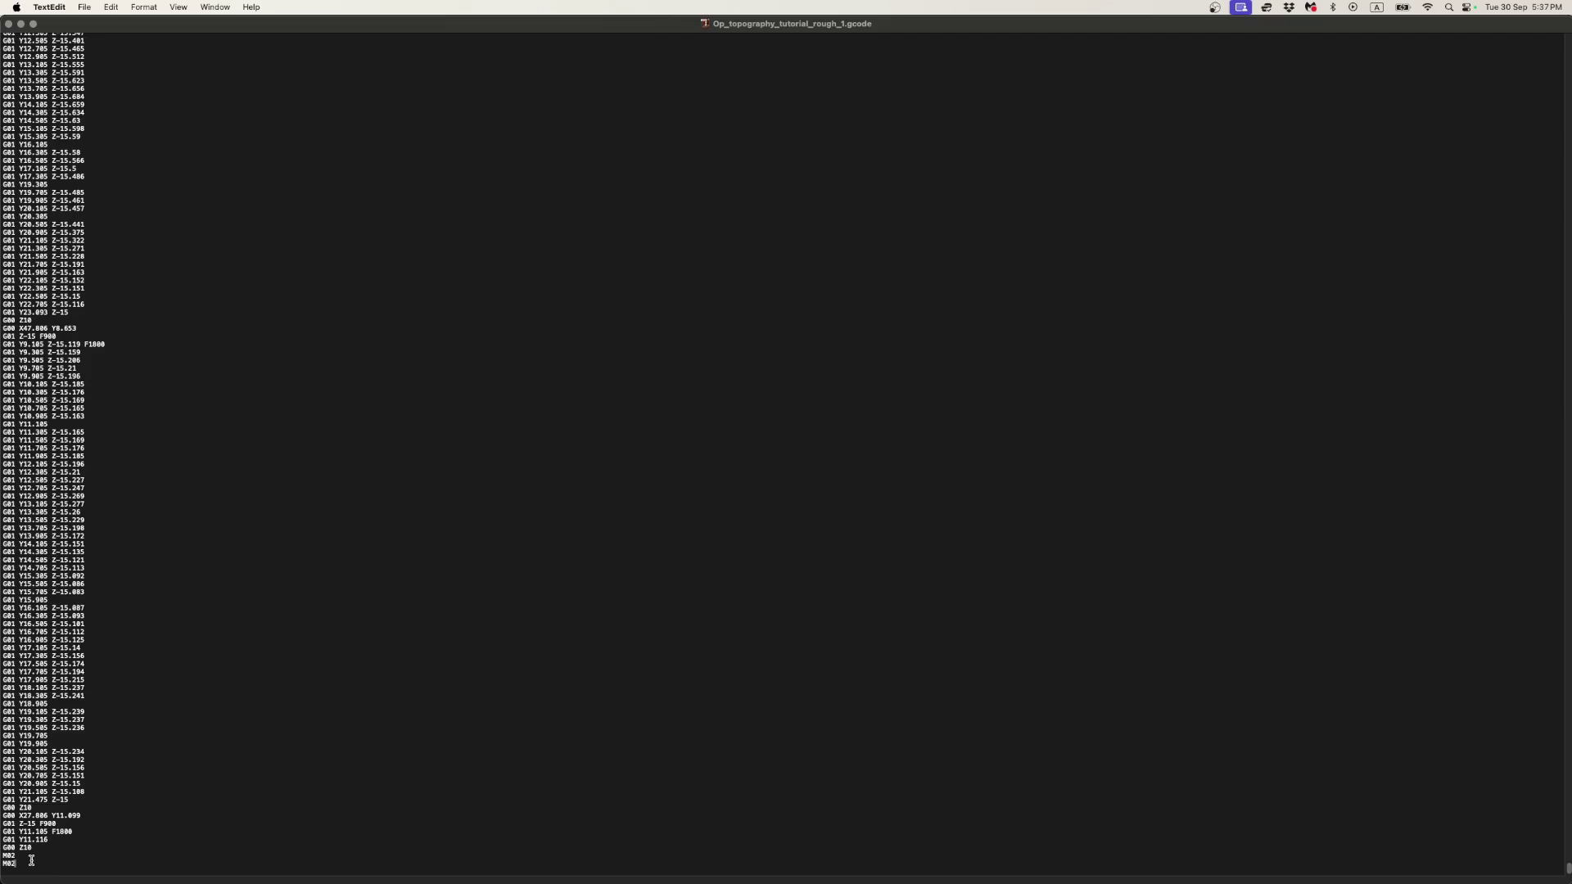
key(super+Tab)
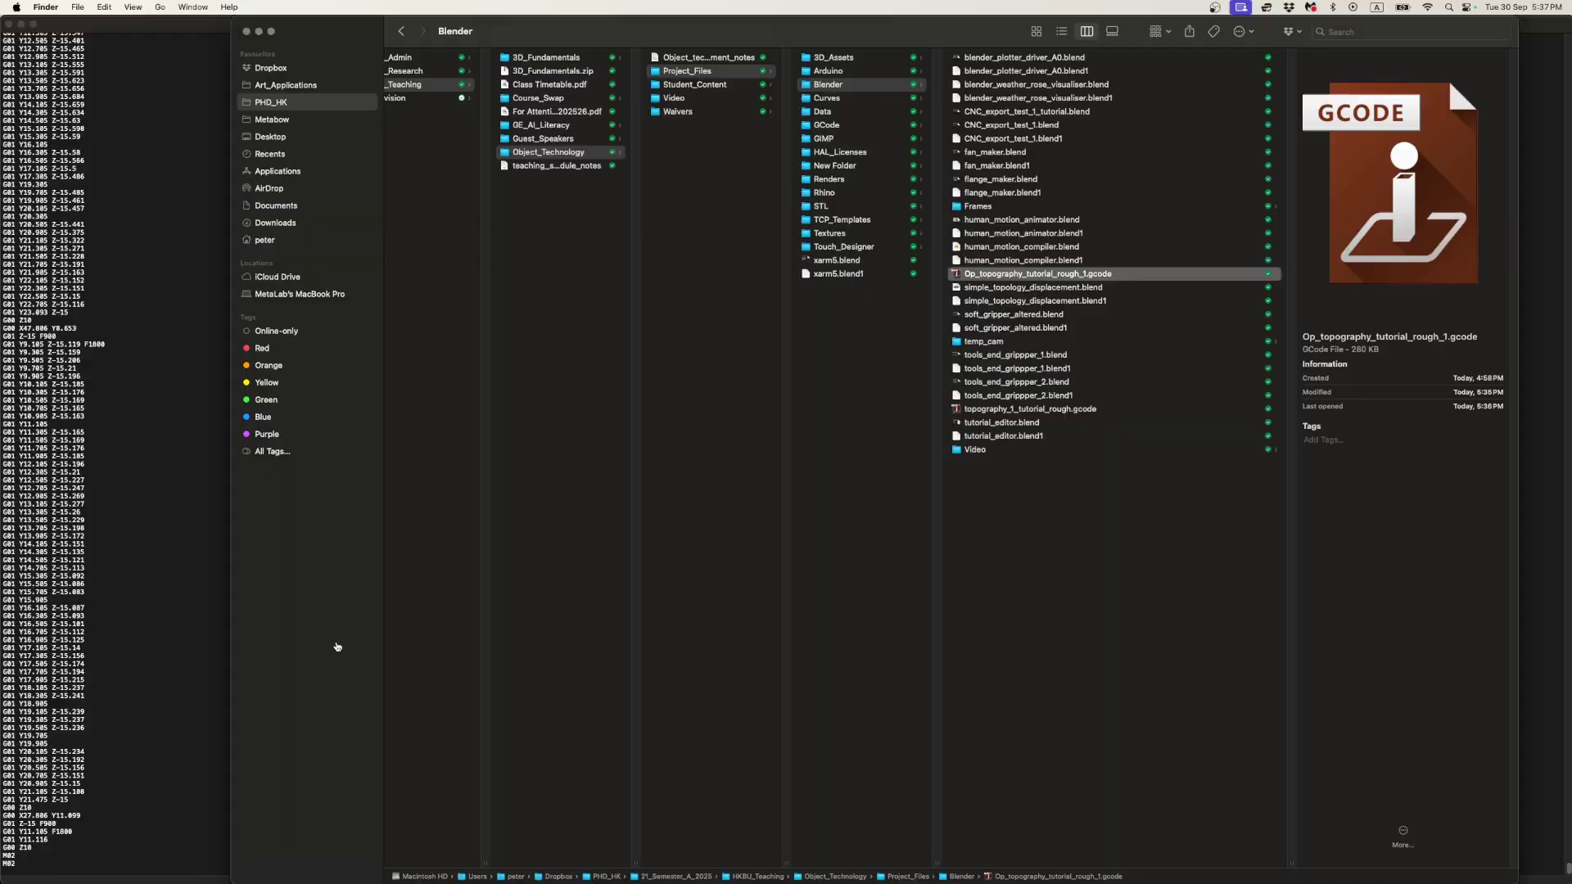
key(super+Tab)
scroll(866, 512, down, 6)
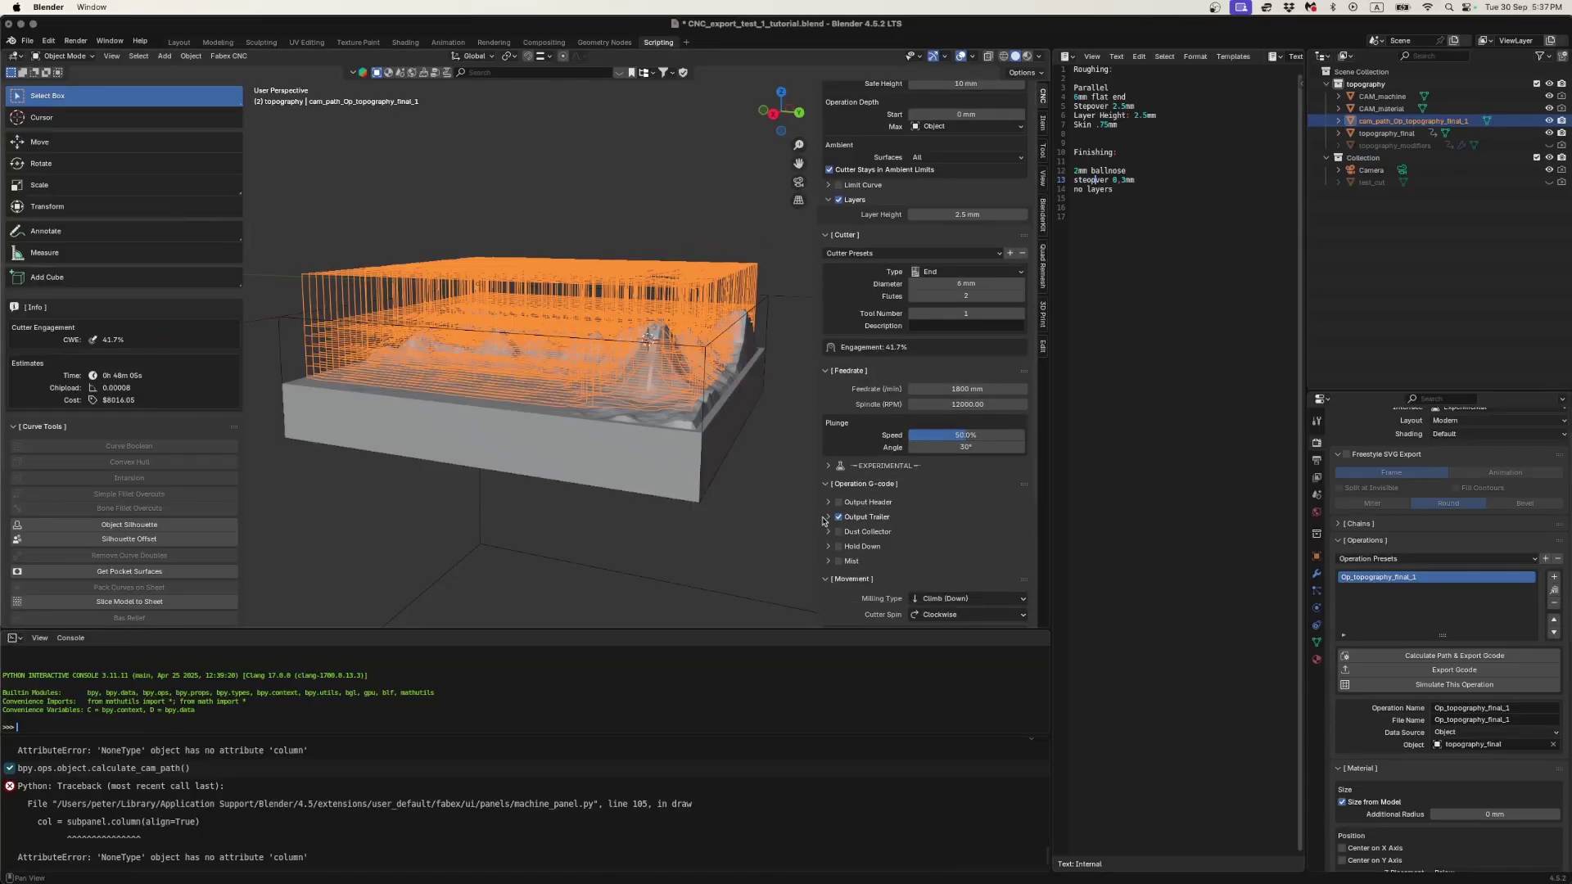
click(828, 517)
click(827, 518)
scroll(881, 528, down, 5)
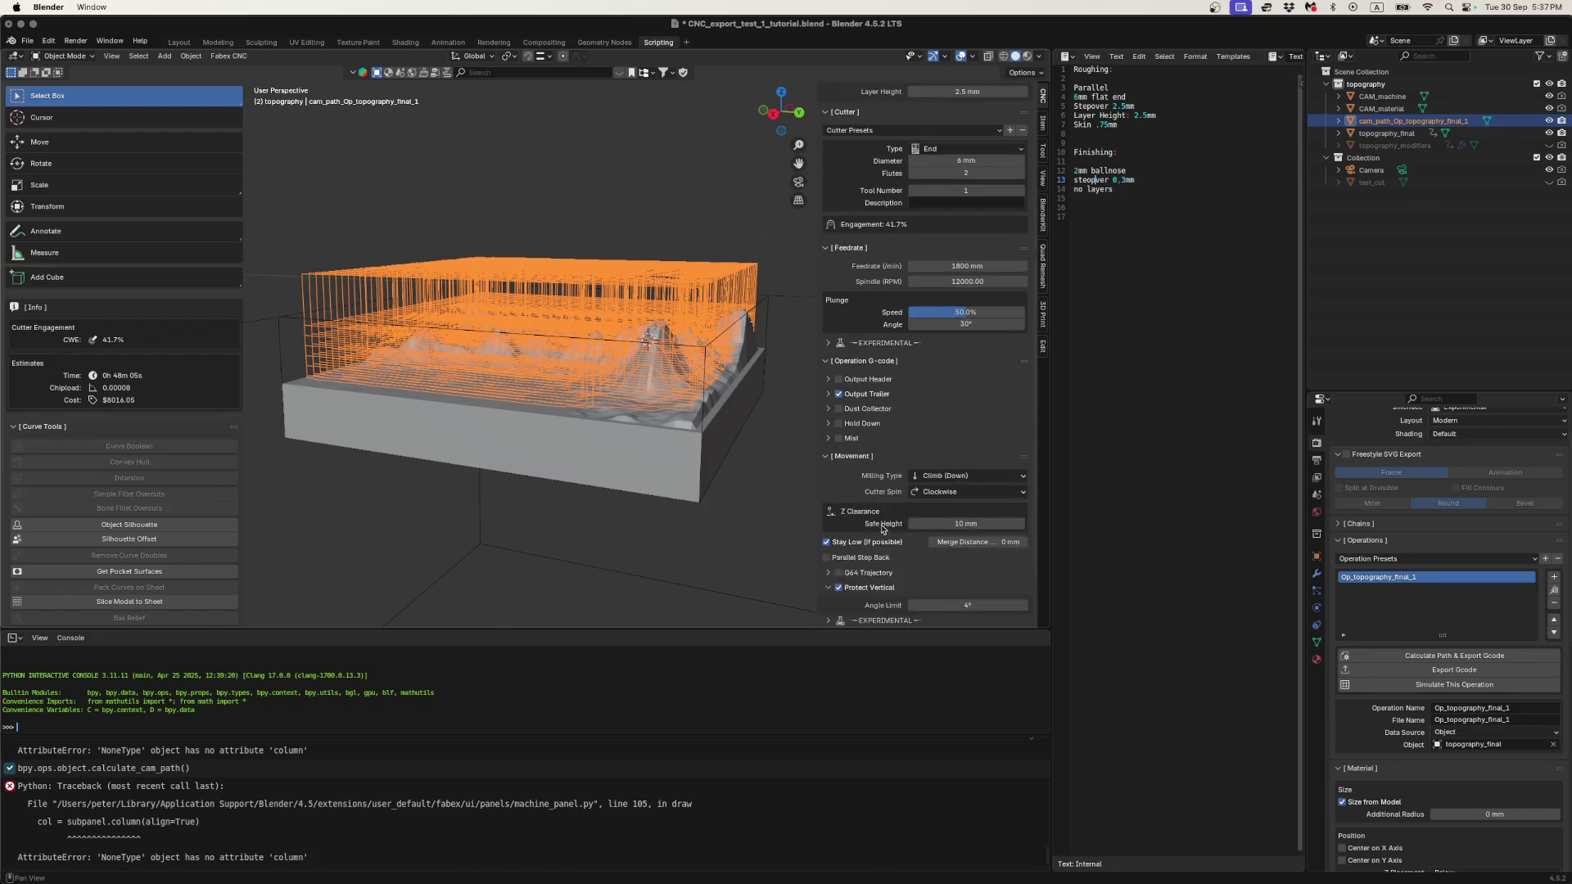
- Switch back to the G-code file in TextEdit and edit its ending after the last G00 Z10 to read M05, M30, M02 and %
key(super+Tab)
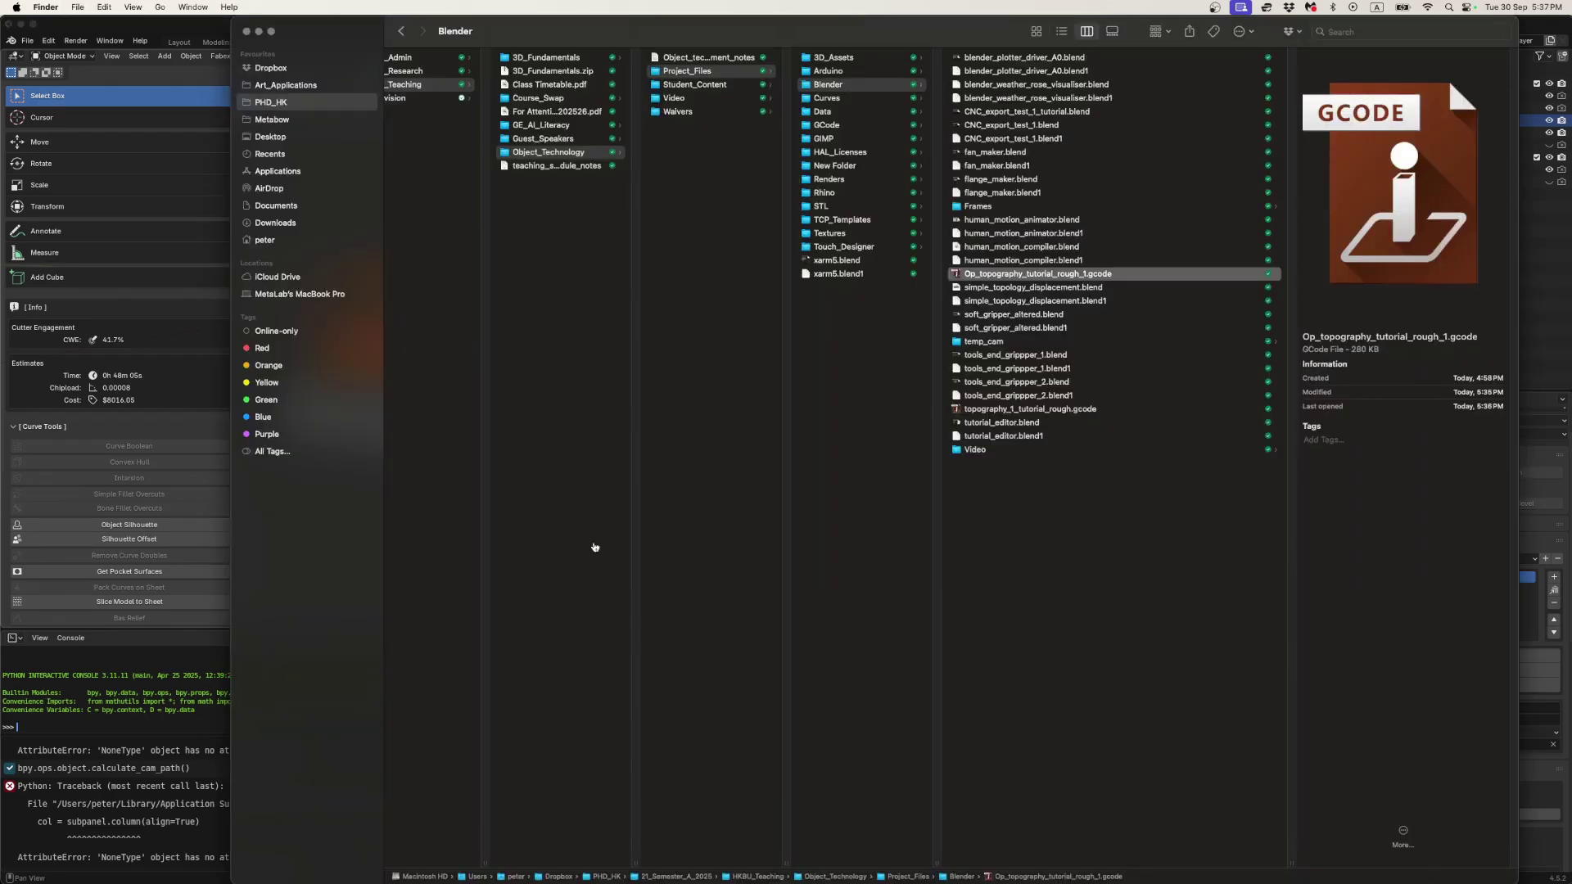
key(super+o)
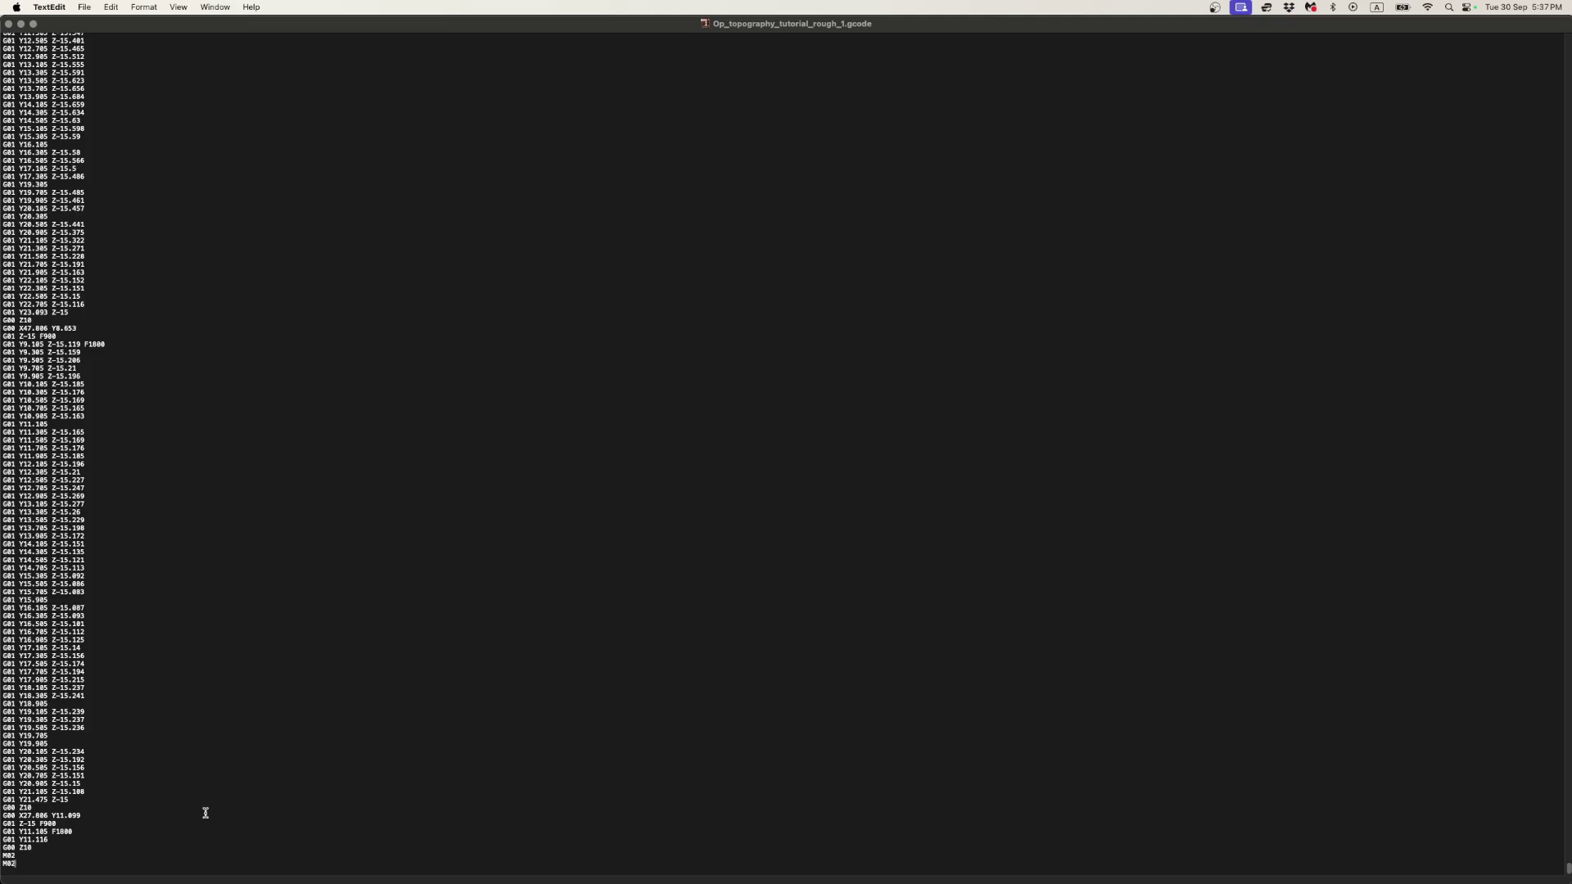
key(shift+super+Left)
click(3, 847)
key(Return)
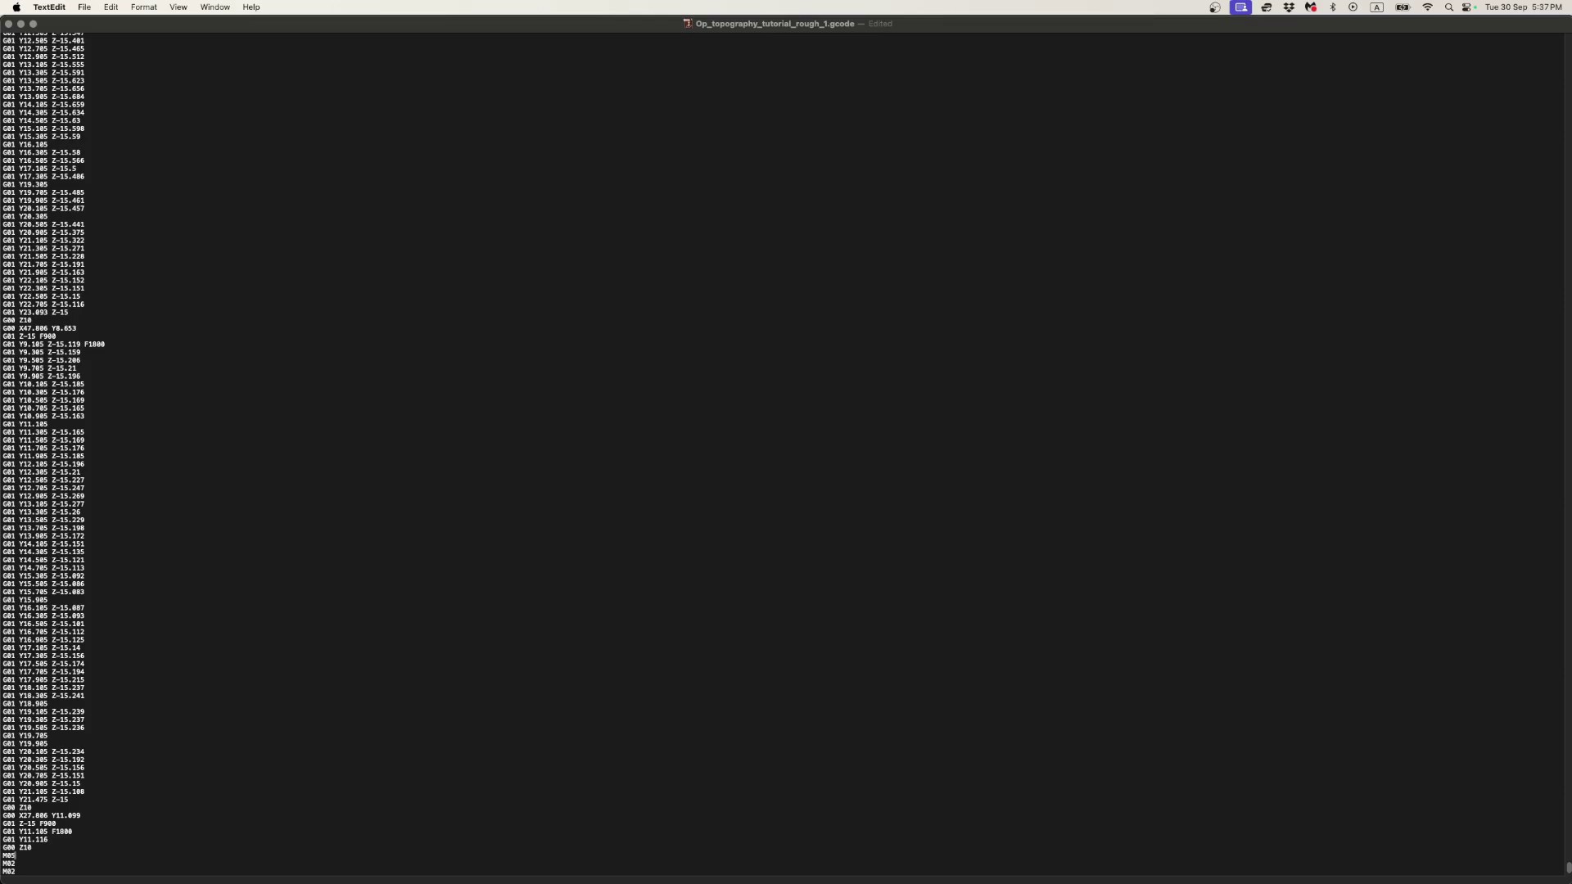
key(Down)
key(shift+super+Left)
text(M)
key(Return)
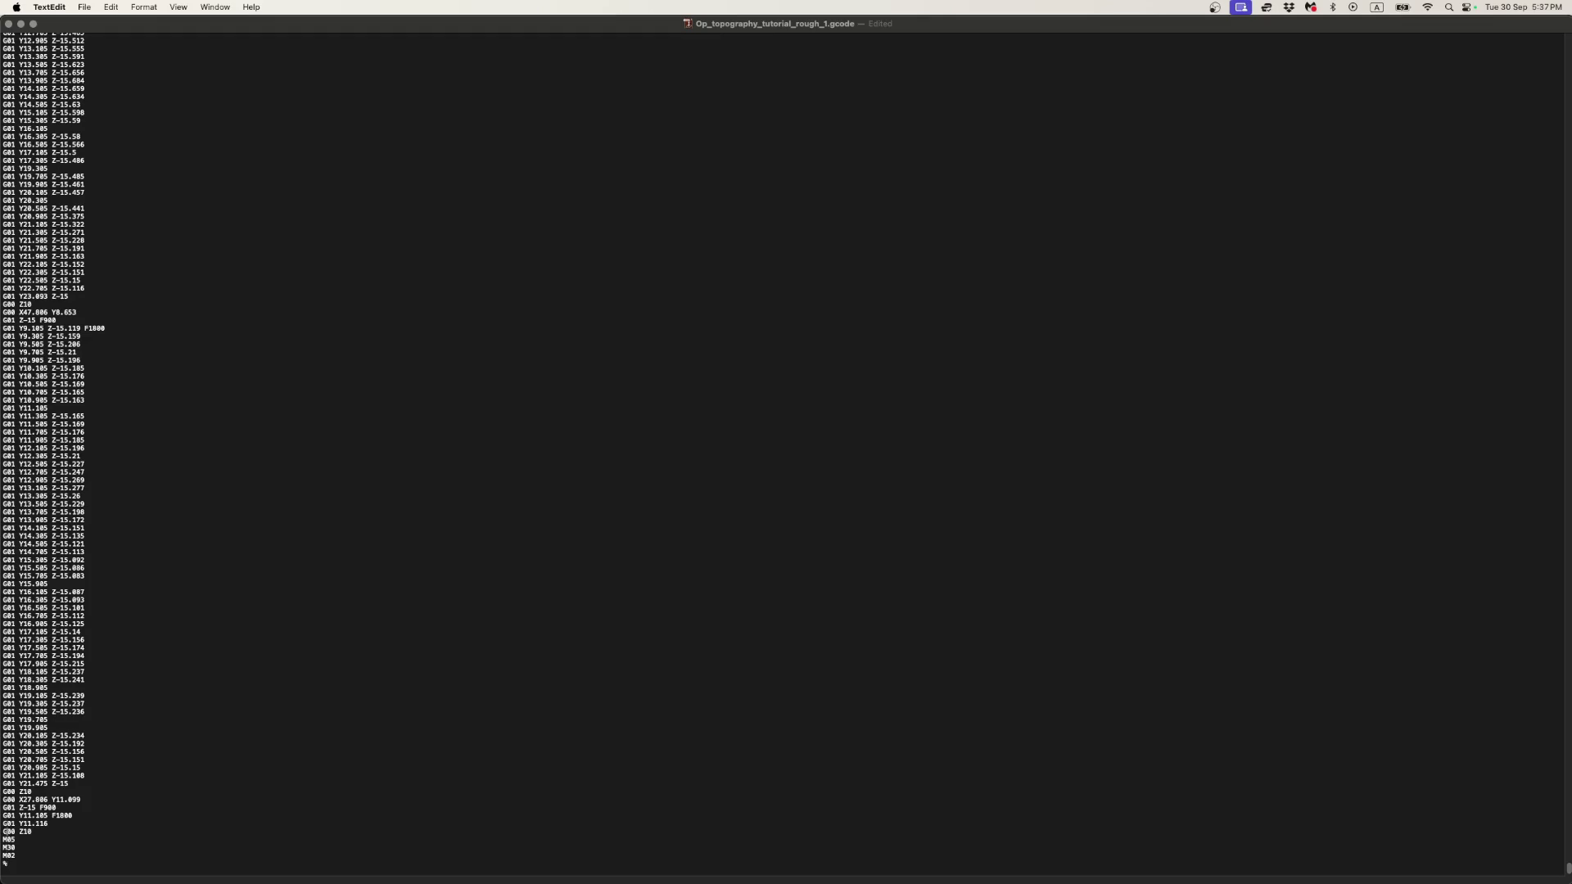
- Review the closing command lines, save the G-code file and close it
drag(34, 832, 3, 832)
click(16, 841)
drag(3, 840, 3, 855)
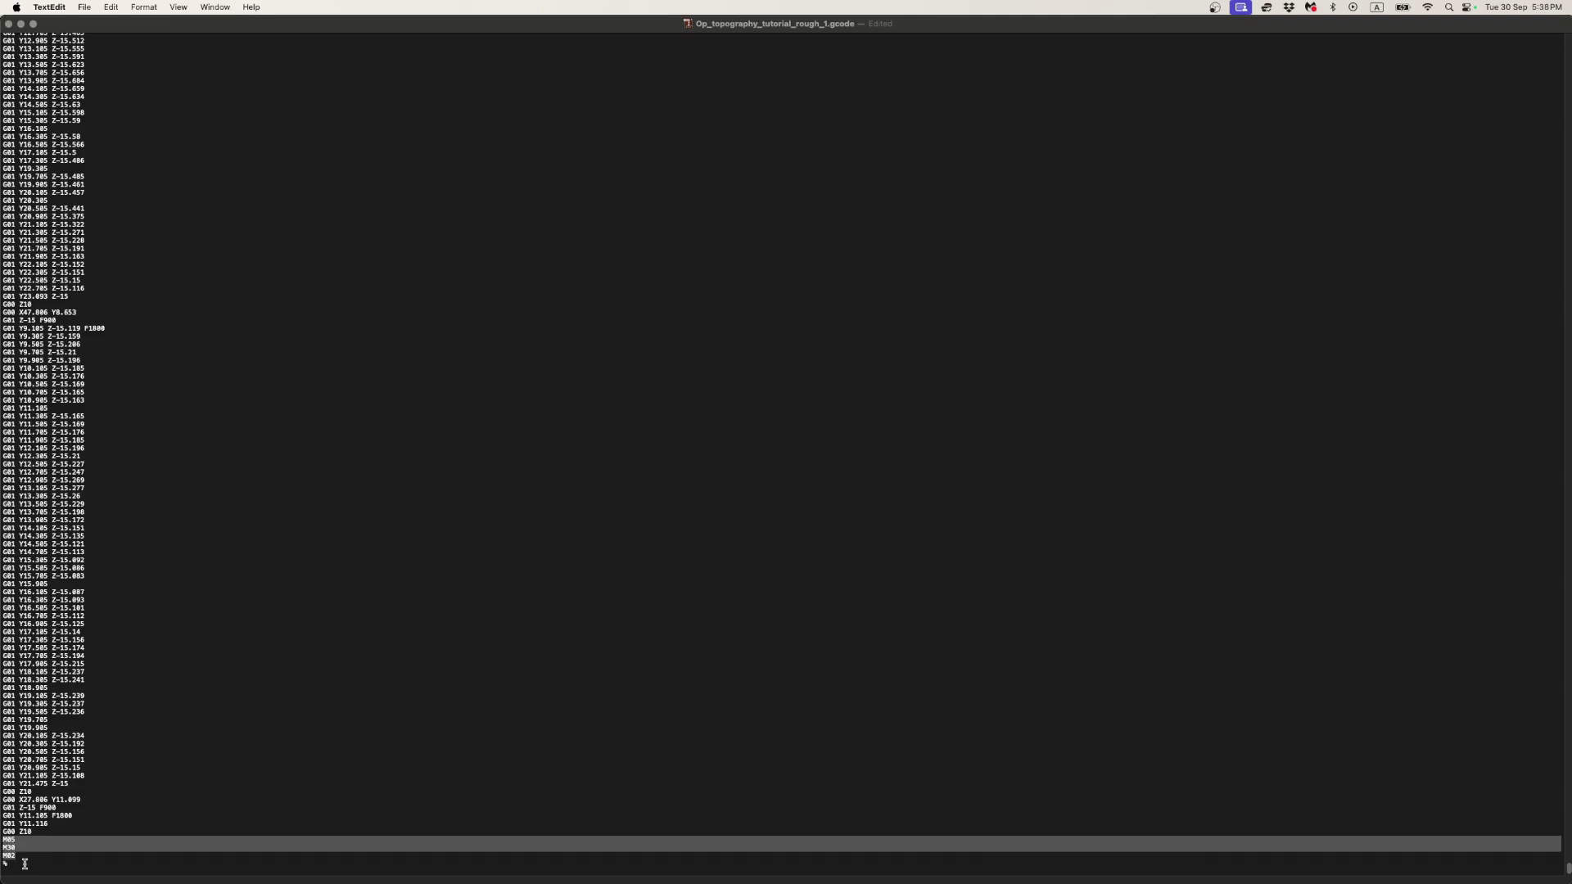
click(25, 864)
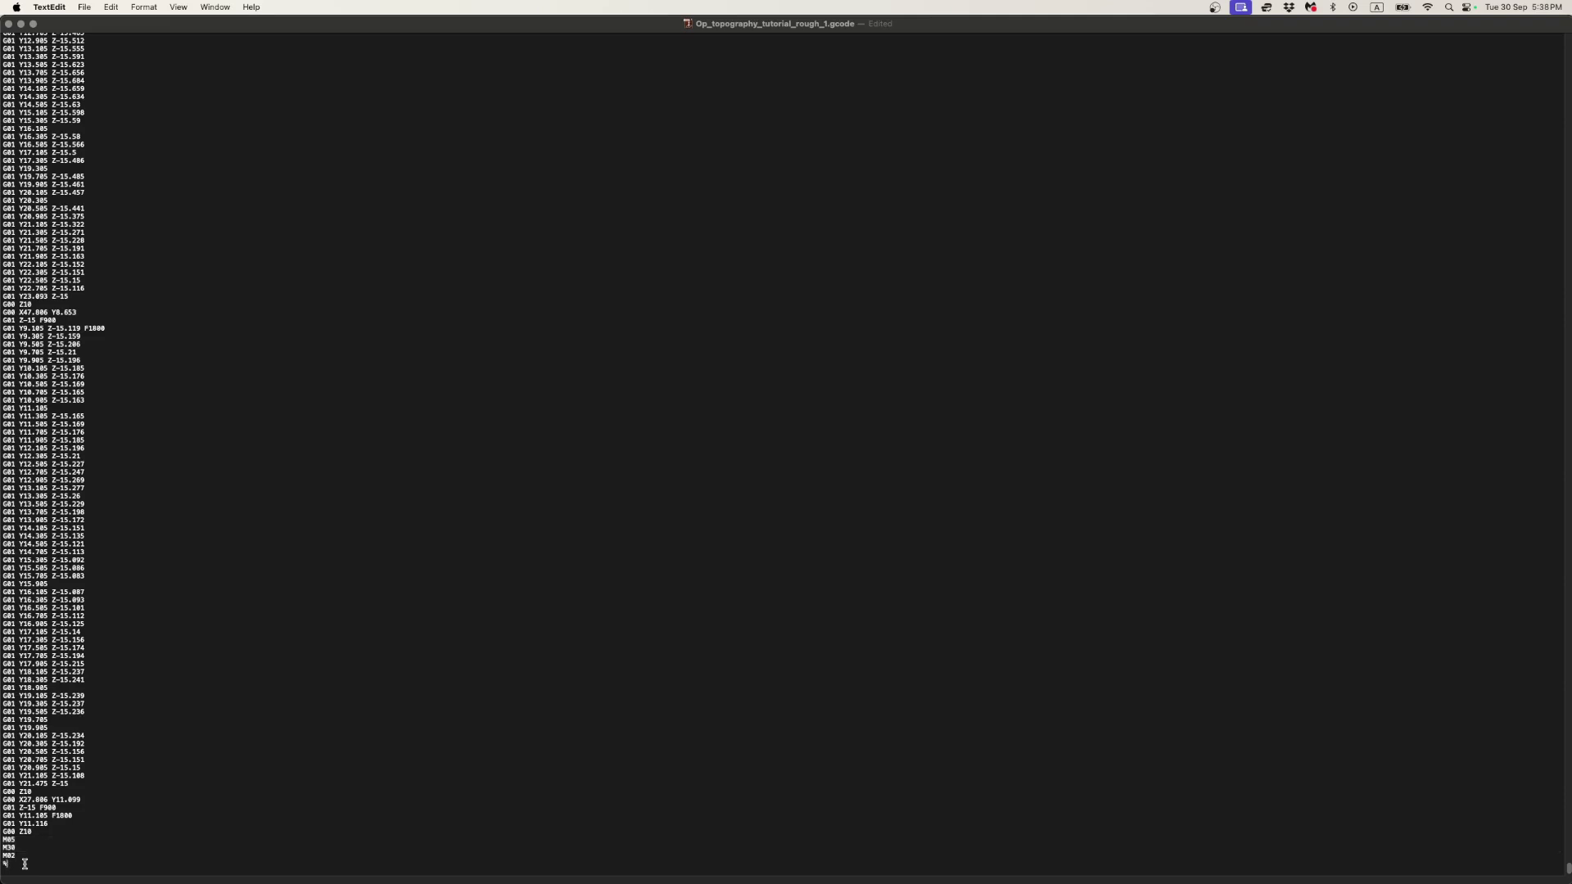
key(super+s)
key(super+w)
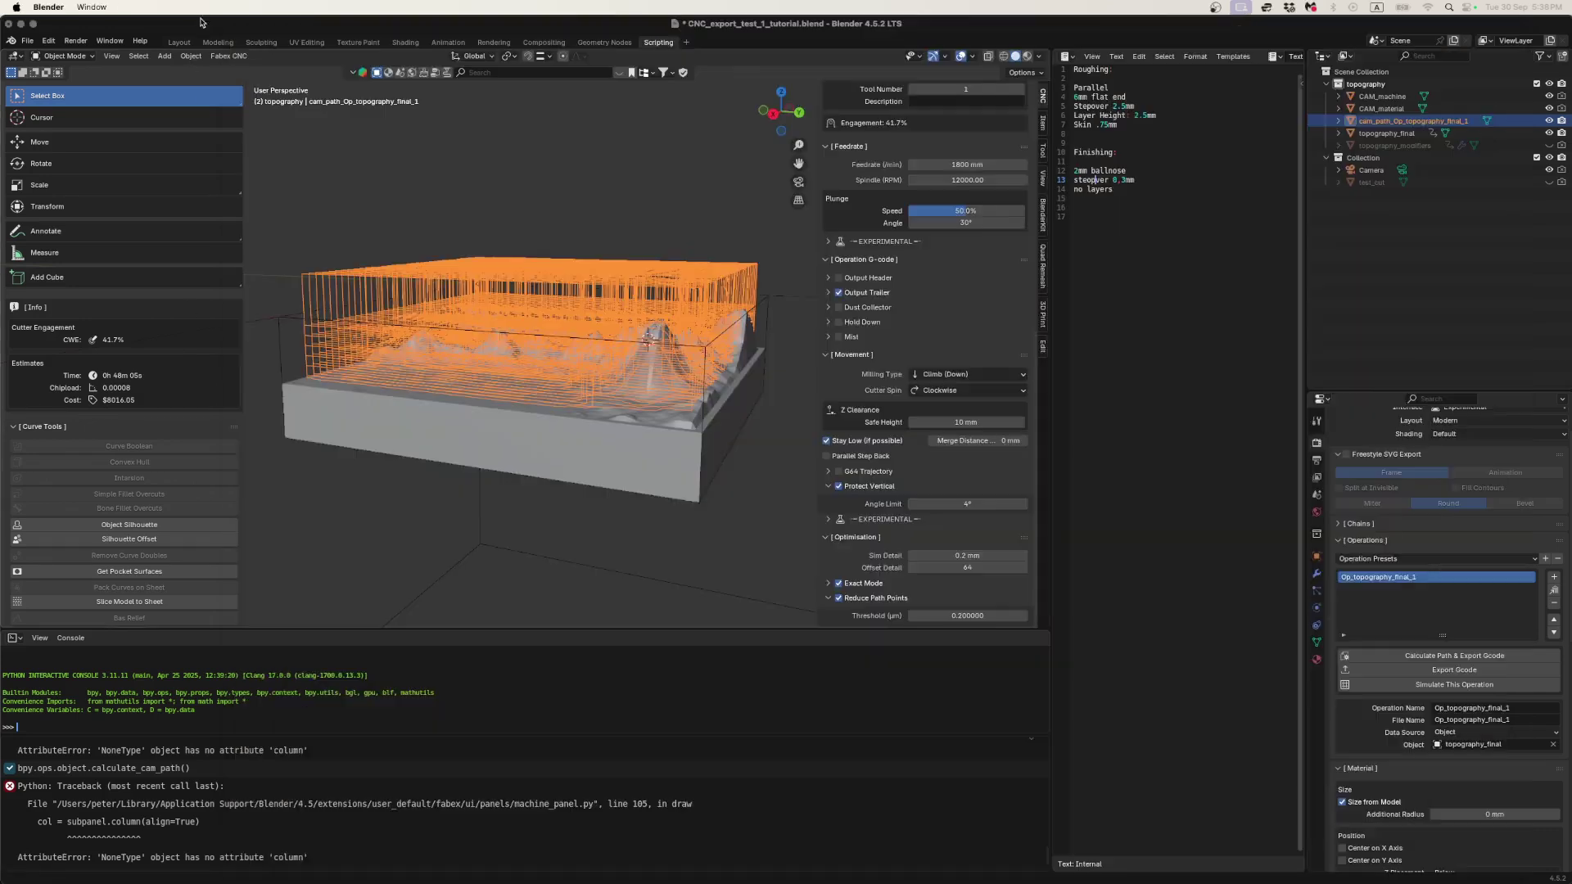
- Switch to Blender, review the roughing and finishing notes, and delete the roughing toolpath object cam_path_Op_topography_final_1
click(204, 23)
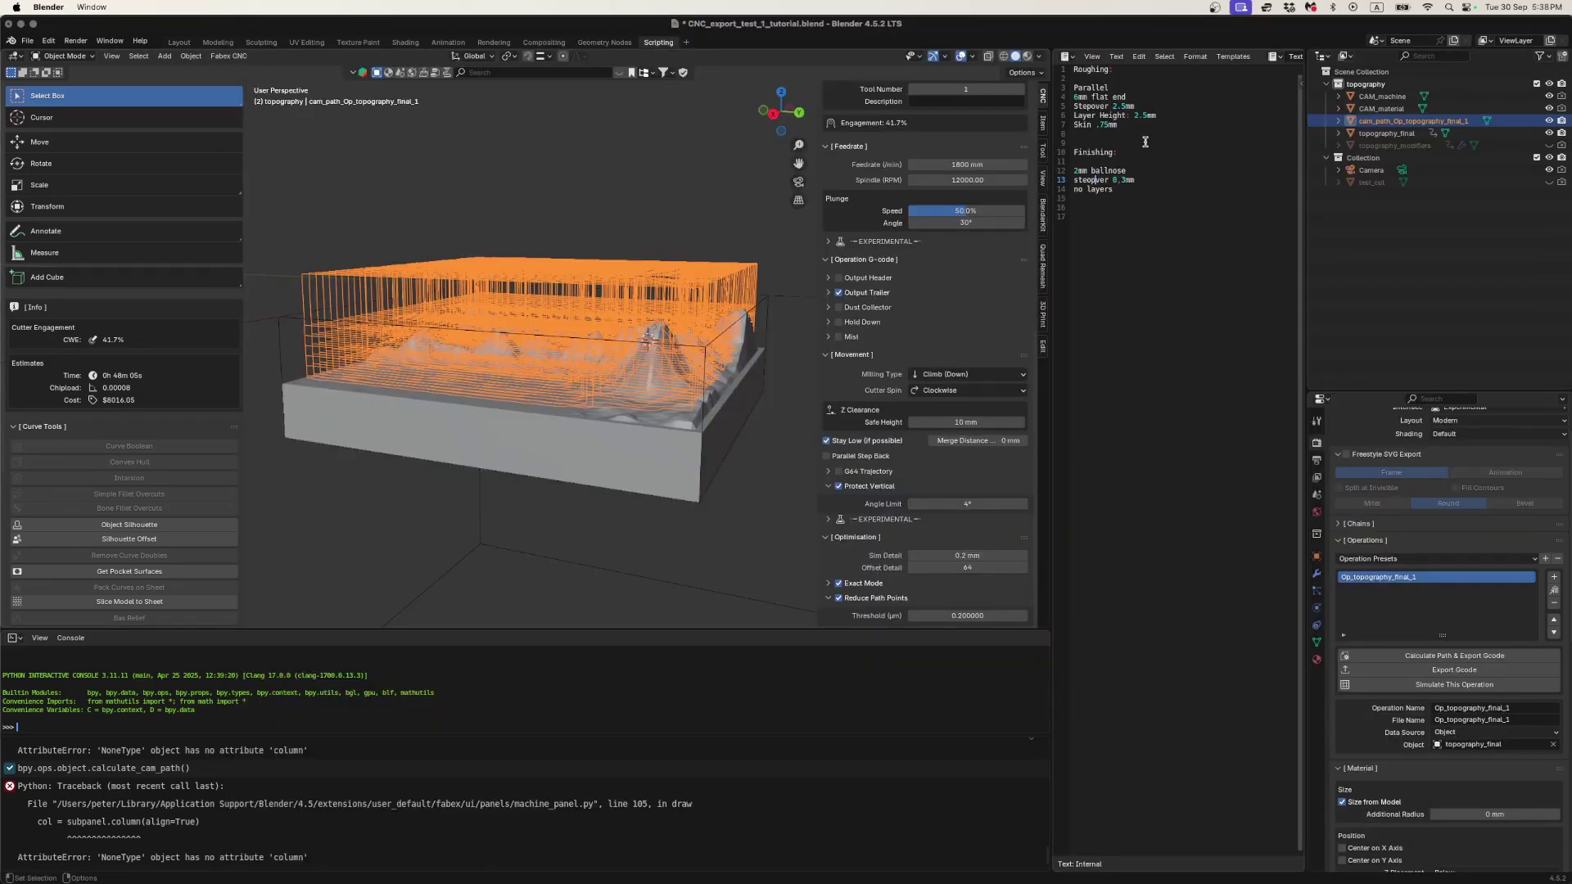
drag(1138, 134, 1044, 48)
drag(1148, 192, 1063, 150)
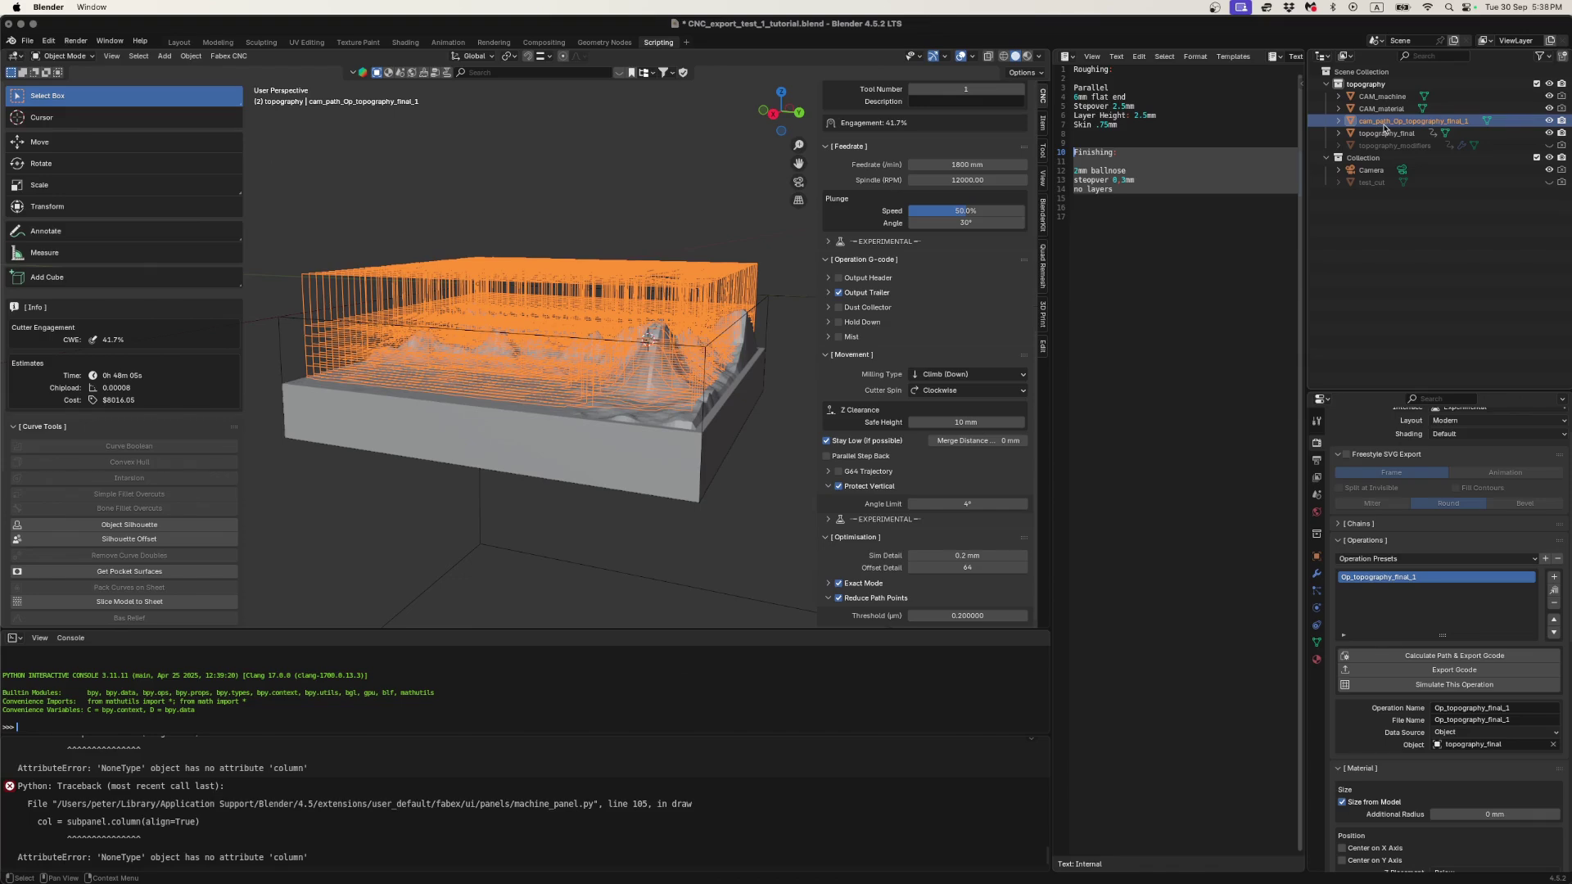
key(x)
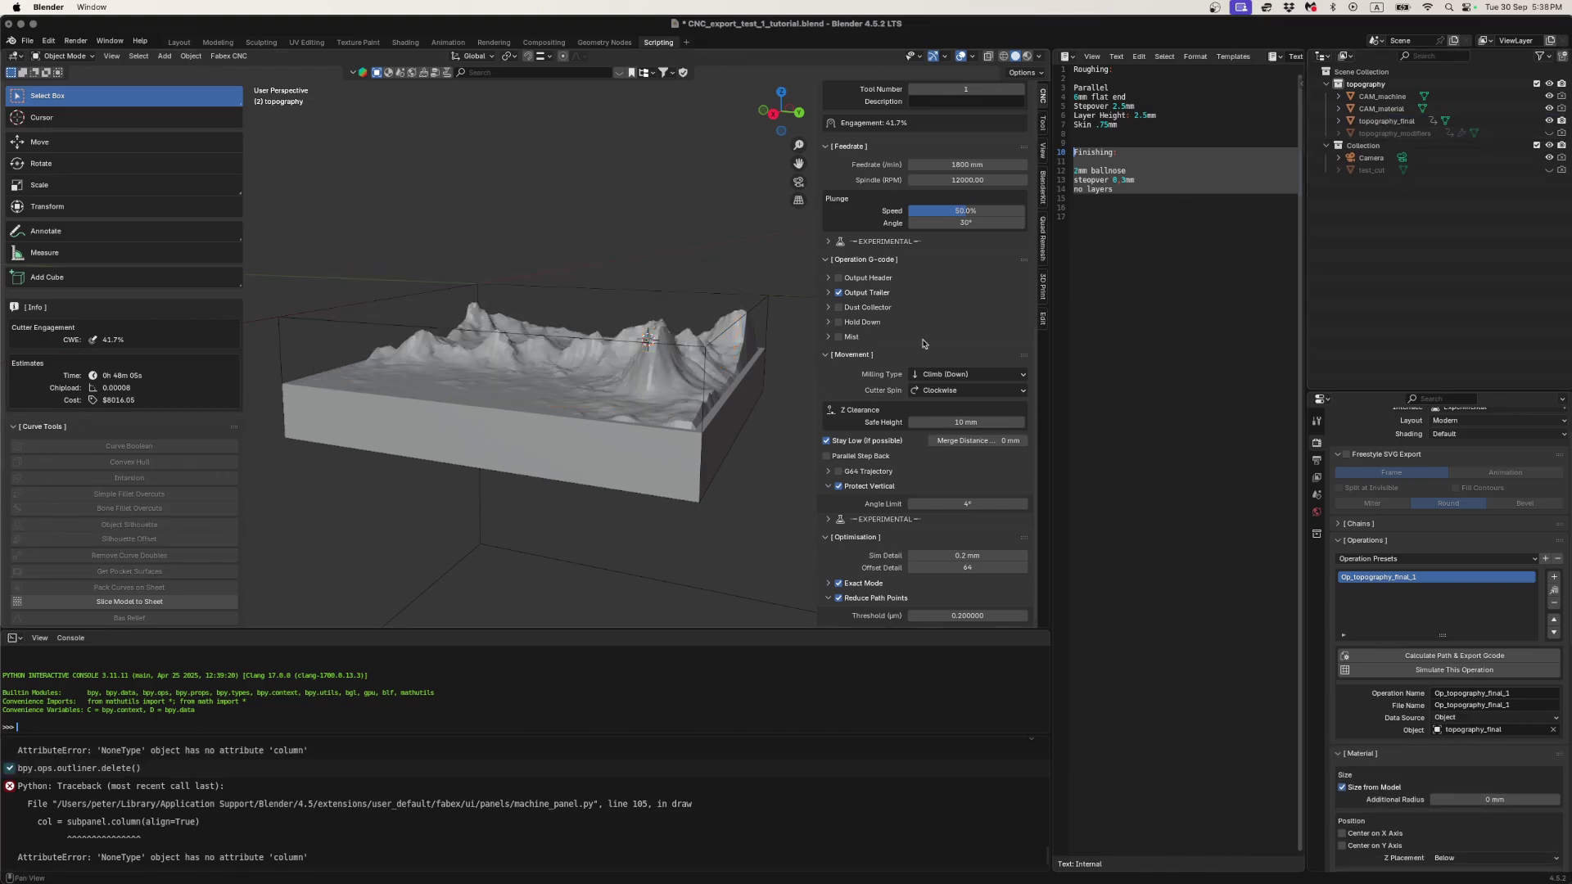
- Following the finishing notes, change the operation's cutter type to Ballnose and set its diameter to 2 mm
scroll(905, 348, up, 8)
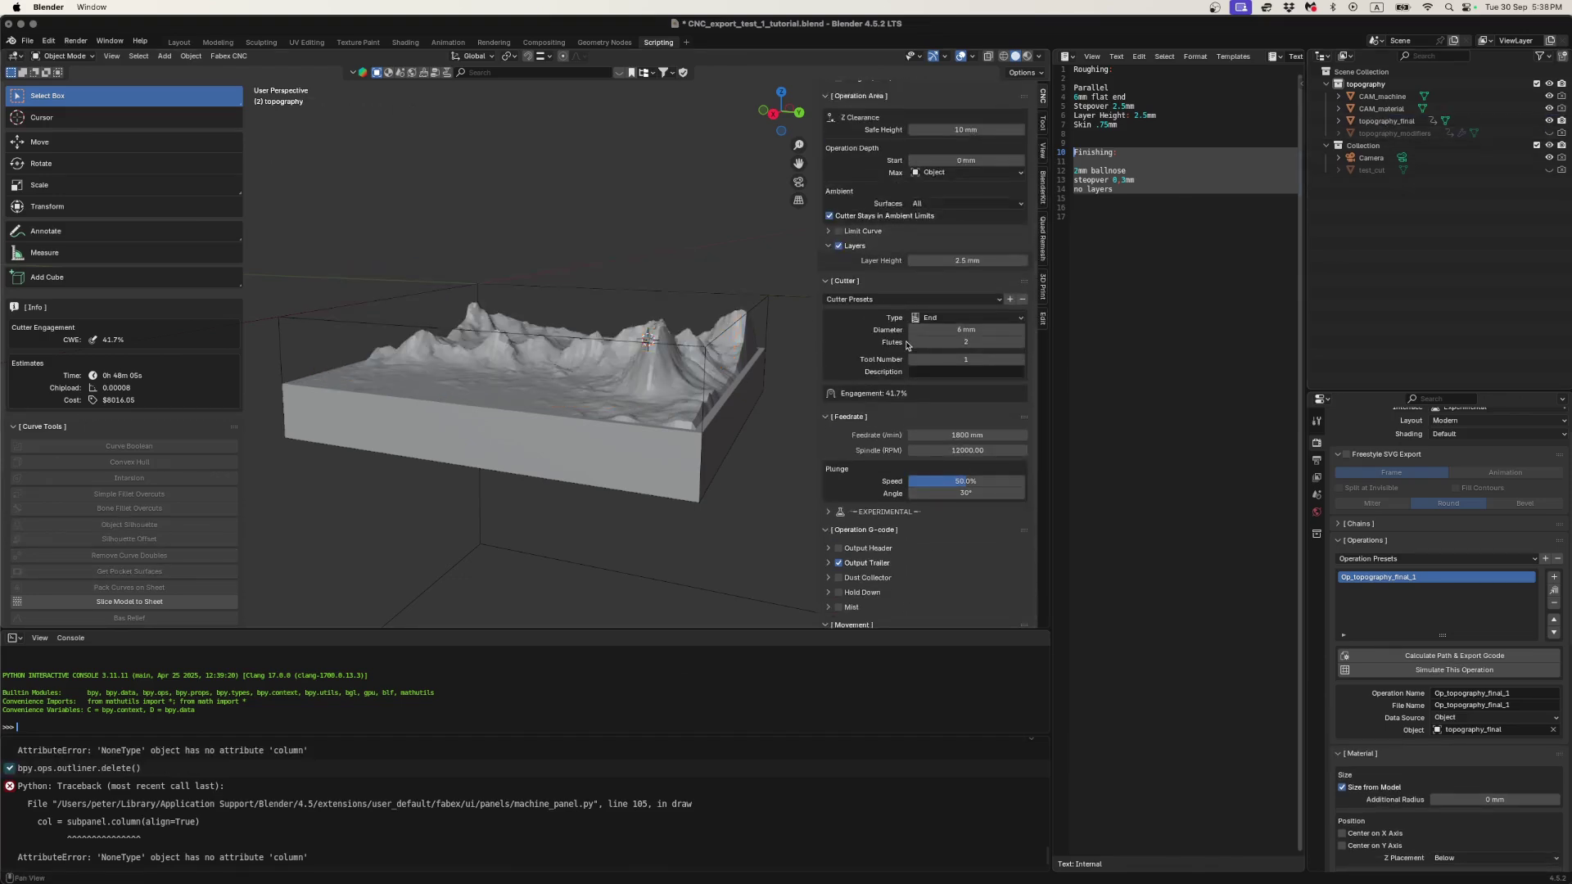
scroll(908, 344, up, 3)
click(1131, 155)
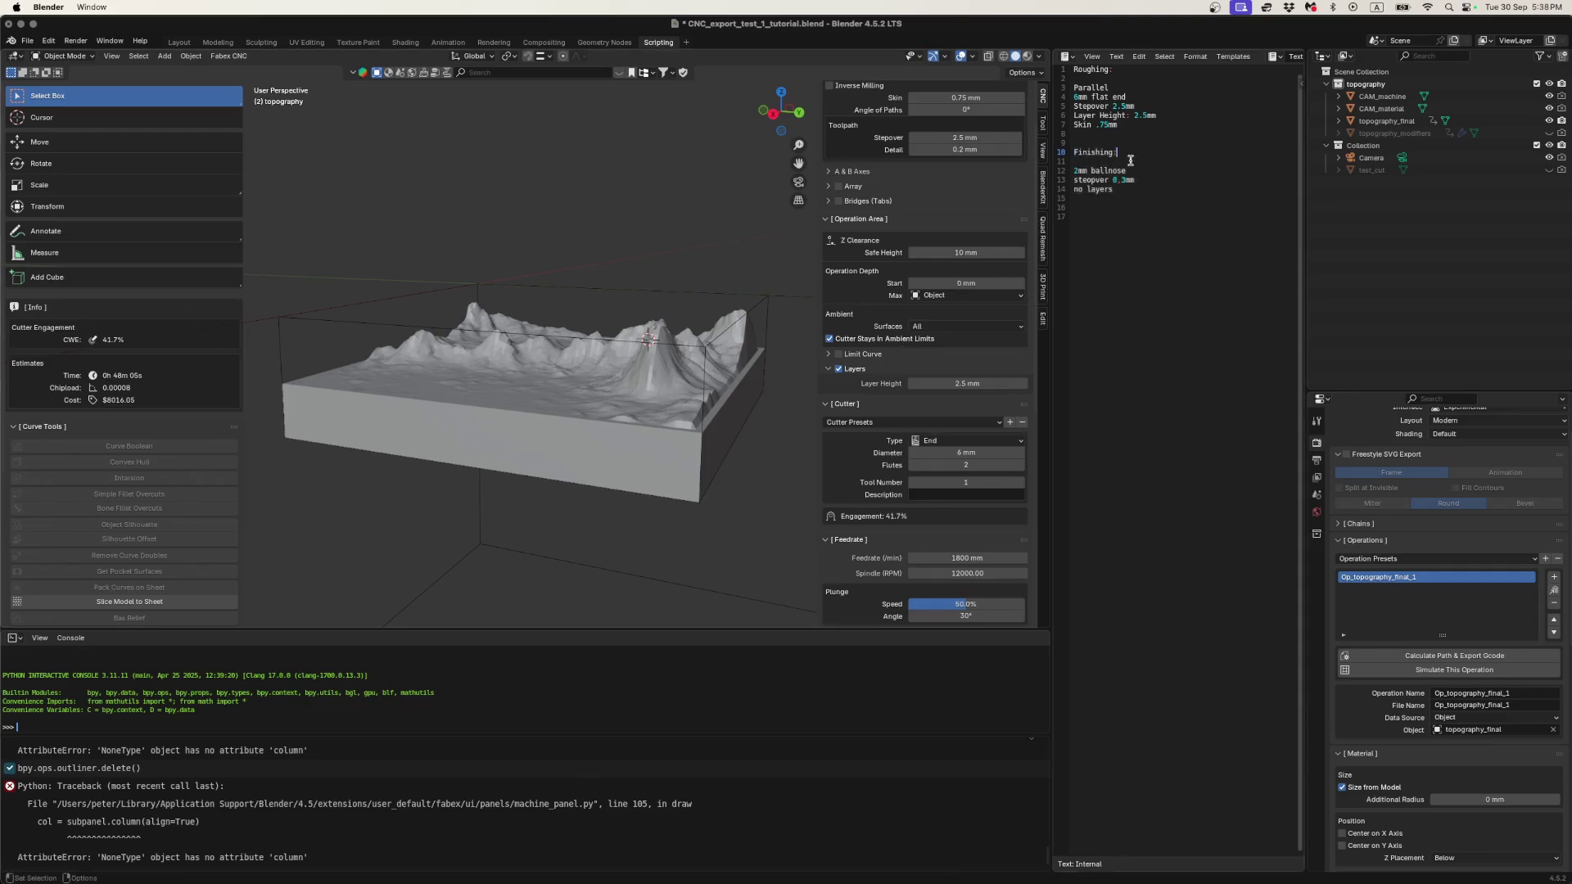
double_click(1096, 170)
drag(1138, 96, 1064, 97)
drag(1130, 170, 1059, 172)
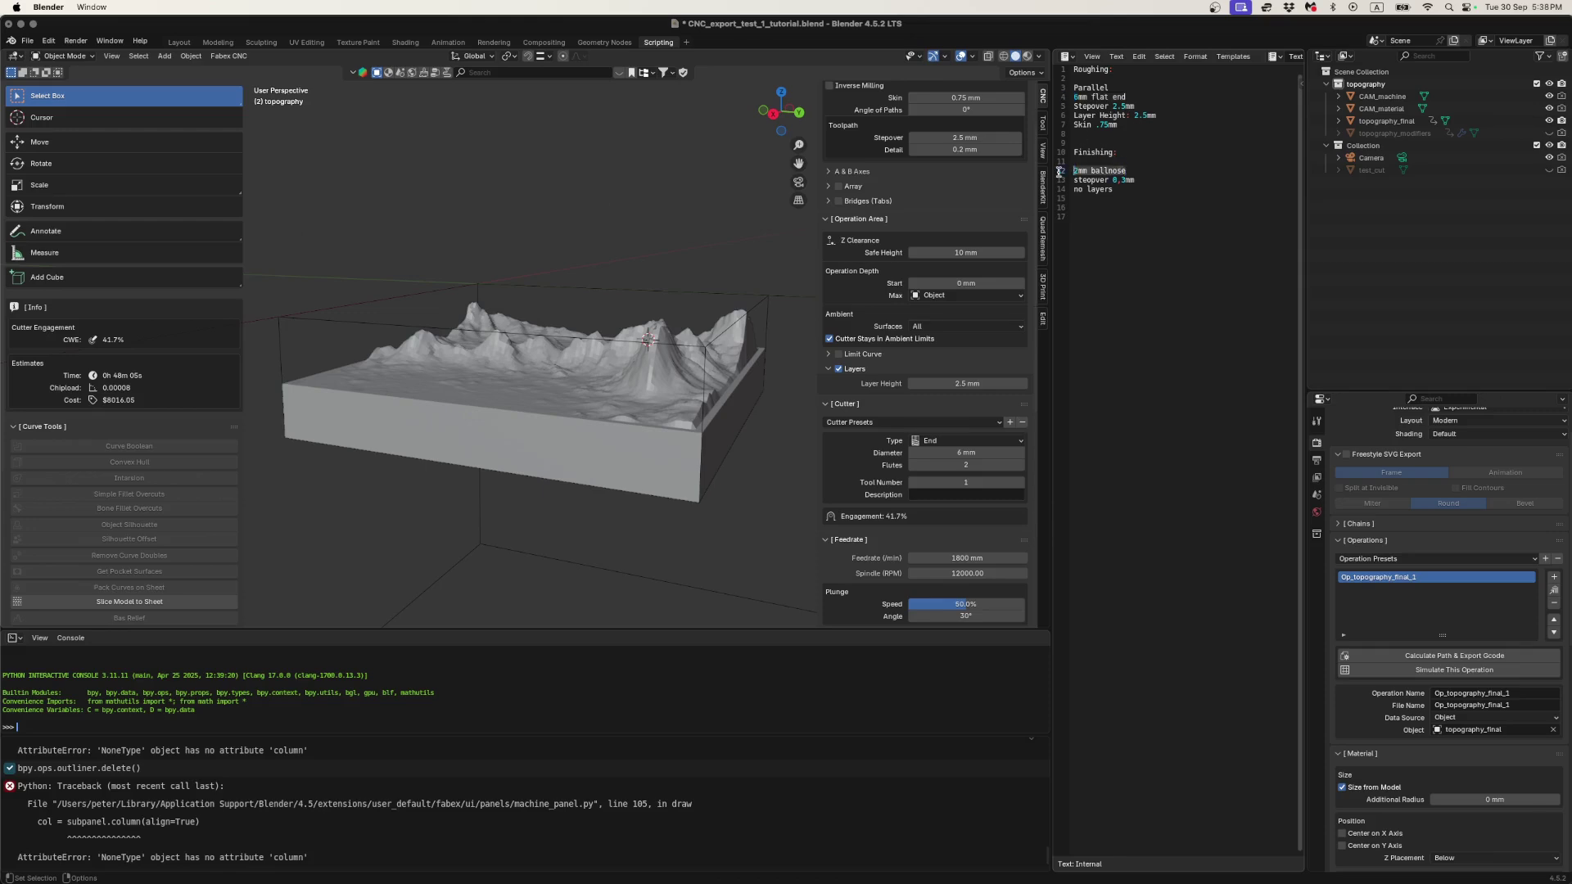
click(1115, 180)
click(933, 443)
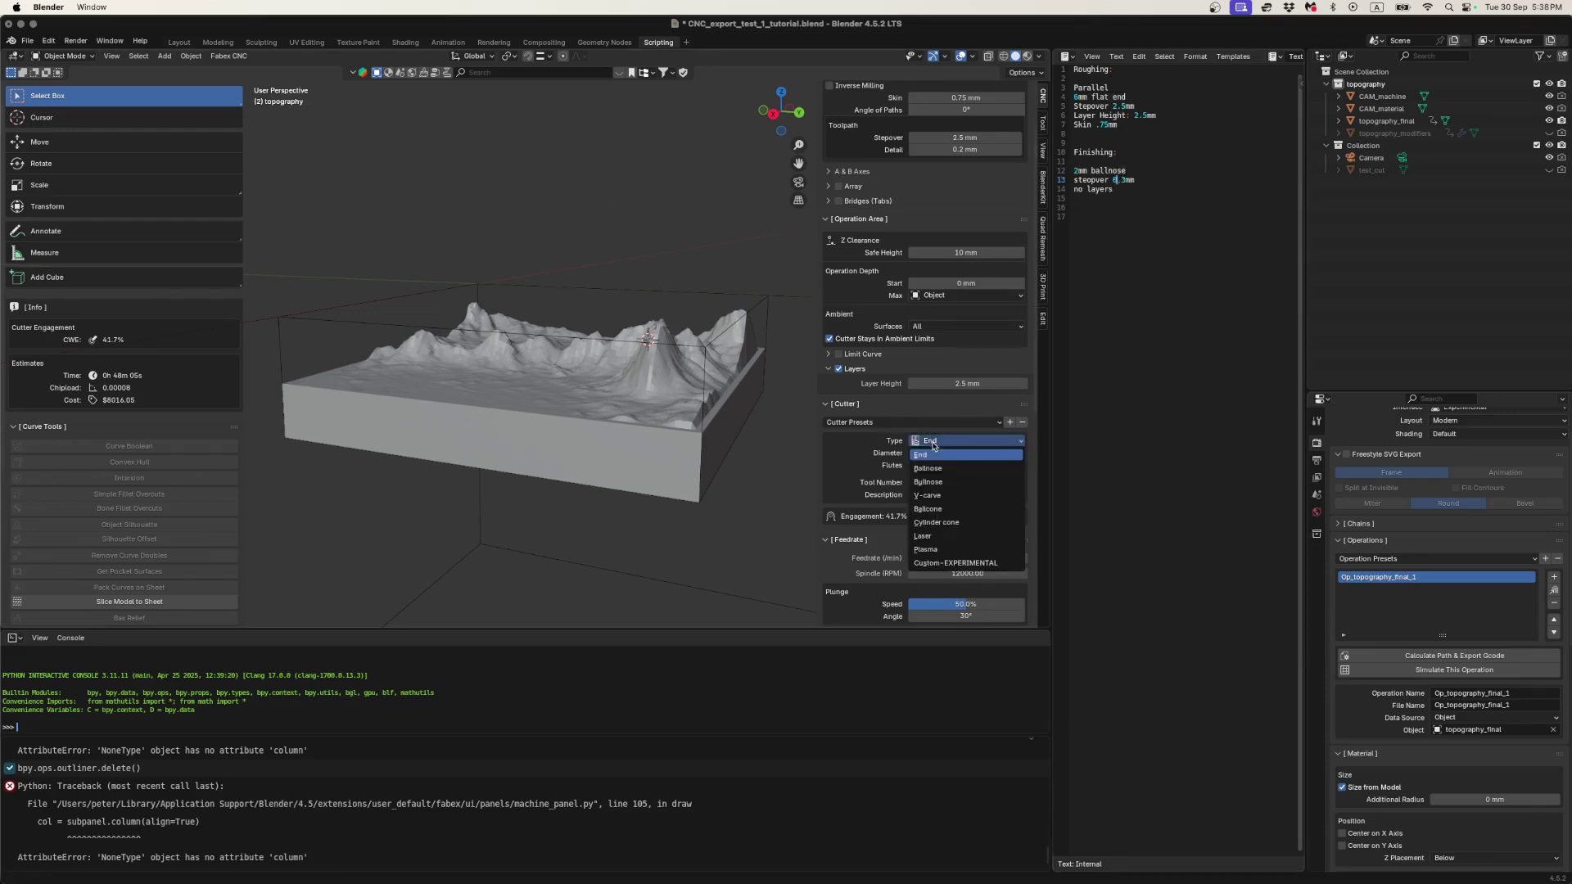
click(931, 467)
click(960, 455)
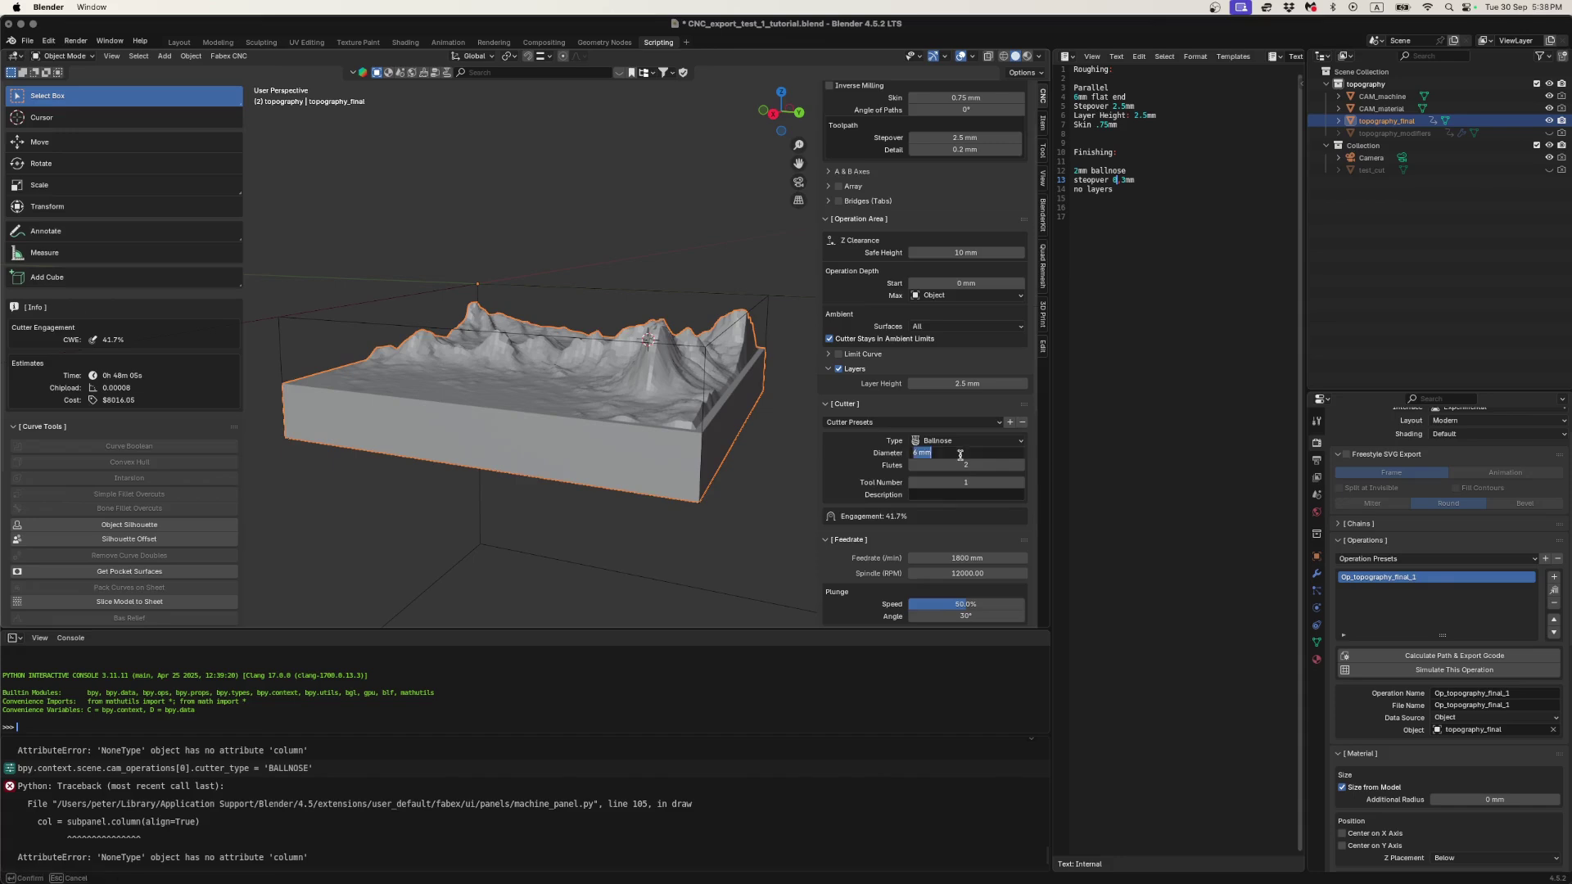
text(2mm)
key(Return)
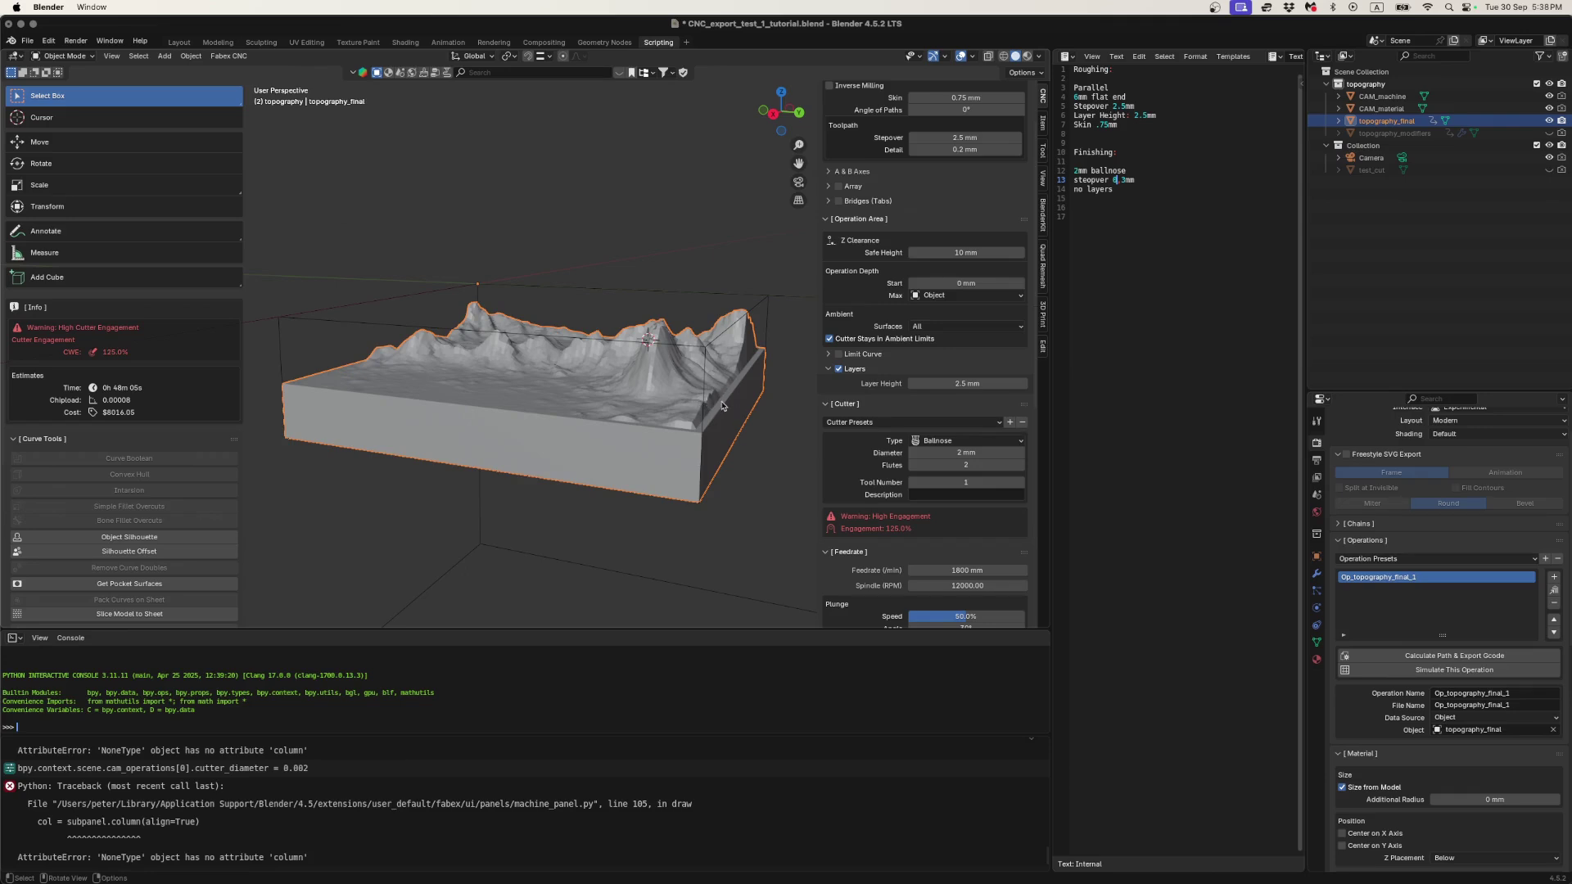
- Set the toolpath stepover to 0.3 mm and turn off Layers for the finishing pass
click(969, 137)
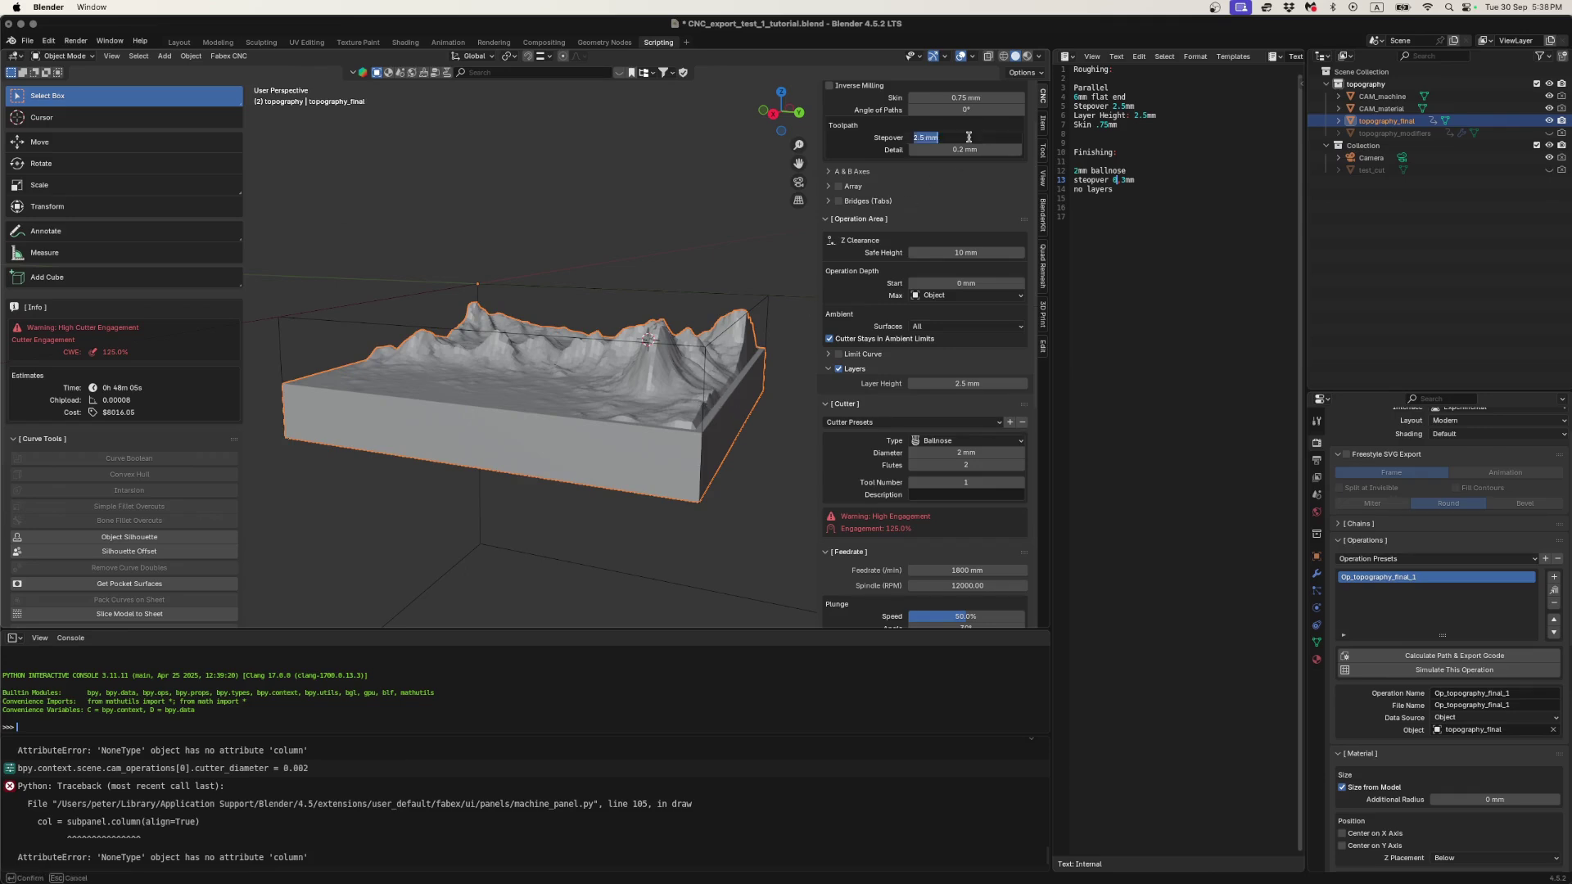
text(0.3)
key(Return)
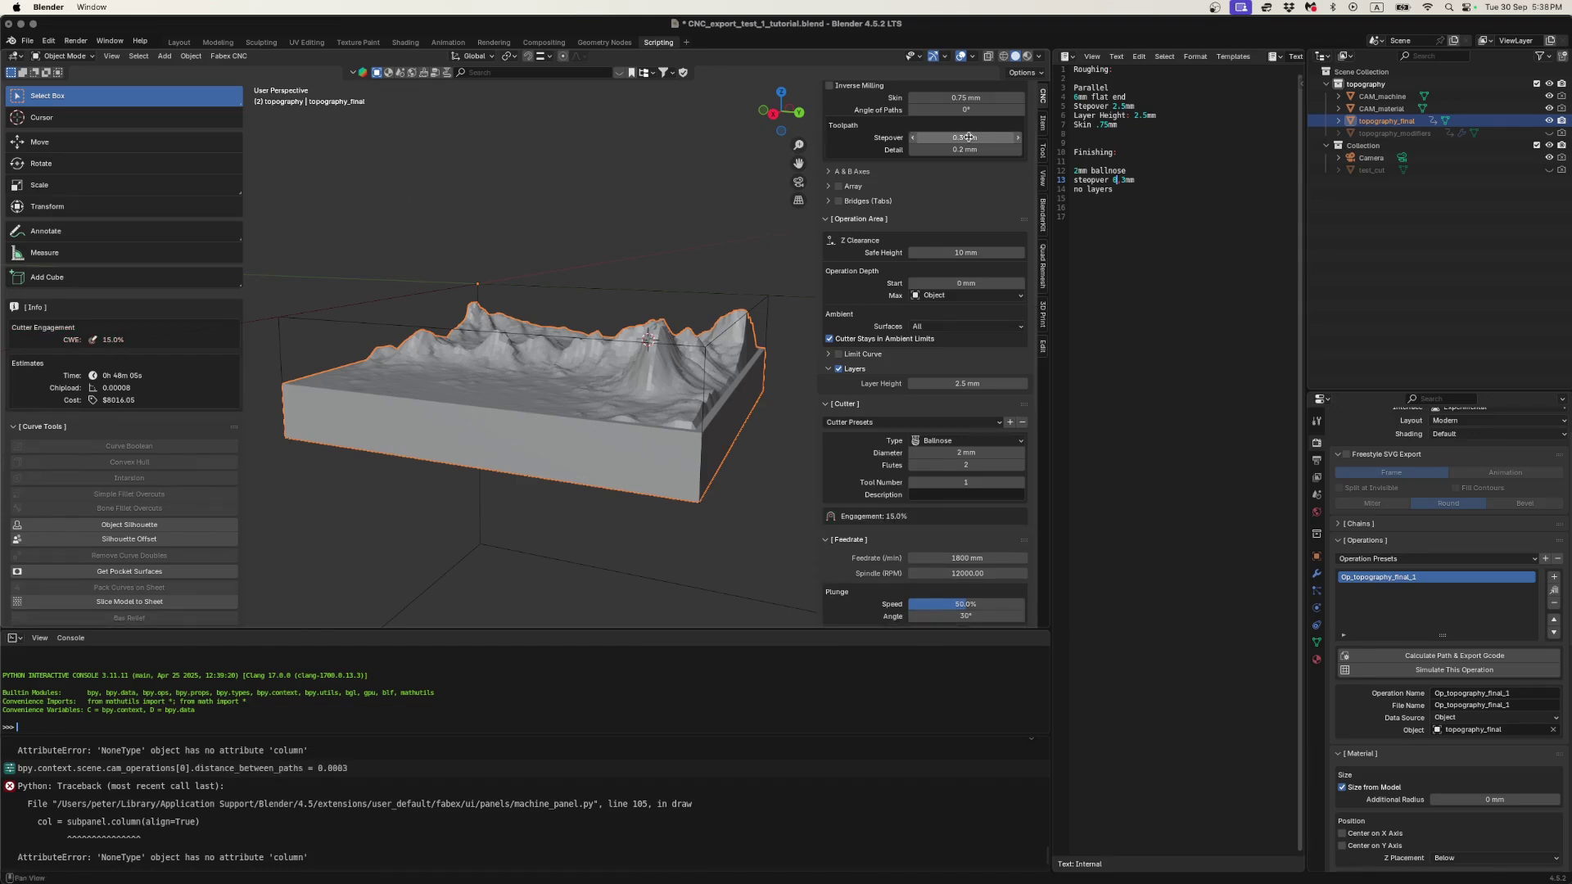
click(838, 368)
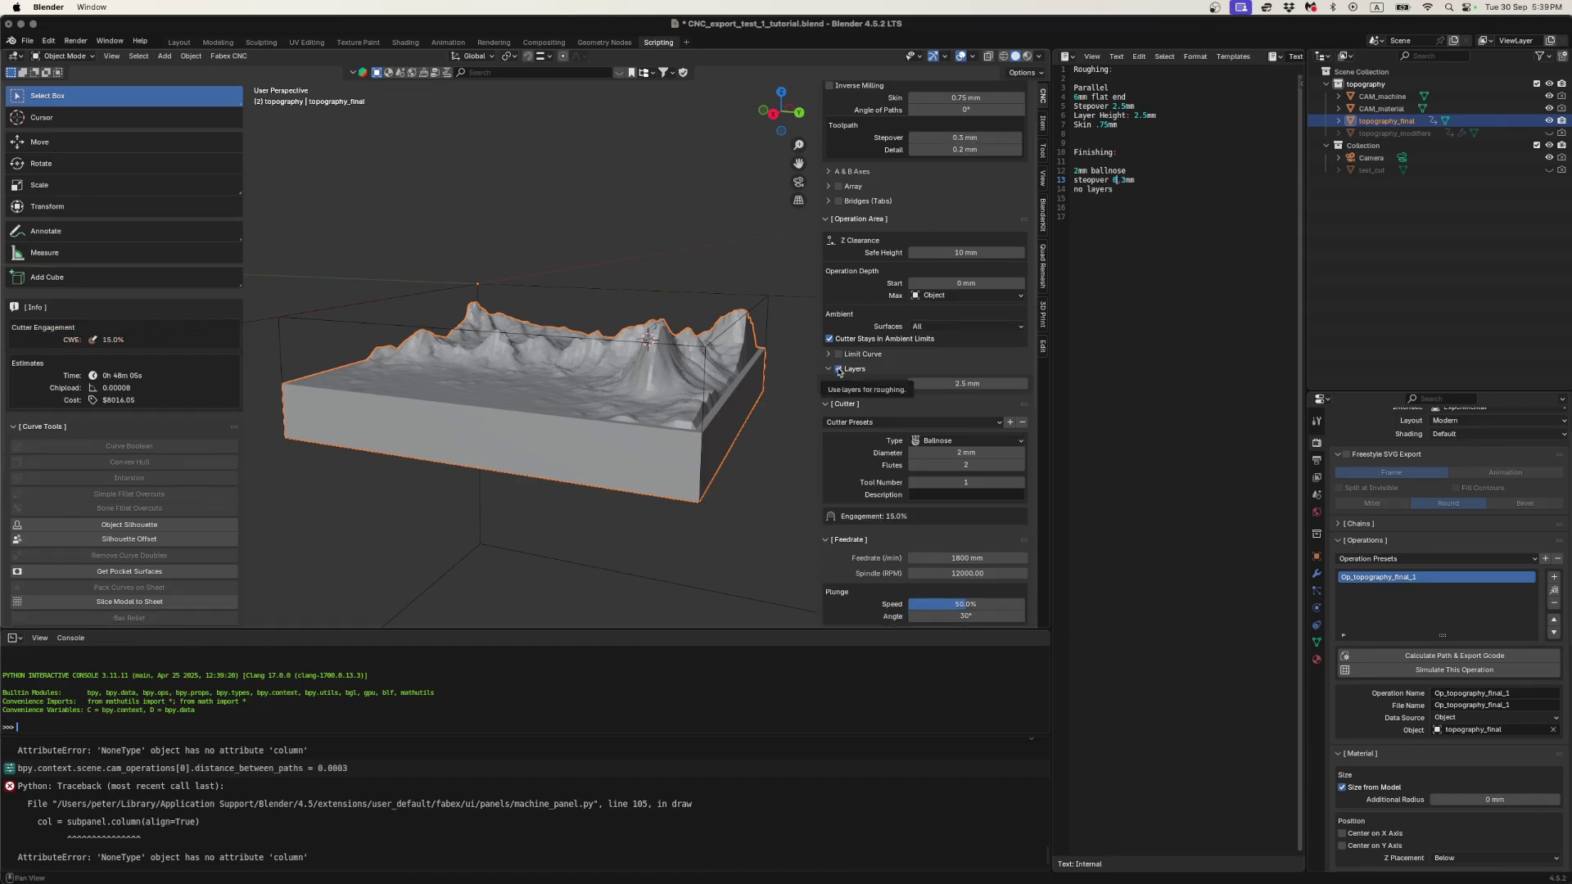
- Check the terrain from the right side and in perspective, calculate and export the finishing toolpath, and inspect it up close
middle_drag(617, 383, 634, 372)
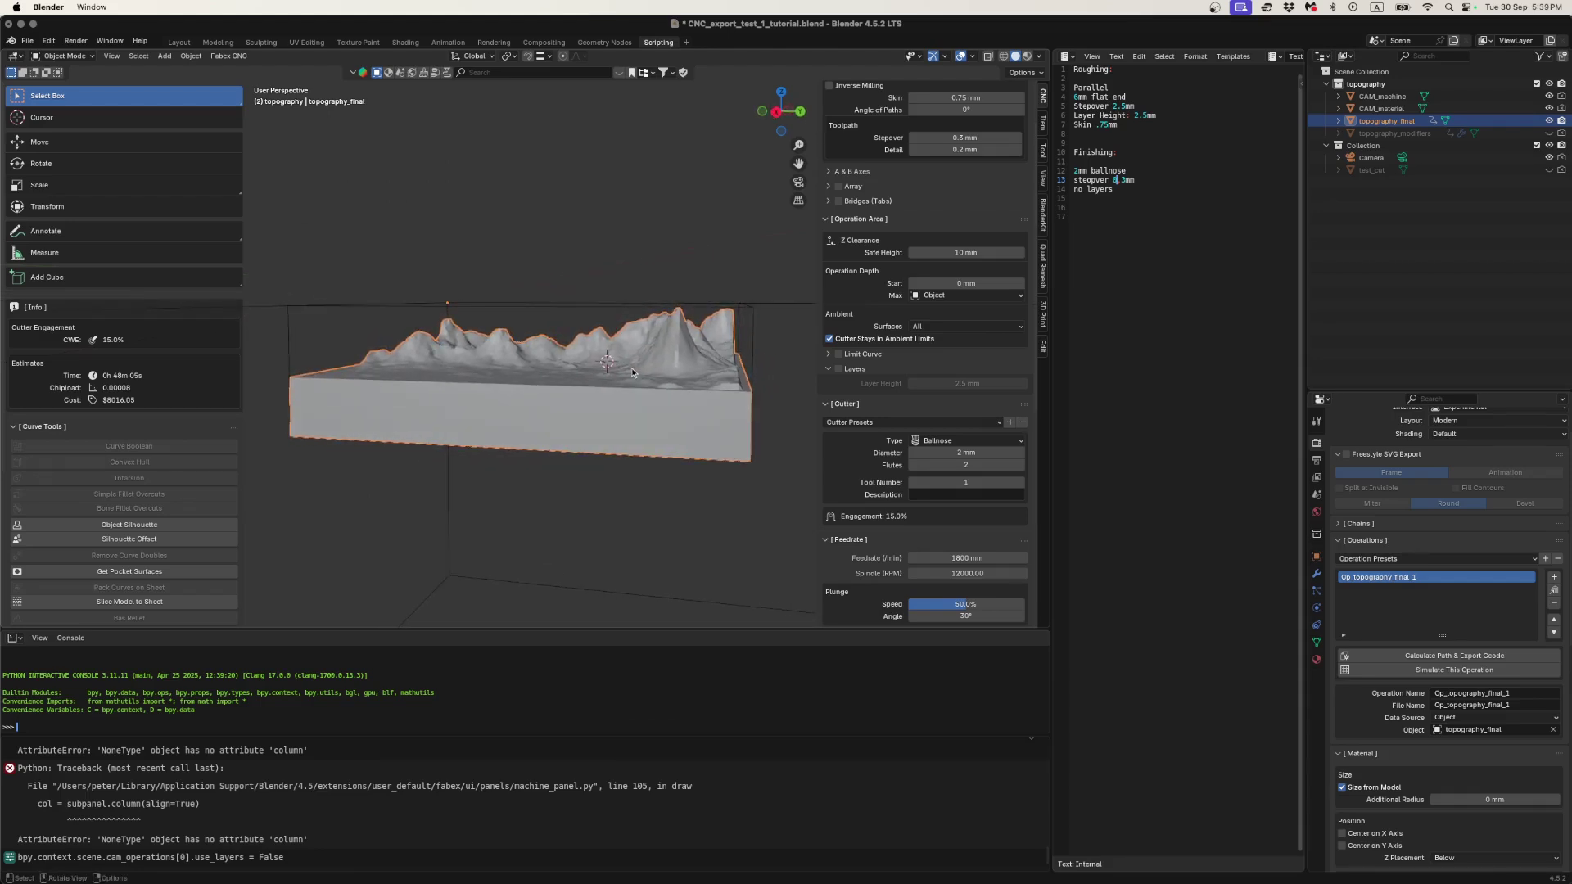
click(777, 114)
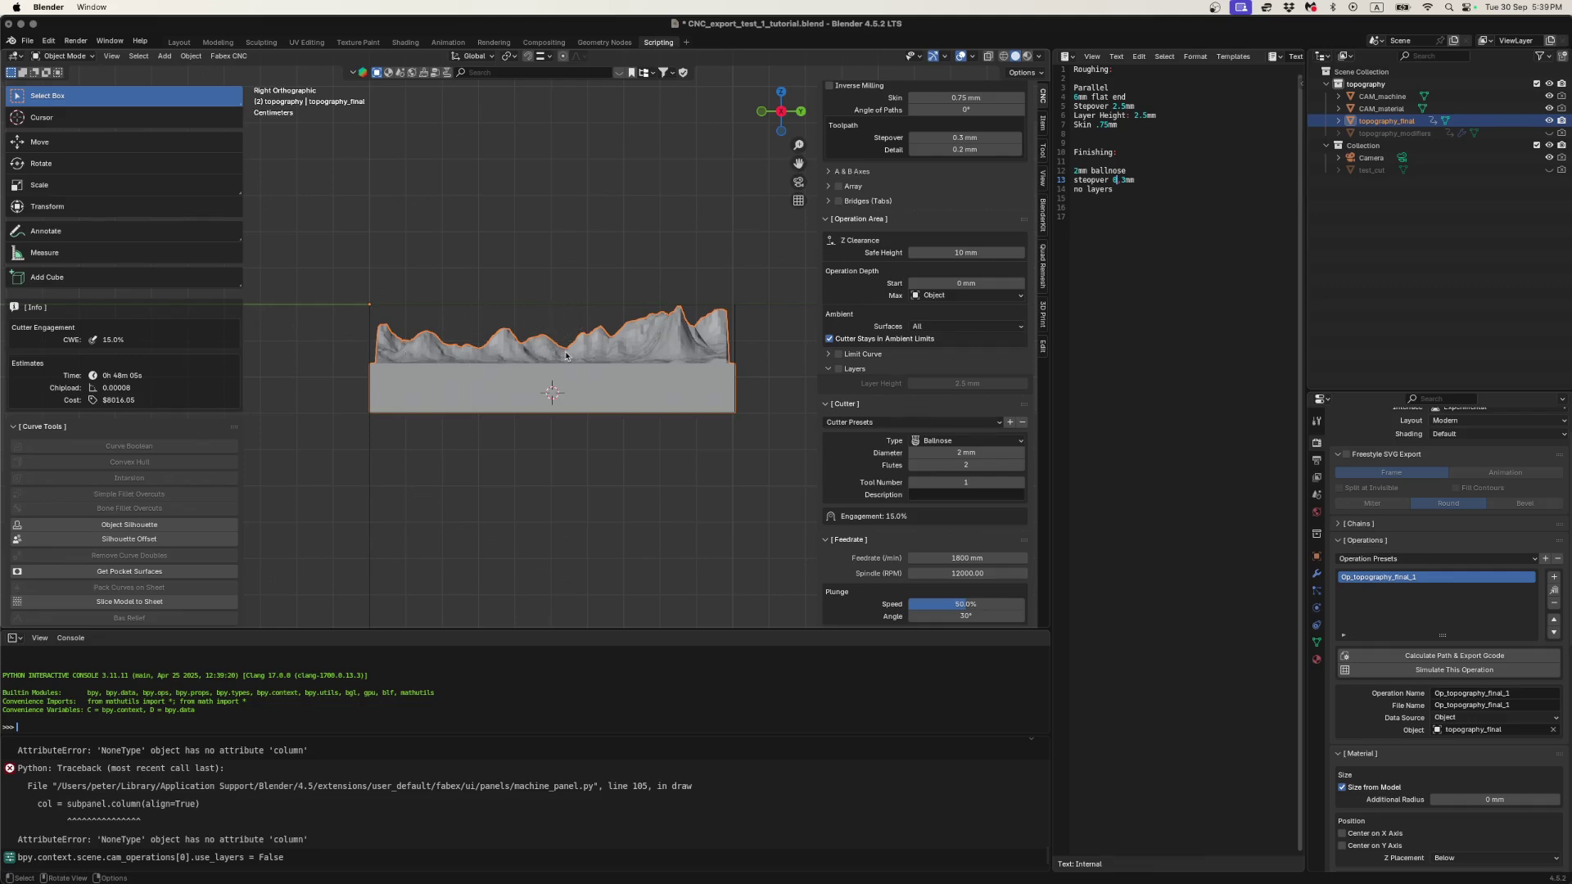
middle_drag(566, 356, 579, 412)
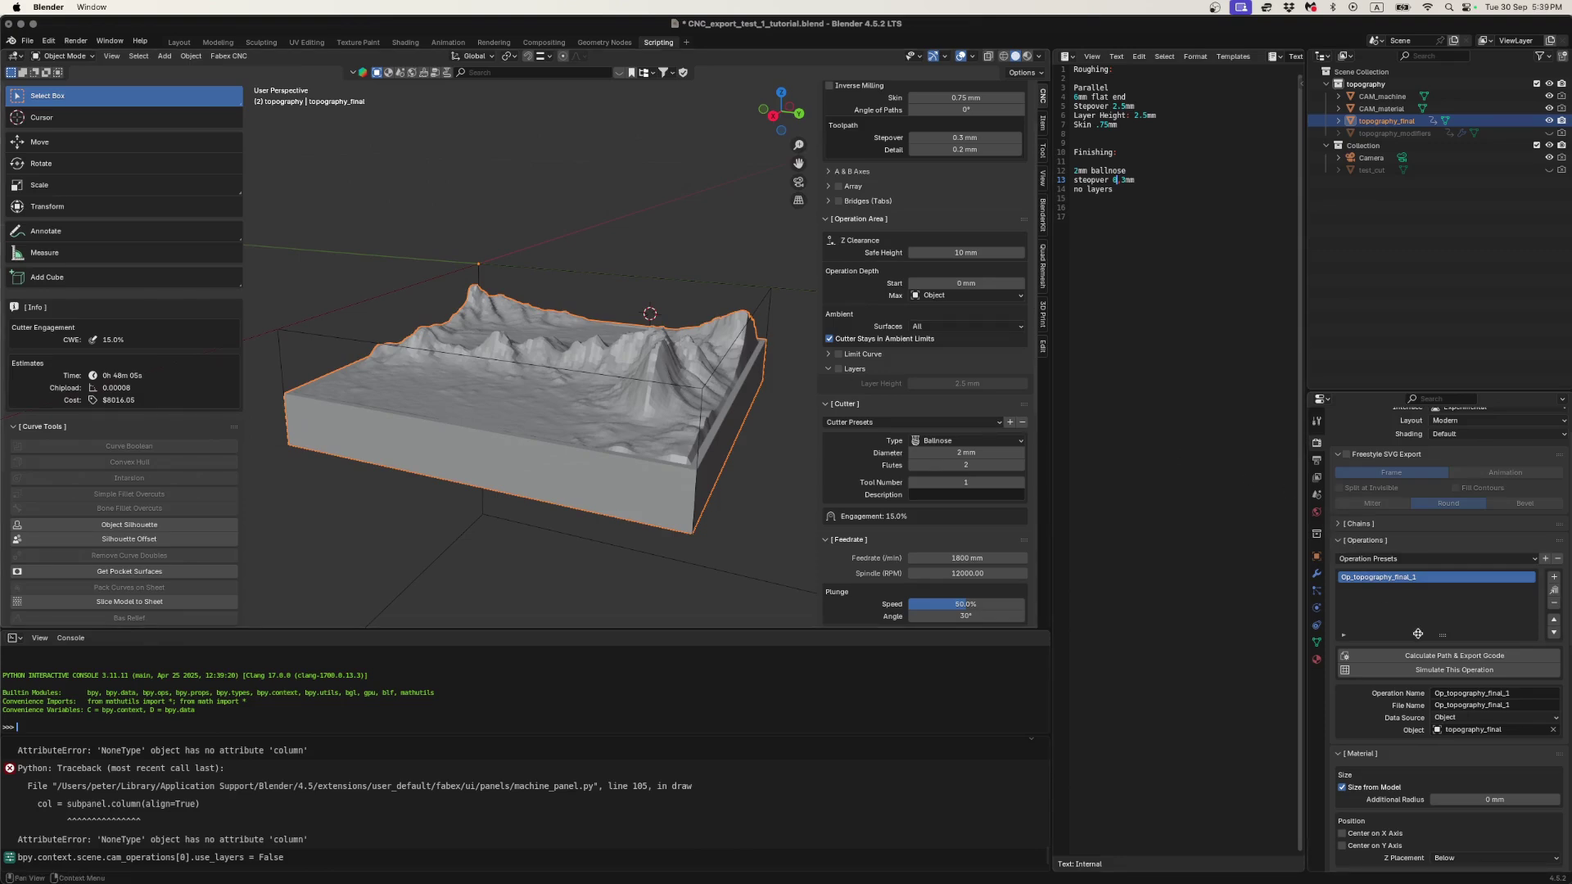
click(1410, 659)
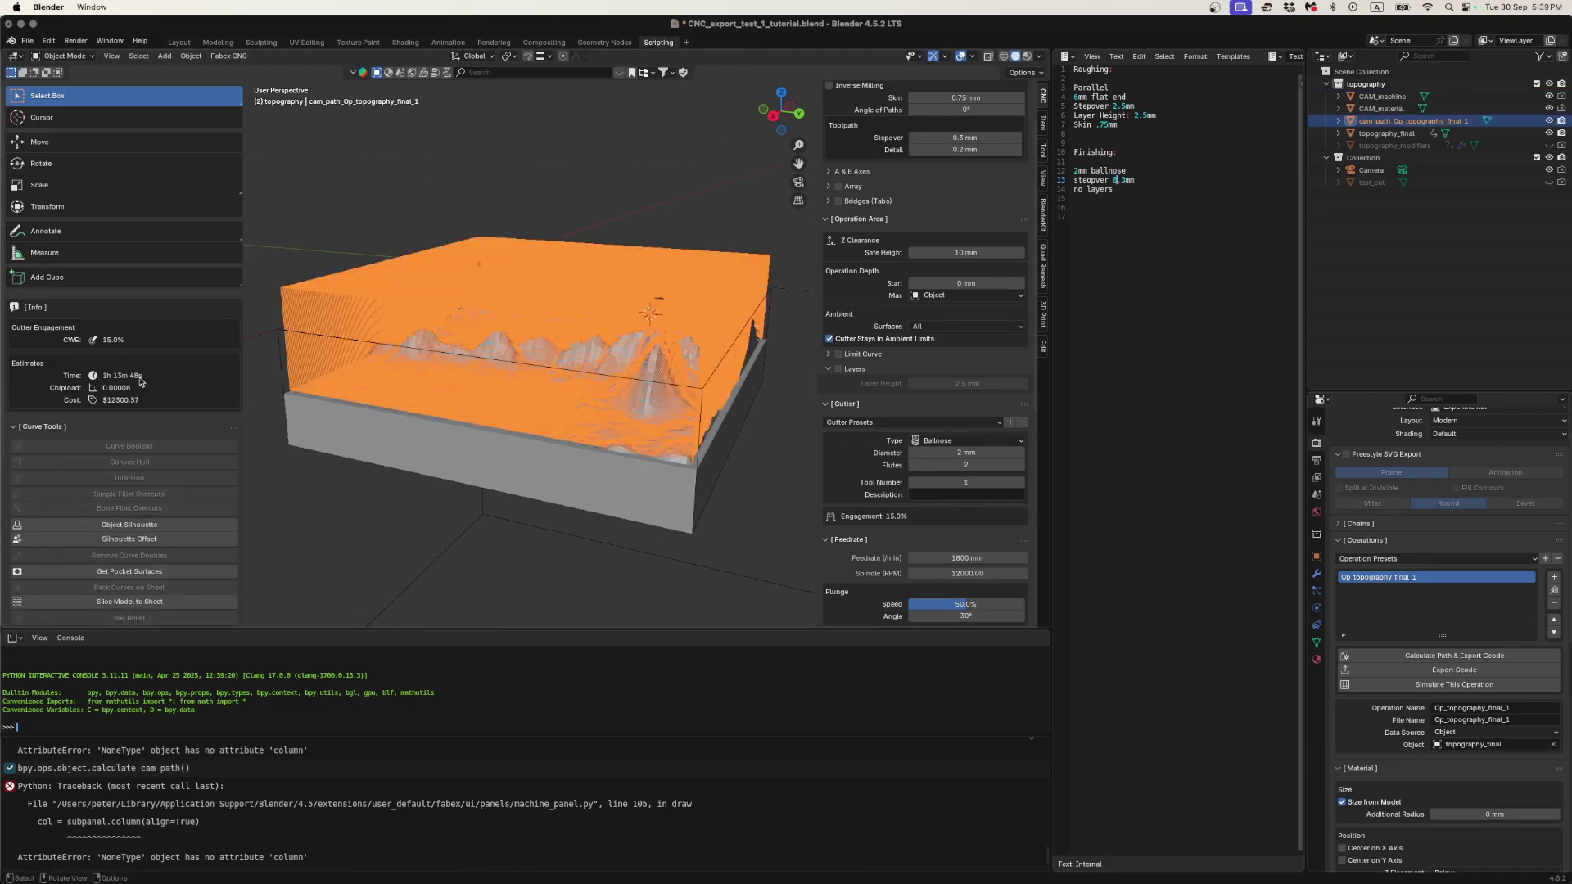
scroll(540, 419, up, 6)
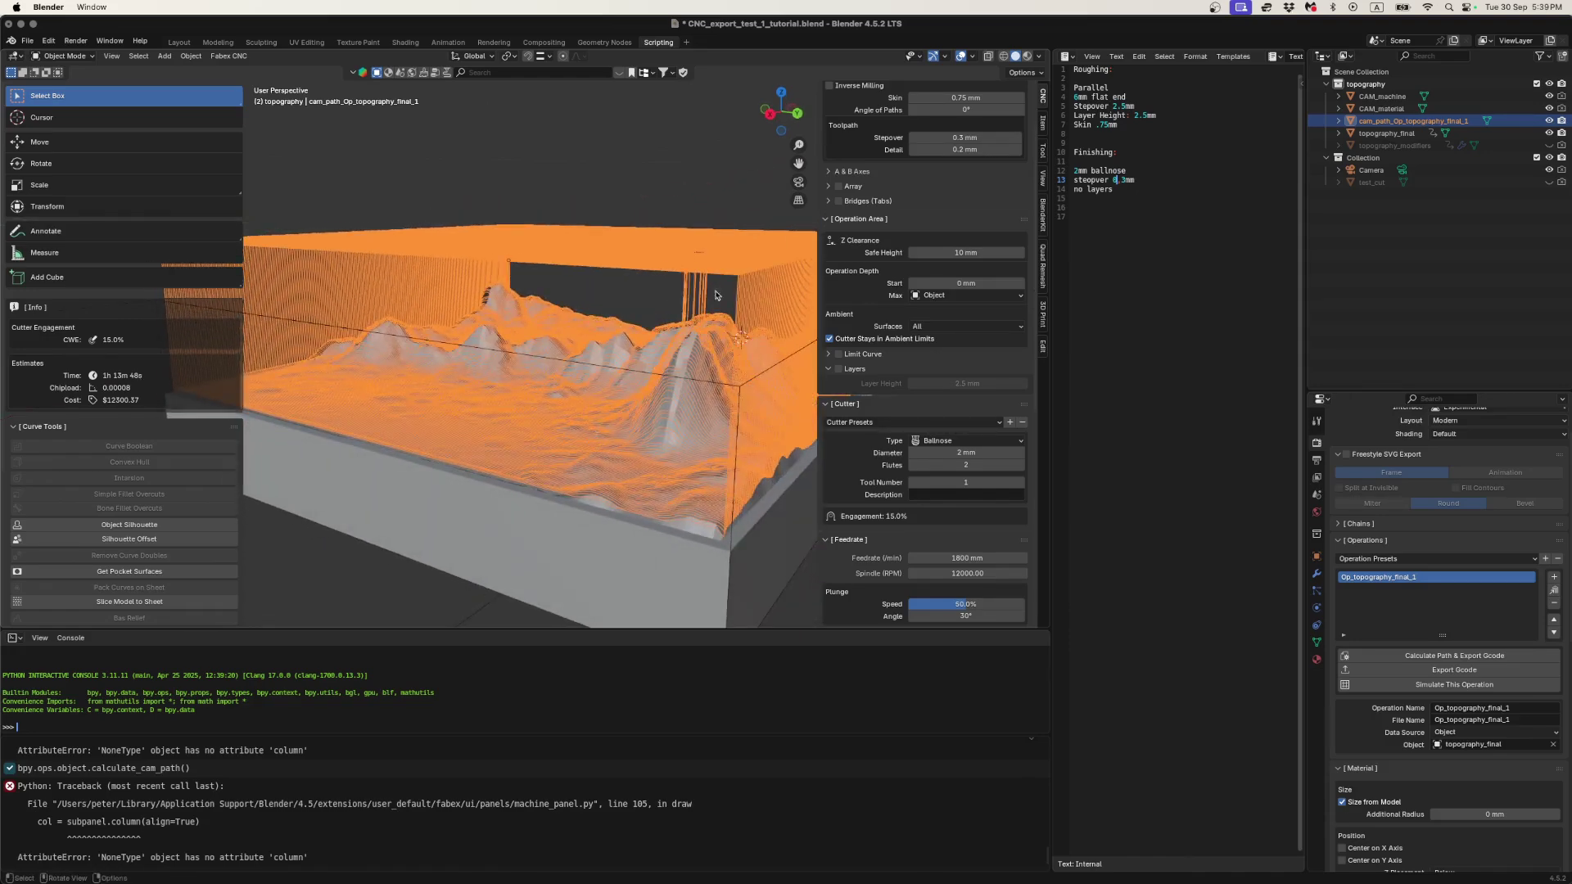
- Examine the finishing toolpath from the right side, from the back and in perspective, near and far
click(770, 114)
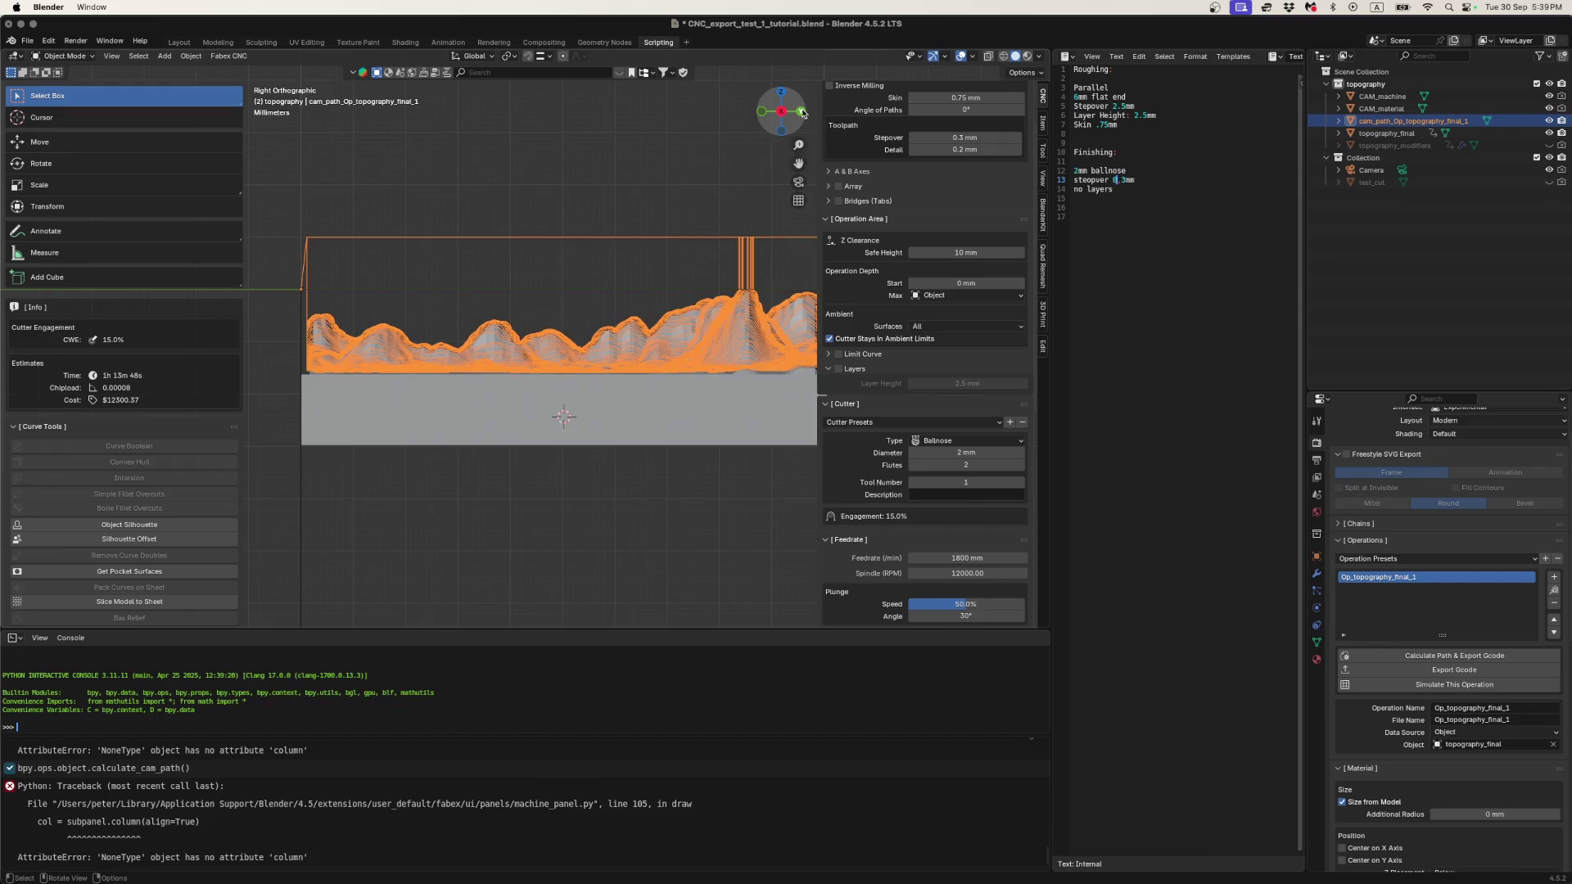
click(803, 113)
click(764, 110)
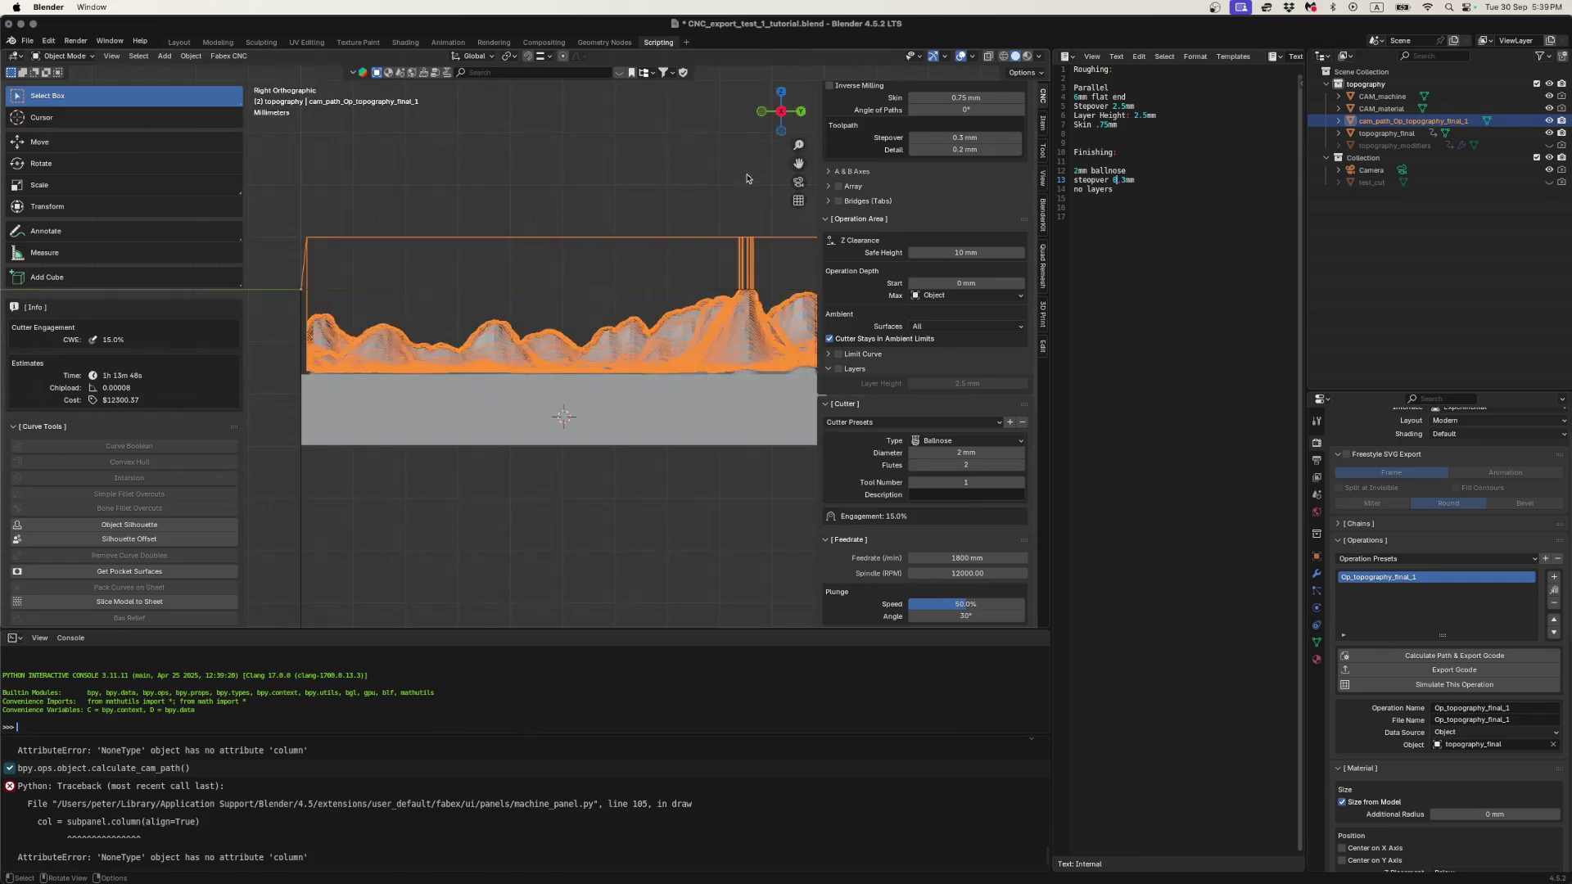
click(800, 112)
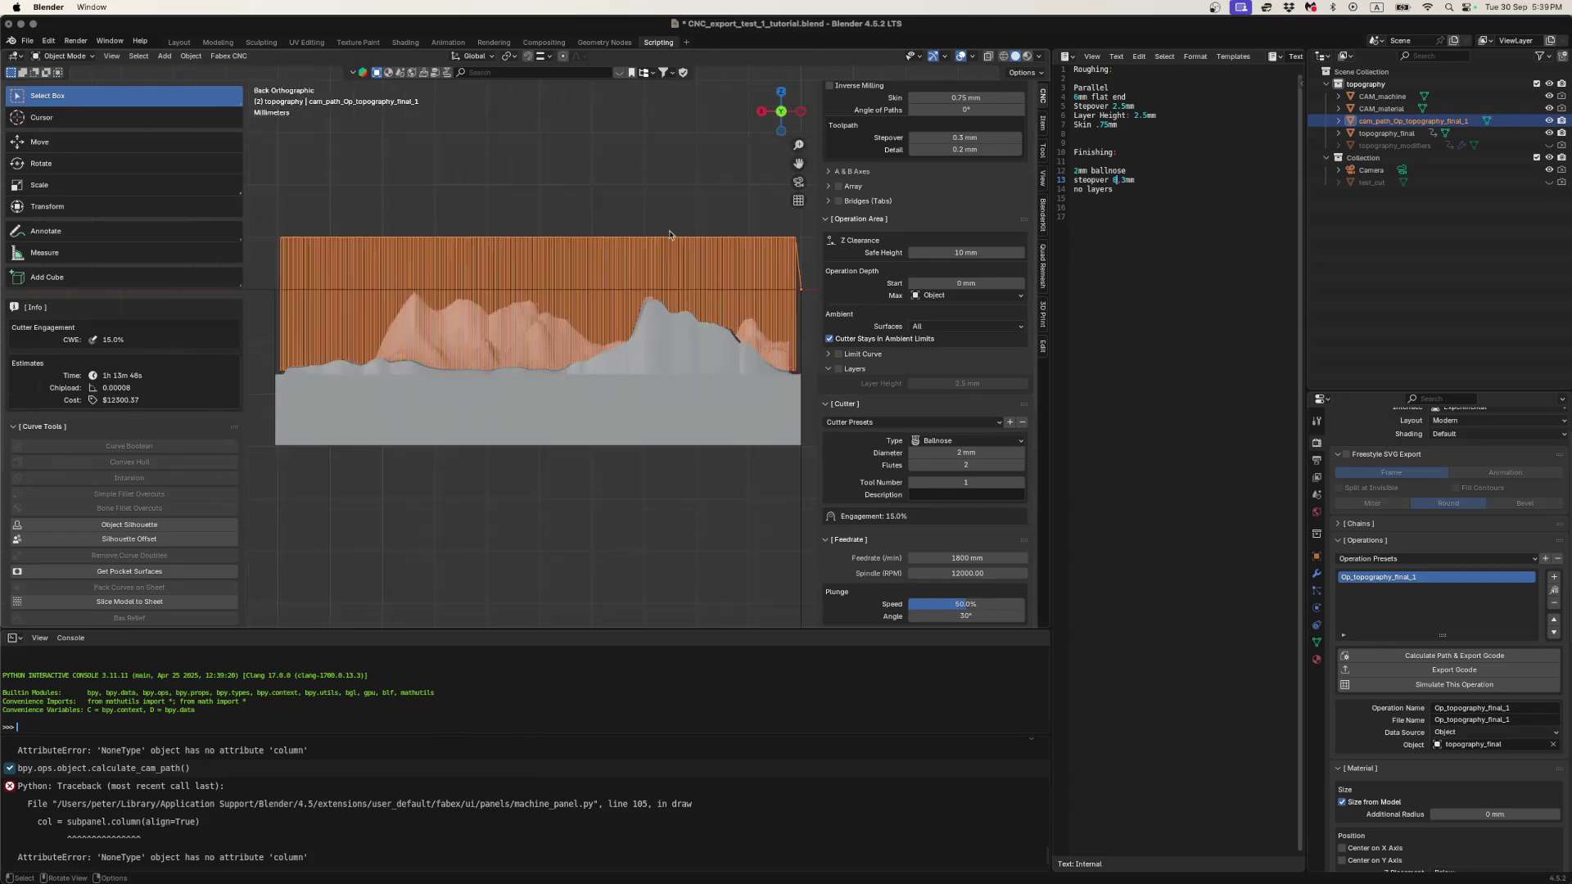
scroll(609, 214, up, 4)
scroll(607, 284, down, 3)
middle_drag(607, 284, 627, 433)
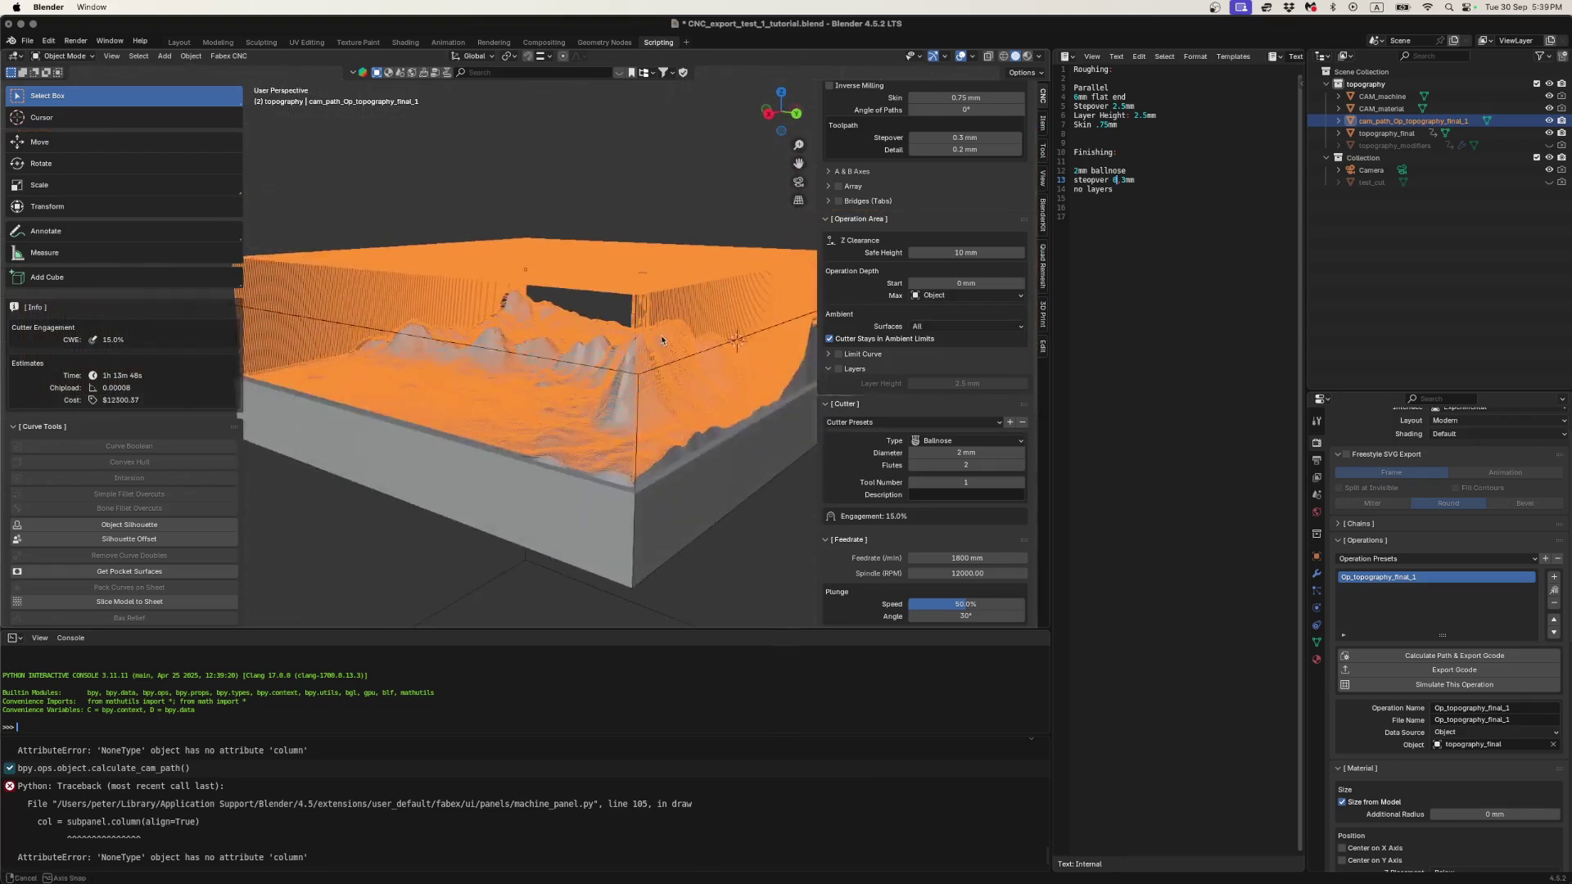
scroll(627, 433, up, 4)
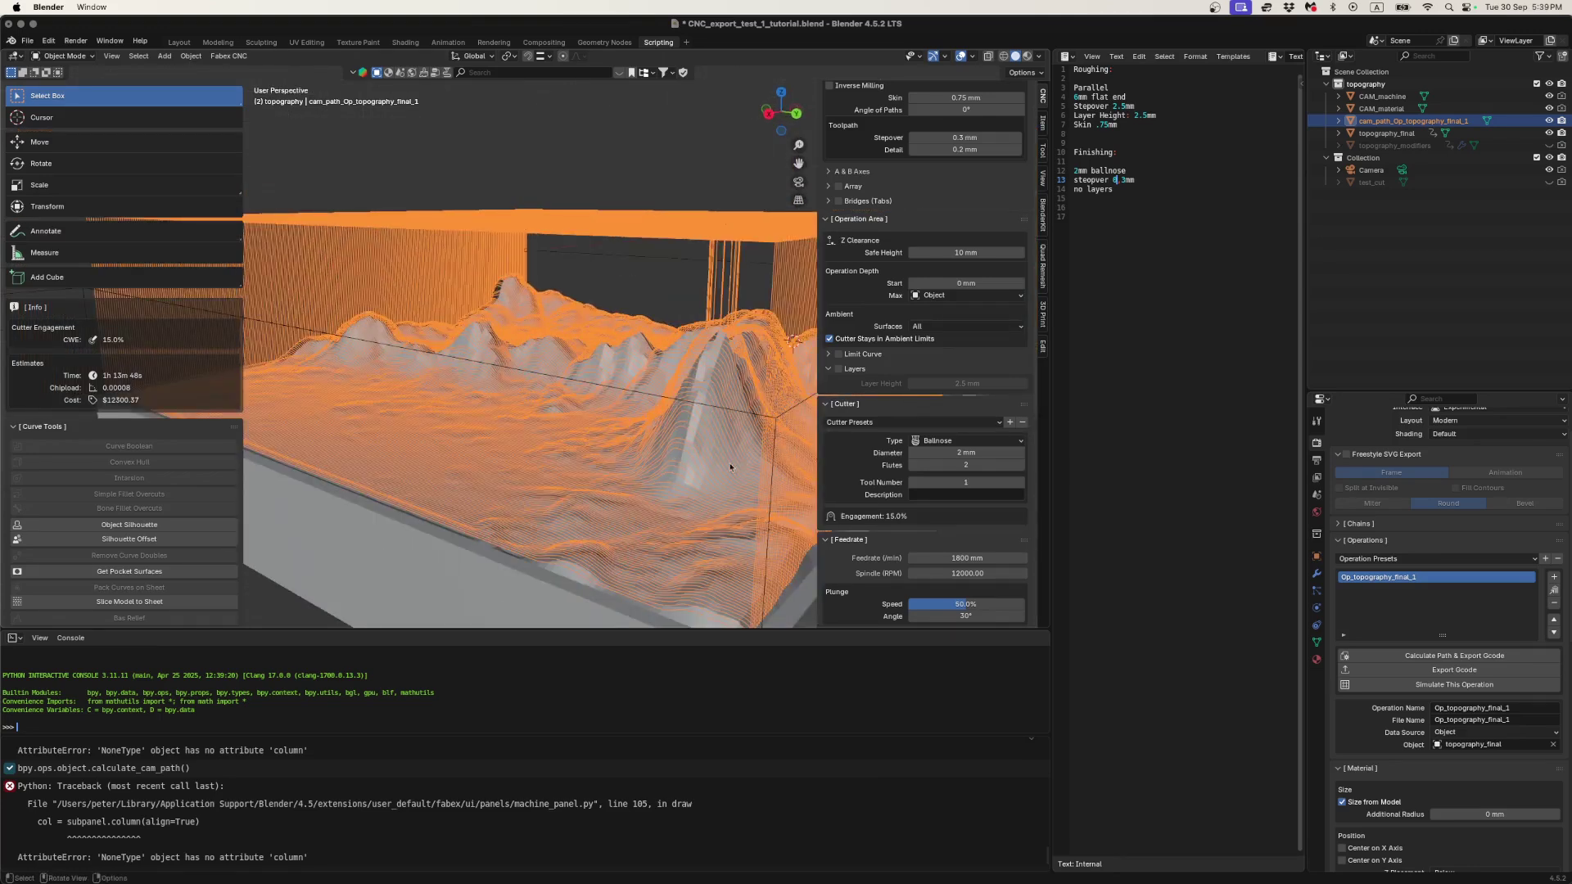
scroll(604, 439, down, 5)
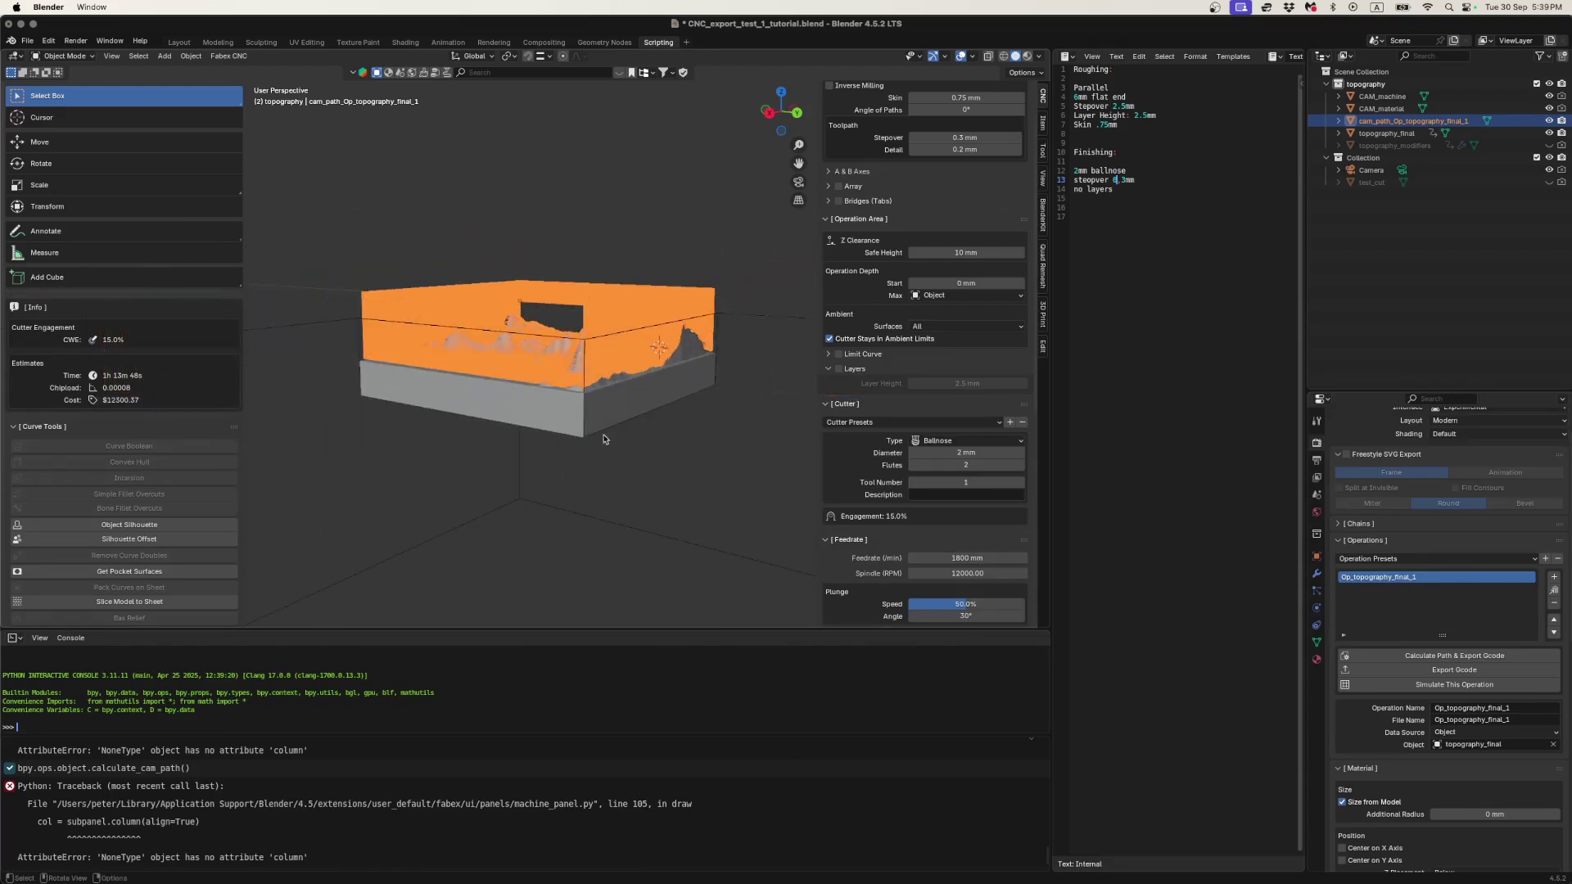
- Deselect the finishing toolpath and examine its fine pass lines over the terrain peaks up close
click(620, 500)
scroll(610, 475, up, 5)
middle_drag(610, 475, 589, 430)
scroll(585, 424, down, 5)
scroll(597, 428, up, 3)
scroll(586, 430, up, 3)
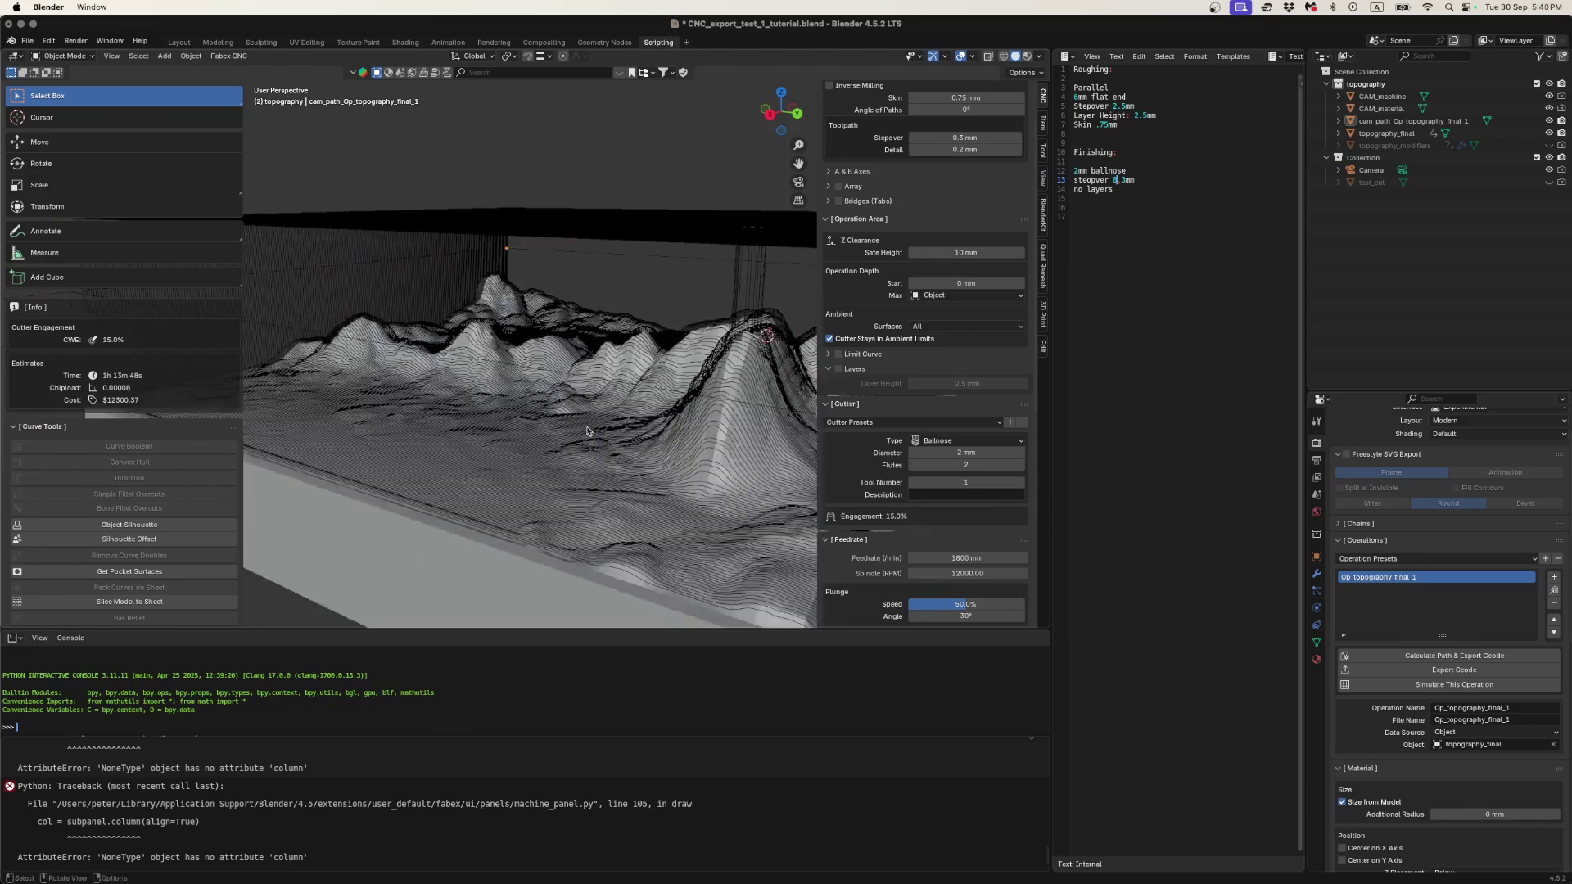
scroll(587, 431, down, 2)
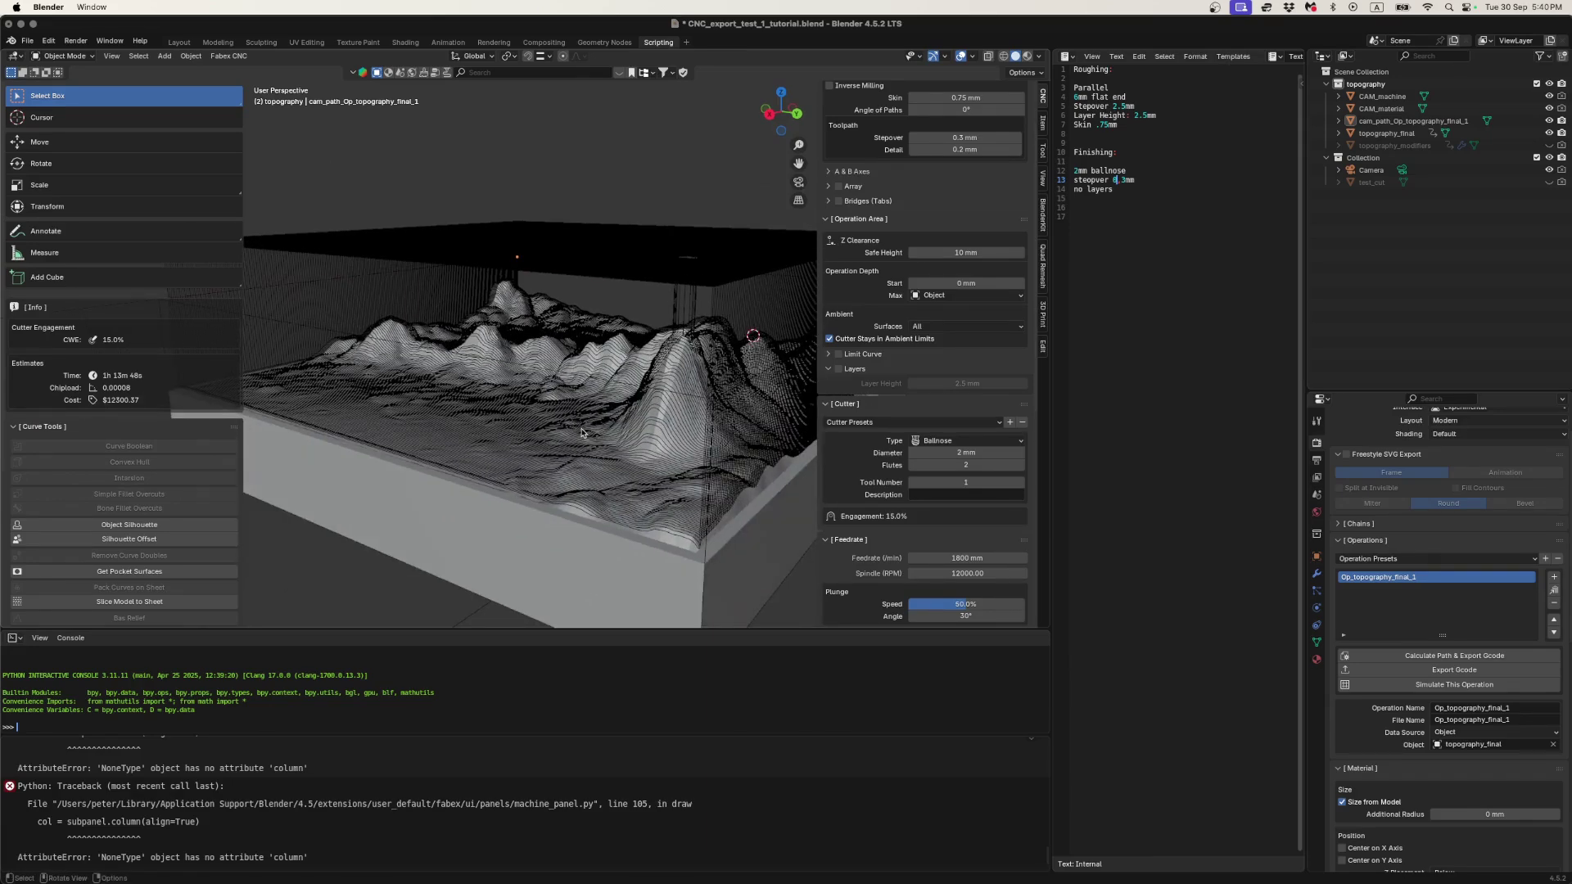
scroll(580, 436, down, 1)
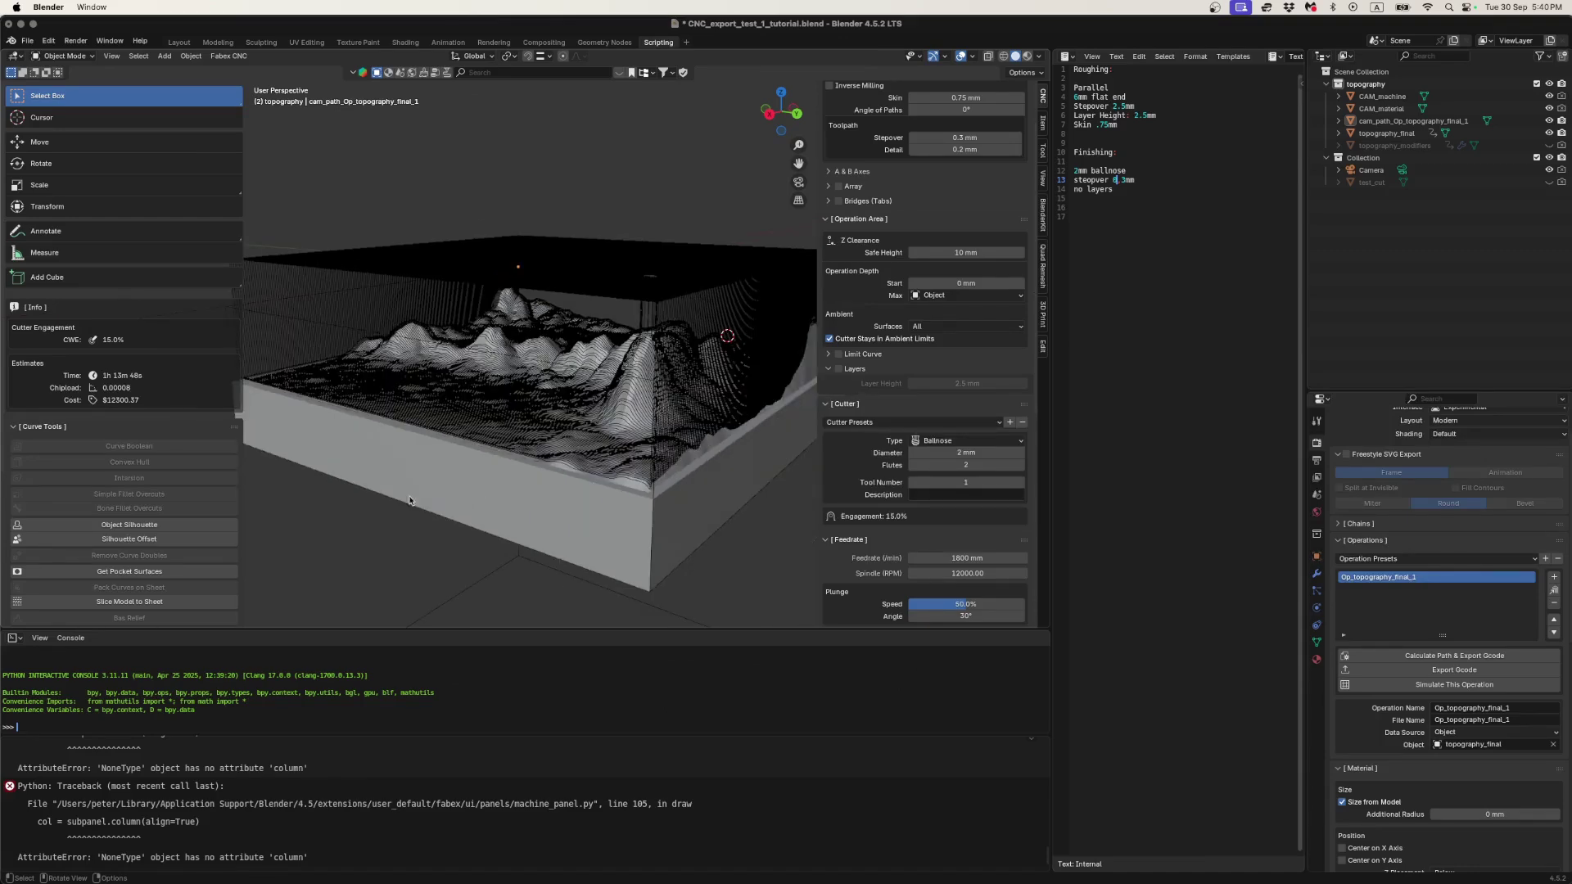
- Switch to Finder and rename Op_topography_final_1.tap to Op_topography_tutorial_finishing_1.gcode
key(super+Tab)
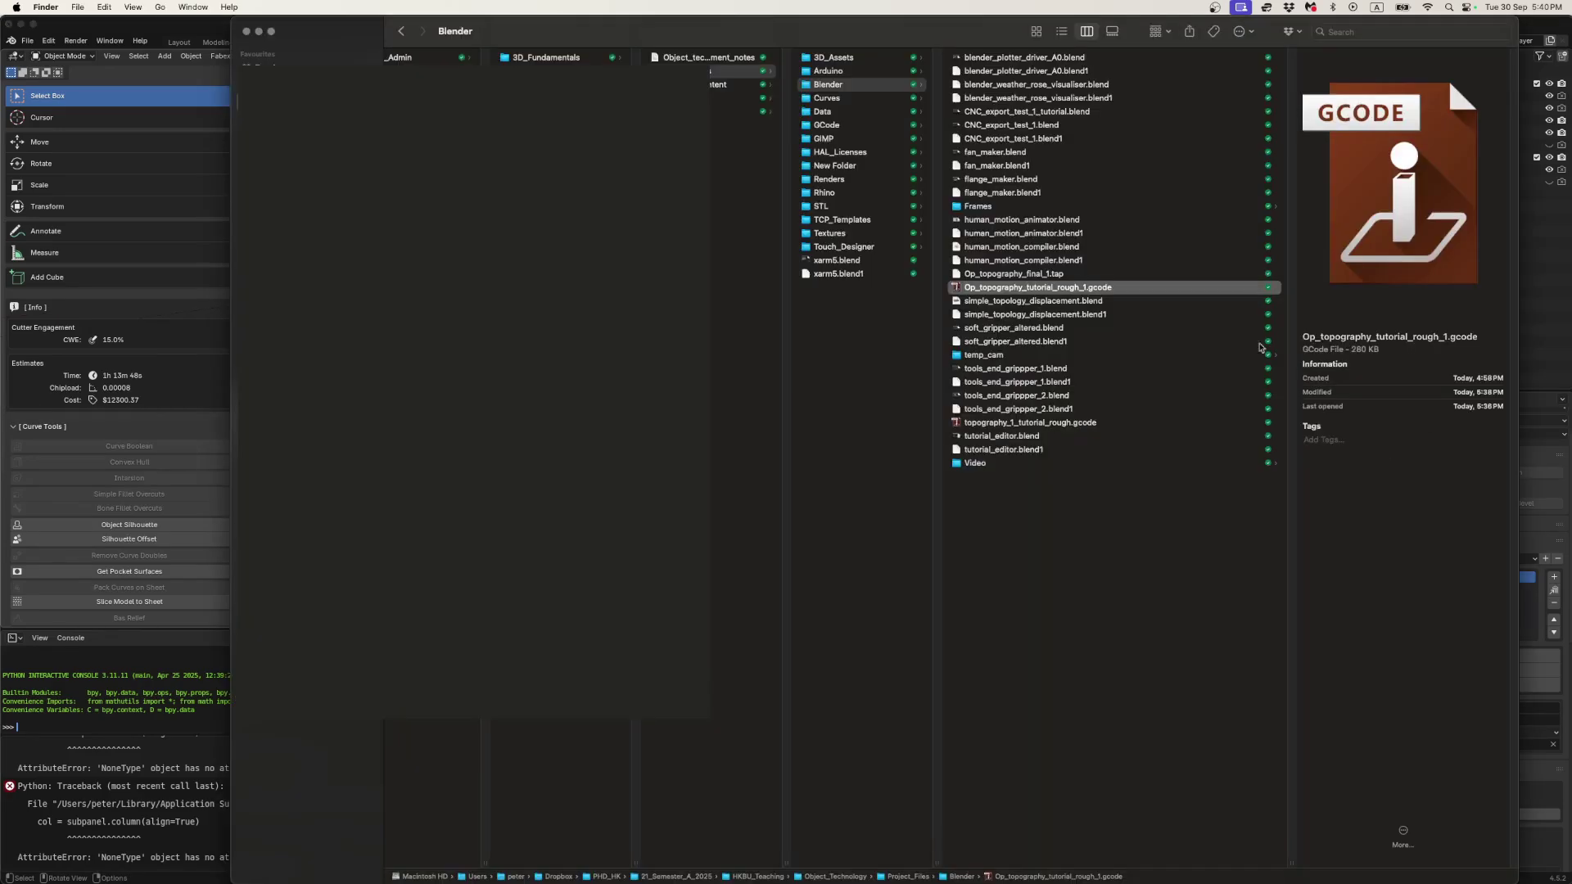
click(1033, 273)
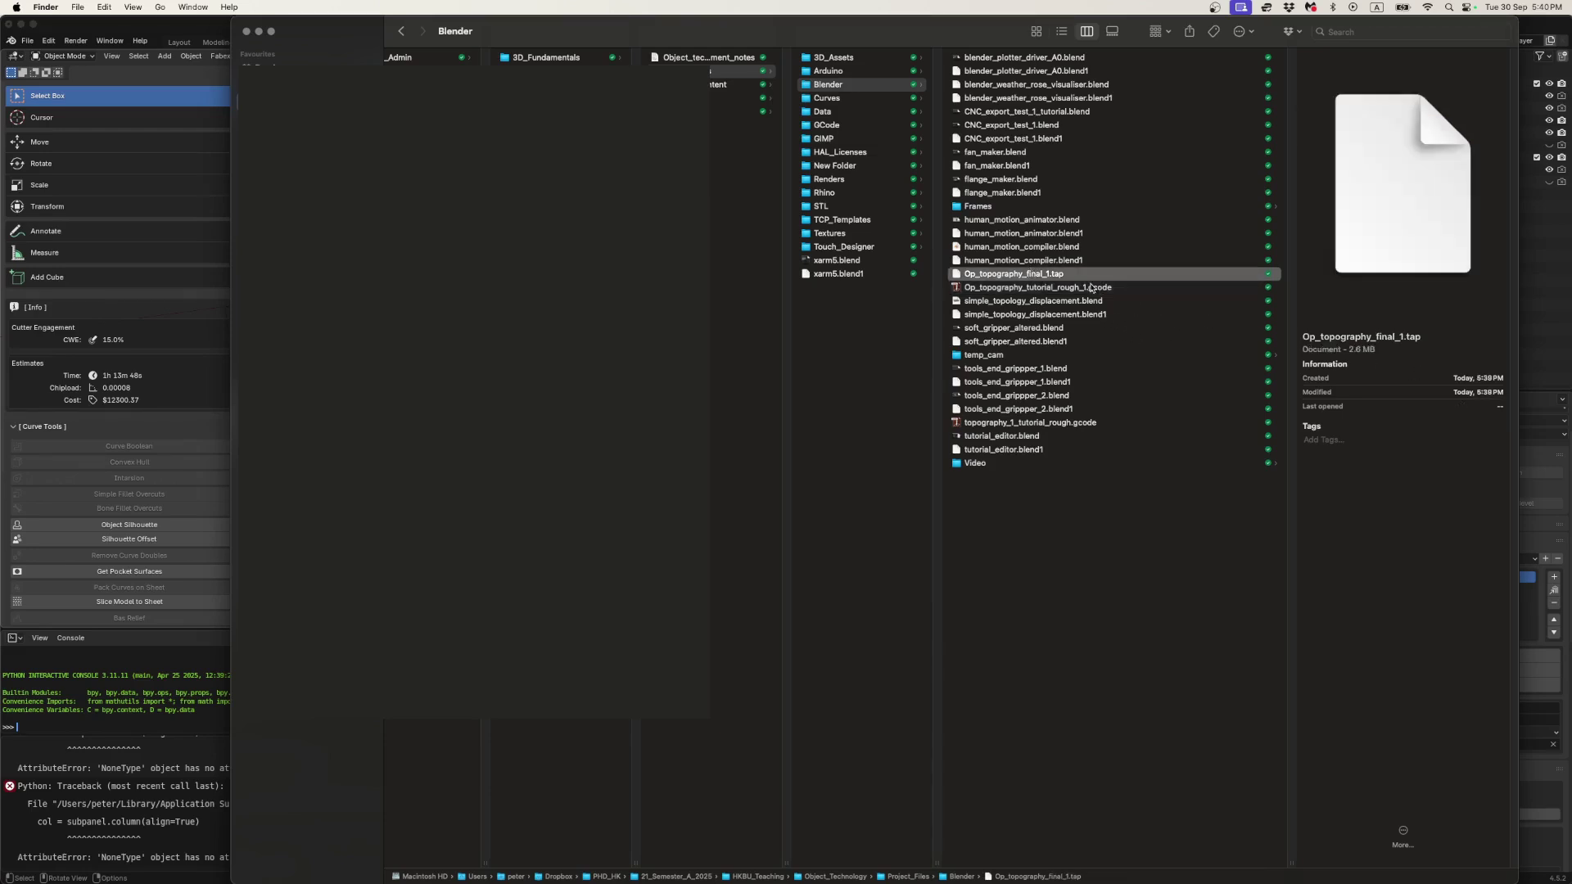
click(1042, 275)
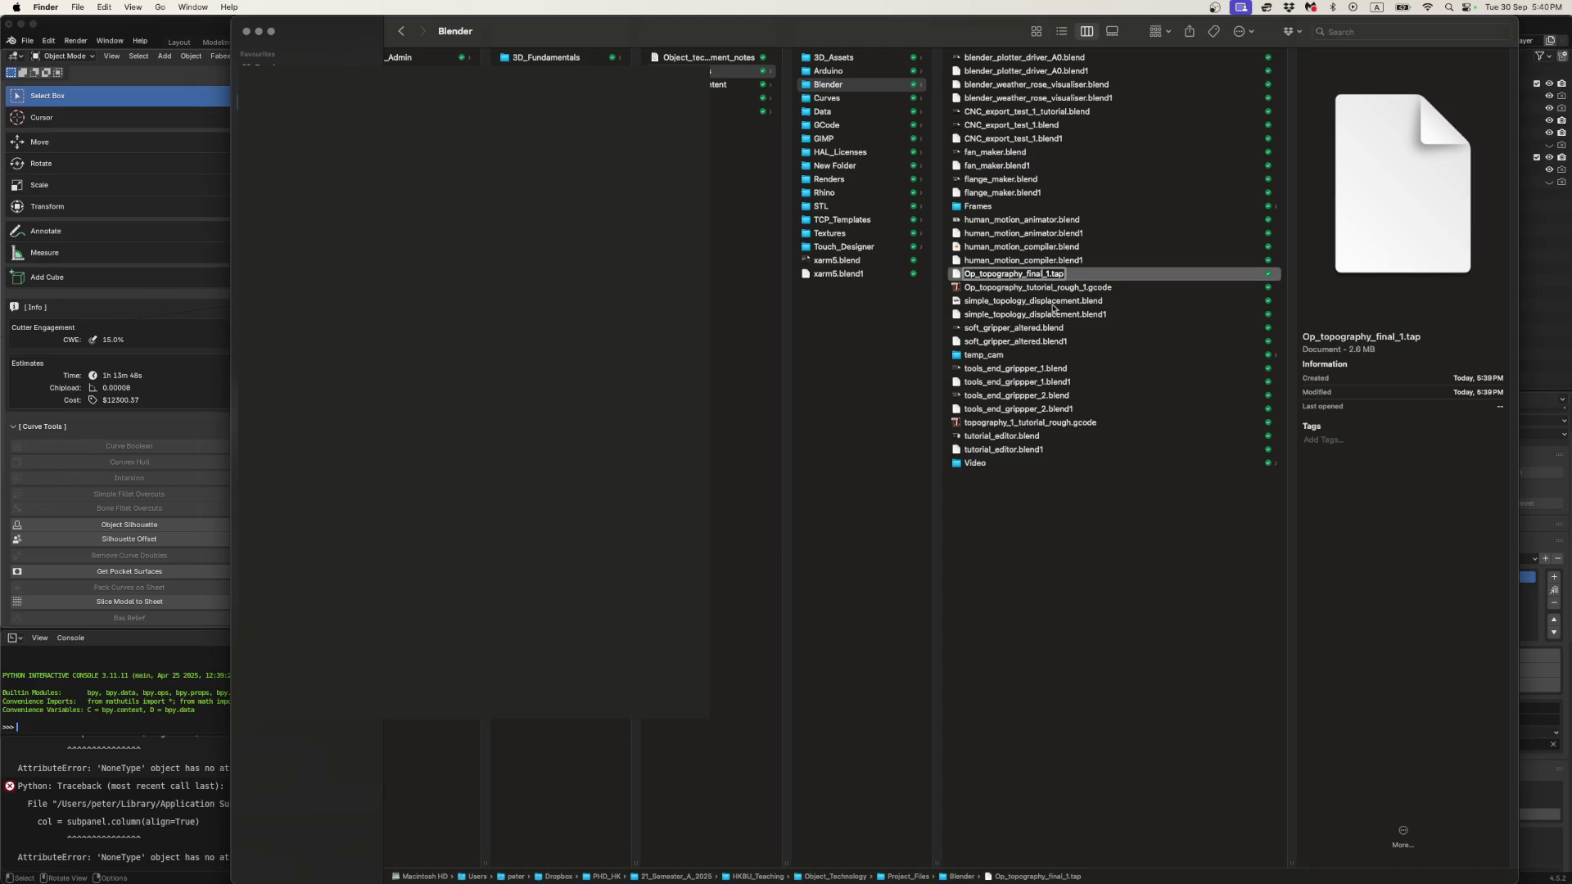
key(BackSpace)
key(BackSpace)
key(BackSpace)
key(BackSpace)
key(BackSpace)
text(tutorial_finishing_1.gcode)
key(Return)
key(Return)
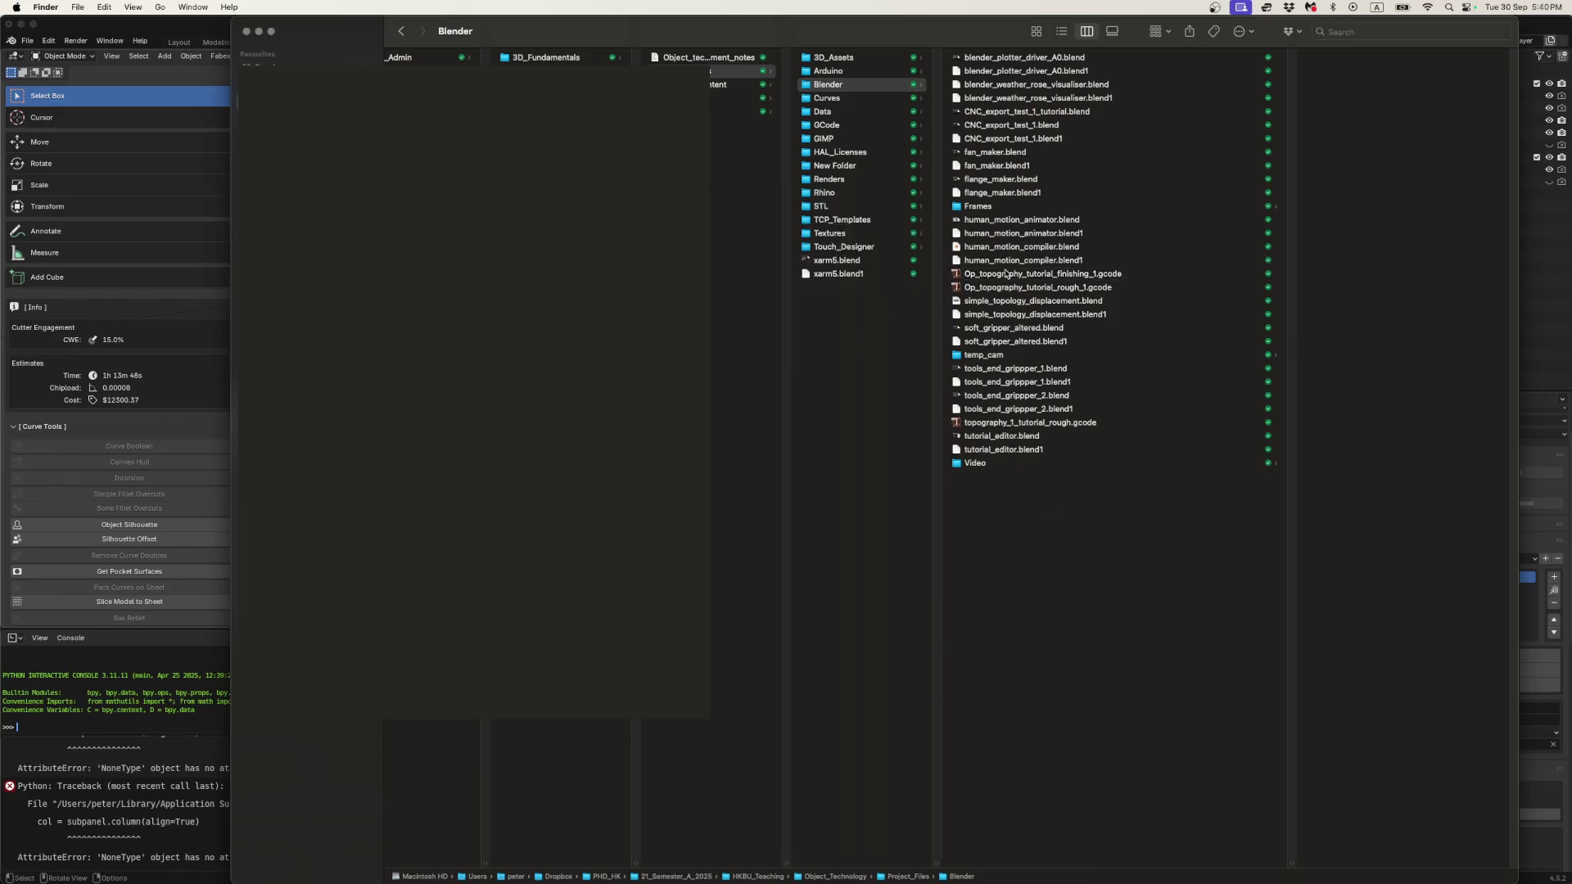
- Open Op_topography_tutorial_finishing_1.gcode with TextEdit, choosing it from the other available applications
right_click(1006, 273)
mouse_move(1065, 292)
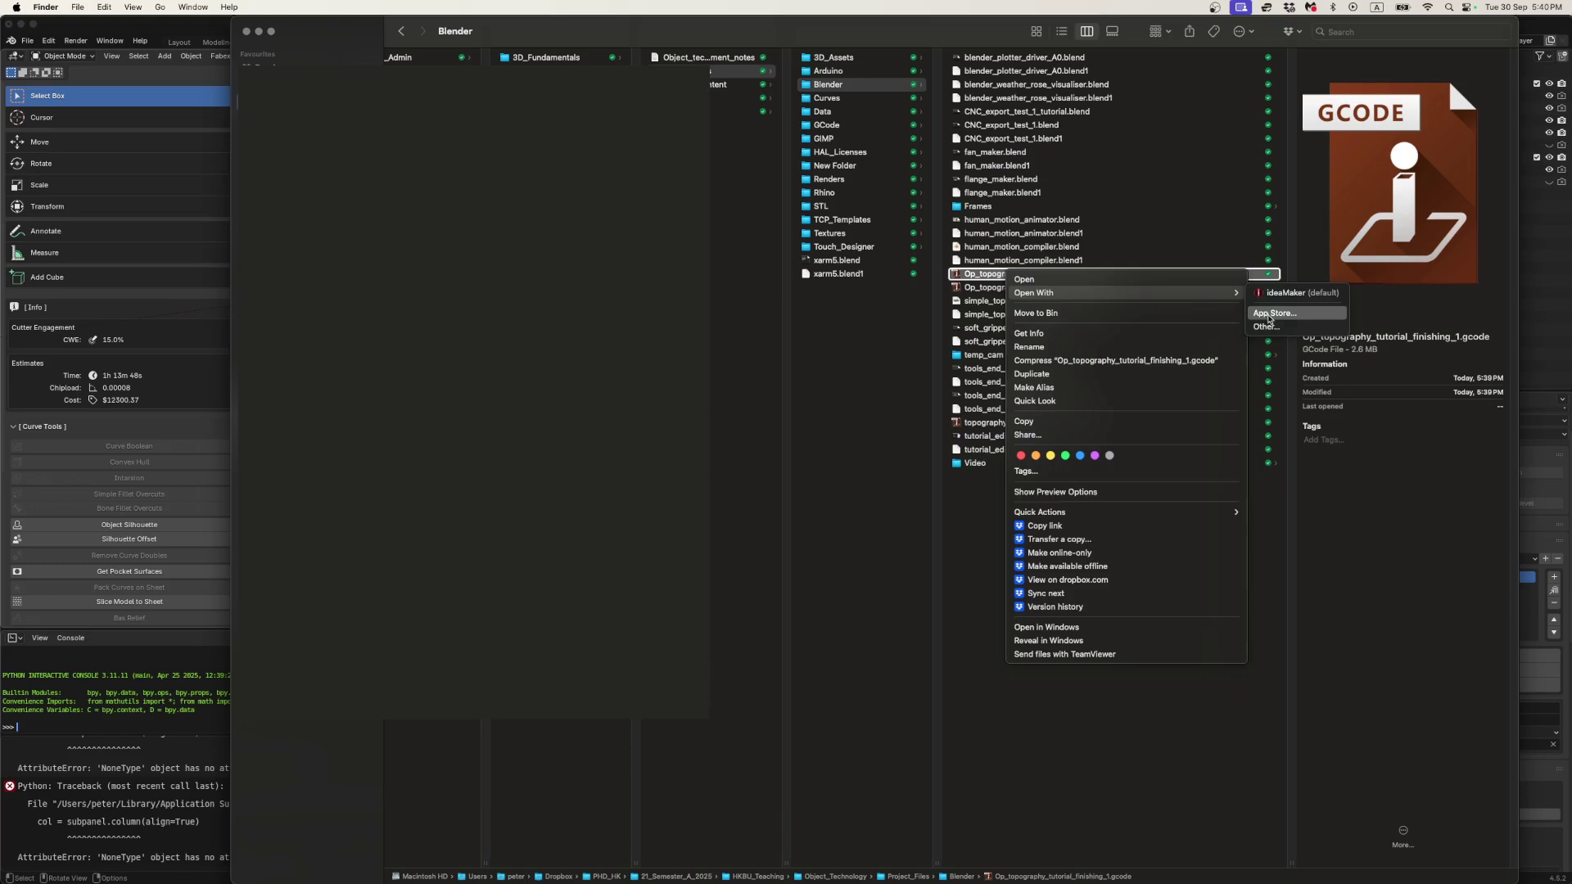
click(1266, 327)
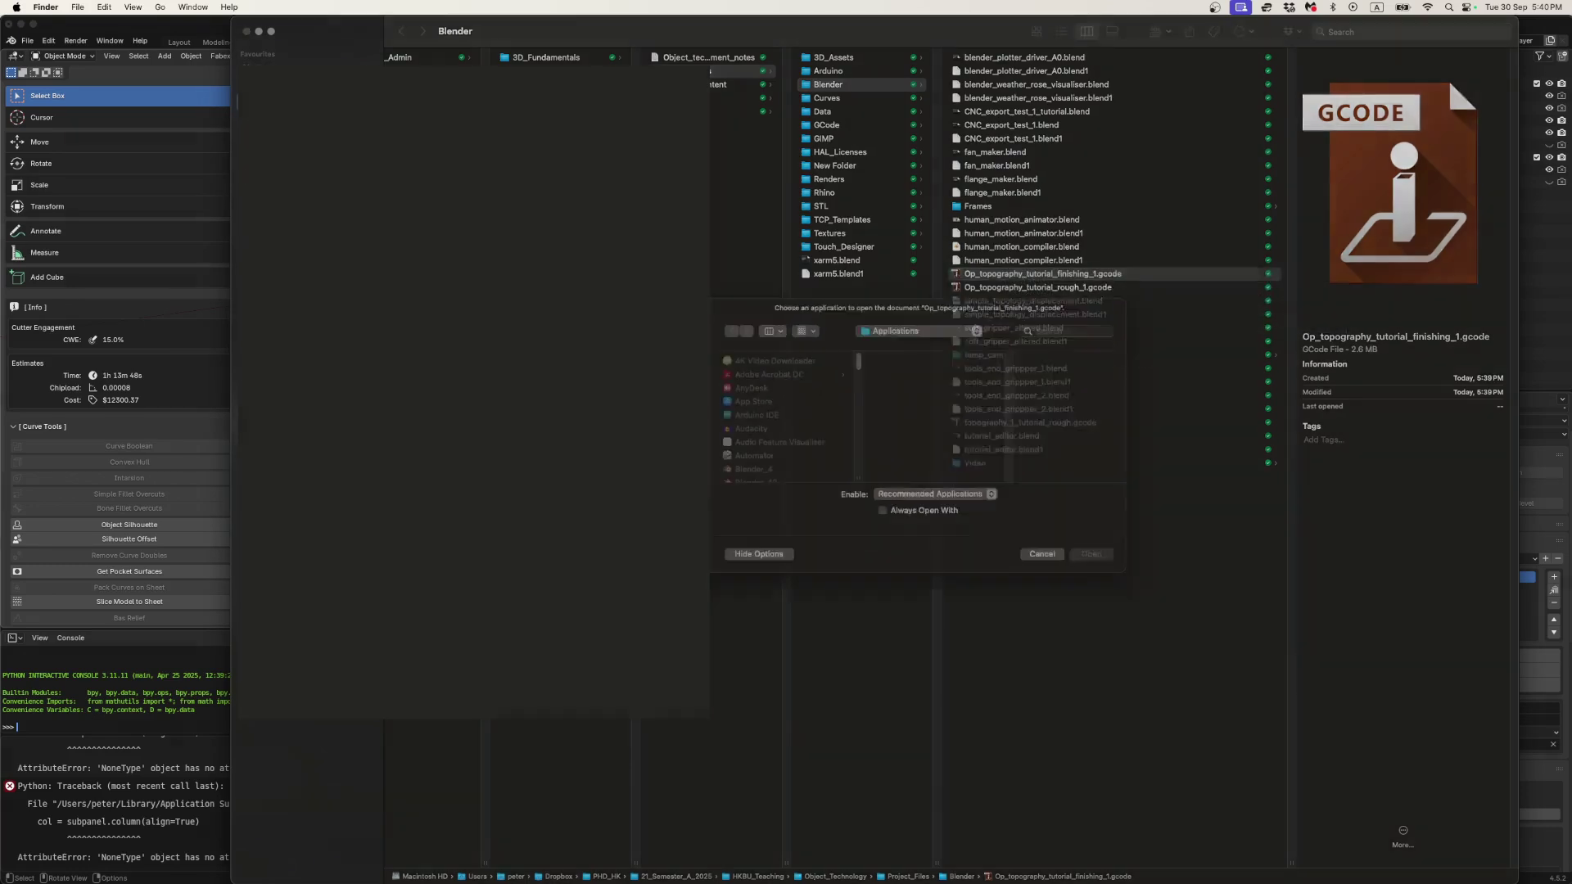
scroll(773, 426, down, 15)
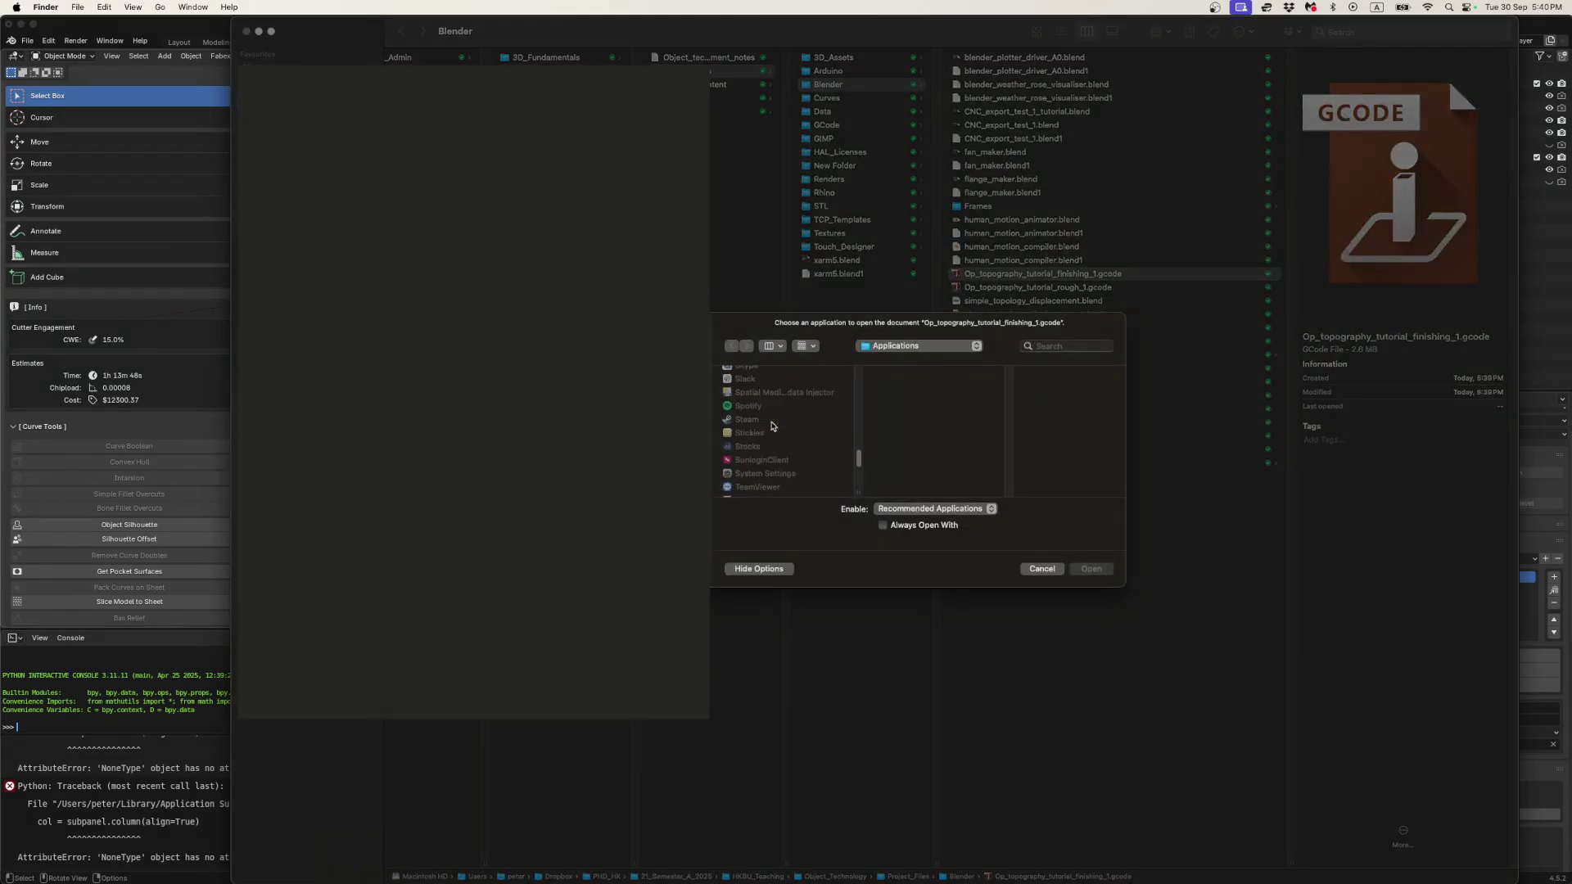
scroll(773, 425, down, 5)
click(773, 411)
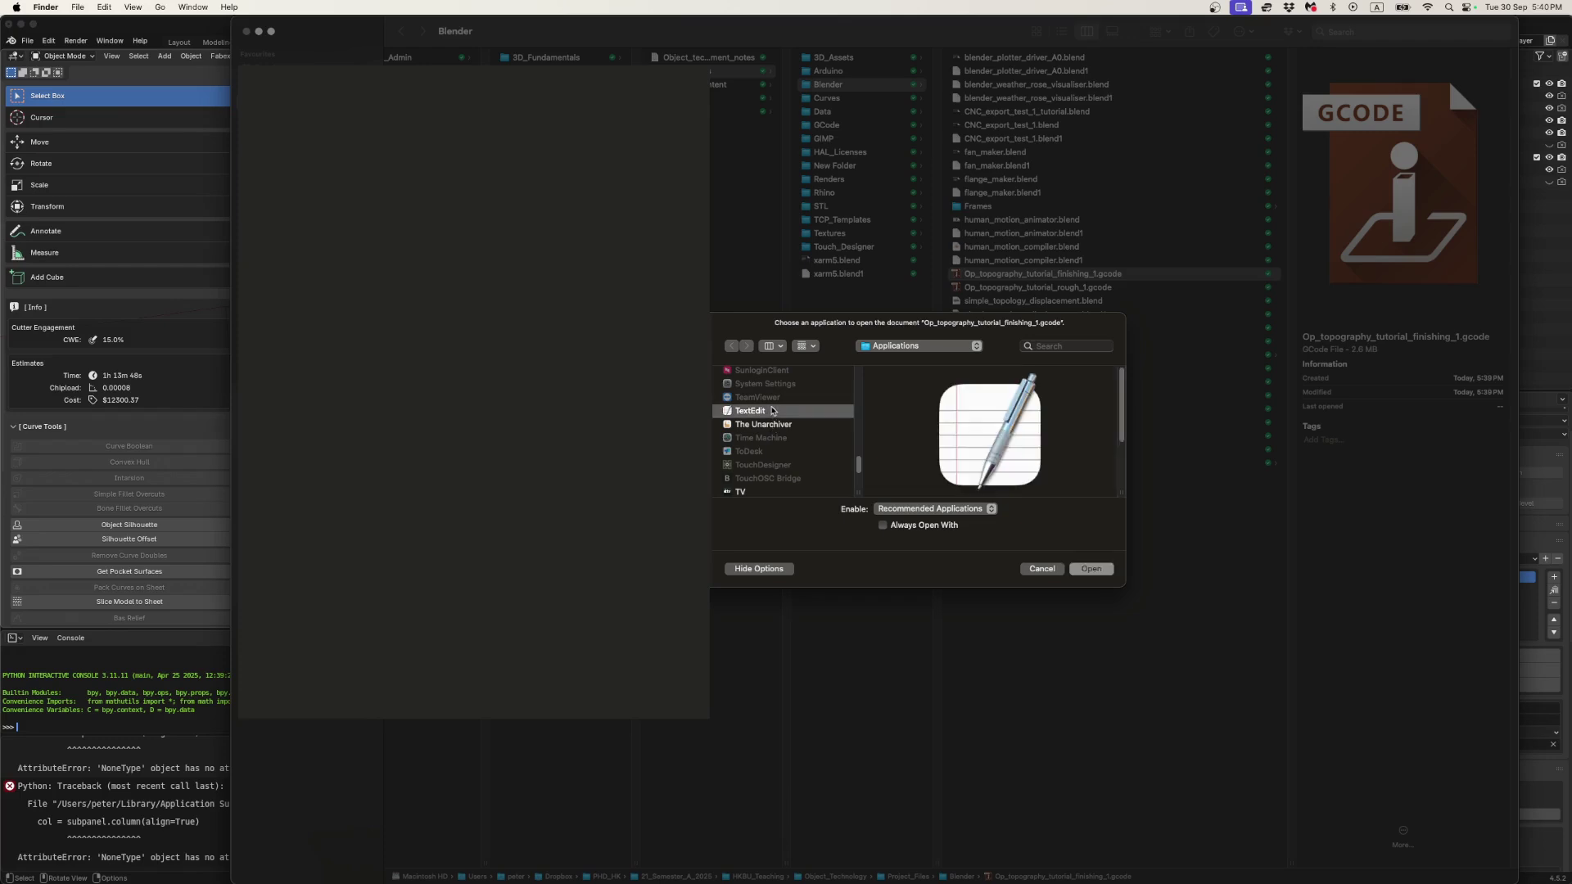
double_click(773, 411)
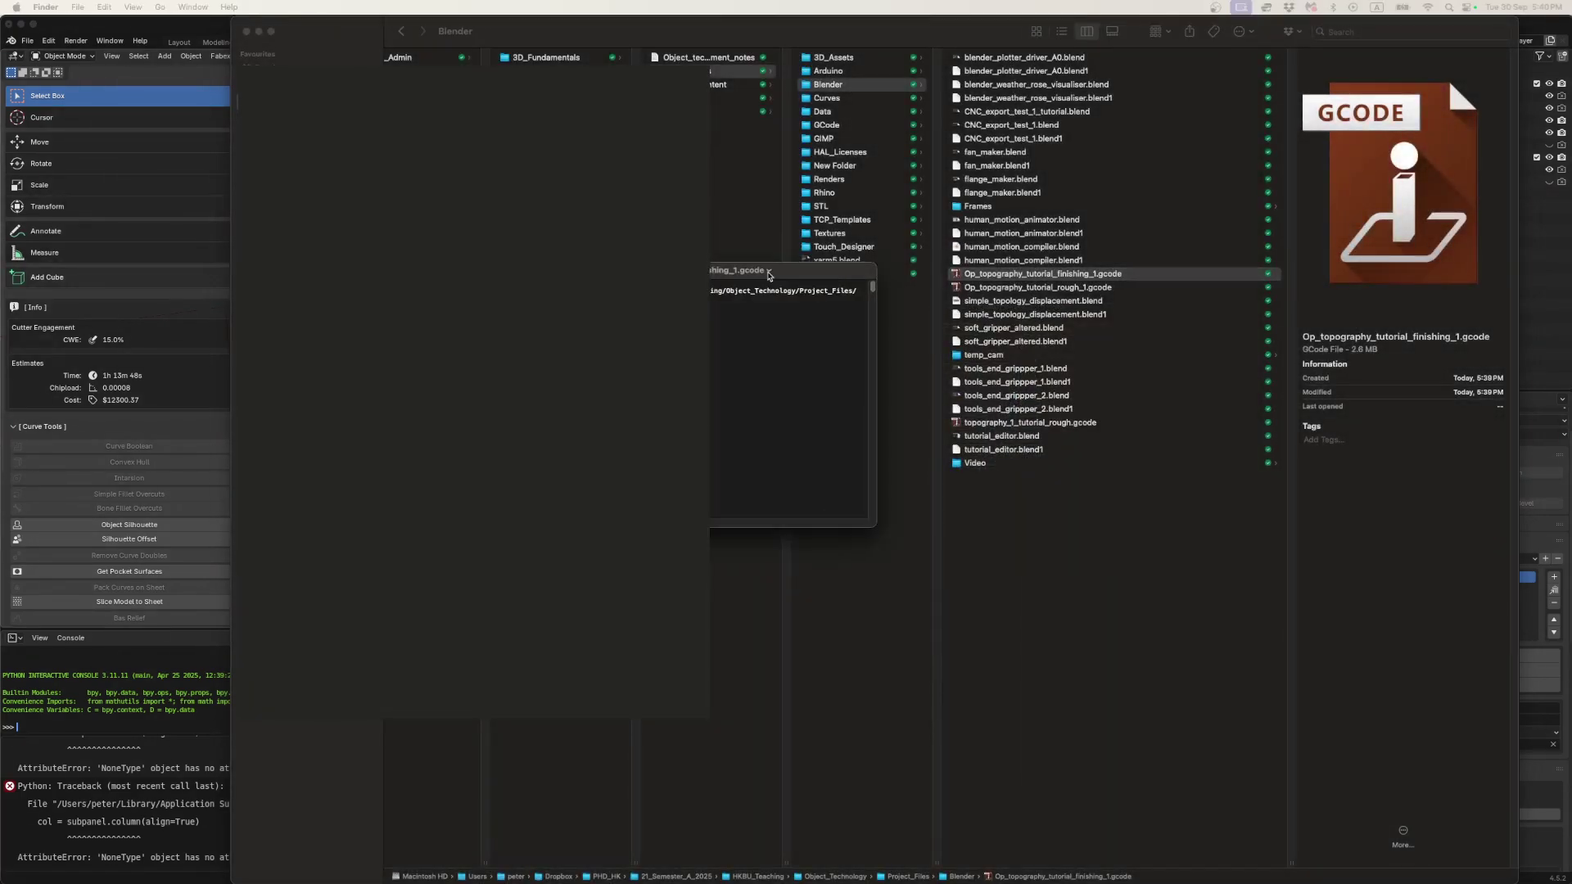
- At the end of the G-code, replace the first M02 line with M05 and M30, finish with a % line, and save and close the file
key(super+Down)
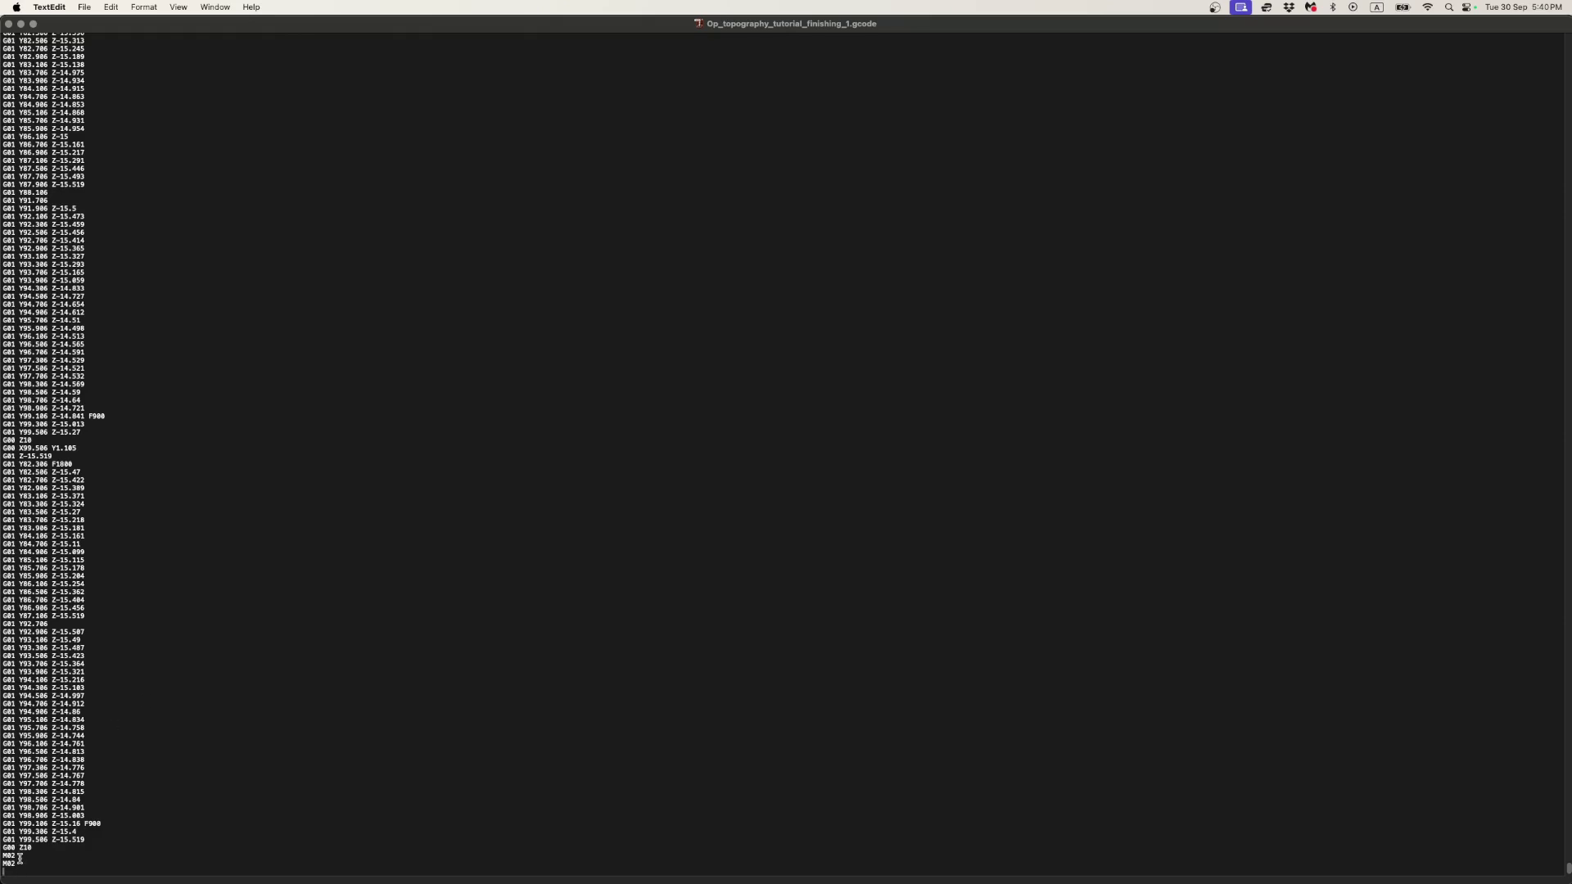
drag(20, 858, 1, 856)
text(M05)
key(Return)
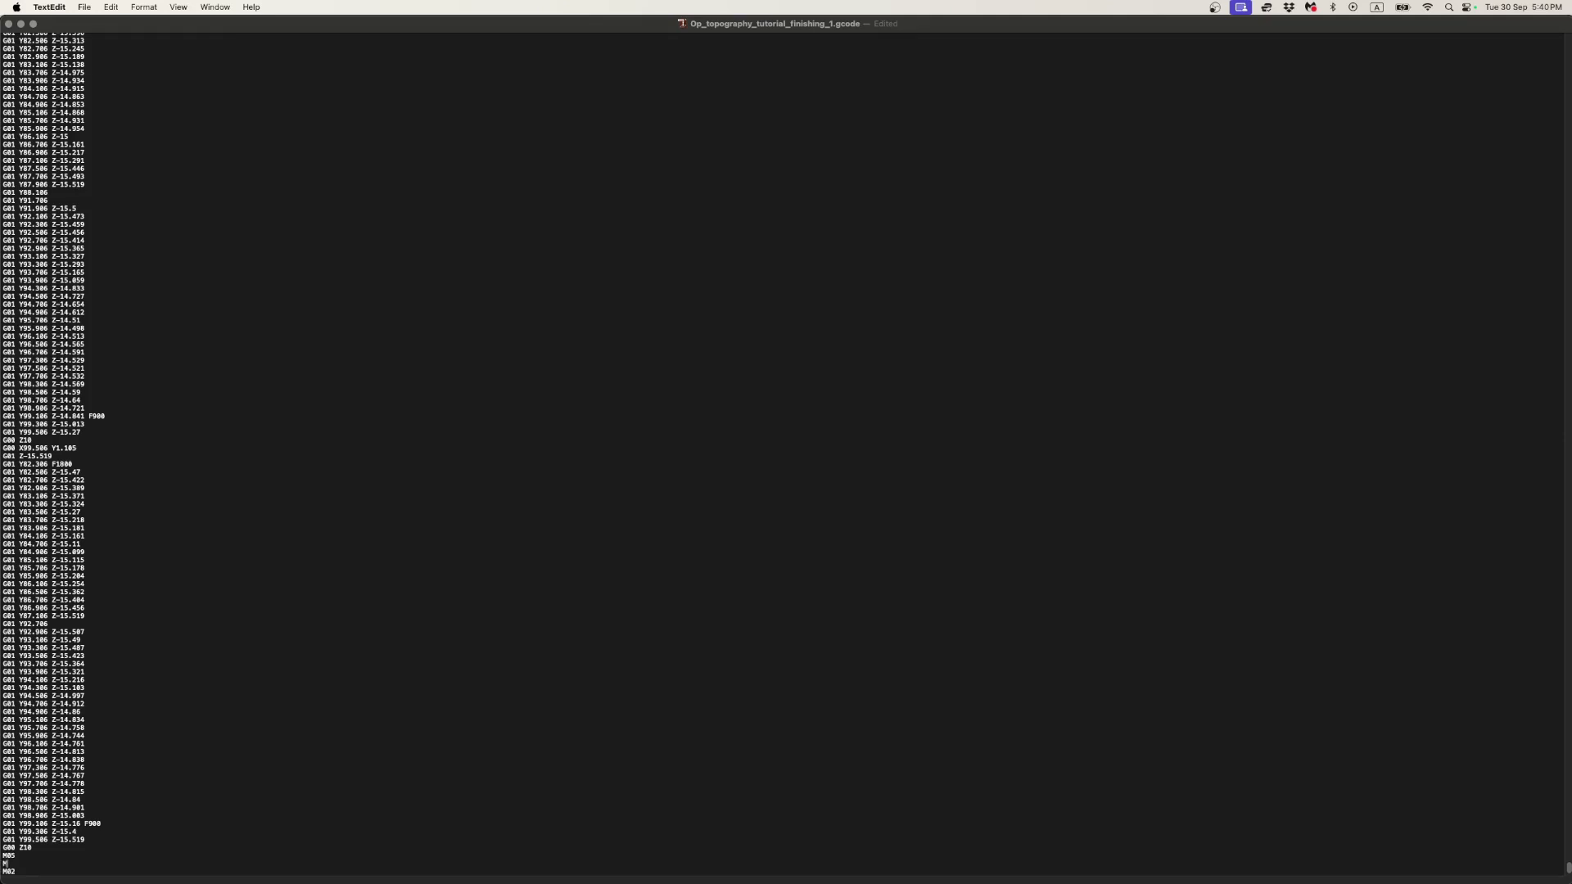
text(M30)
key(Down)
key(Down)
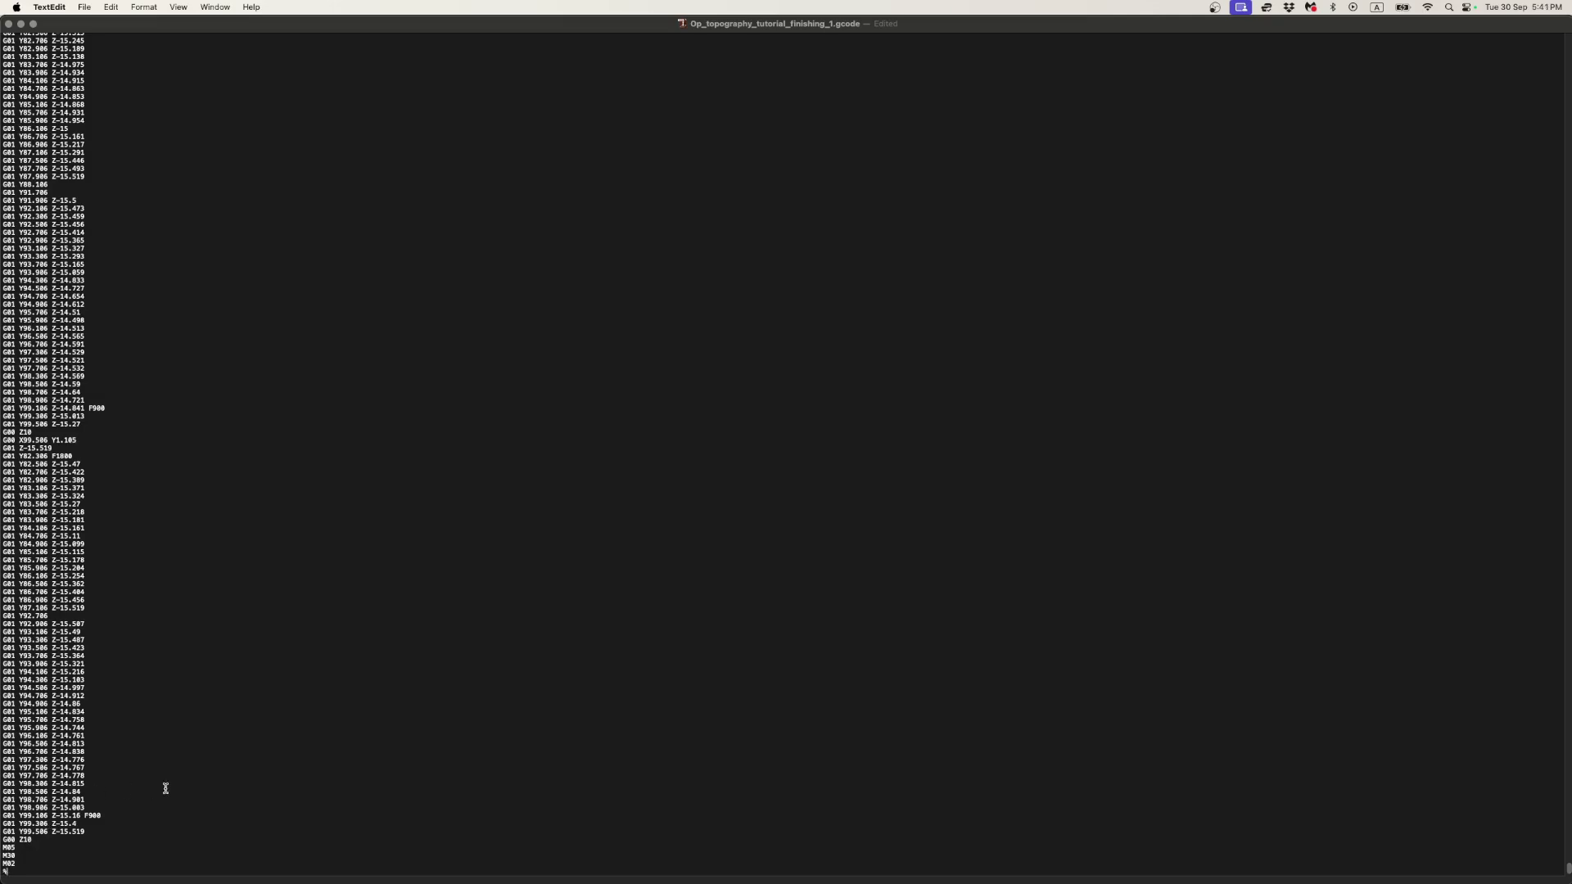
key(cmd+s)
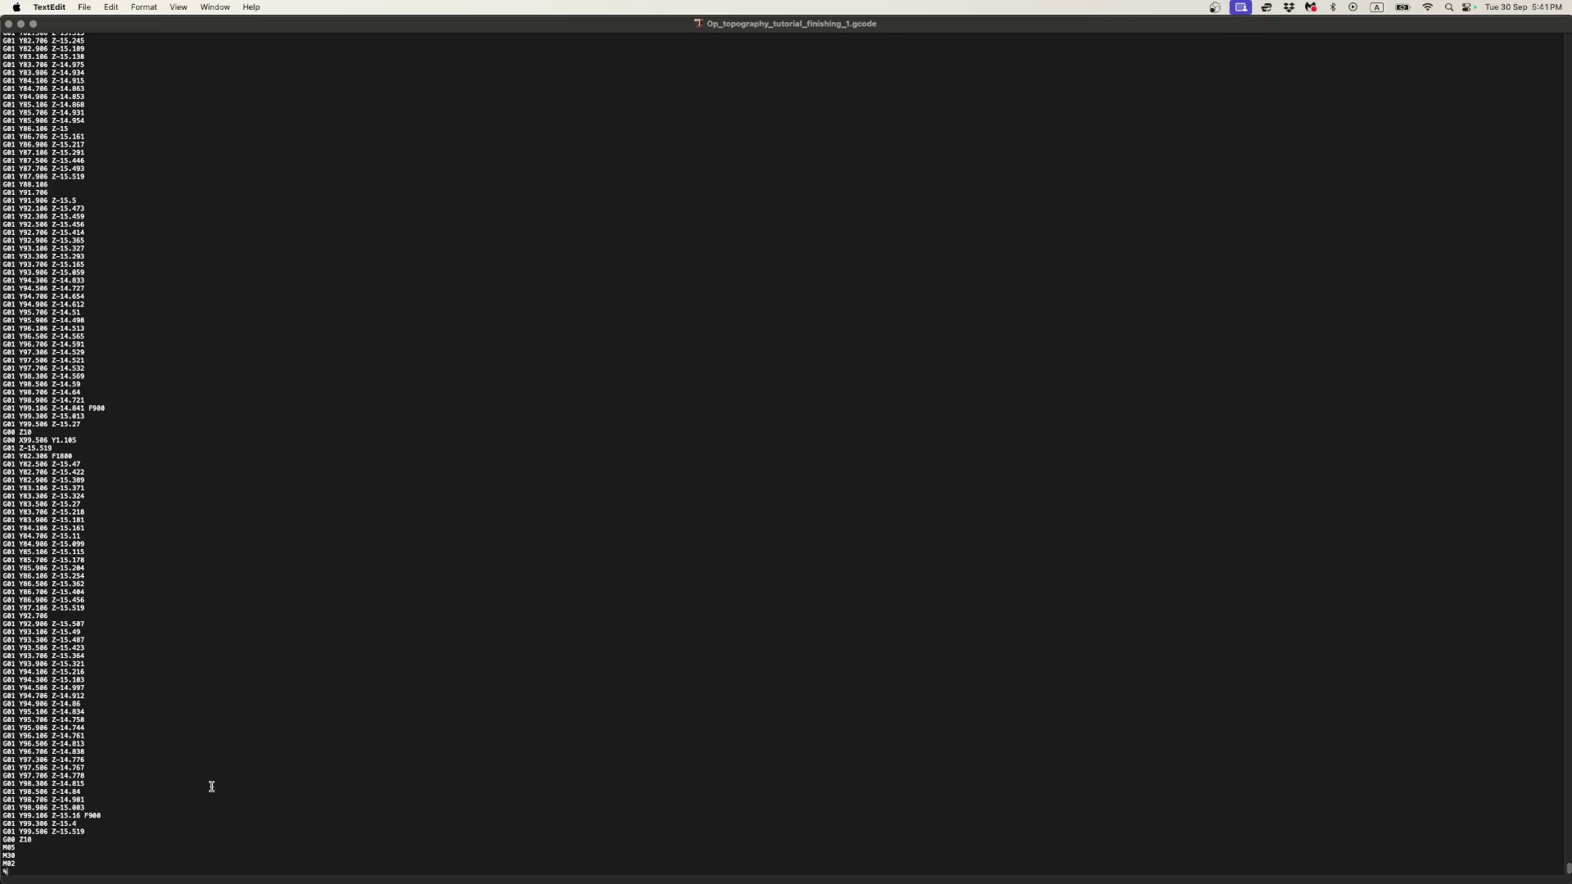
key(cmd+w)
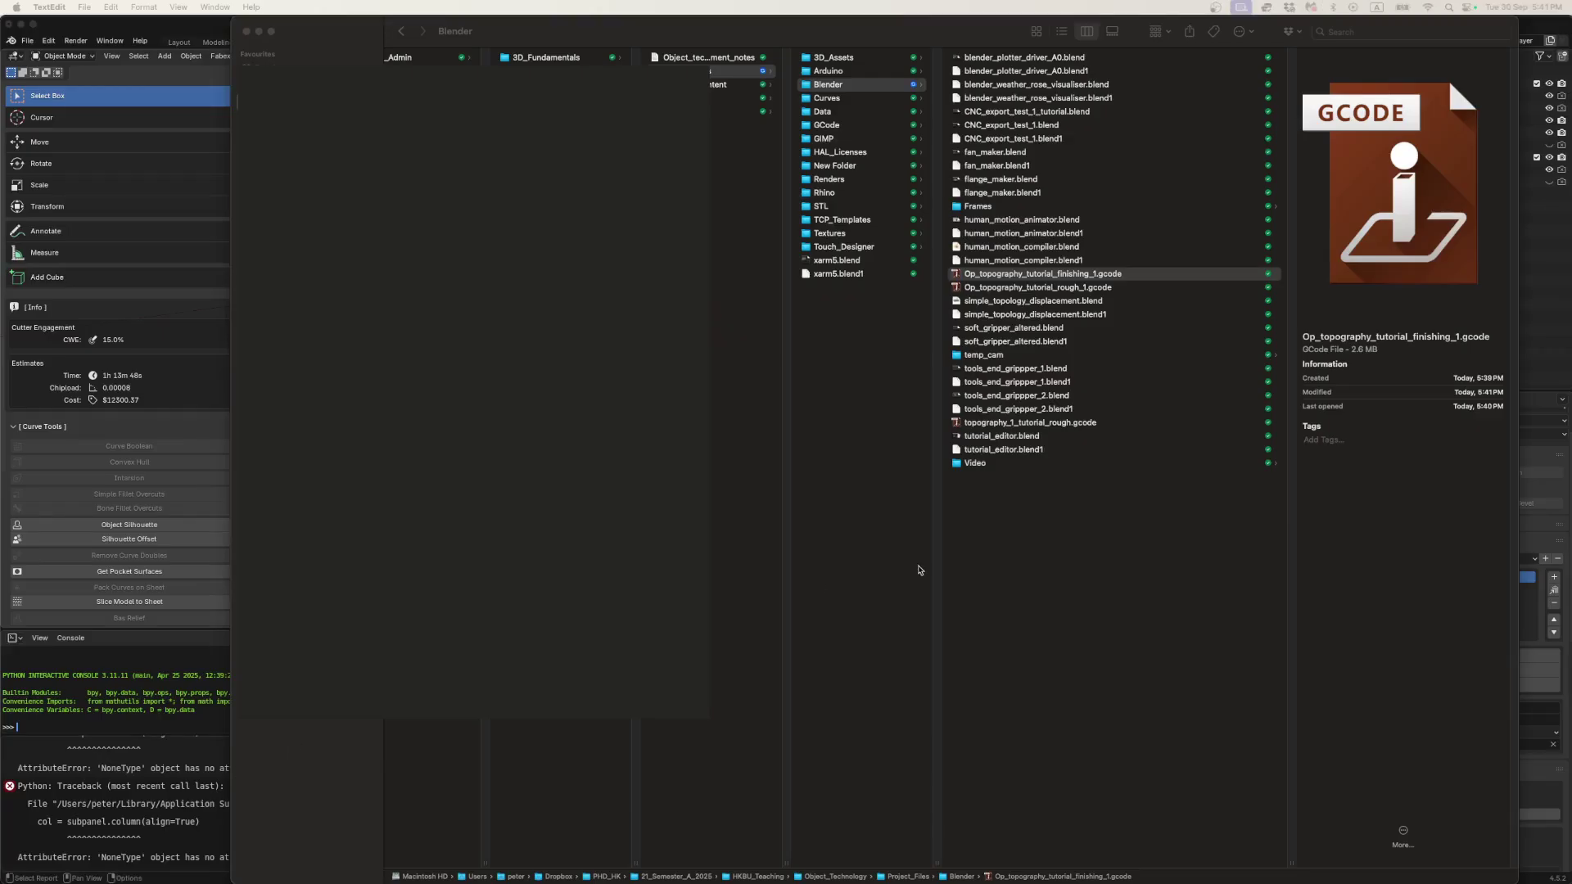
- Select the finishing and roughing G-code files together in the Blender project folder
click(1024, 291)
shift+click(983, 288)
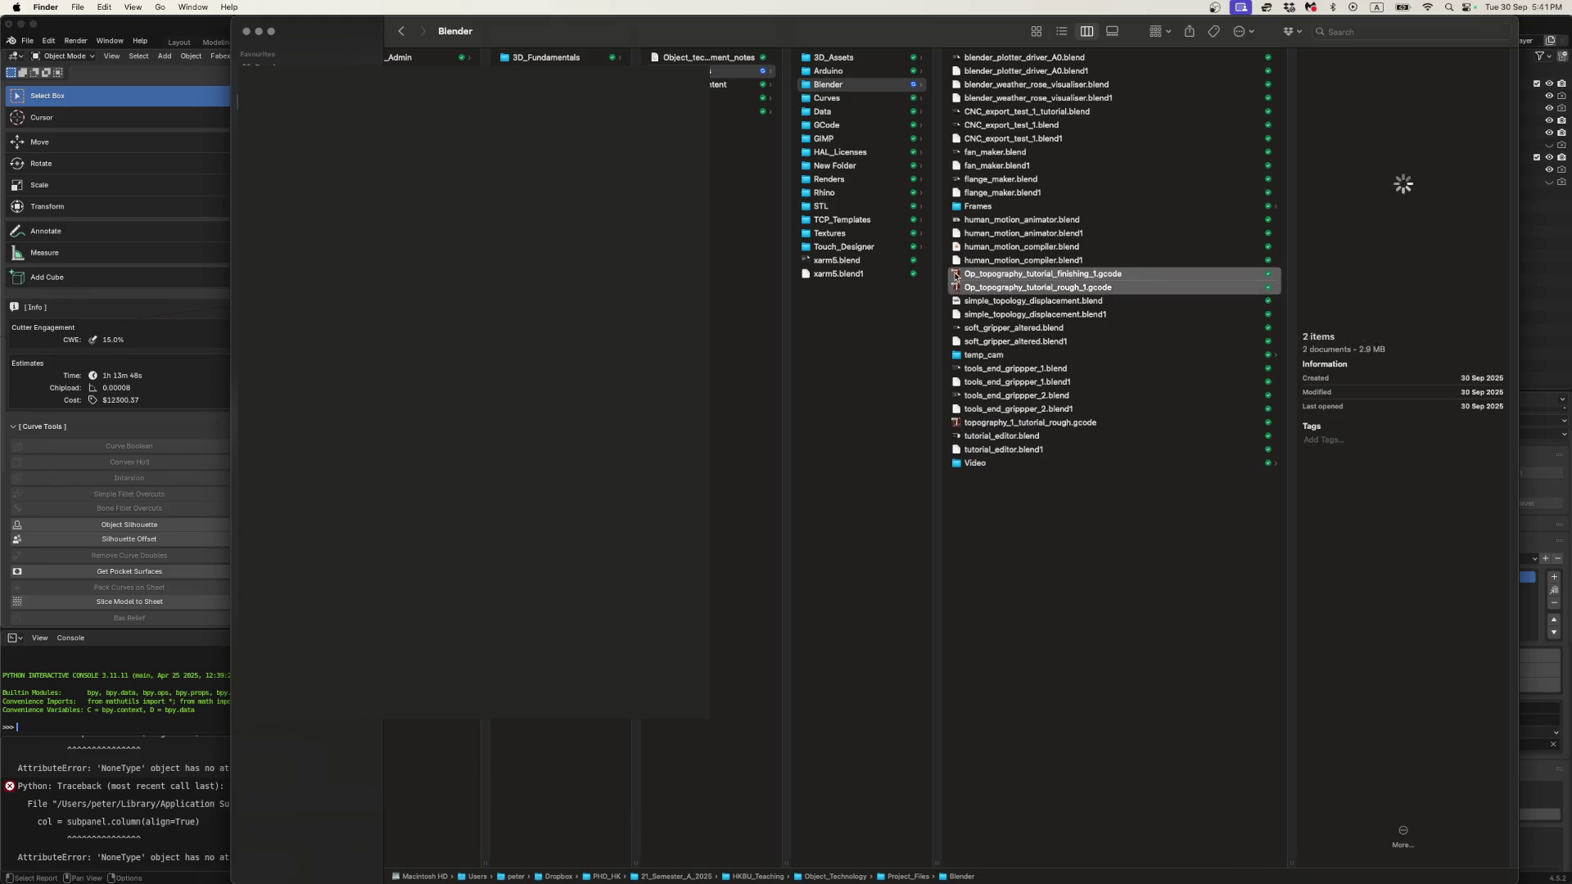
drag(981, 291, 836, 129)
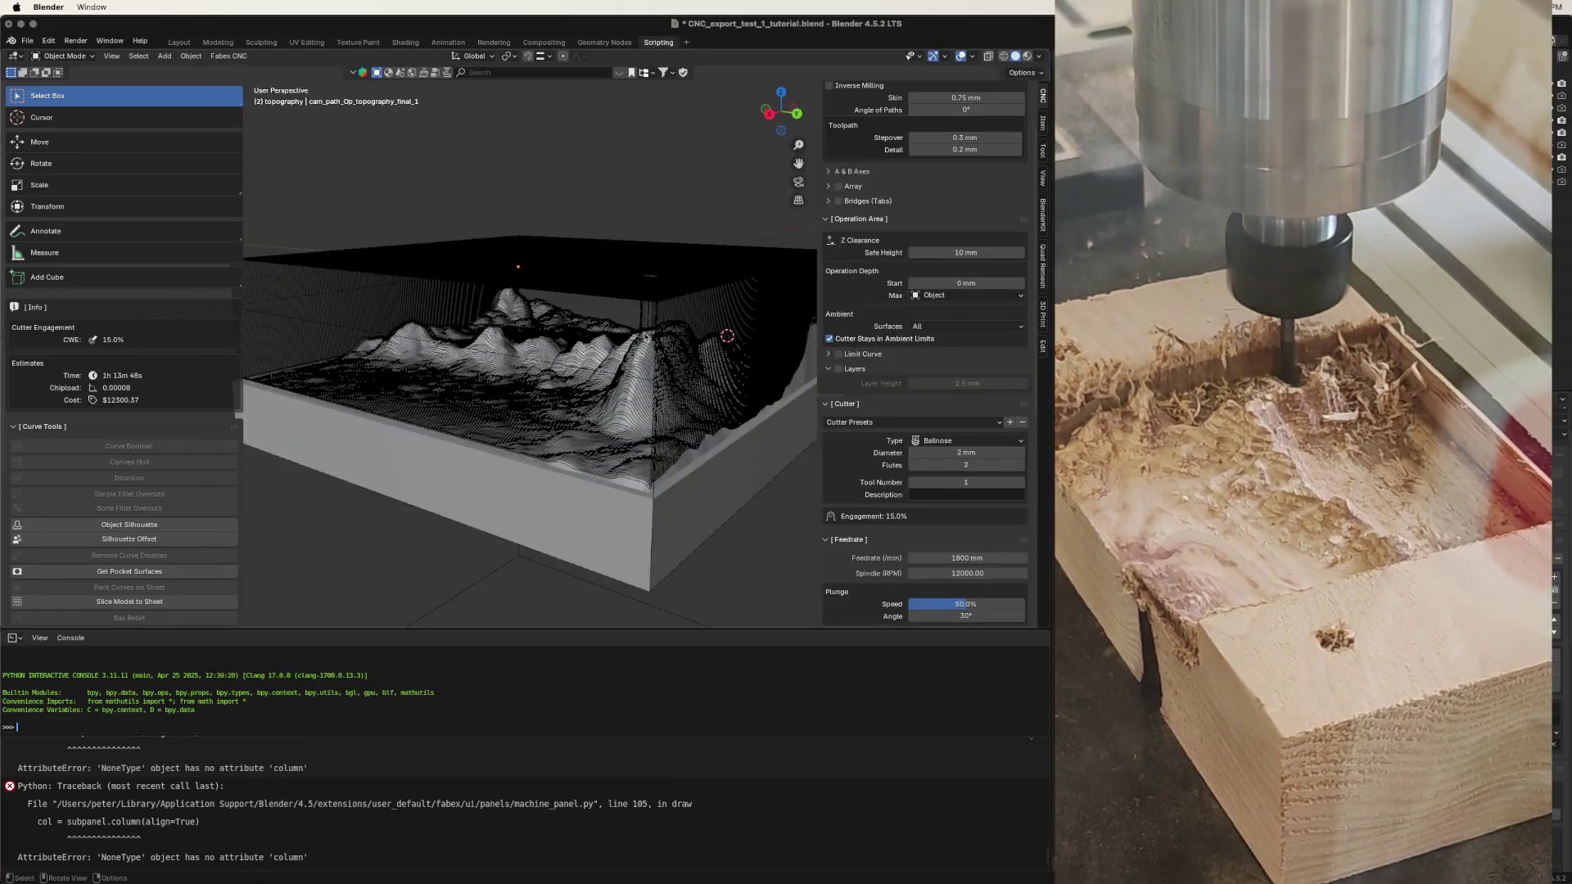
- Switch to Blender and examine the finishing toolpath and terrain block from another corner
middle_drag(647, 336, 682, 406)
click(647, 333)
click(706, 444)
scroll(706, 444, up, 2)
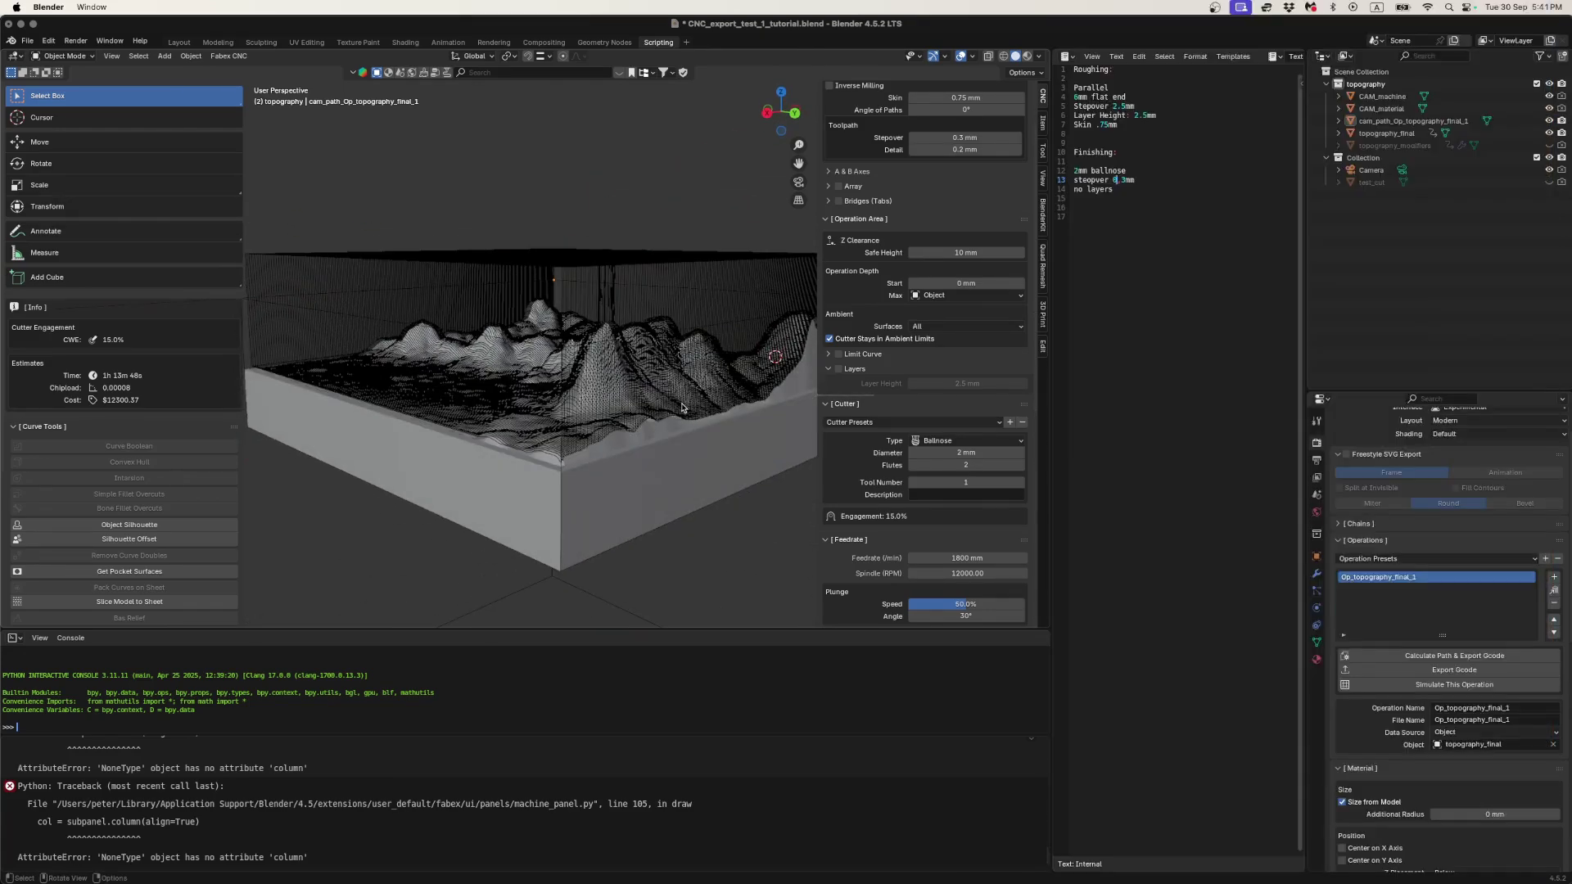
- Switch to Chrome and review the FabEX CNC tutorial video page and the BlenderCAM homepage
key(super+Tab)
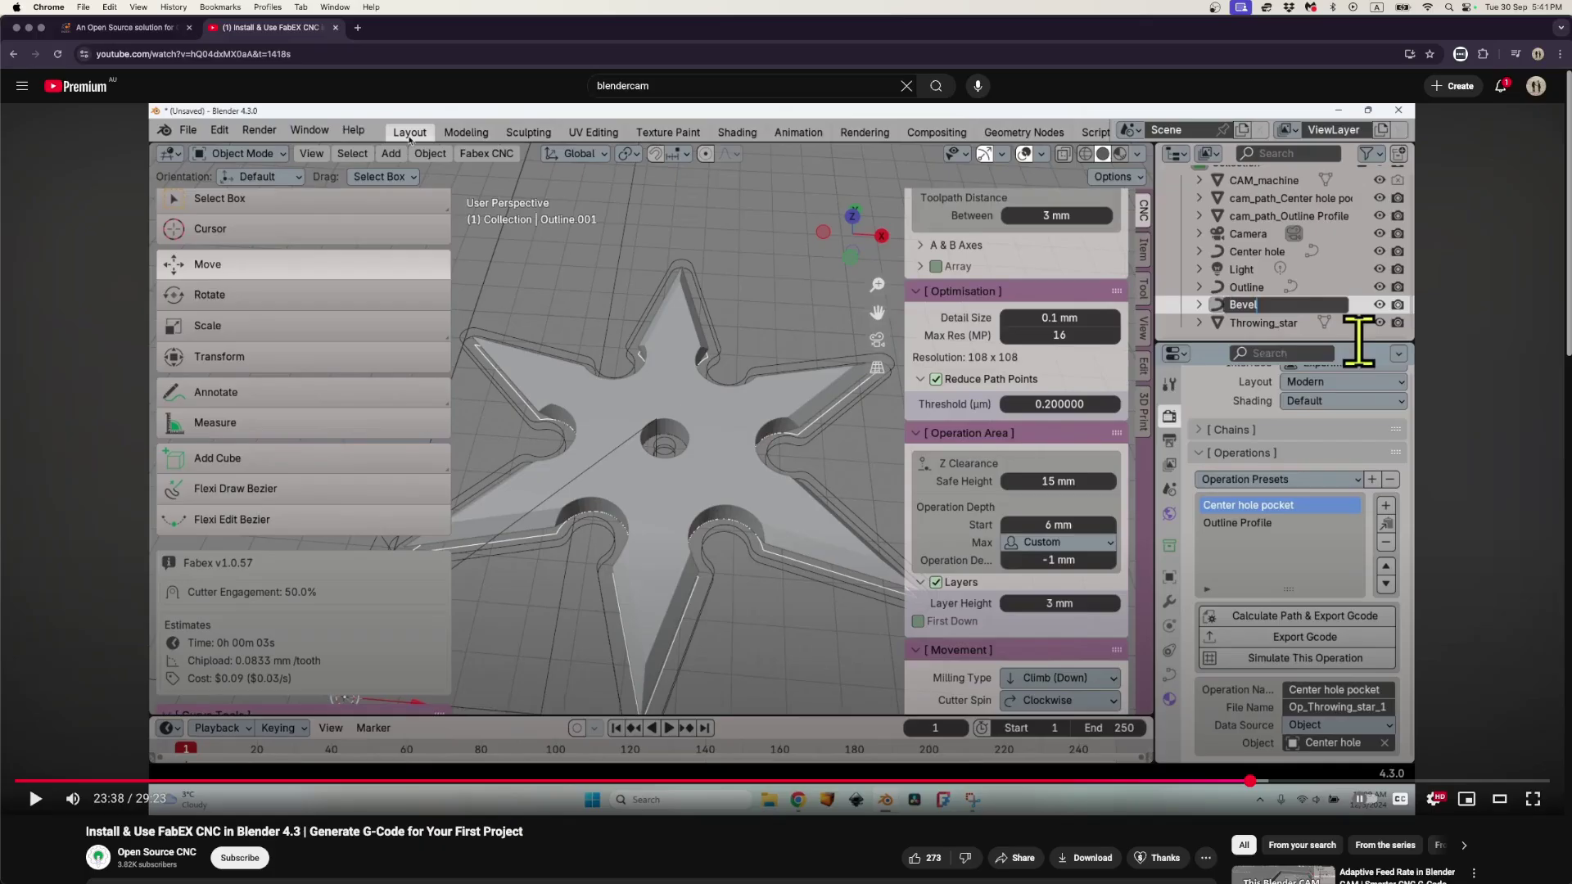
click(100, 28)
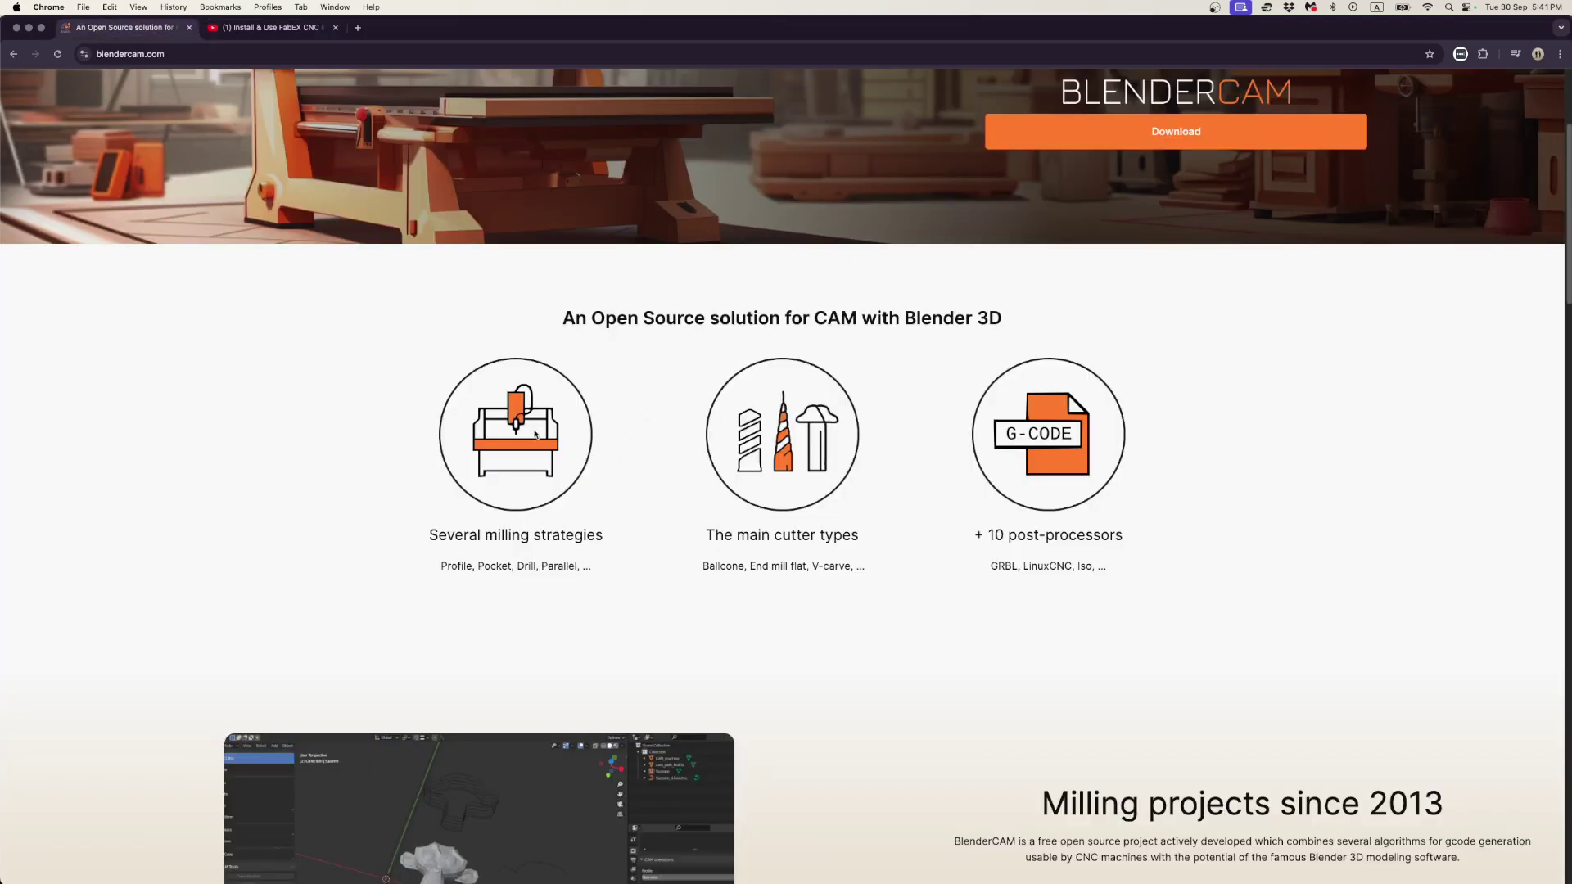
key(ctrl+Tab)
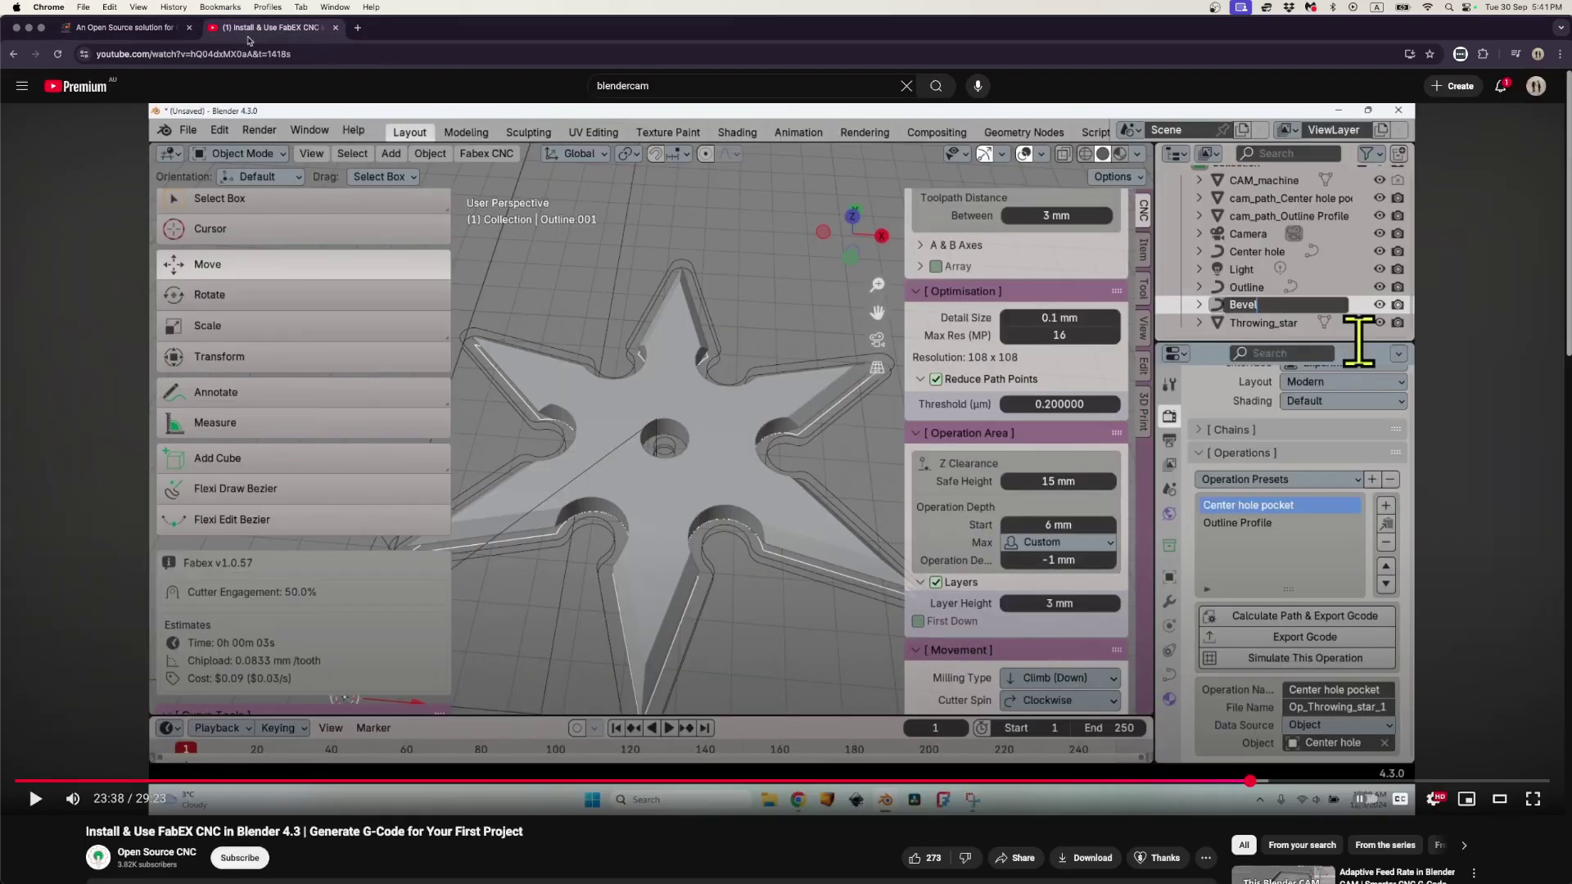
click(123, 27)
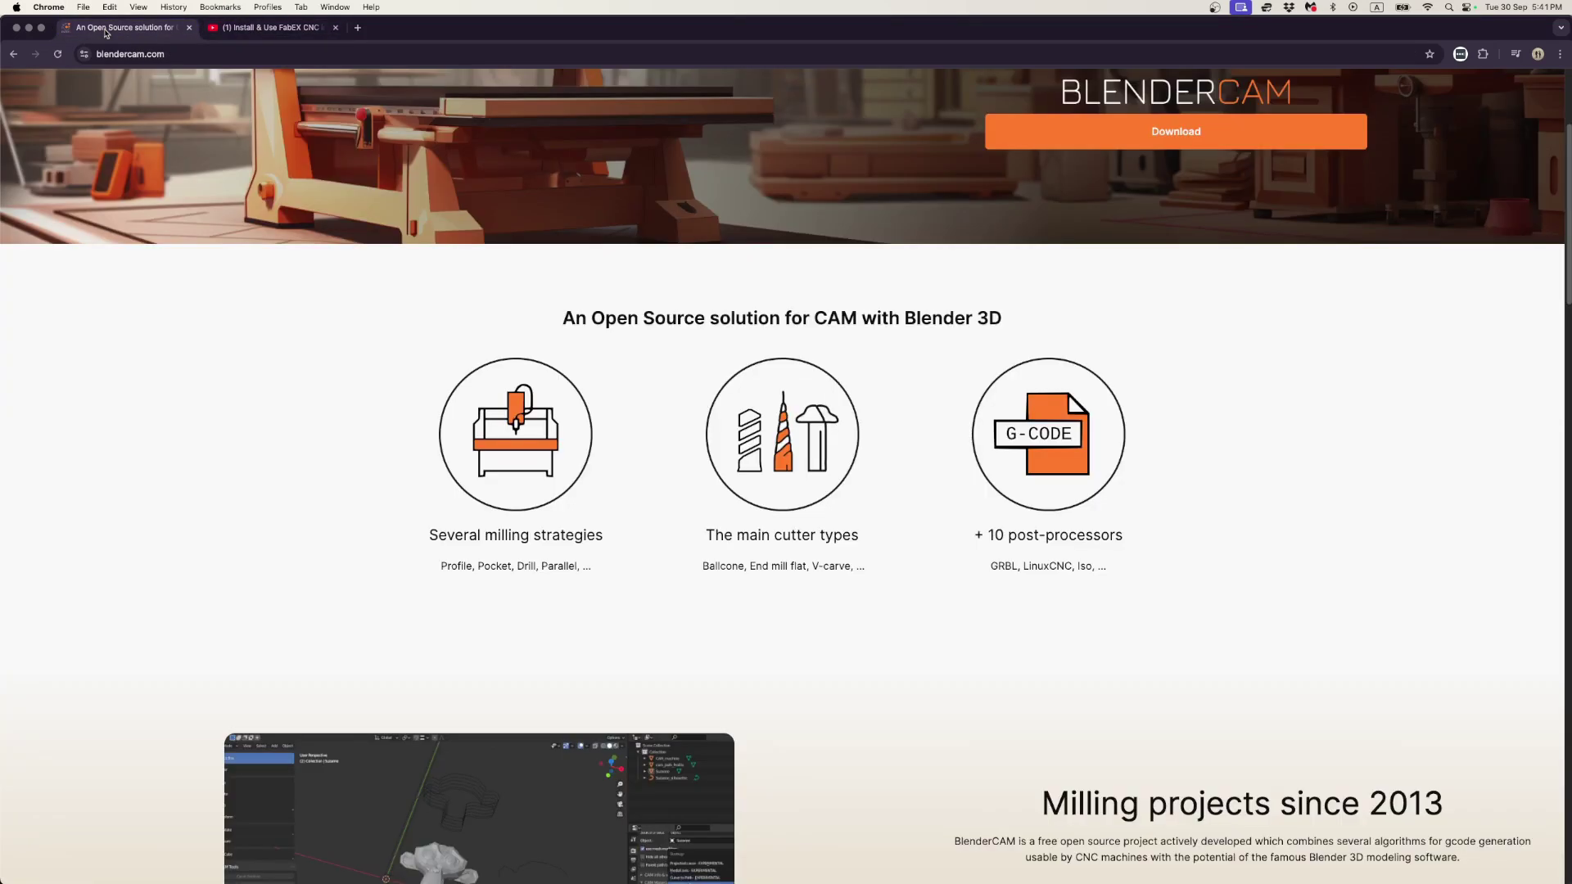
scroll(203, 232, down, 5)
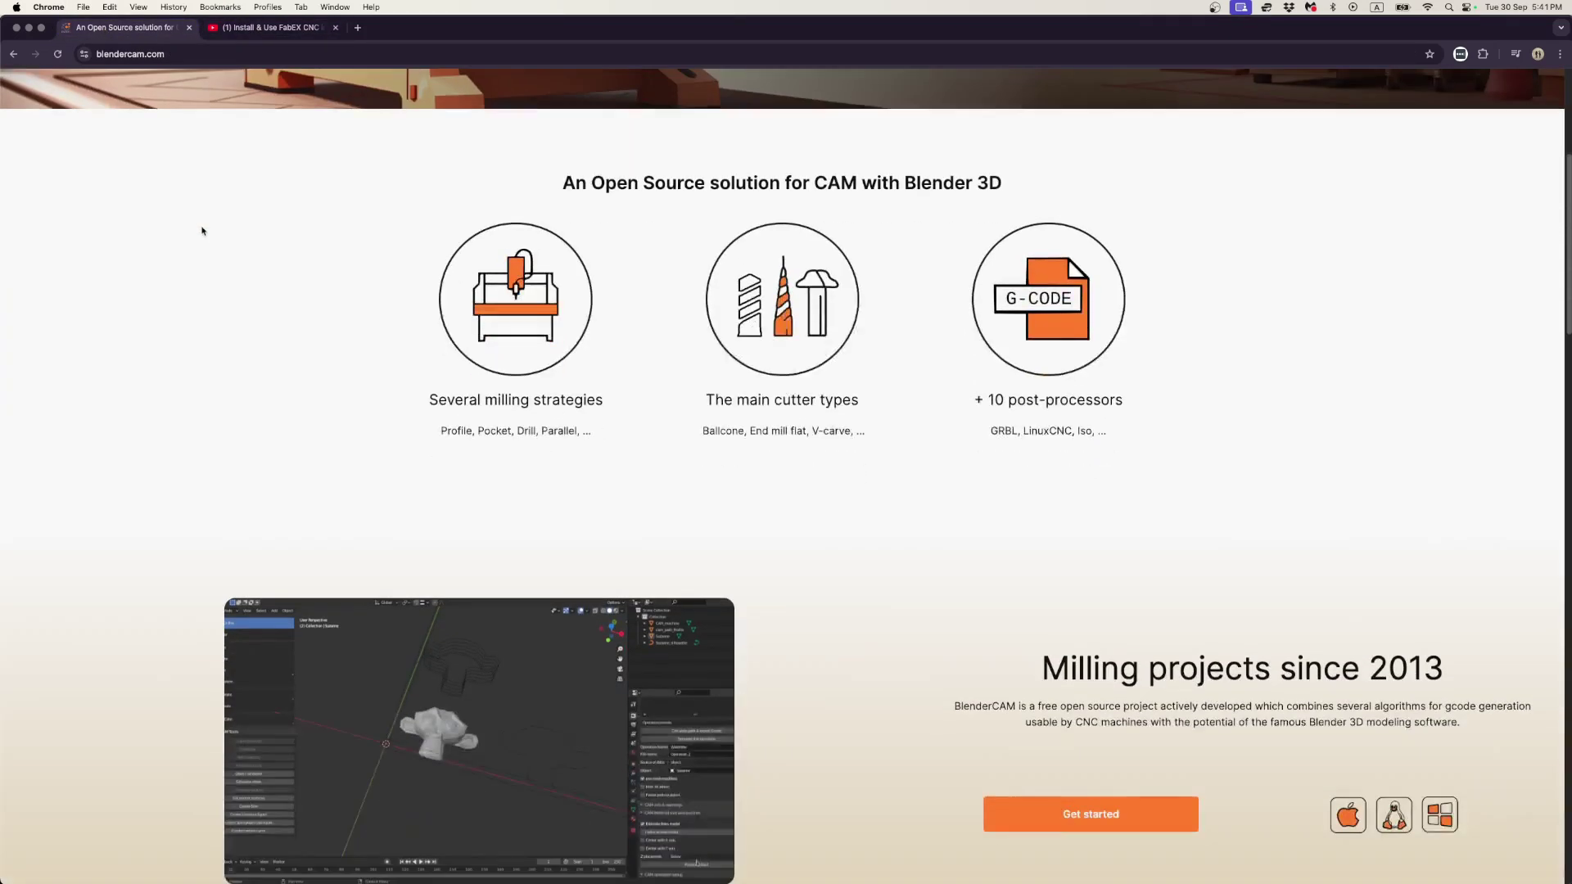
scroll(203, 231, up, 10)
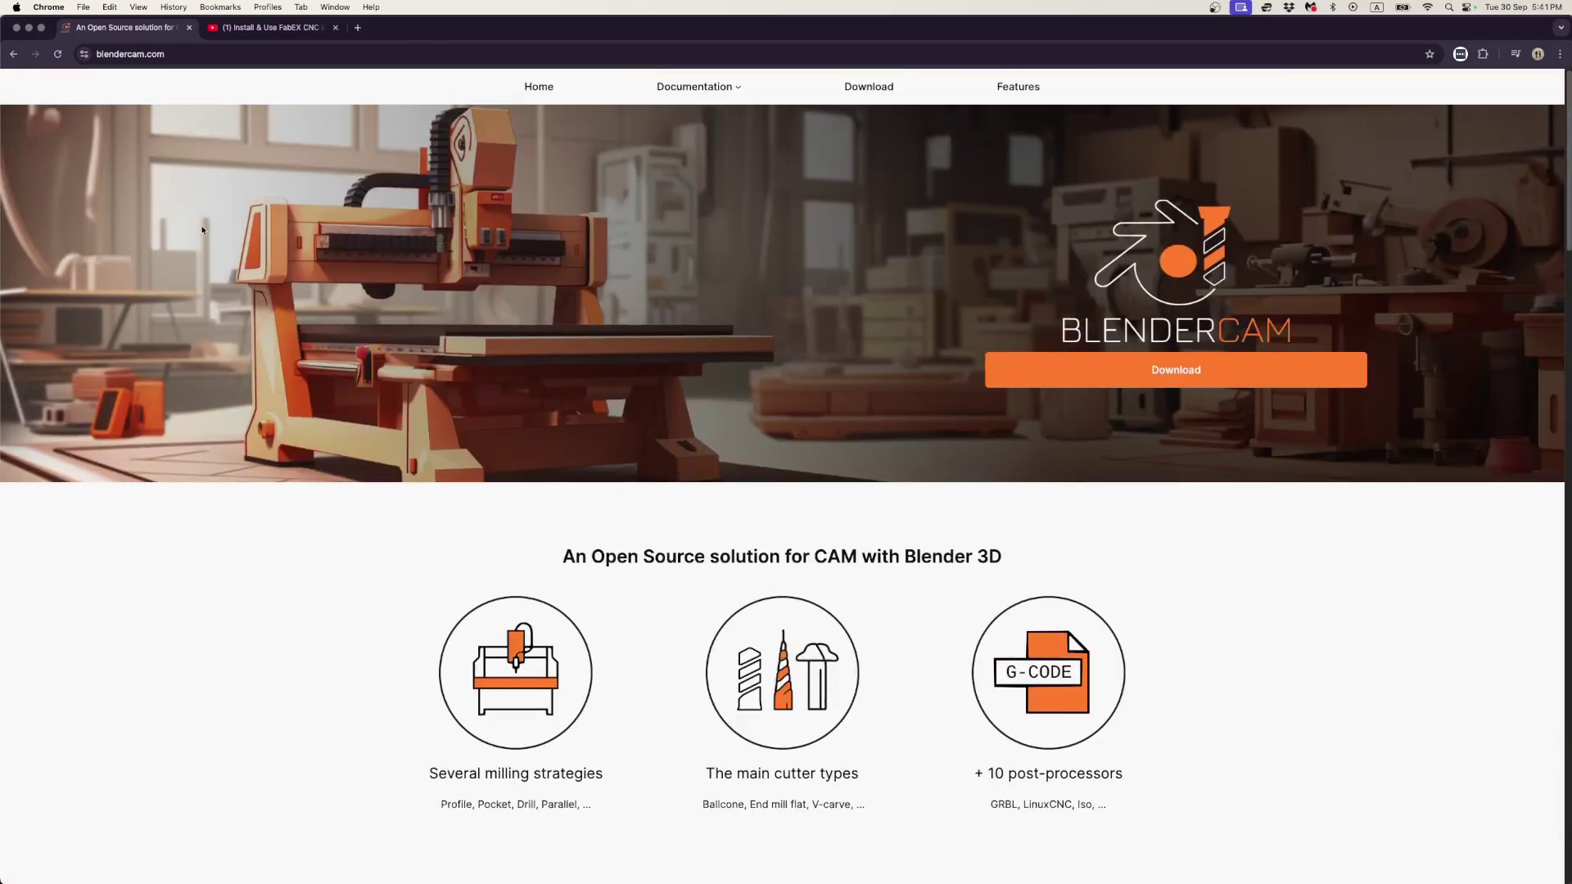